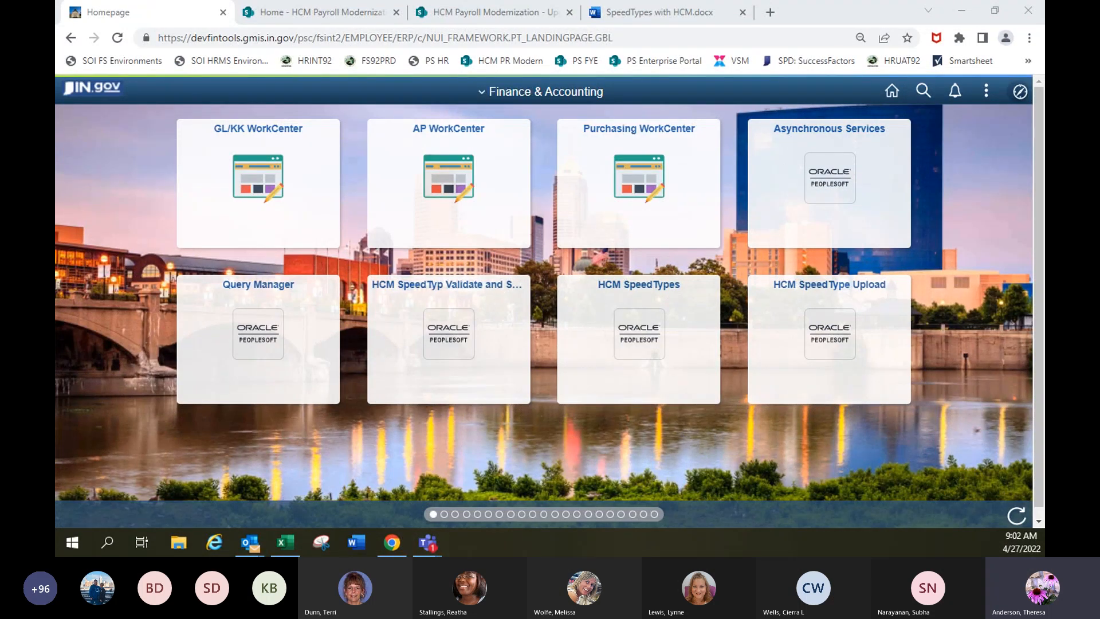
Open the Common Definitions folder under Set Up Financials/Supply Chain in the Navigator.
click(1020, 91)
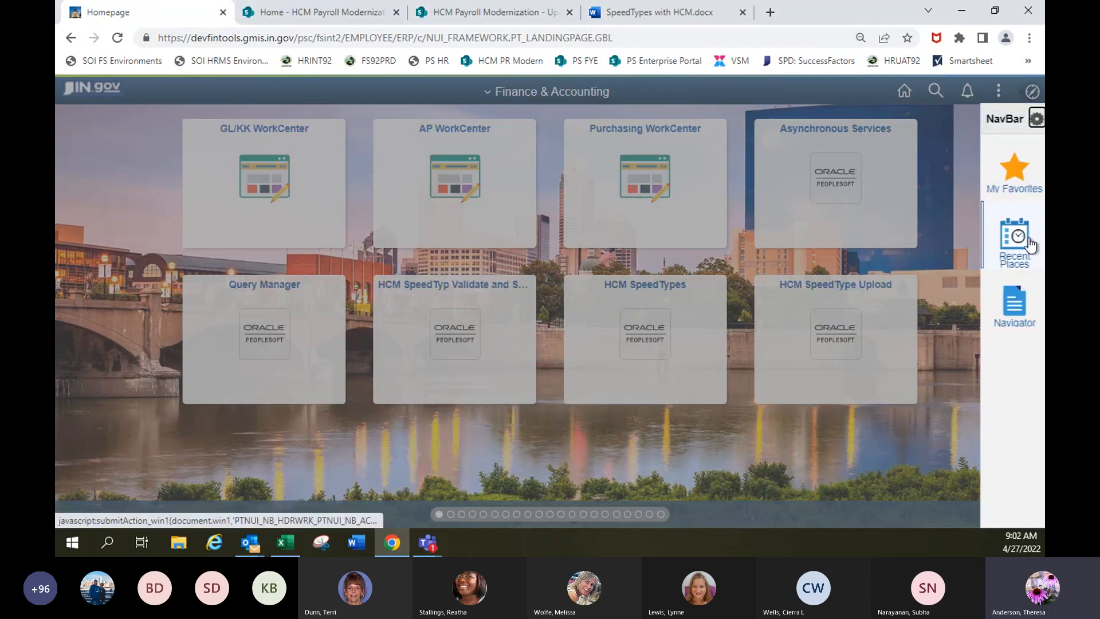
click(1018, 302)
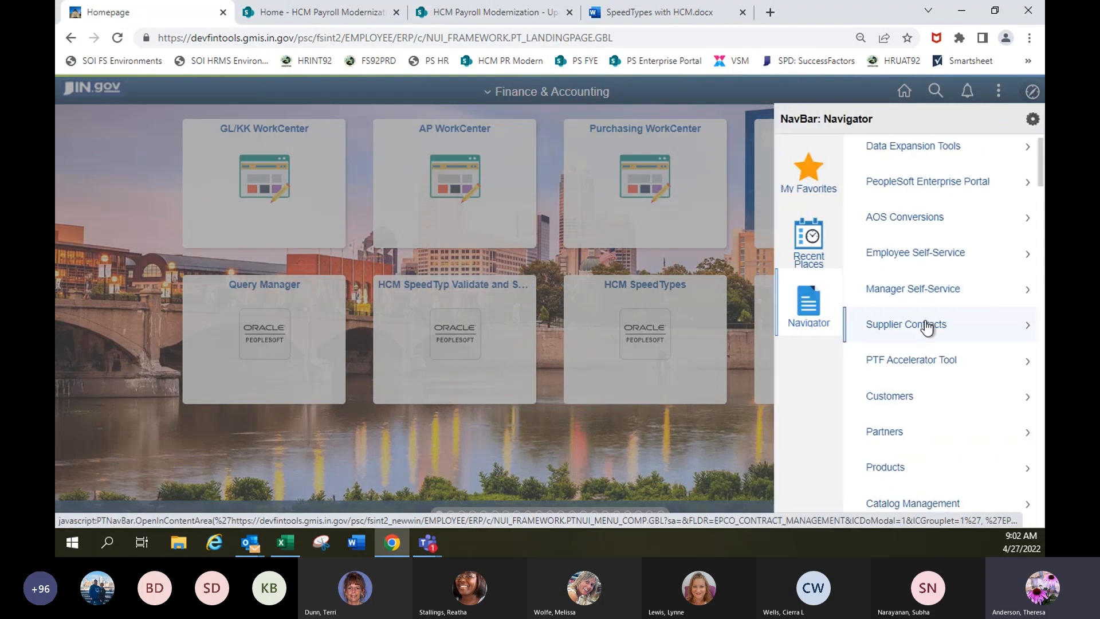
scroll(926, 328, down, 12)
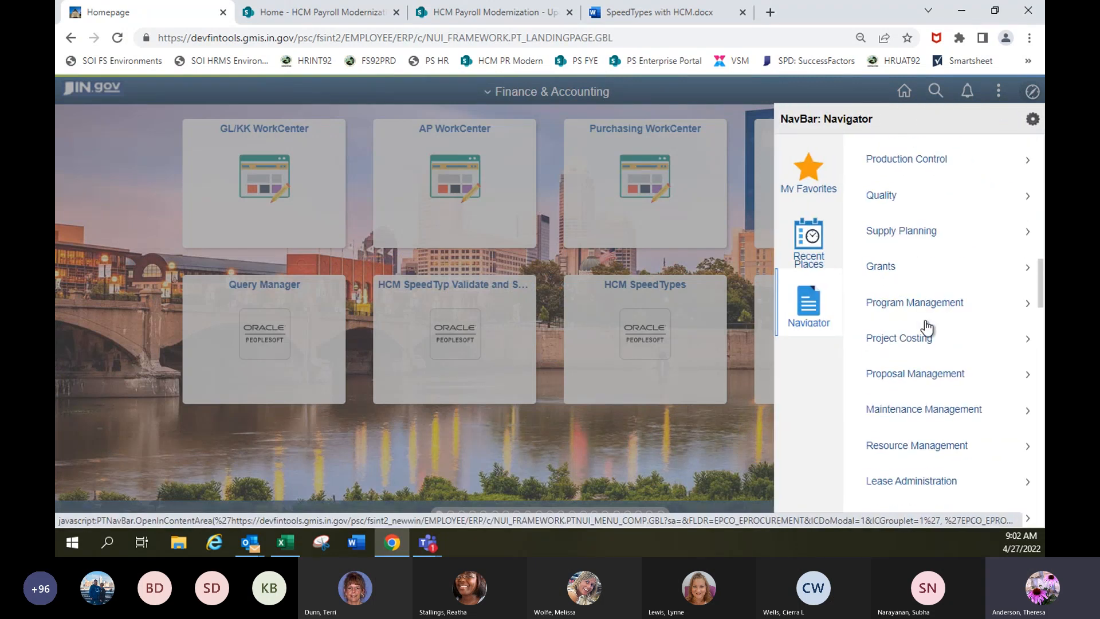
scroll(927, 328, down, 12)
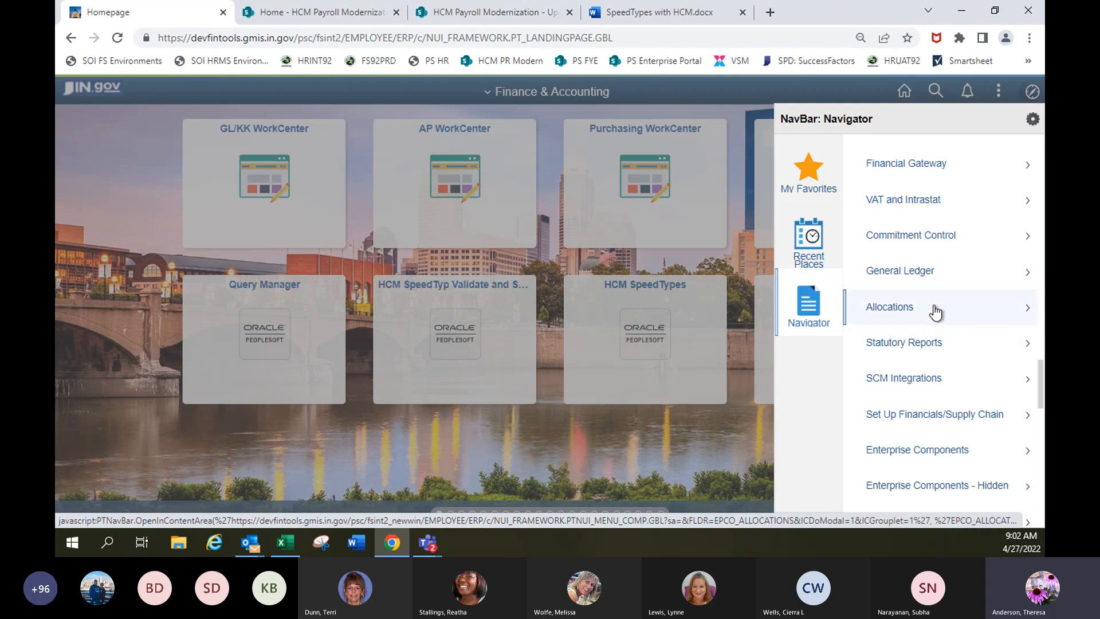
click(937, 412)
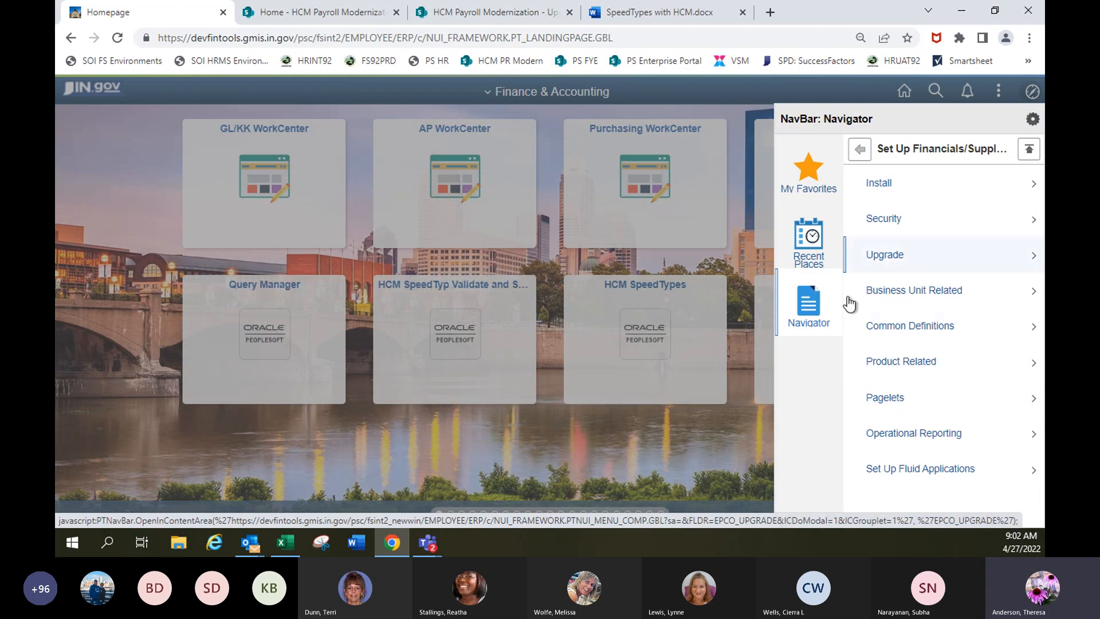
click(949, 321)
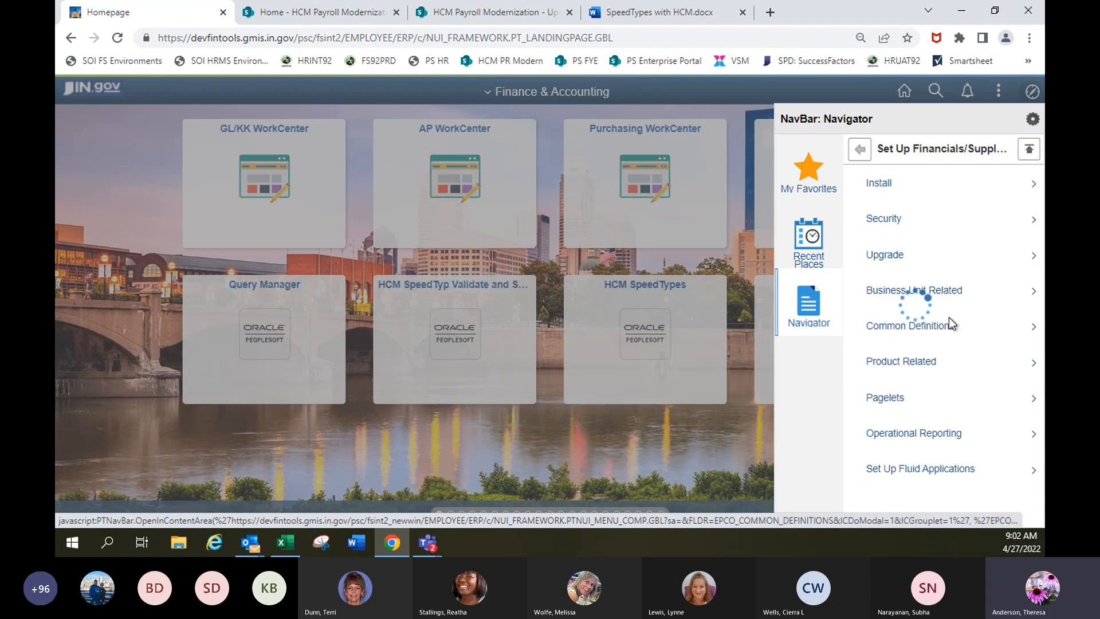
Open the HCM SpeedTypes page found under Design ChartFields, Define Values, HCM SpeedTypes.
scroll(889, 425, down, 5)
scroll(921, 398, up, 1)
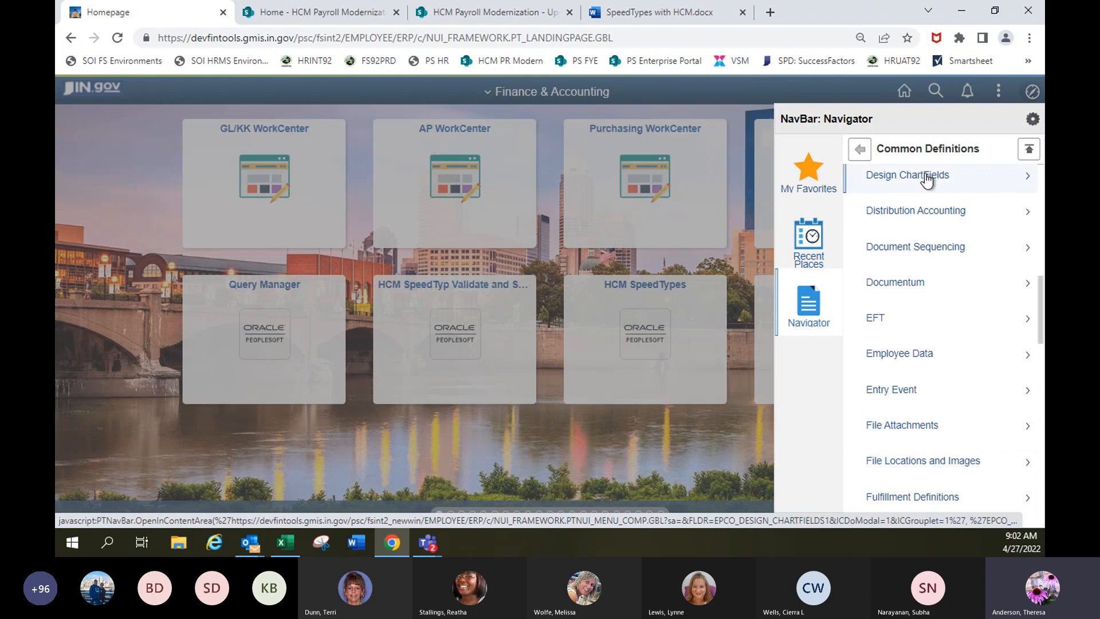
click(899, 188)
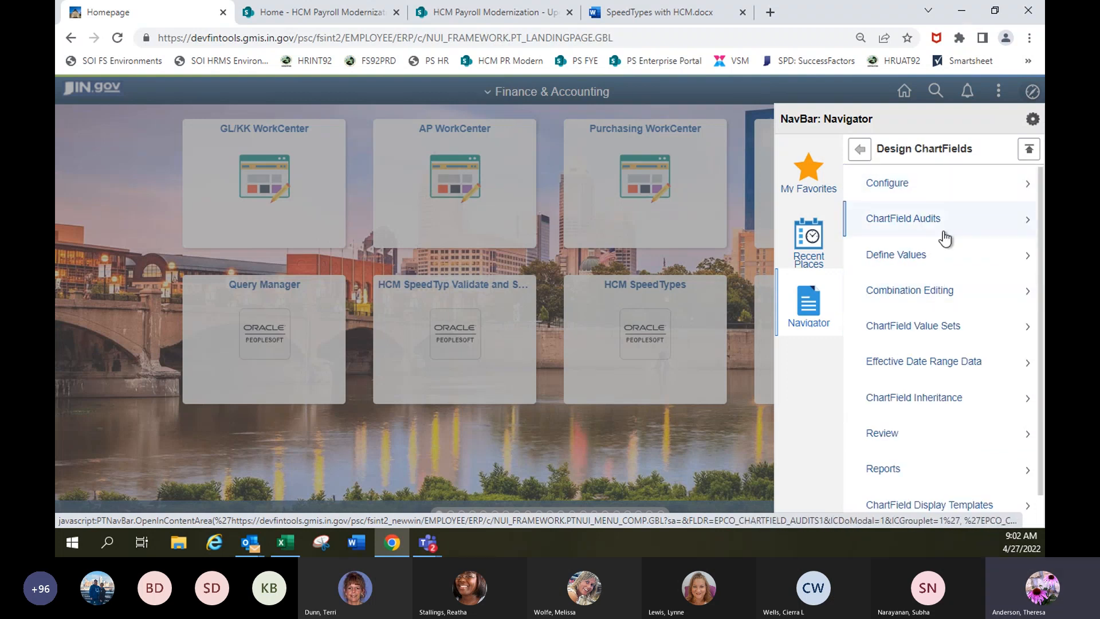
click(906, 267)
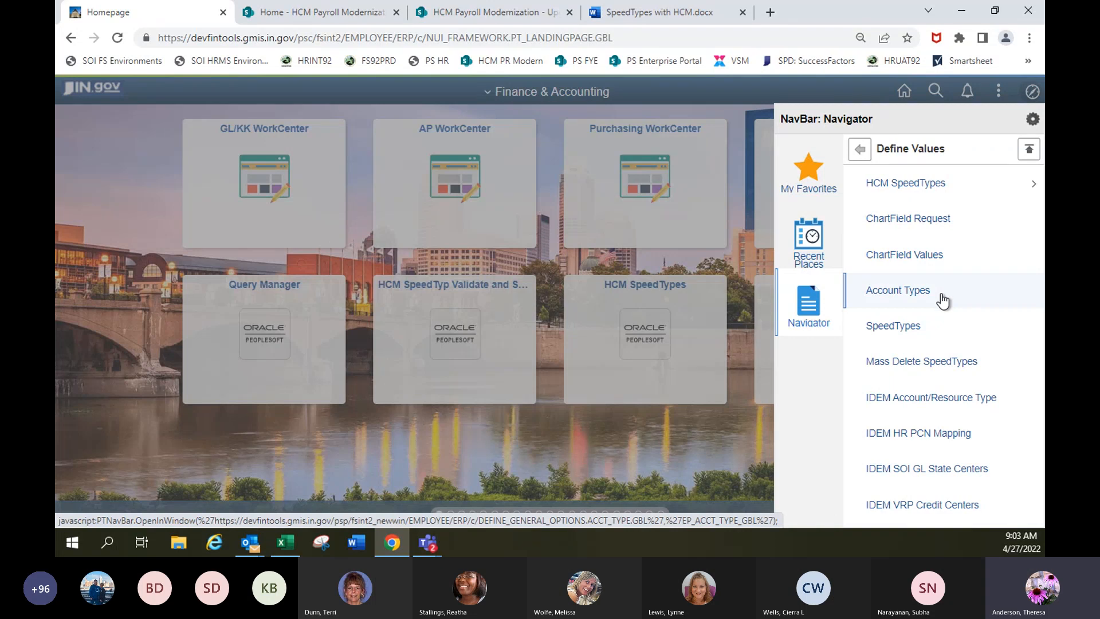
click(905, 197)
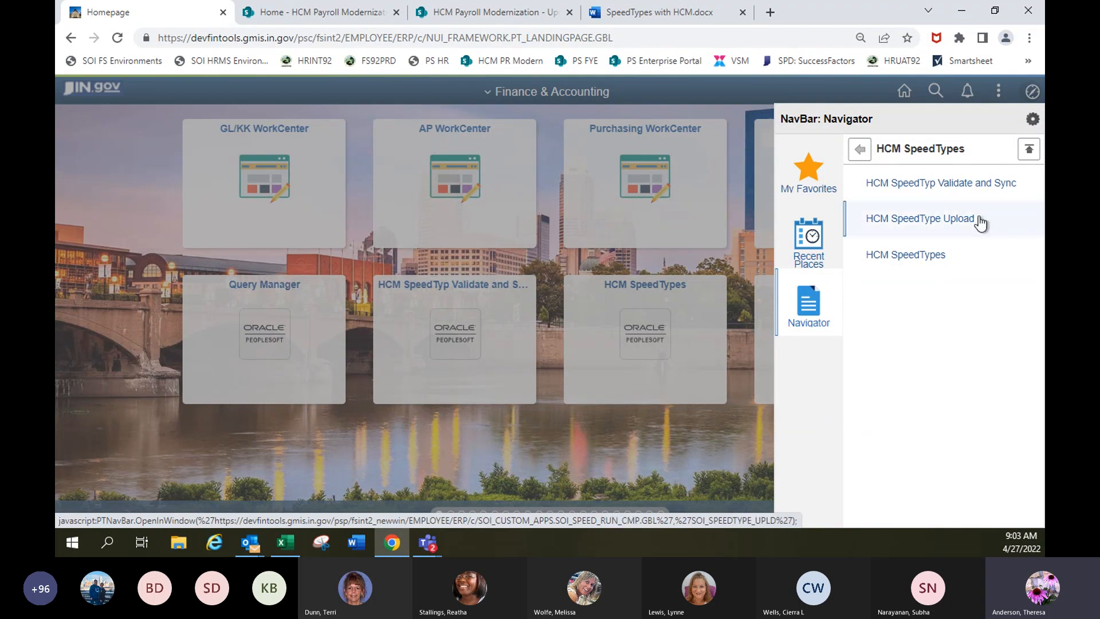
click(913, 256)
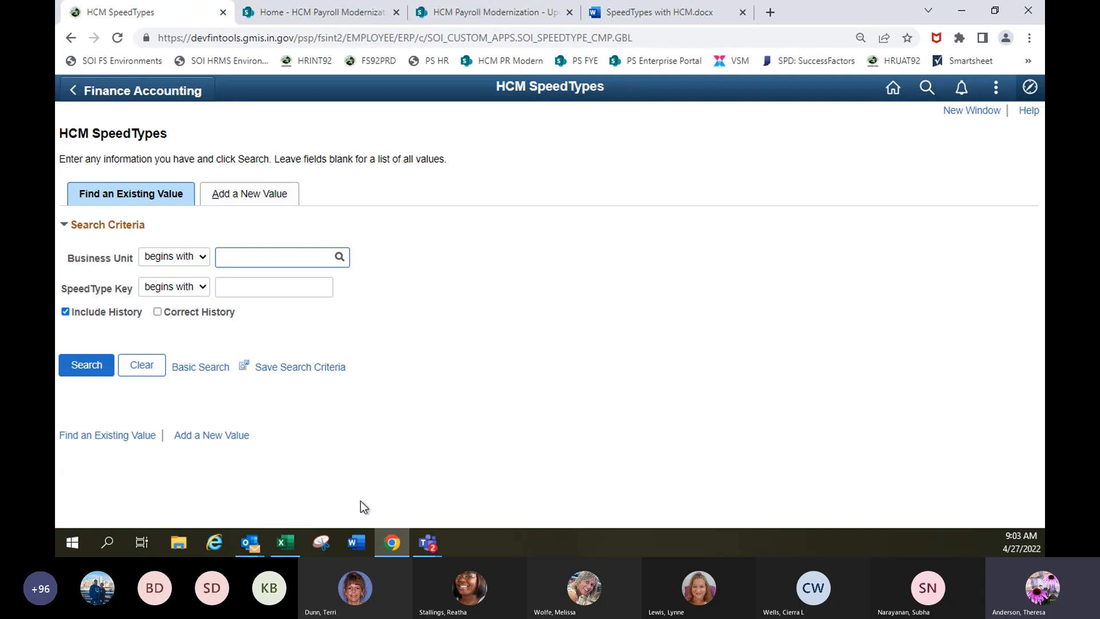
mouse_move(286, 545)
click(322, 499)
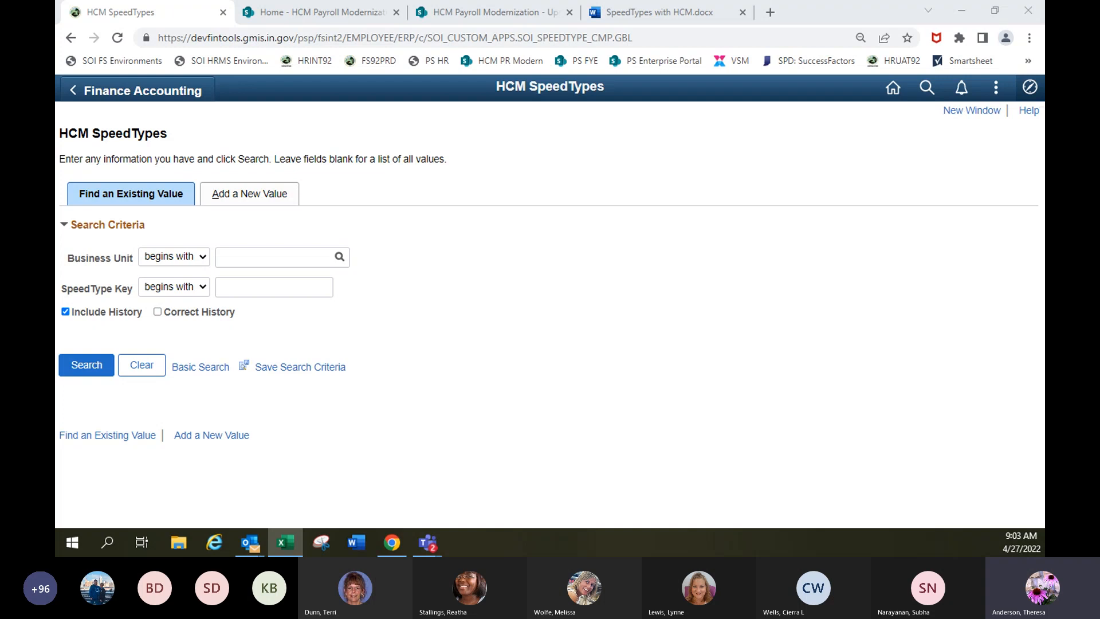
click(269, 259)
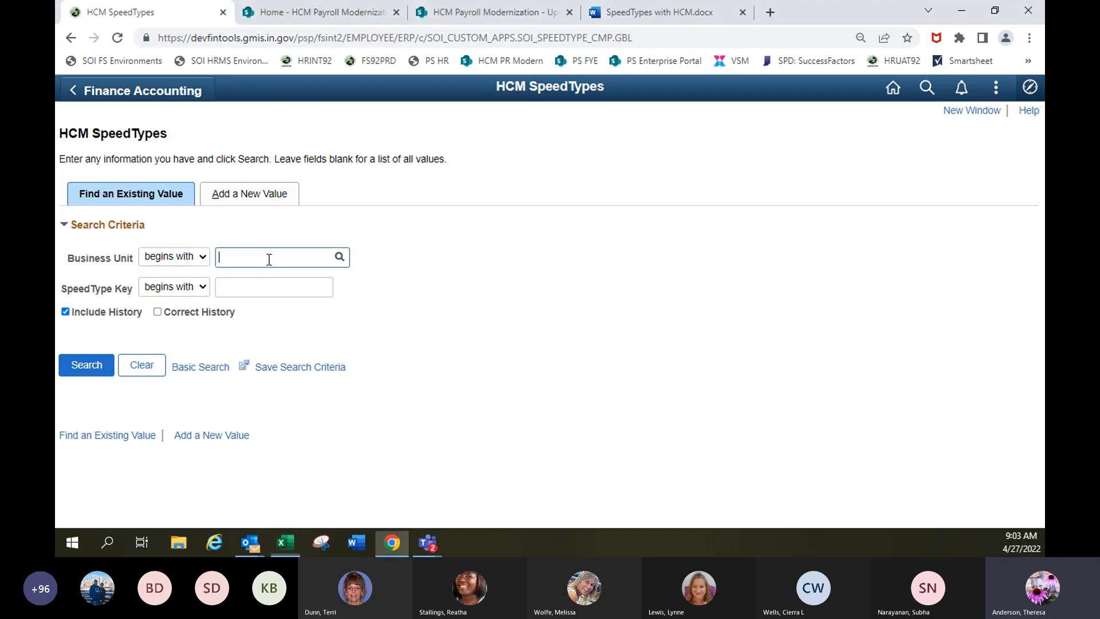
text(00044)
click(263, 289)
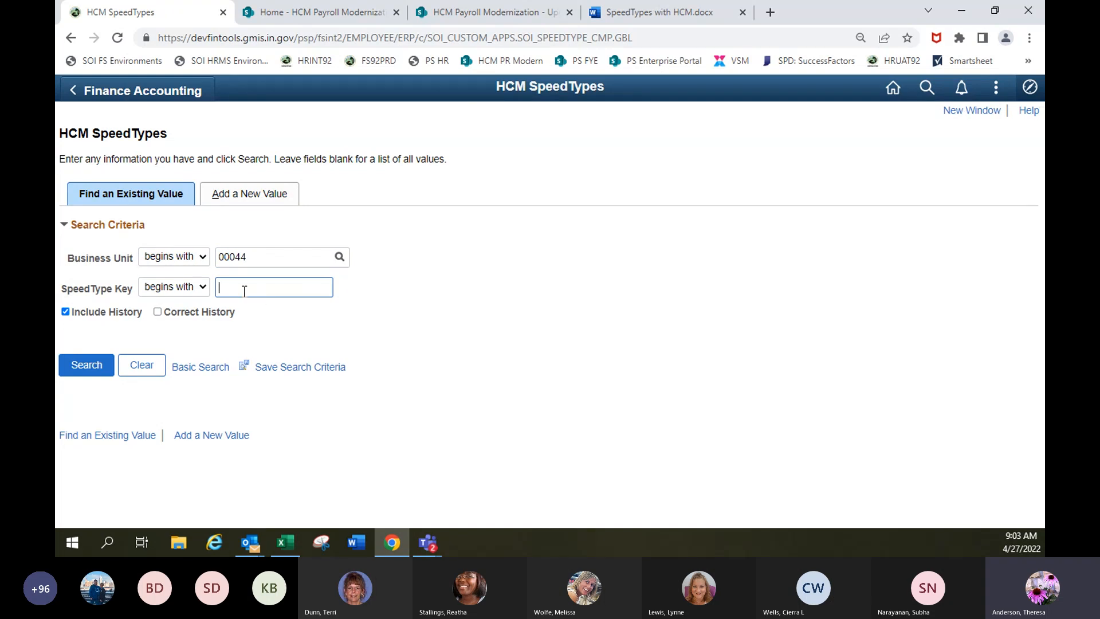
key(Return)
scroll(259, 439, down, 5)
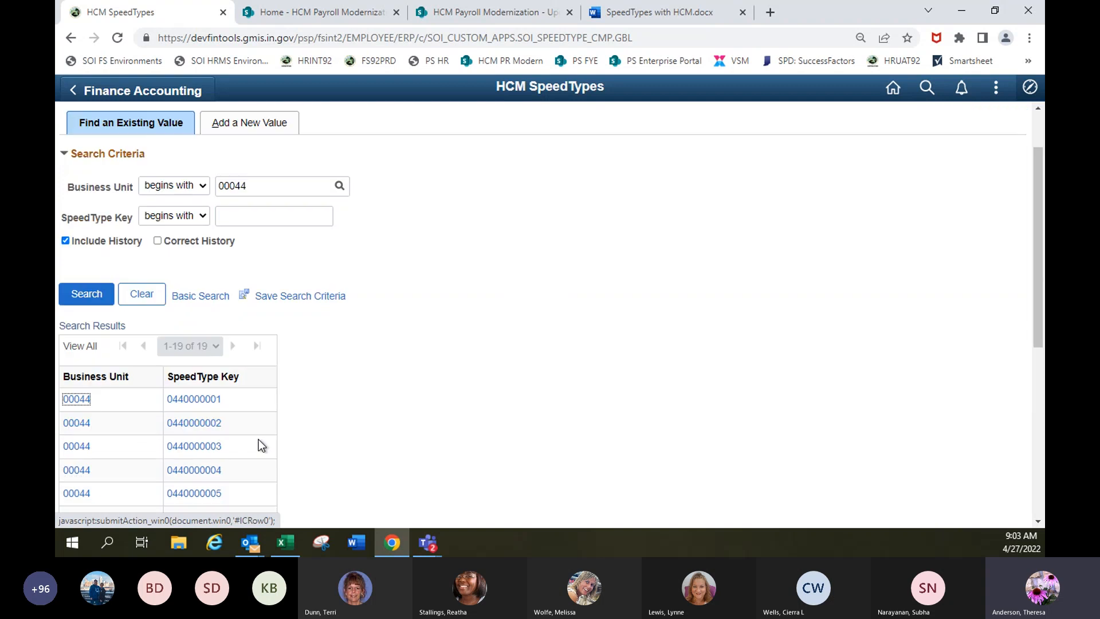
scroll(297, 342, down, 3)
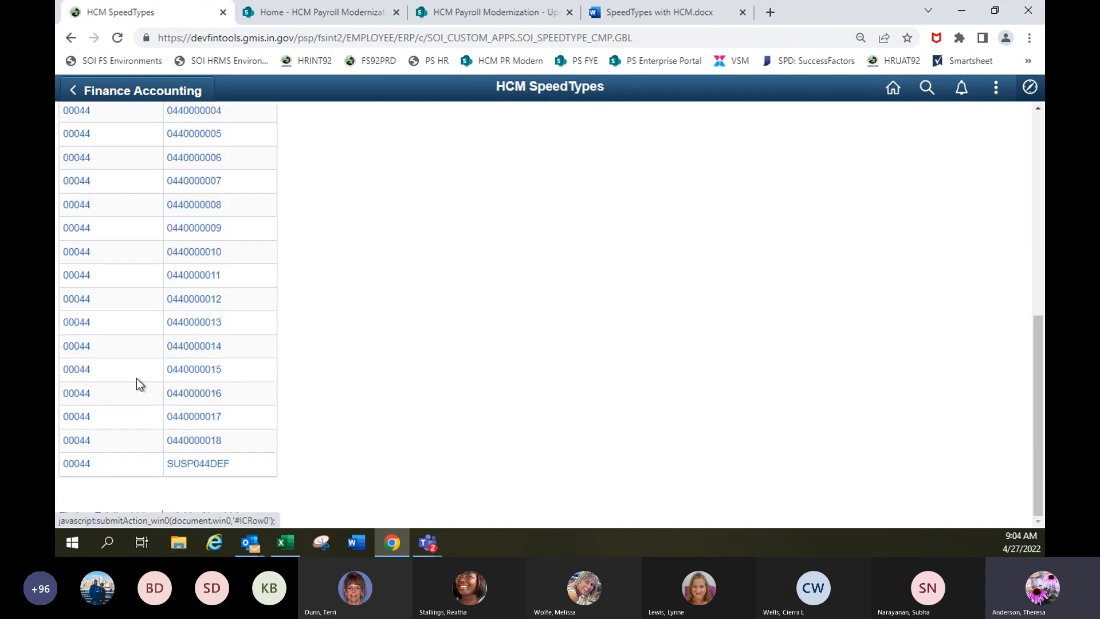
click(80, 371)
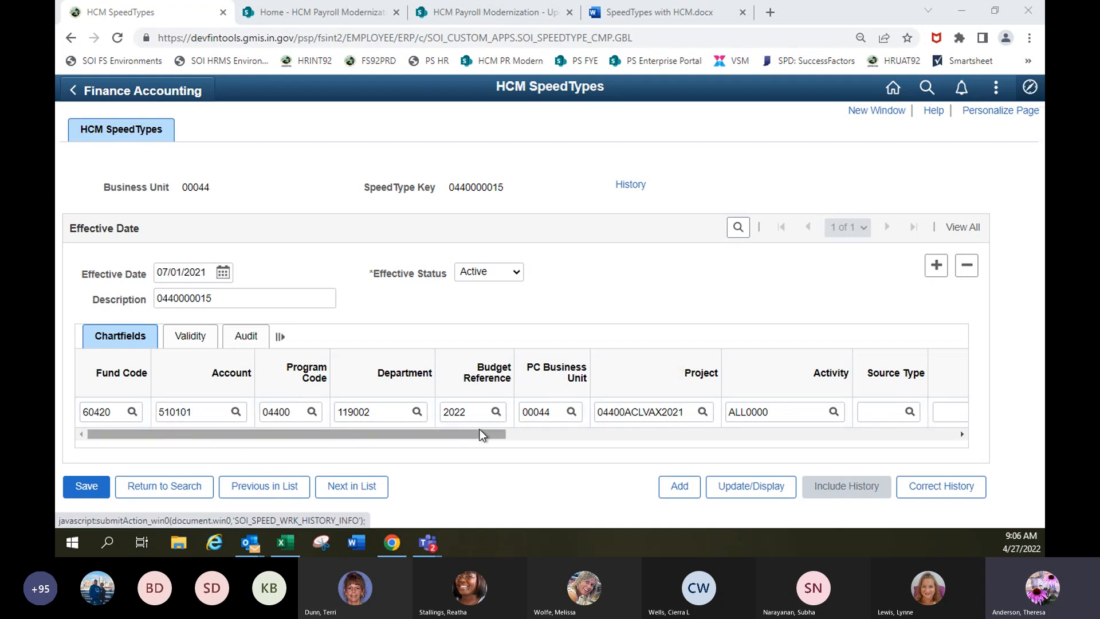
Review the SpeedType's full chartfield string along with its validity and audit details.
drag(480, 428, 703, 438)
click(561, 418)
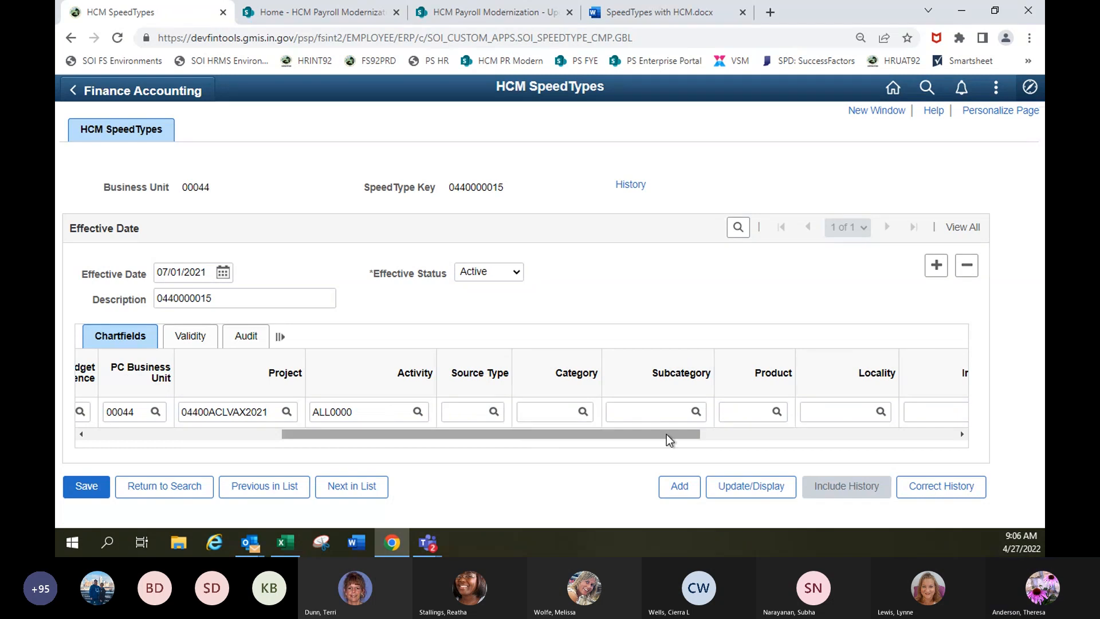
drag(666, 435, 709, 442)
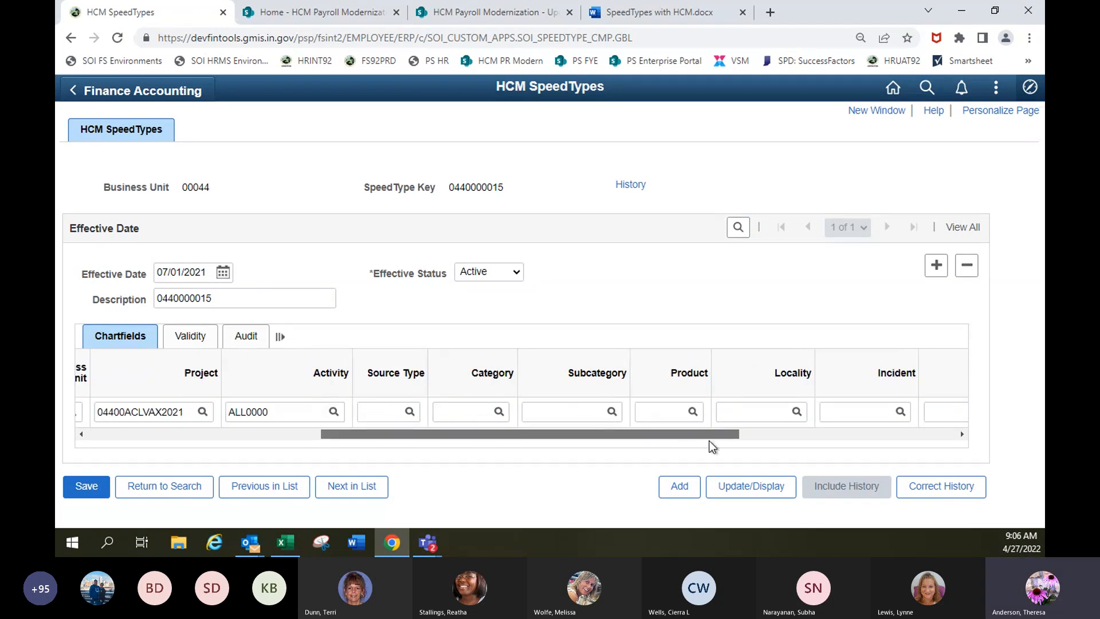
drag(709, 441, 548, 441)
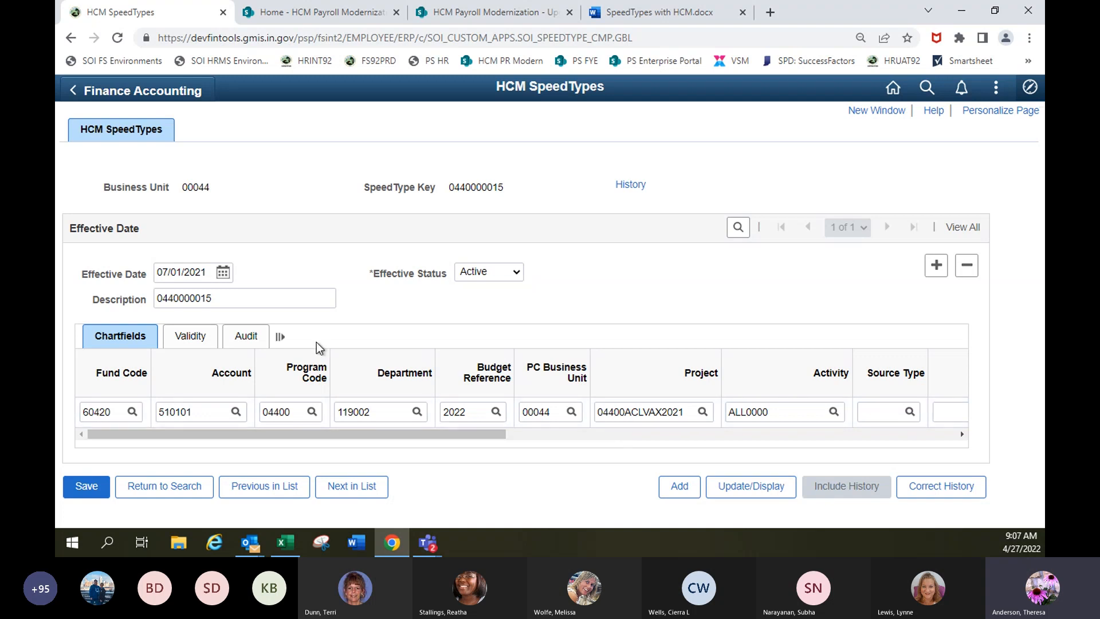
click(191, 337)
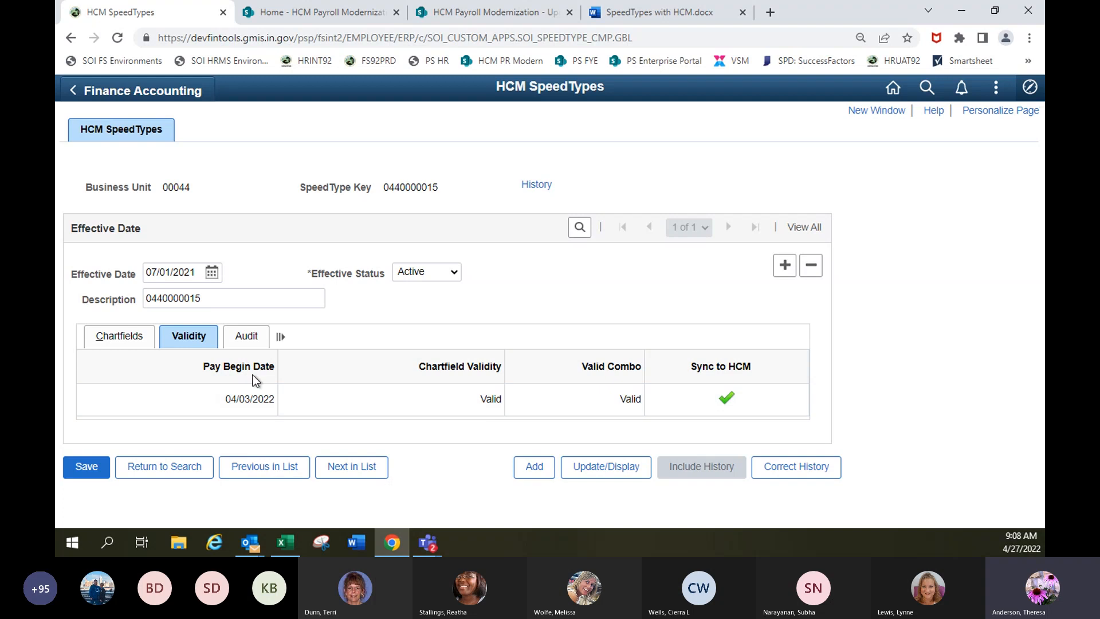
click(245, 339)
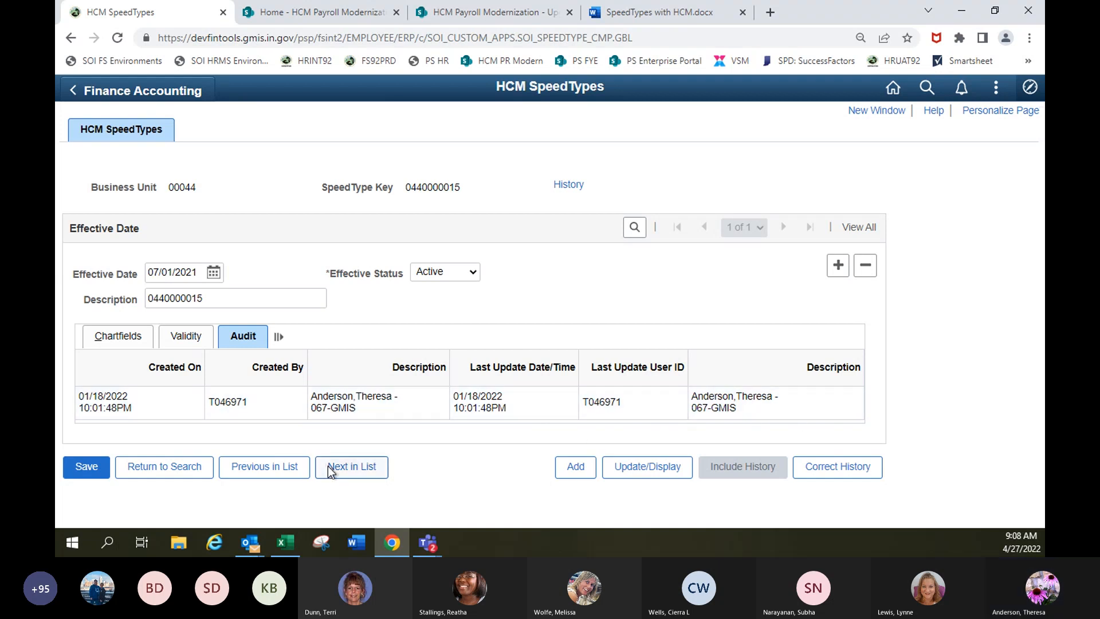
click(110, 338)
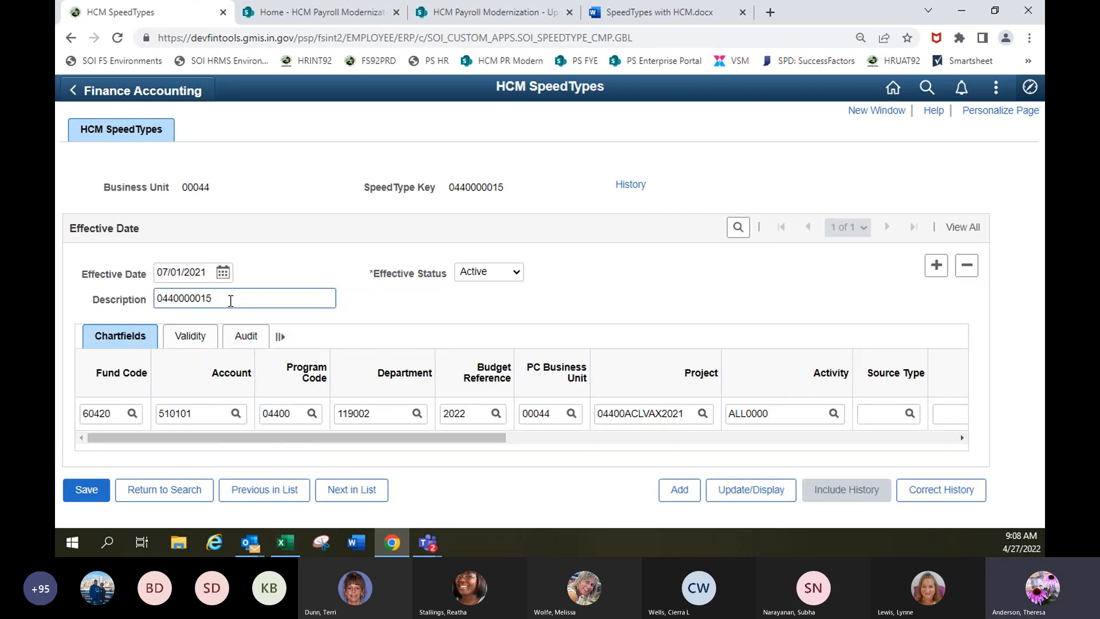
Add a new effective-dated row to the SpeedType and set its description to the project code 04400ACLVAX2021.
drag(688, 413, 588, 418)
key(ctrl+c)
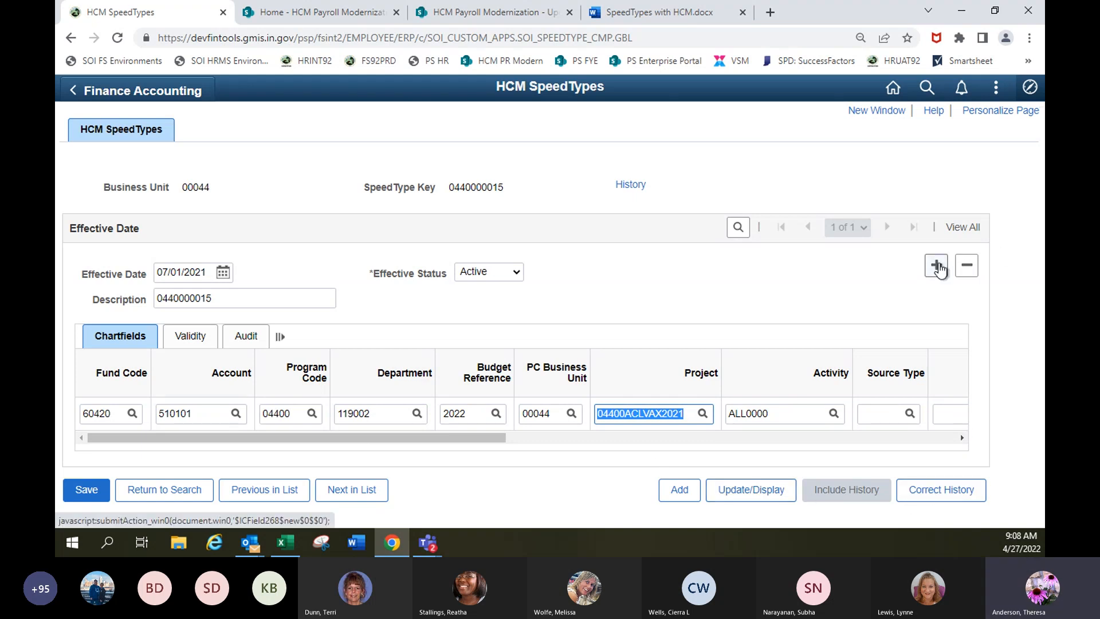
click(936, 265)
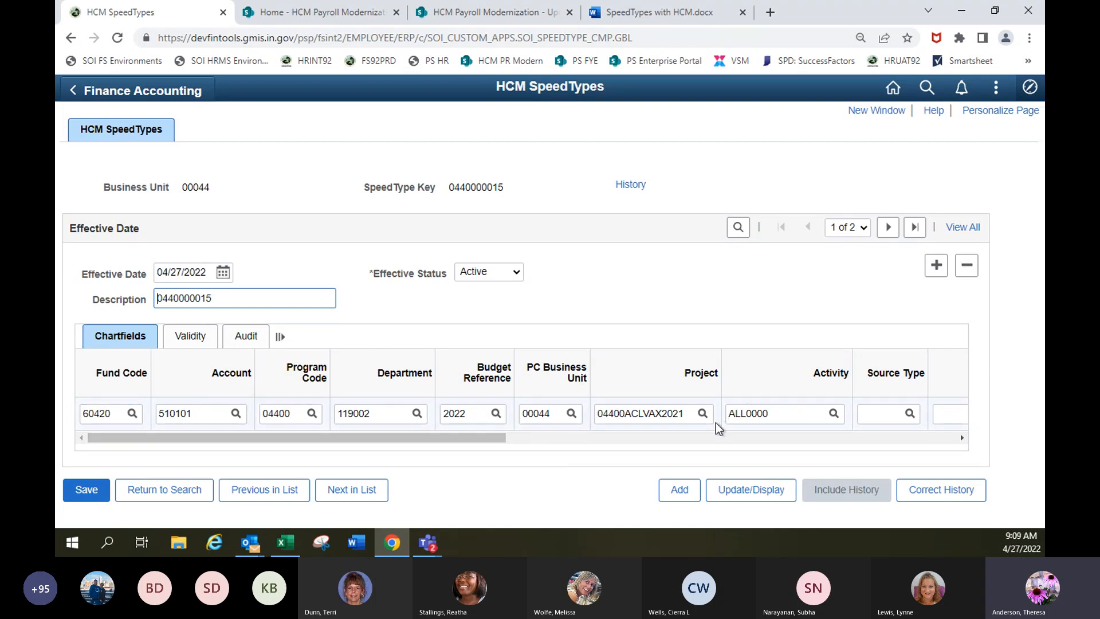
drag(334, 295, 126, 295)
key(ctrl+v)
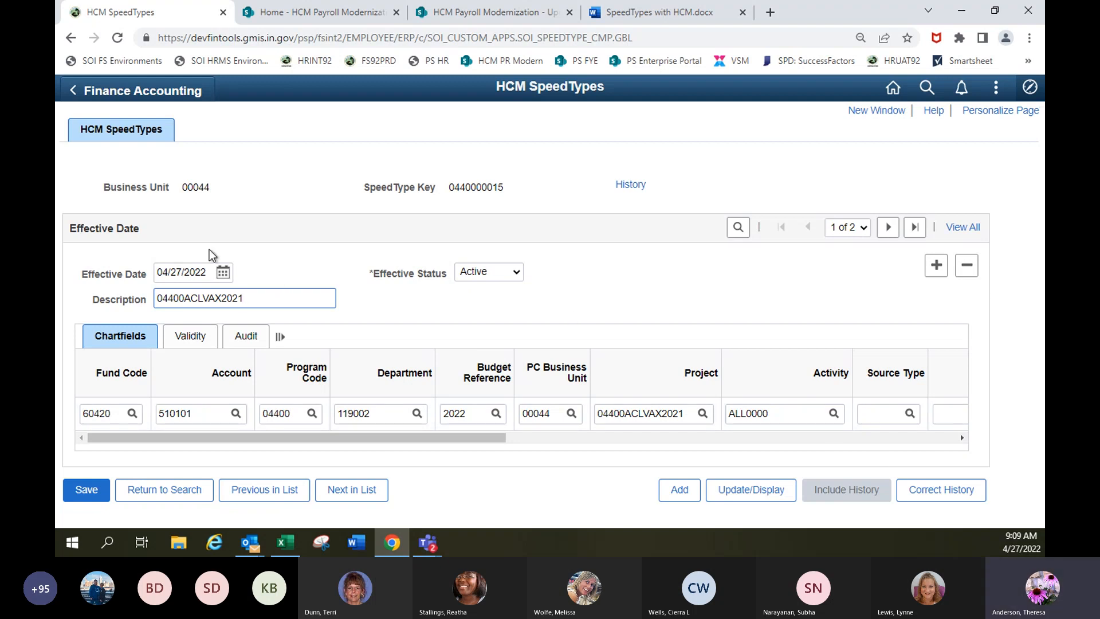
Save the updated SpeedType and view the validity and sync details of its new row.
click(189, 272)
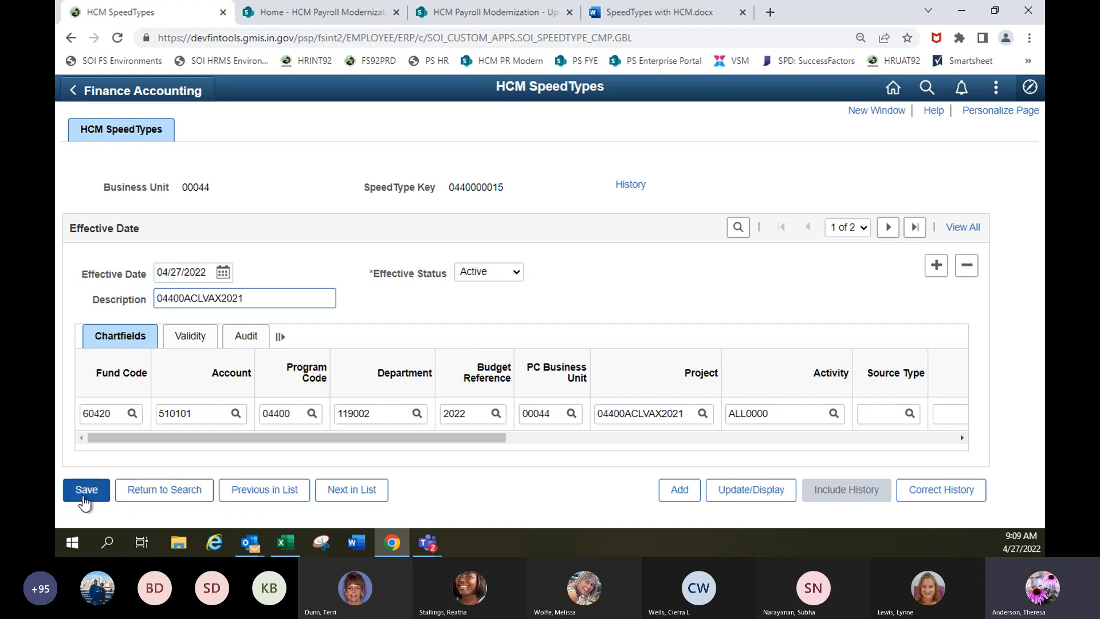
click(87, 490)
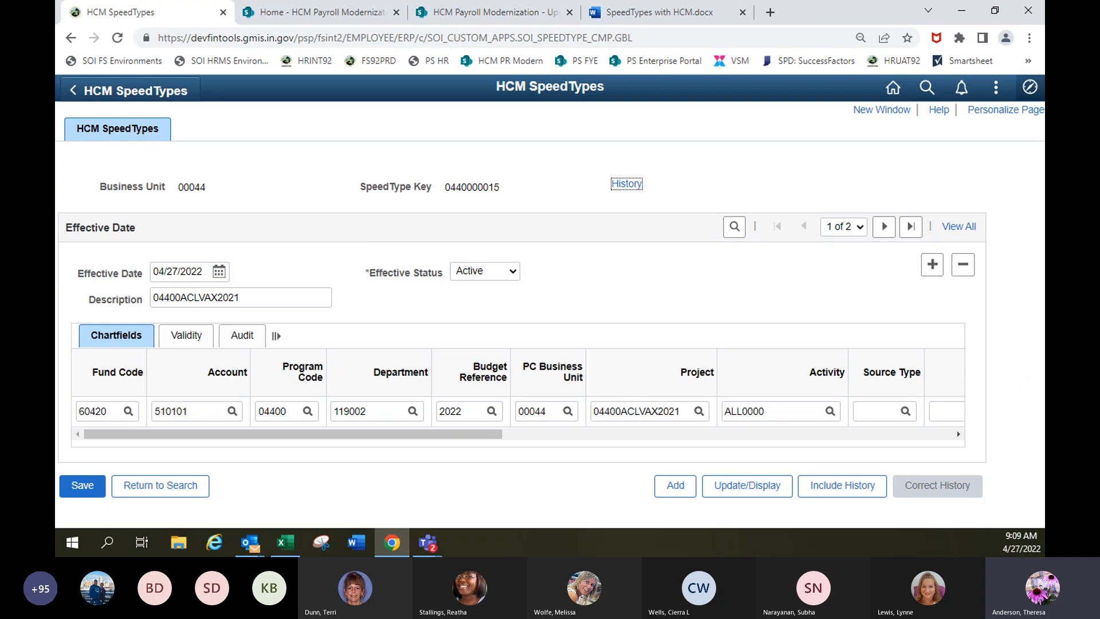
drag(255, 297, 152, 297)
click(182, 338)
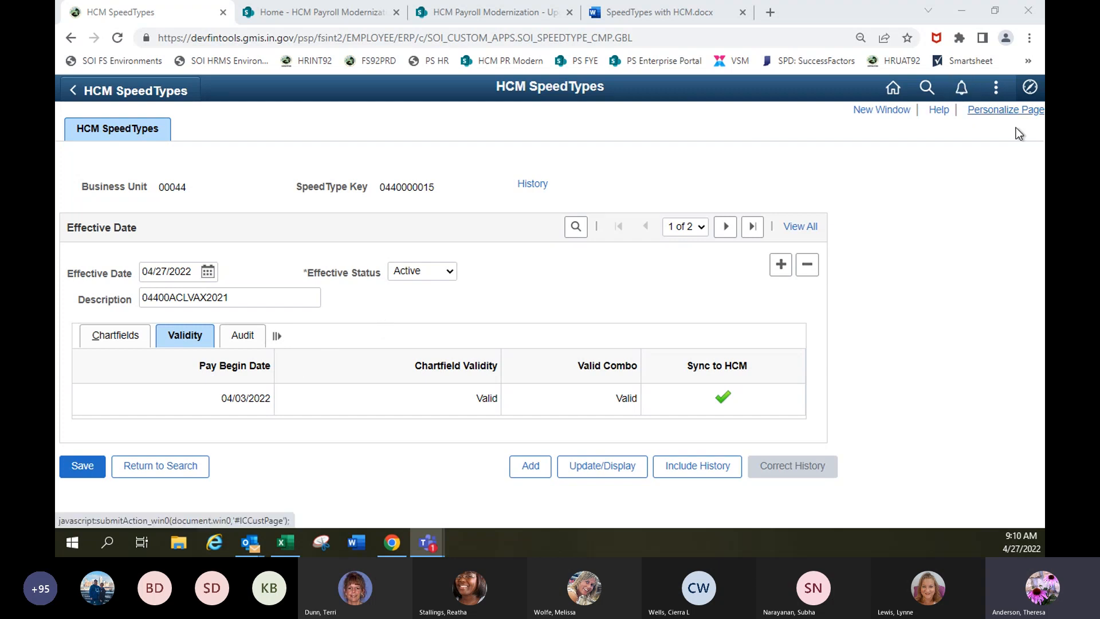
Open the HCM SpeedType Upload page from the HCM SpeedTypes folder in the Navigator.
click(1030, 87)
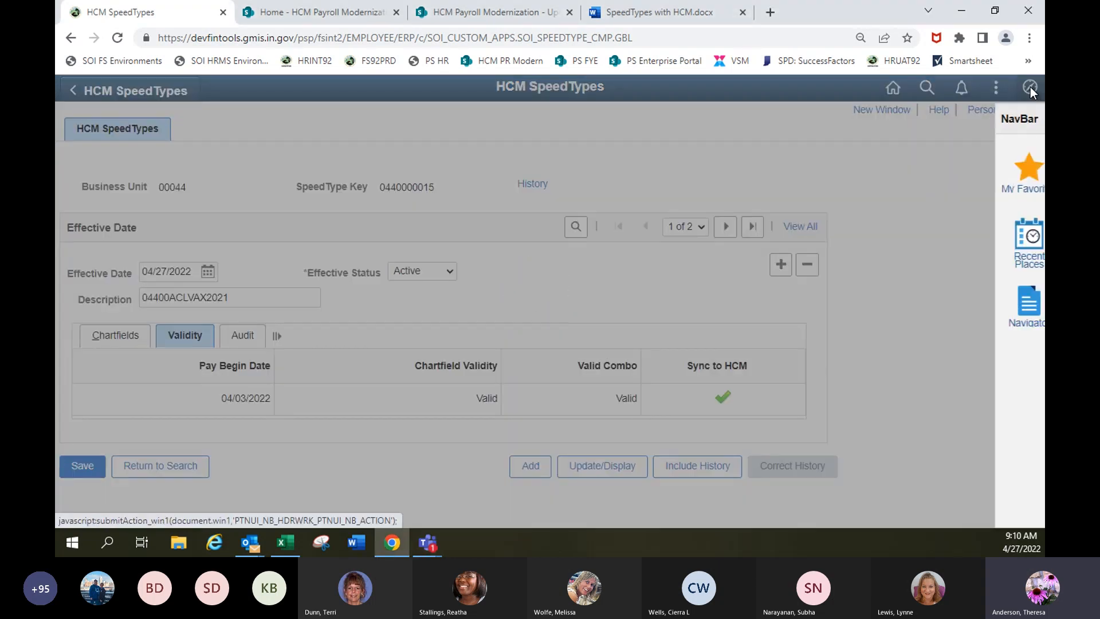
click(1016, 304)
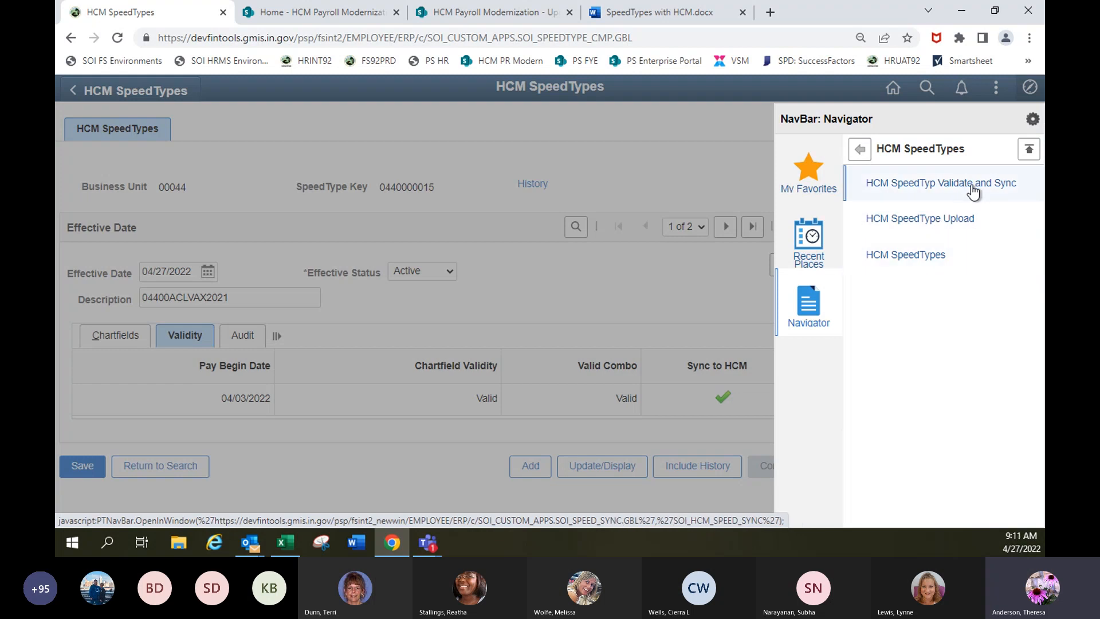
click(924, 223)
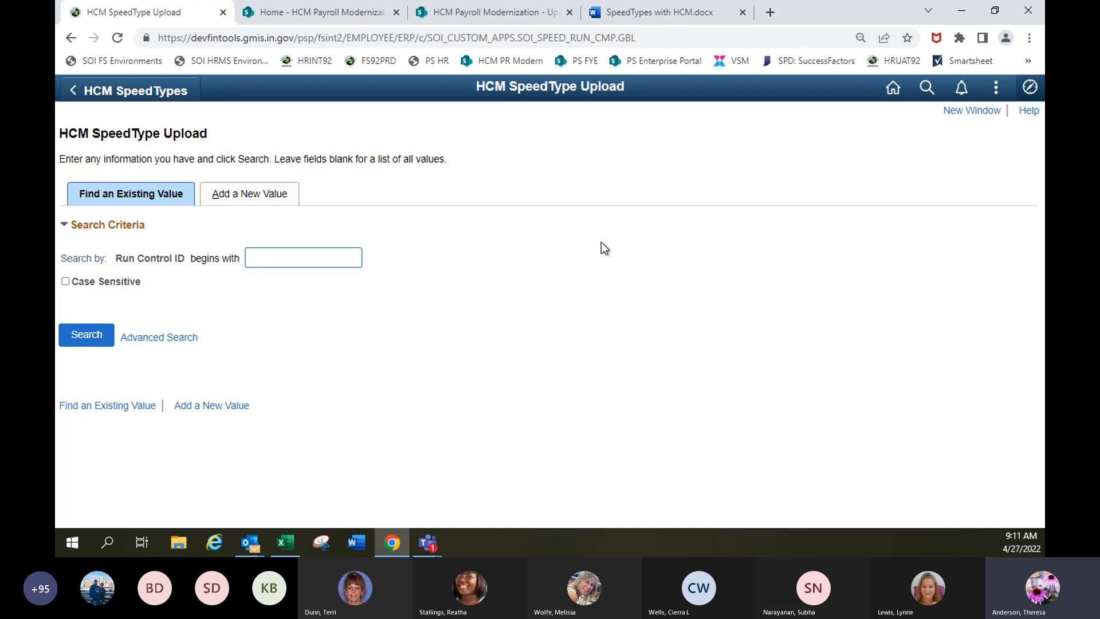
Find run controls beginning with "h", open HCM_SPEEDTYPE_UPLOAD, and delete its attached CSV file.
text(h)
key(Return)
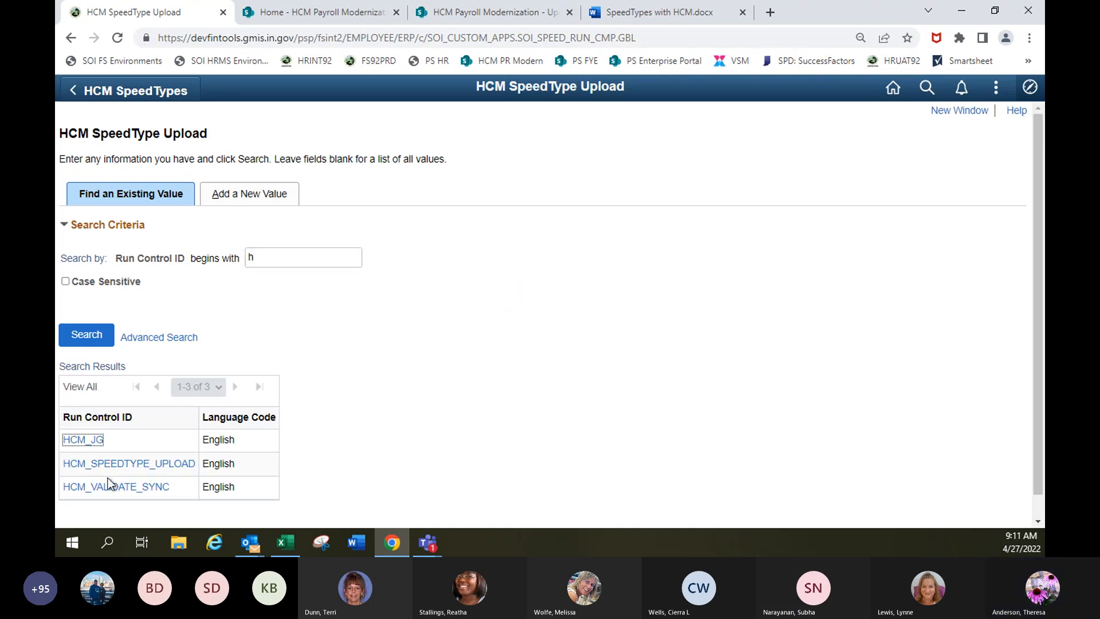
click(127, 467)
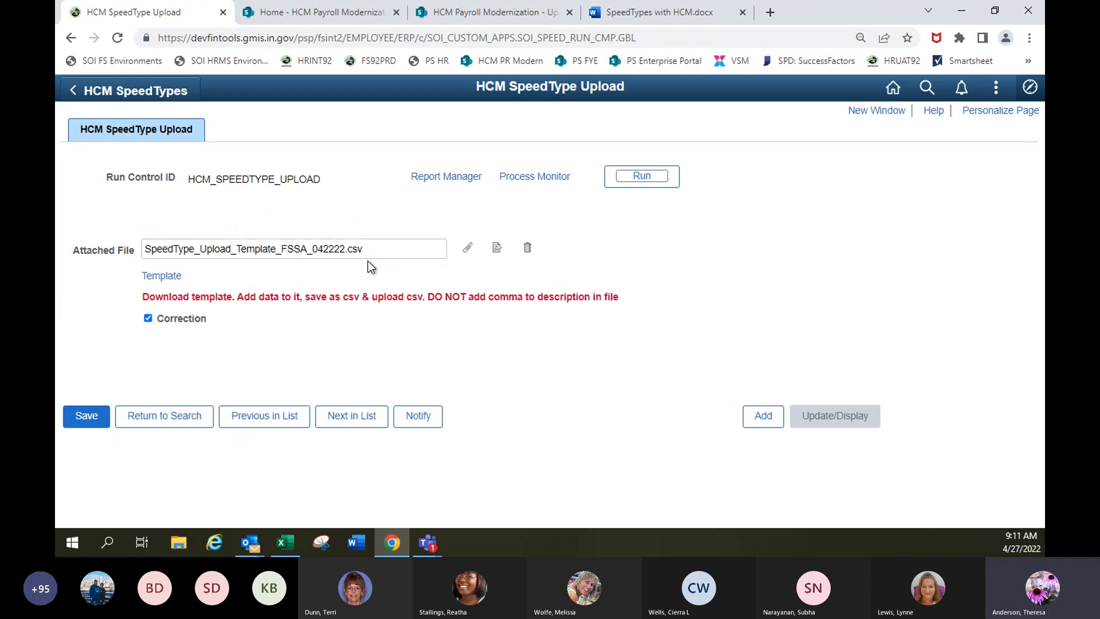
click(527, 250)
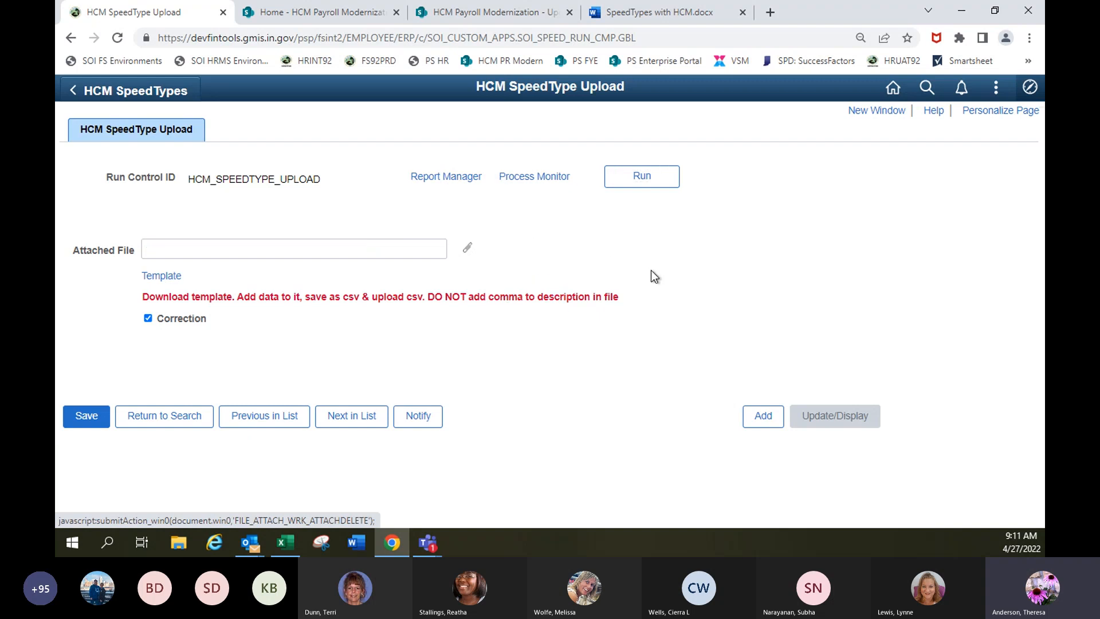
Turn off the Correction option for the HCM_SPEEDTYPE_UPLOAD run control and save it.
click(148, 318)
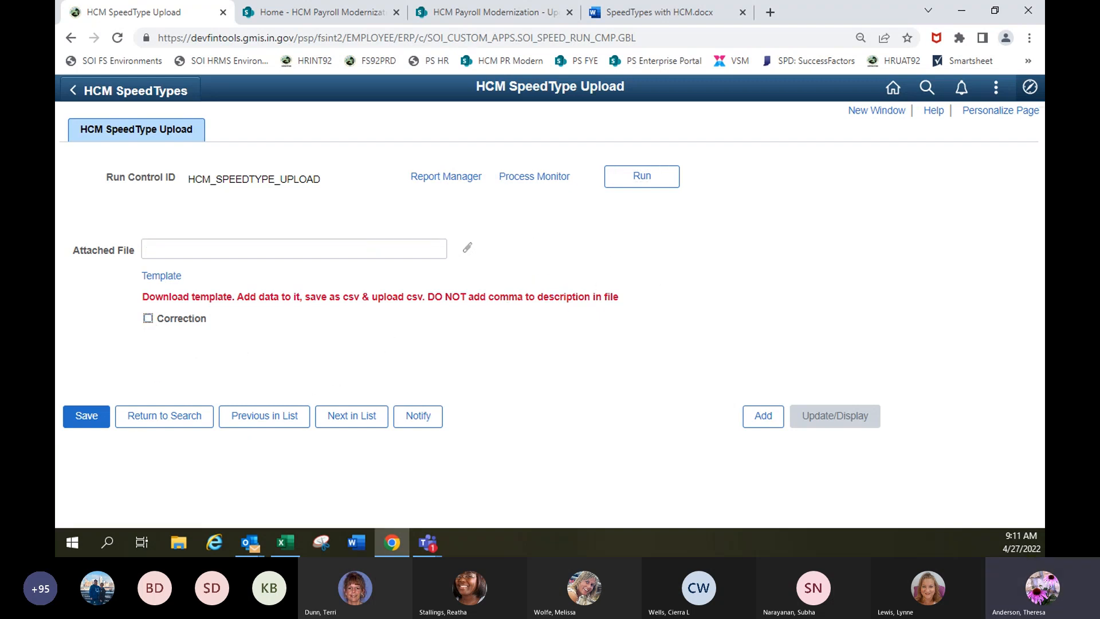
click(86, 416)
click(173, 242)
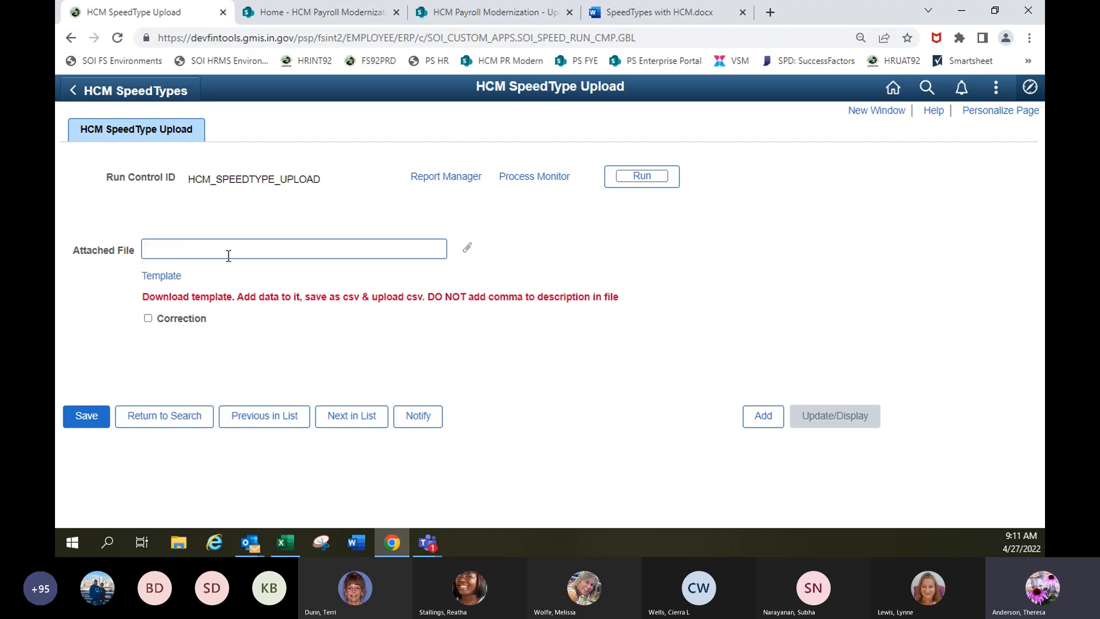
Download the SpeedType upload template and open it in a maximized Excel window.
click(163, 277)
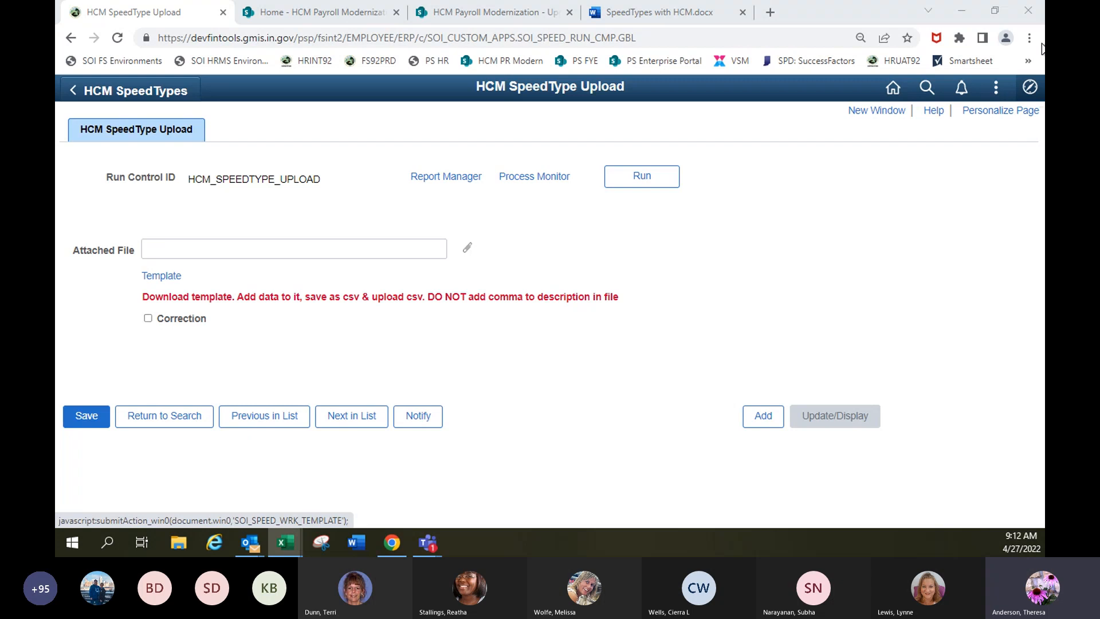
drag(1045, 86, 586, 92)
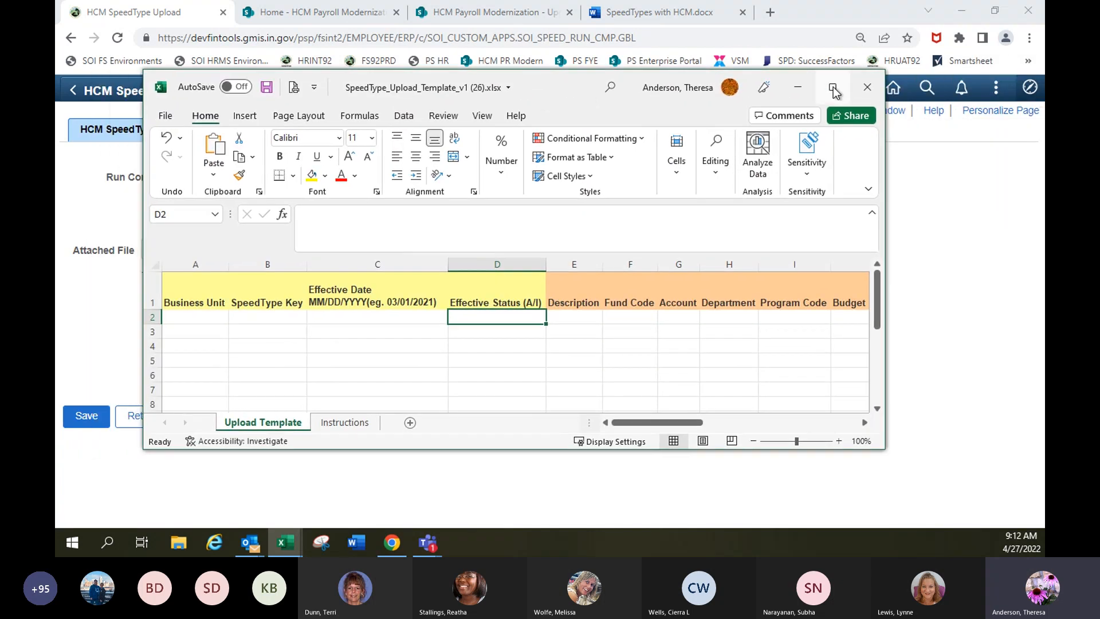
click(833, 87)
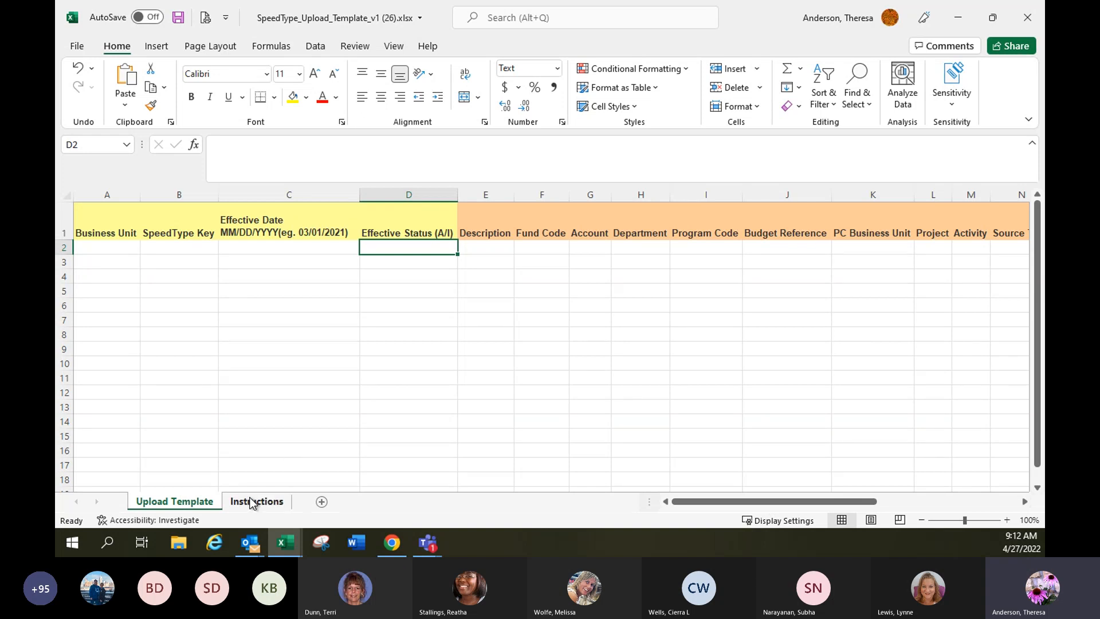
Copy the business units and SpeedType keys from the SPEEDTYPES for HCM_FIN workbook and paste them as values from A2 of the upload template.
mouse_move(294, 547)
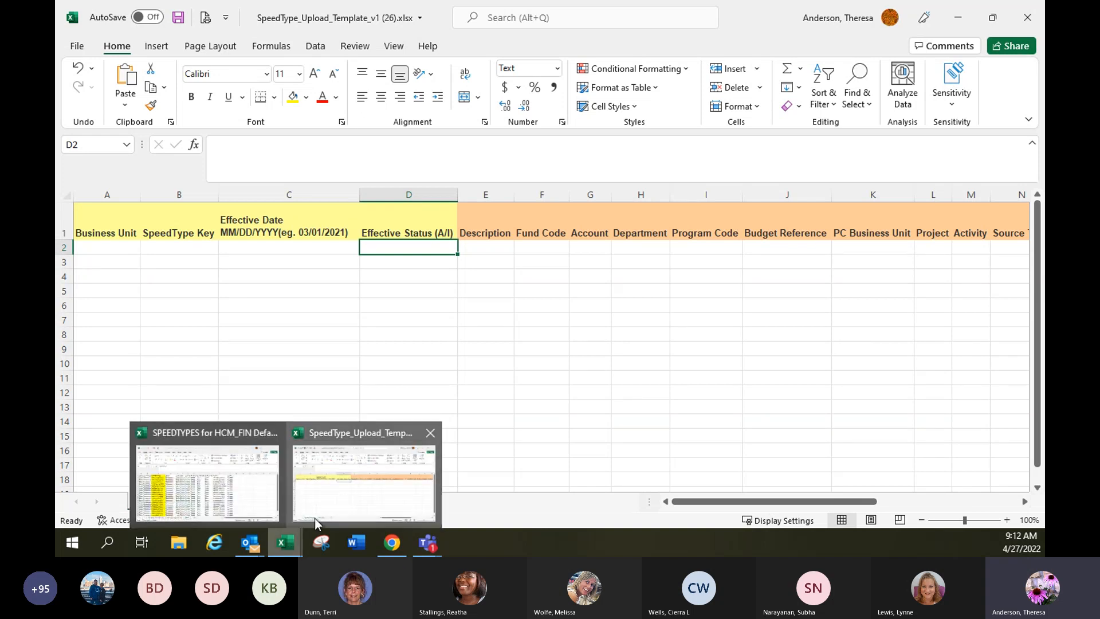
click(183, 511)
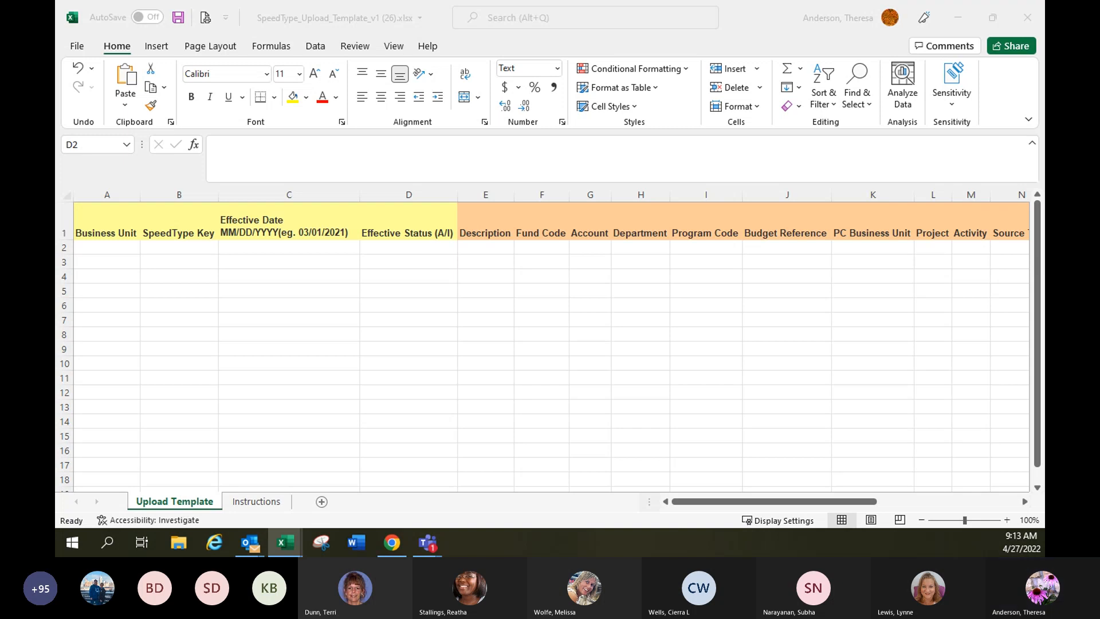
key(ctrl+c)
click(106, 241)
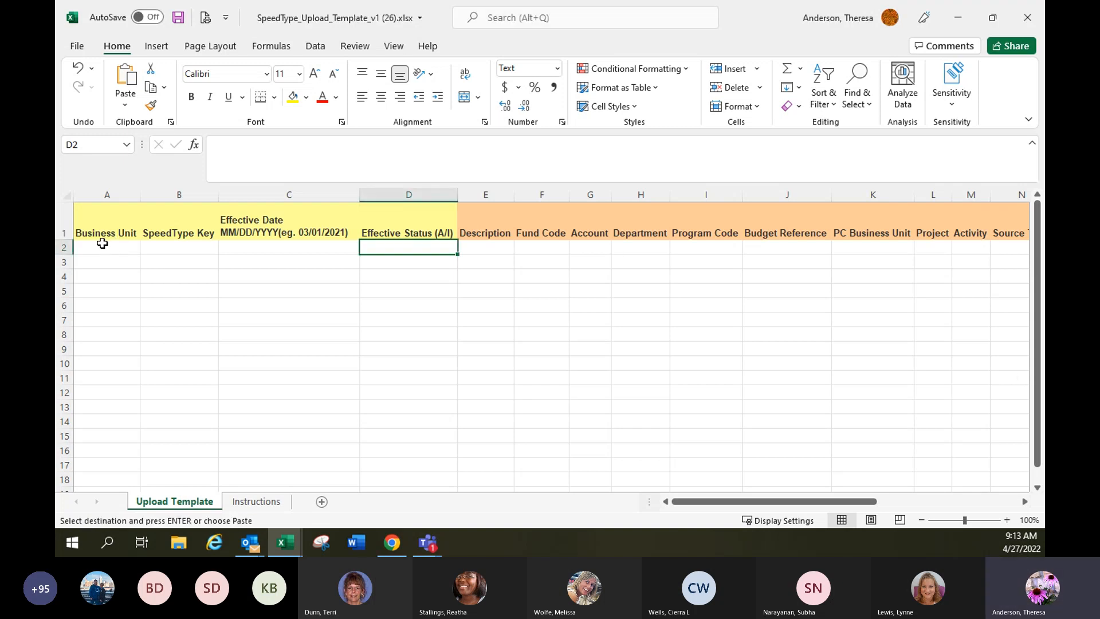
right_click(102, 244)
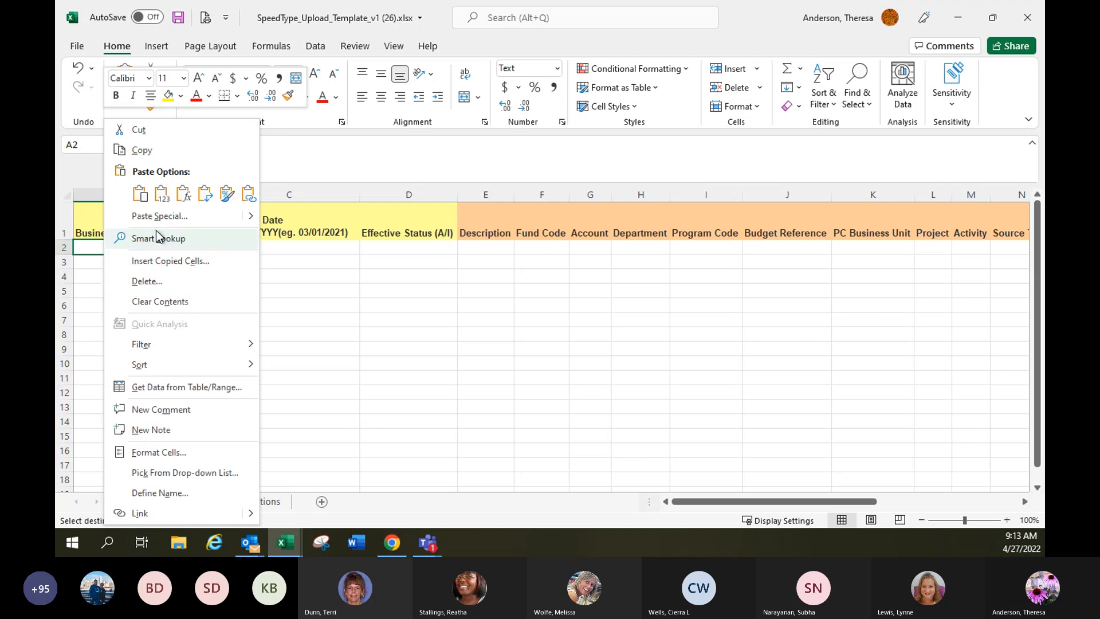
click(162, 194)
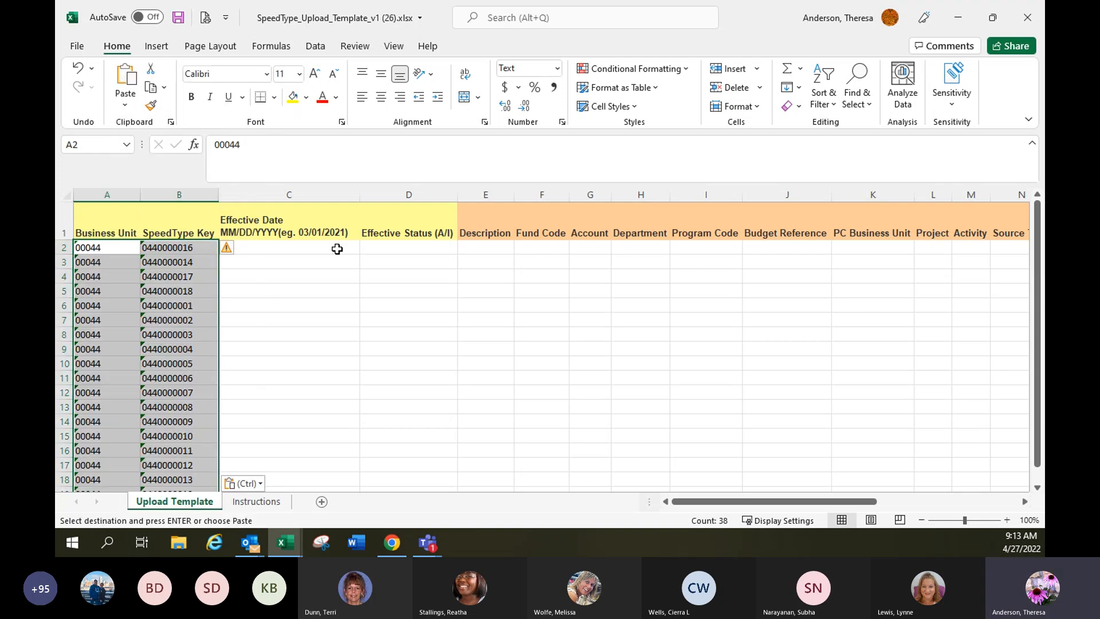
Enter 04/27/2022 in the first two Effective Date cells and fill it down for all SpeedType rows.
click(297, 248)
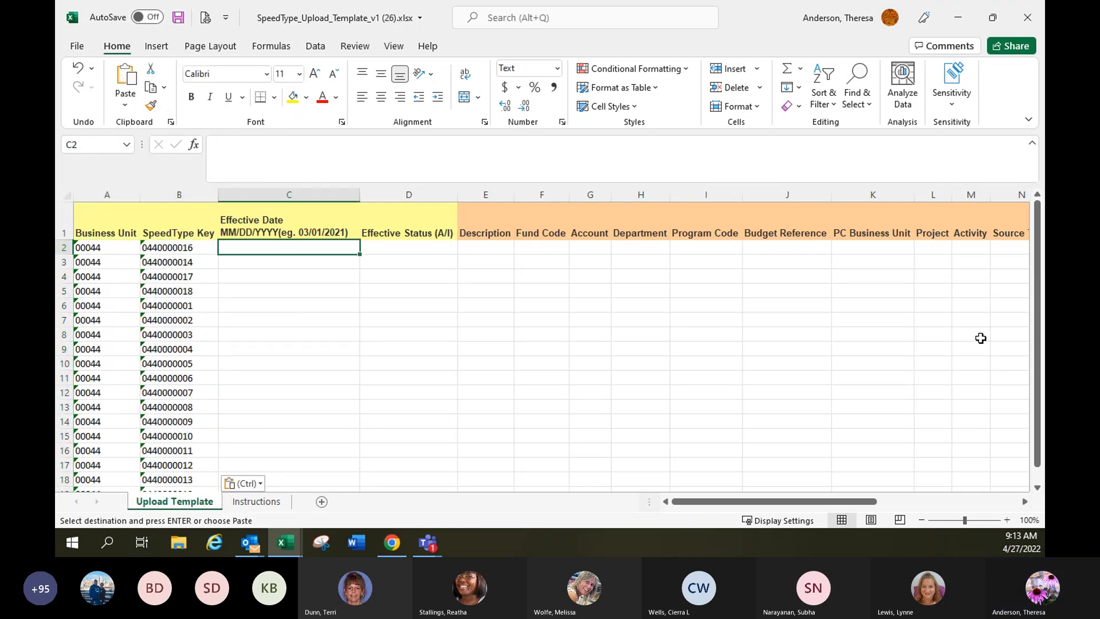
text(04/27/)
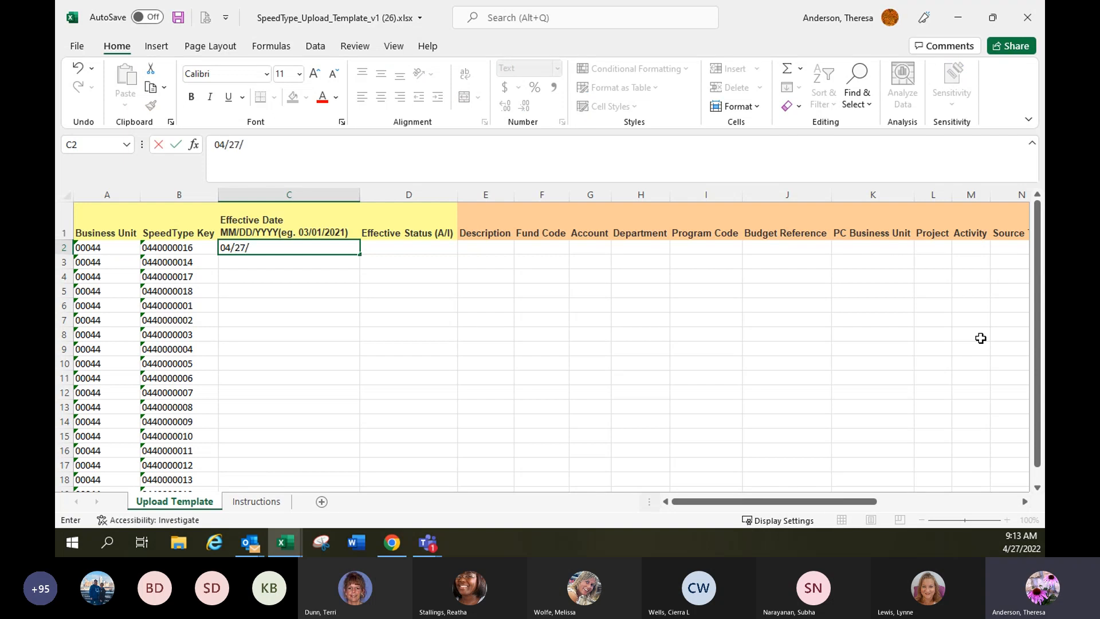
text(2022)
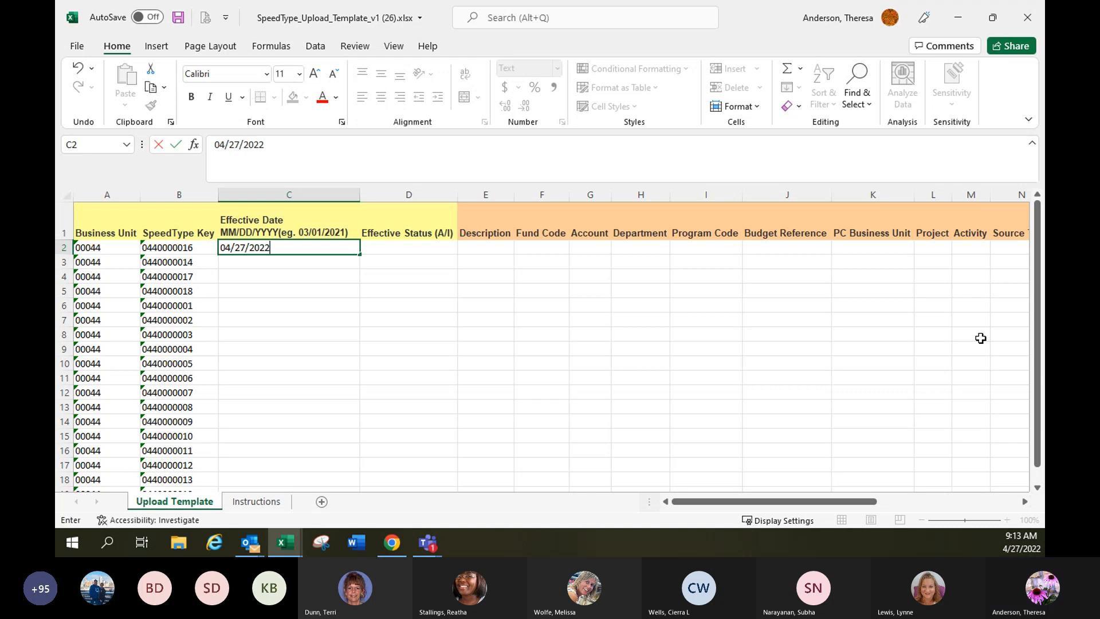
key(Return)
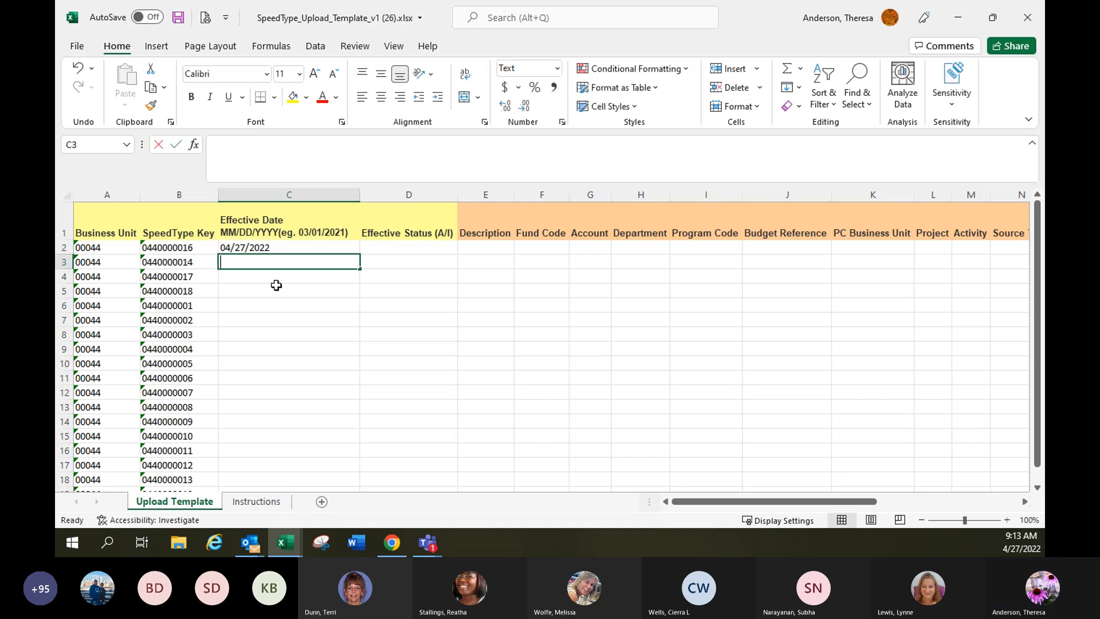
text(04/27/2022)
drag(317, 252, 315, 261)
double_click(359, 269)
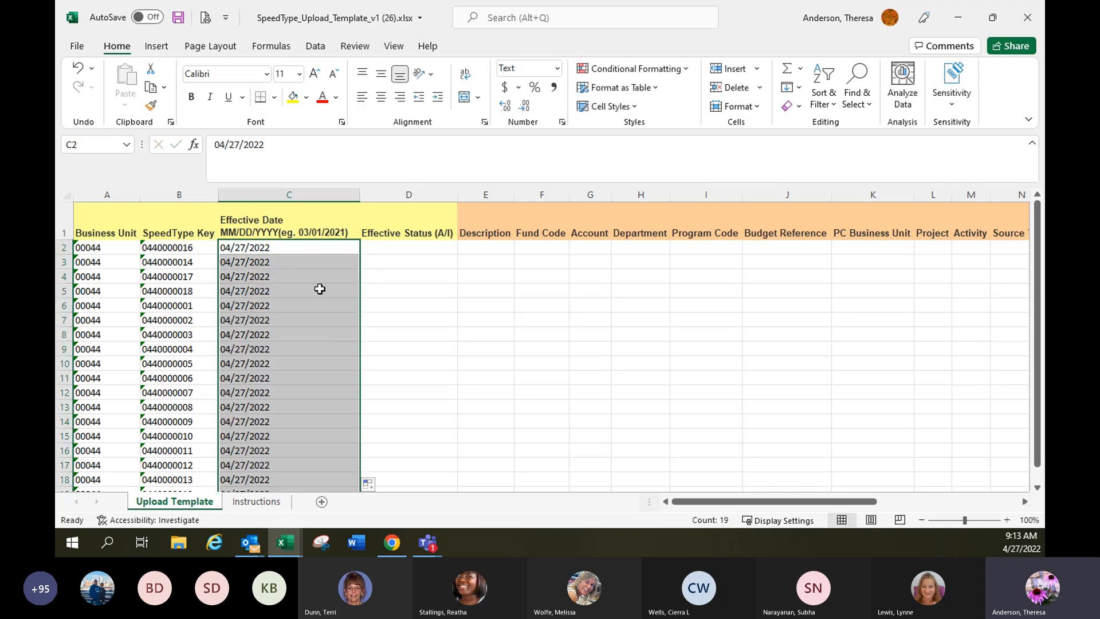
Enter A in the first three Effective Status cells and fill it down for all SpeedType rows.
click(416, 248)
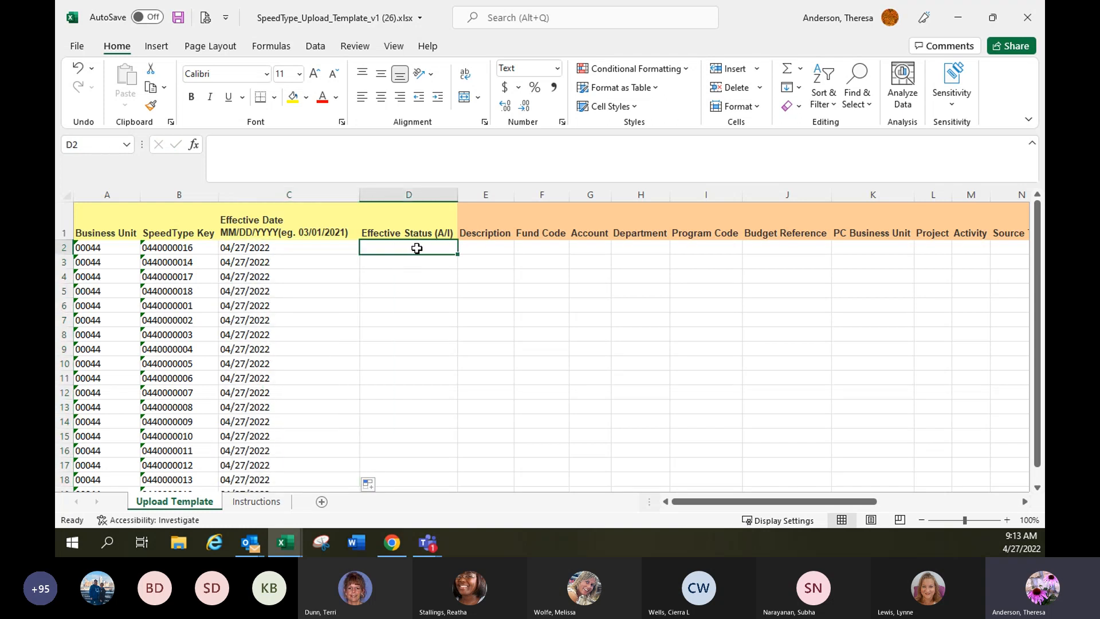
text(A)
key(Return)
text(A)
key(Return)
text(A)
key(Return)
drag(427, 246, 447, 277)
double_click(457, 277)
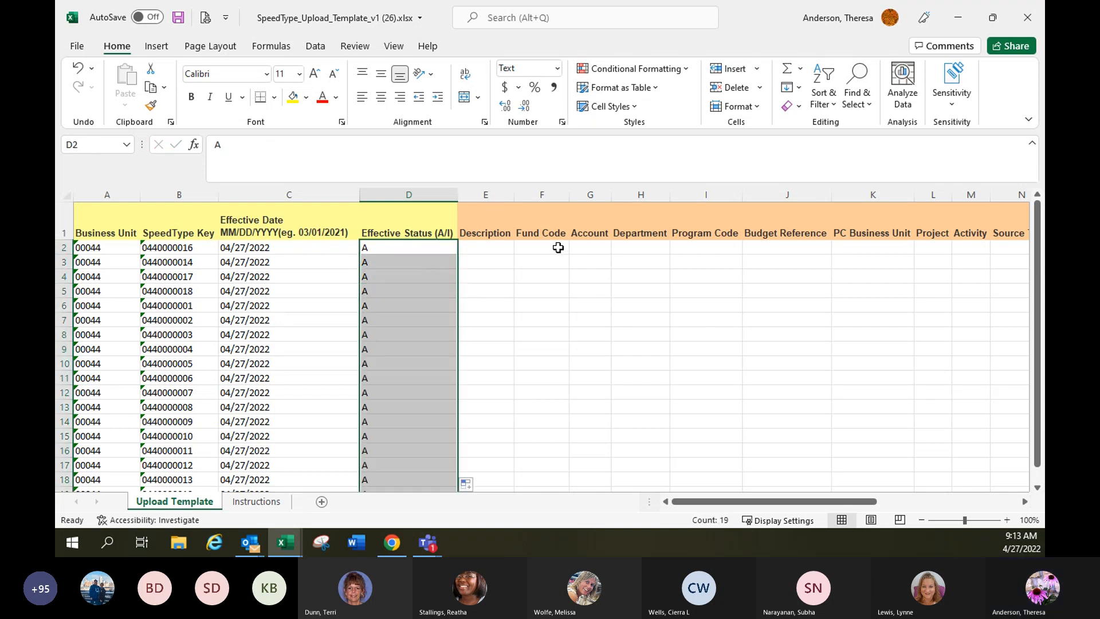
Copy the project codes from the SPEEDTYPES workbook, paste them as values into the Description column from E2, and fit the column width.
click(482, 247)
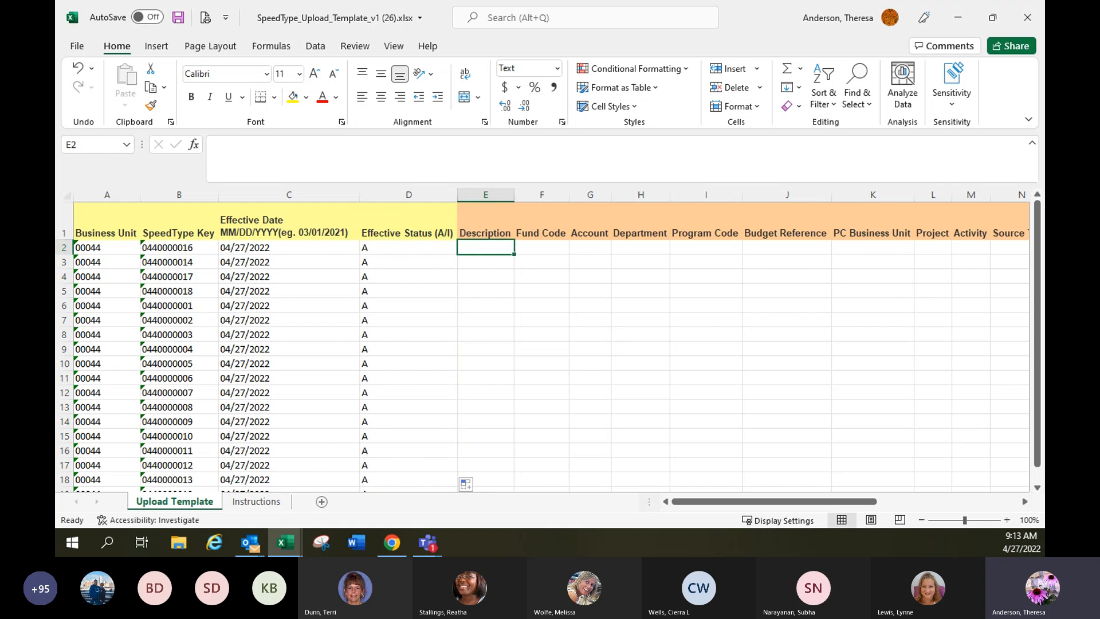
key(alt+Tab)
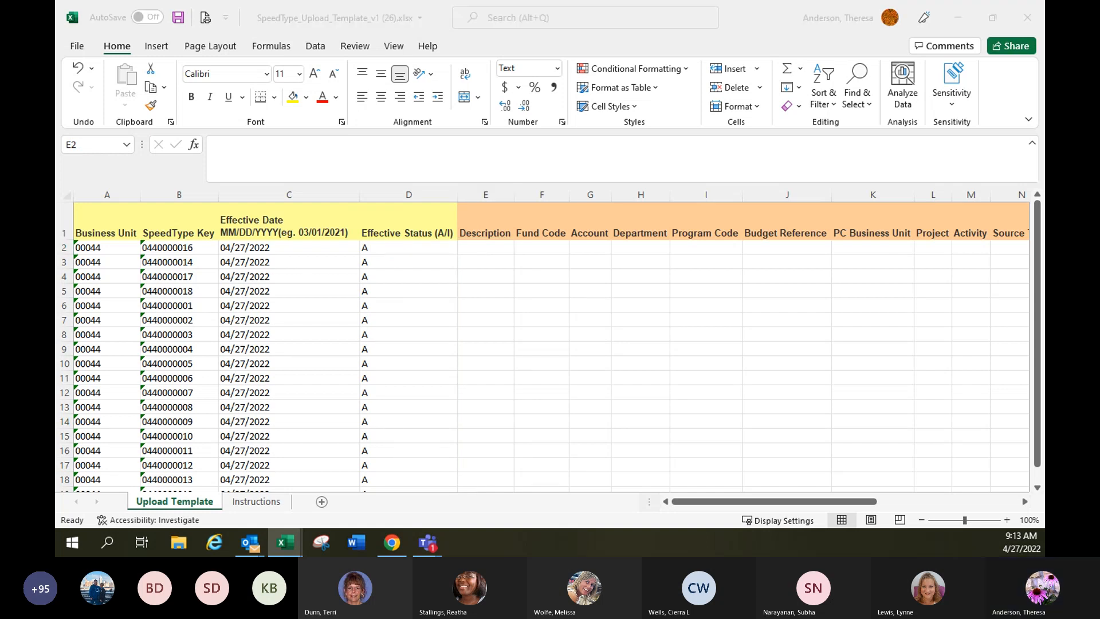
key(ctrl+c)
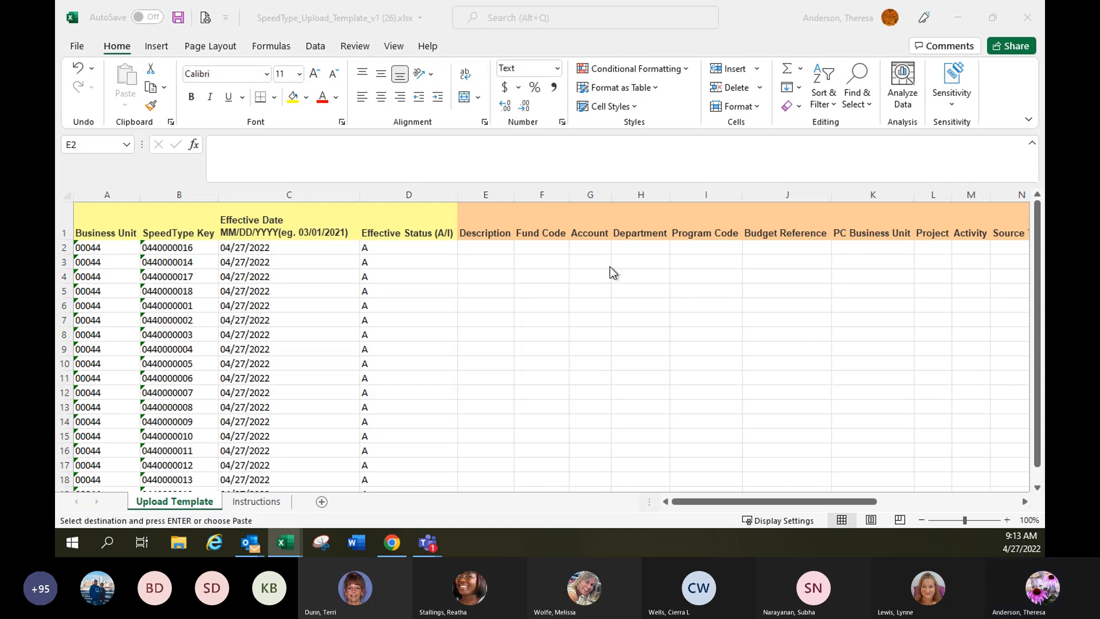
click(497, 252)
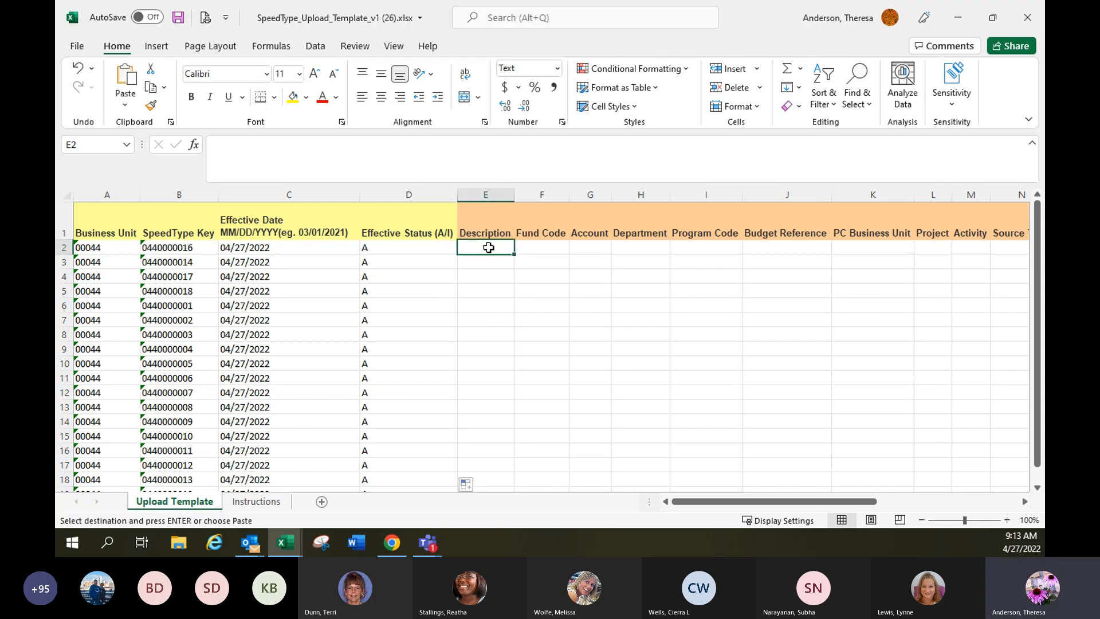
right_click(496, 252)
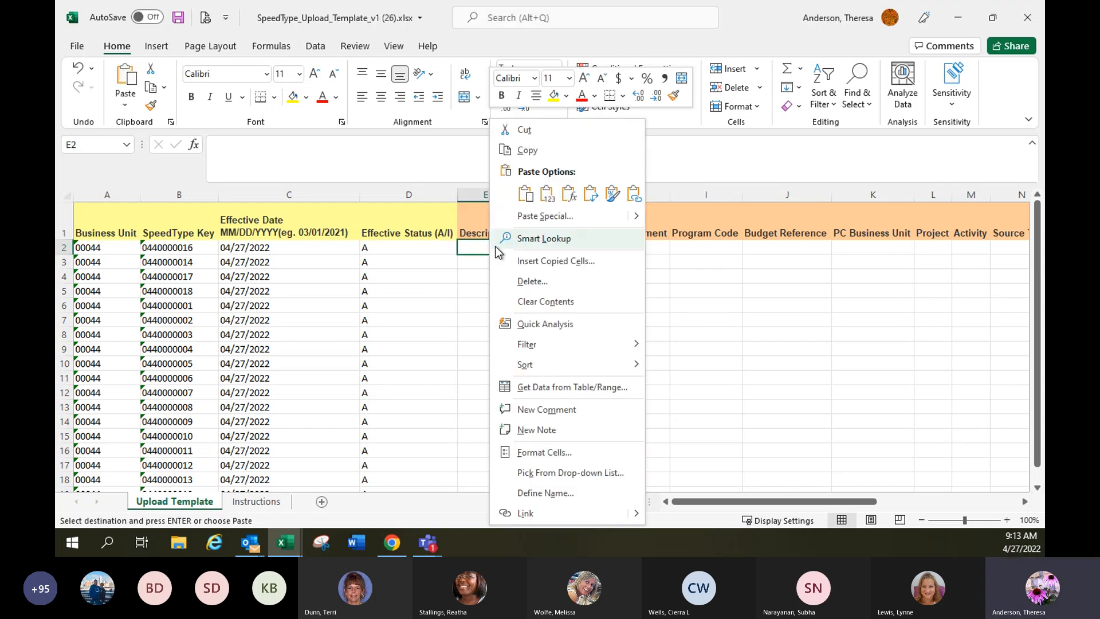
click(548, 193)
double_click(514, 195)
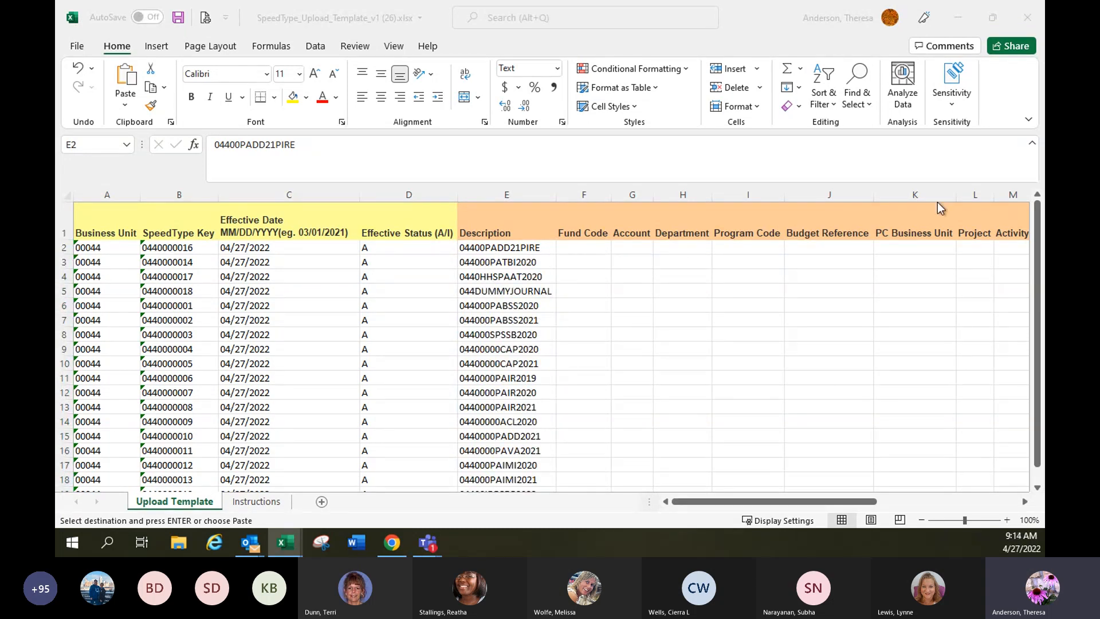
Paste the chartfield data from the SPEEDTYPES workbook as values from F2, filling the Fund Code through Activity columns.
click(586, 247)
click(586, 247)
right_click(587, 247)
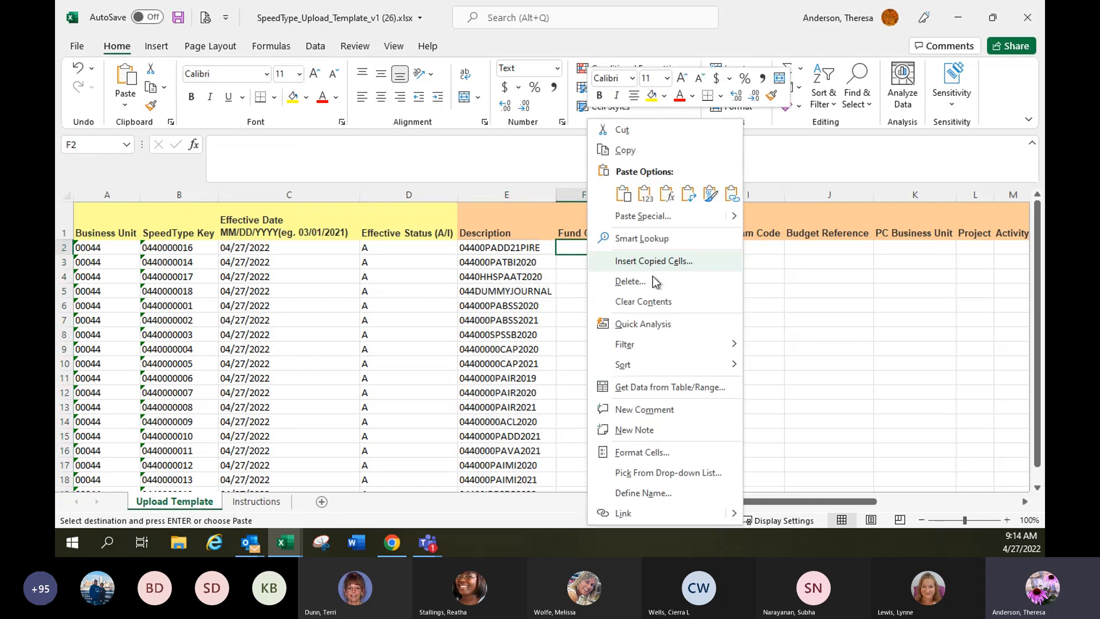
click(645, 194)
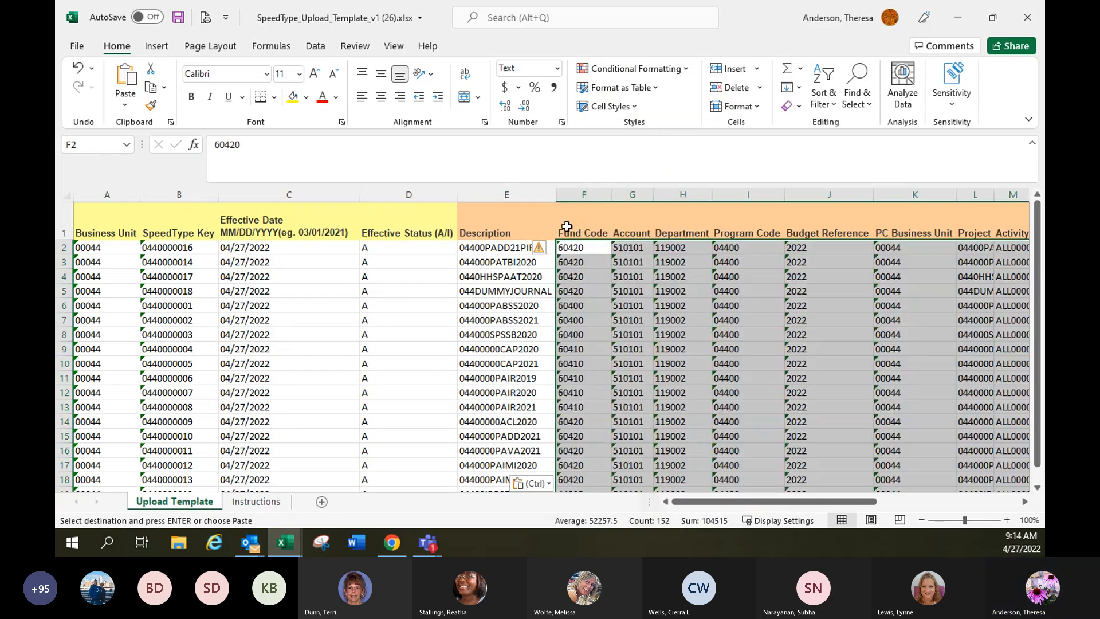
click(579, 297)
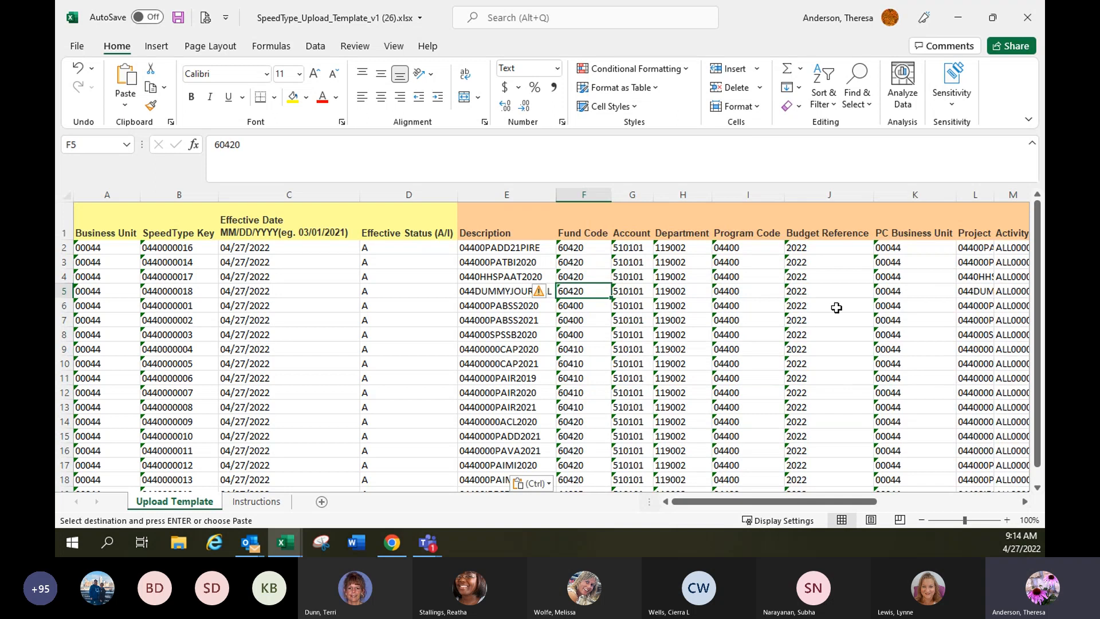
key(Escape)
Review the pasted Fund Code through Project values and widen the Project column to fit its codes.
click(603, 260)
click(636, 261)
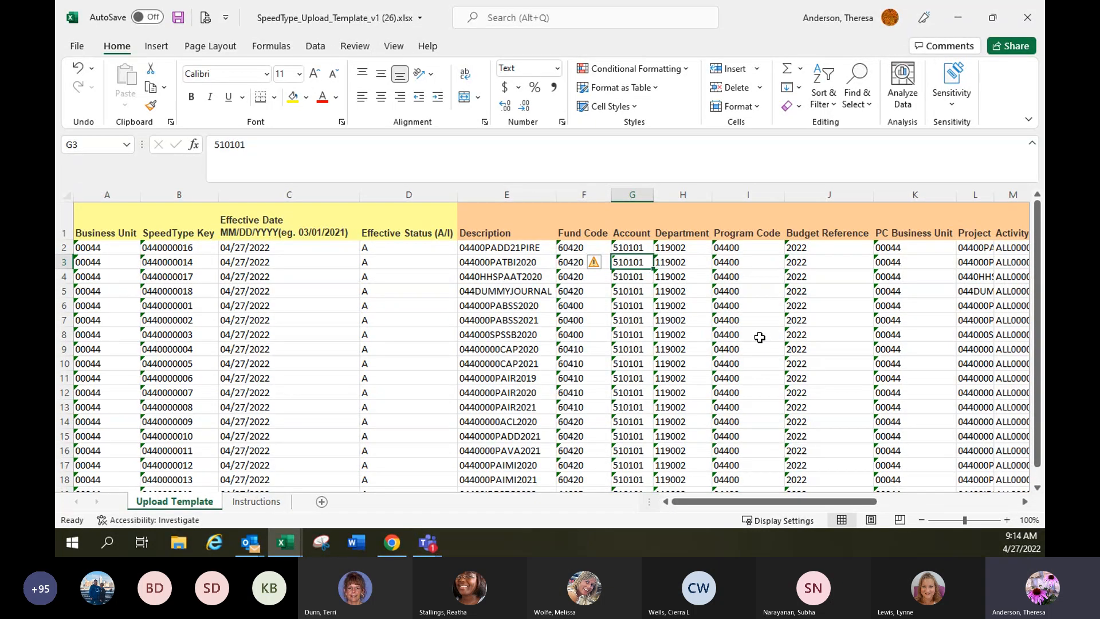
click(682, 247)
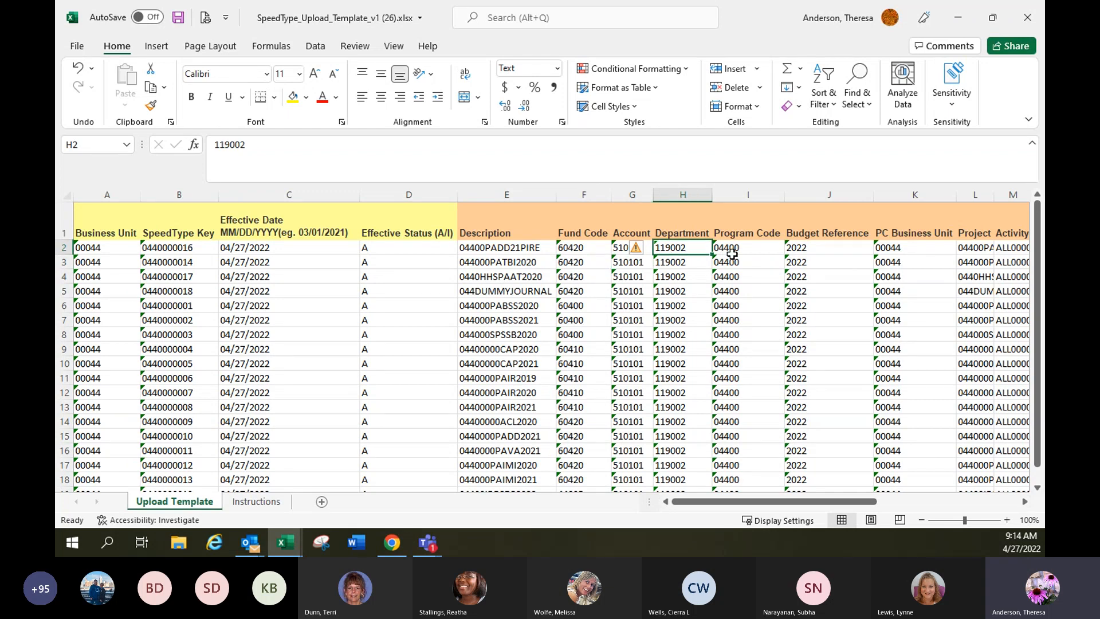
click(760, 252)
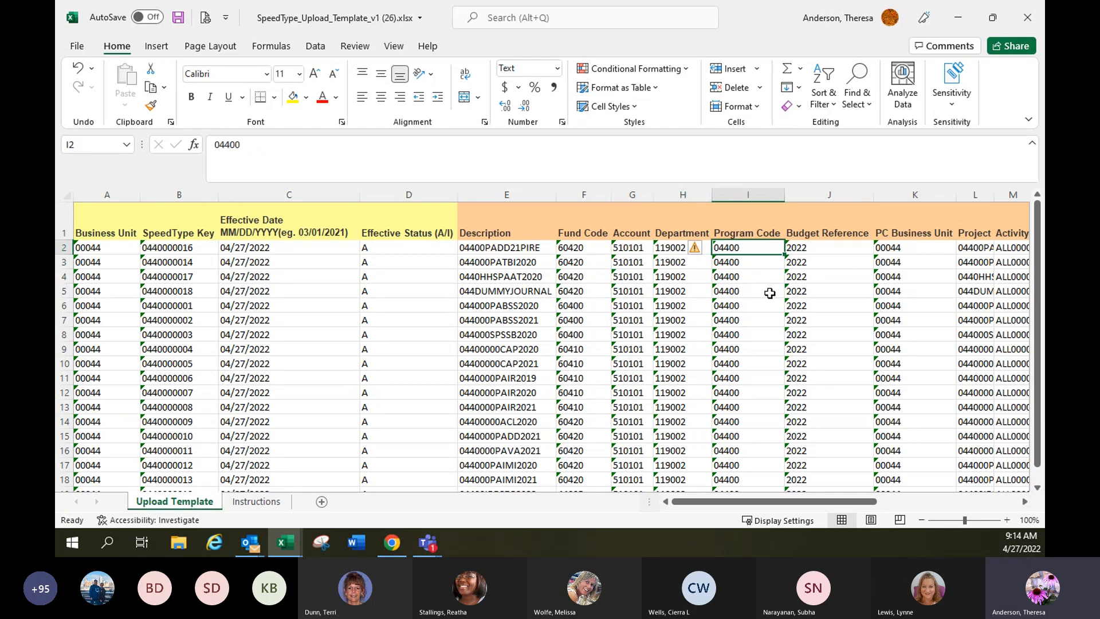
click(920, 249)
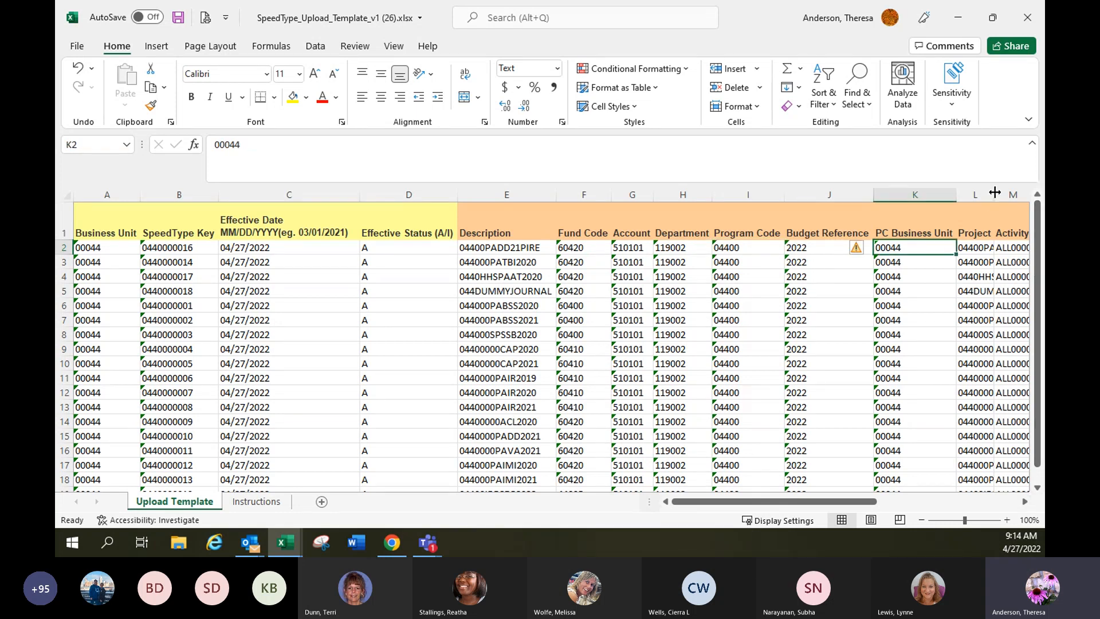
drag(782, 499, 834, 510)
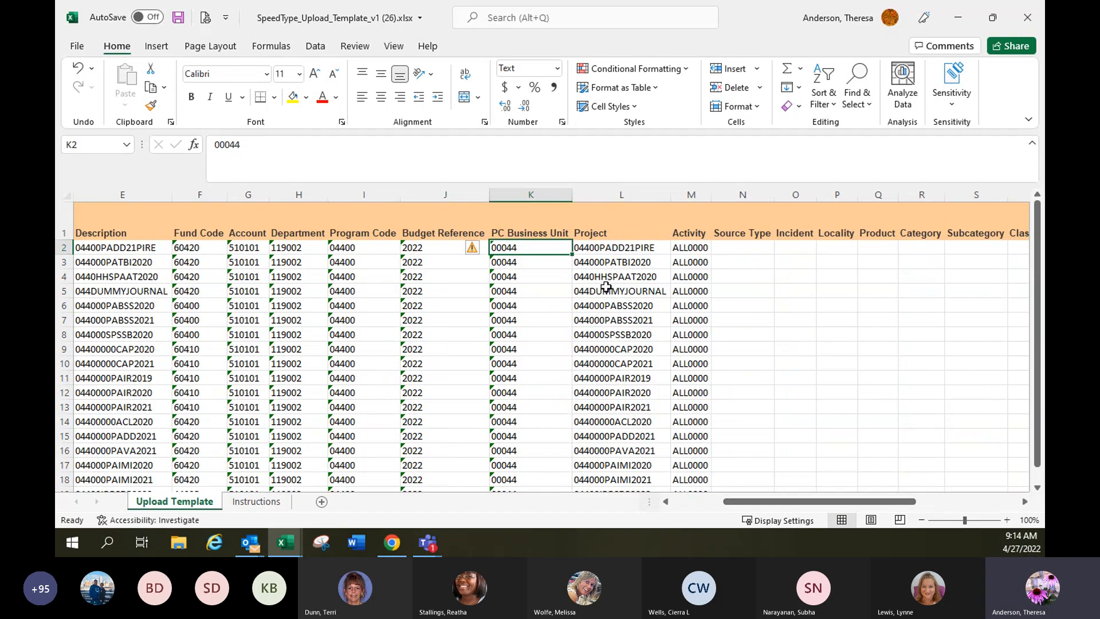
drag(607, 276, 619, 407)
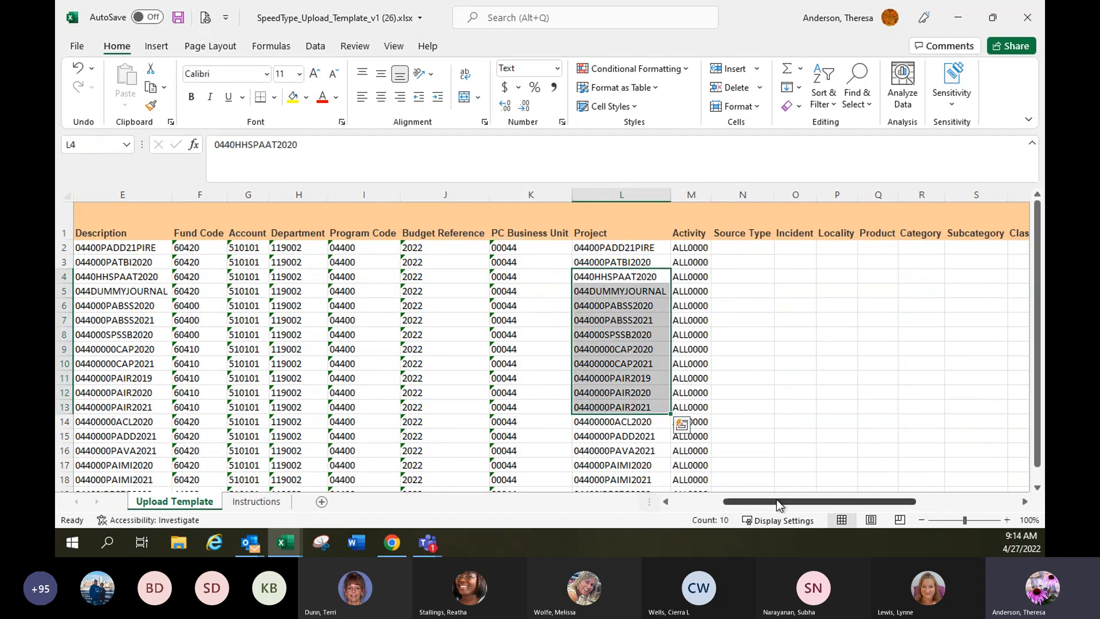
drag(778, 504, 727, 502)
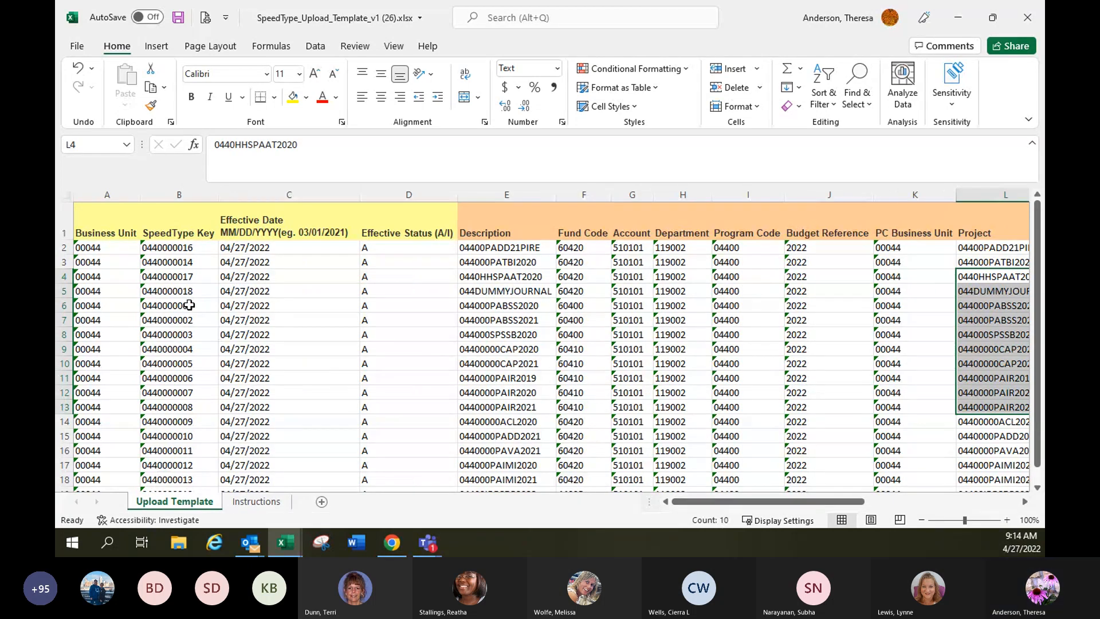
Examine the first description and the SpeedType keys in rows 3 to 5 of the upload template.
click(542, 252)
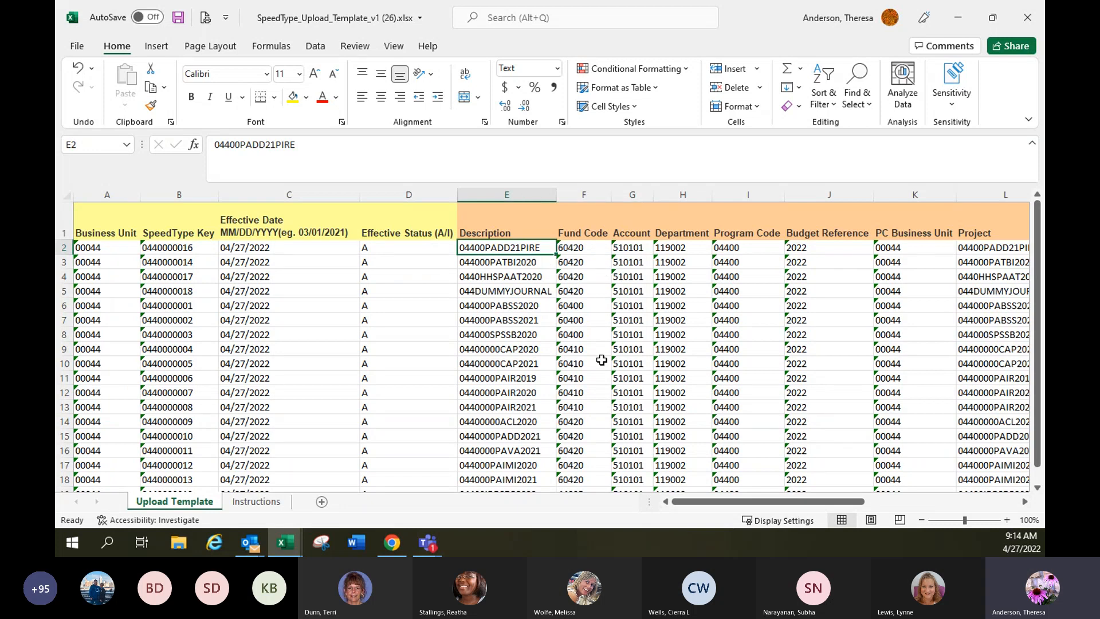
click(183, 266)
click(185, 278)
click(190, 294)
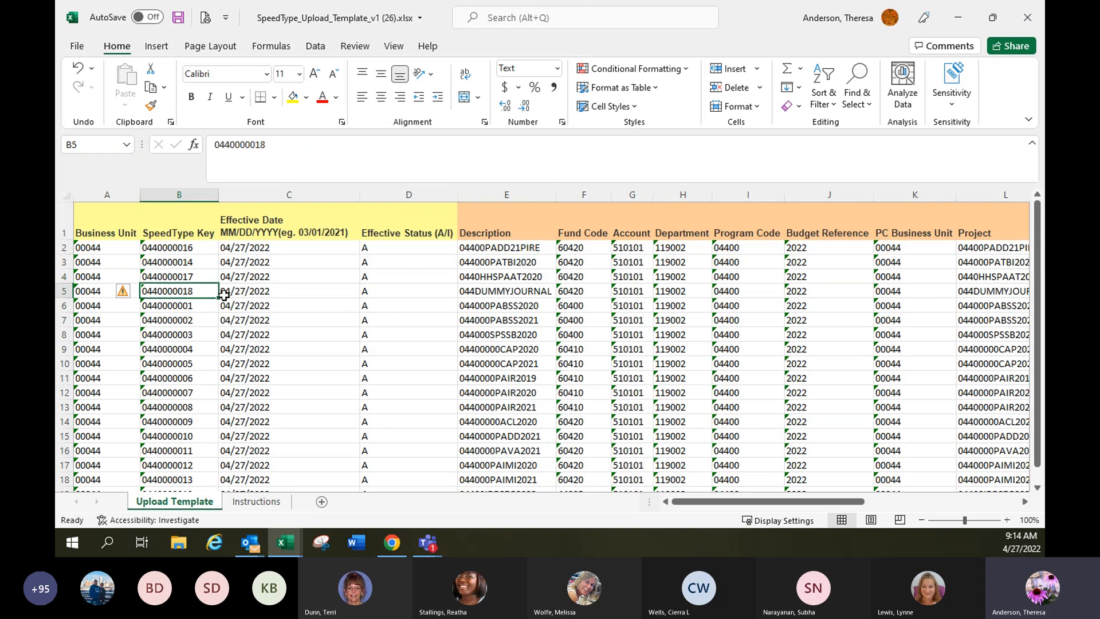
Examine the descriptions in E2 to E8 of the upload template.
drag(515, 250, 554, 337)
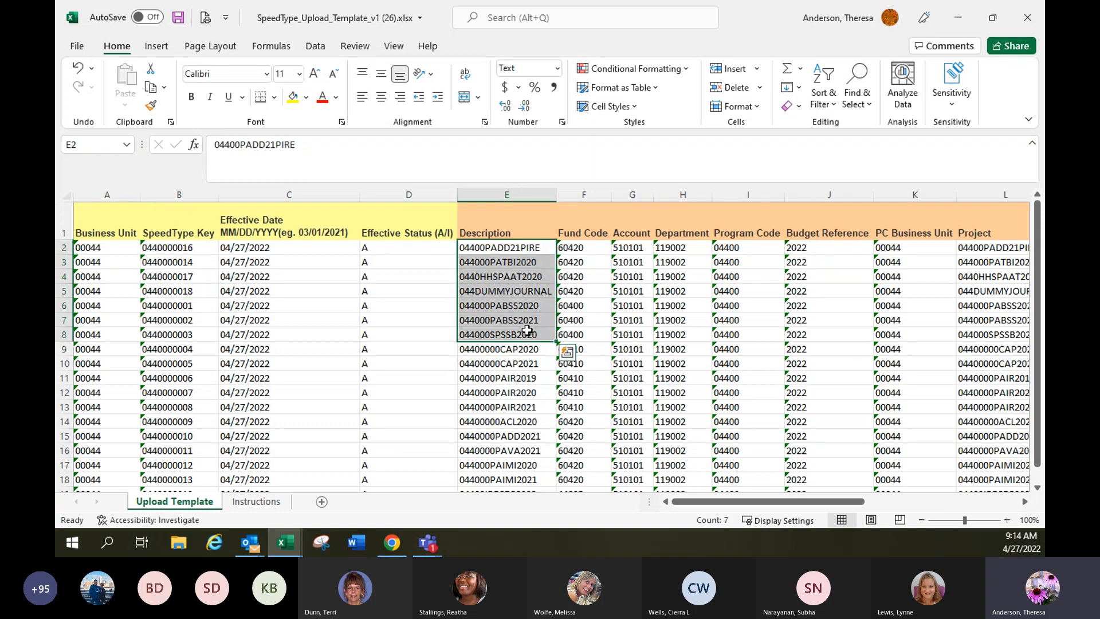
click(631, 378)
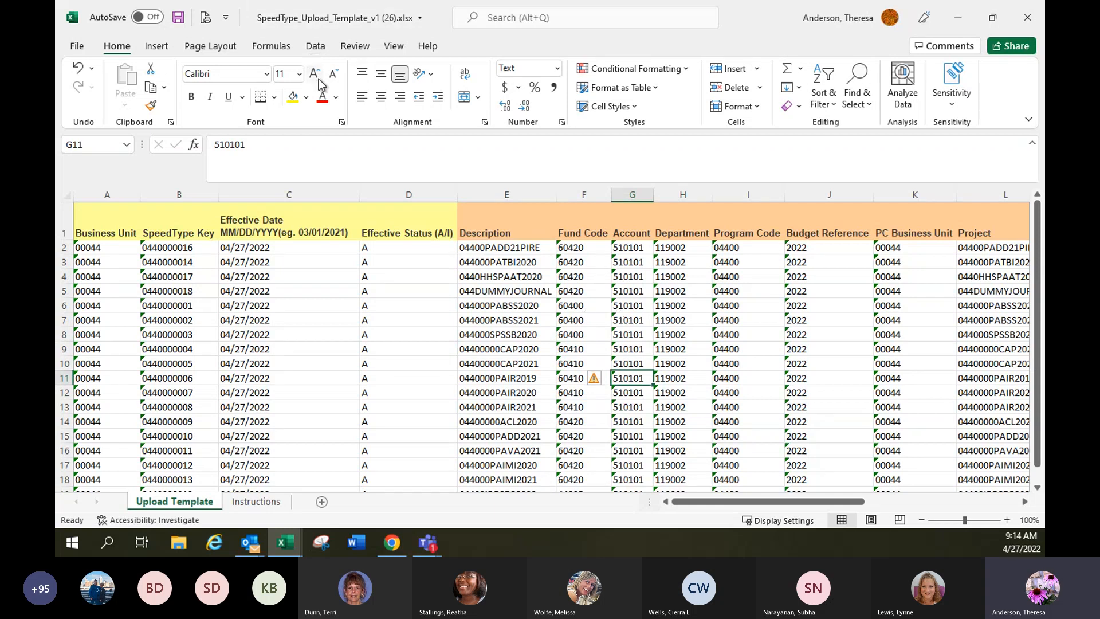
Start saving a copy of the template in C: > HCM_FIN Files under the name "SpeedType_Upload_Template 044 UPDATES".
click(74, 46)
click(92, 231)
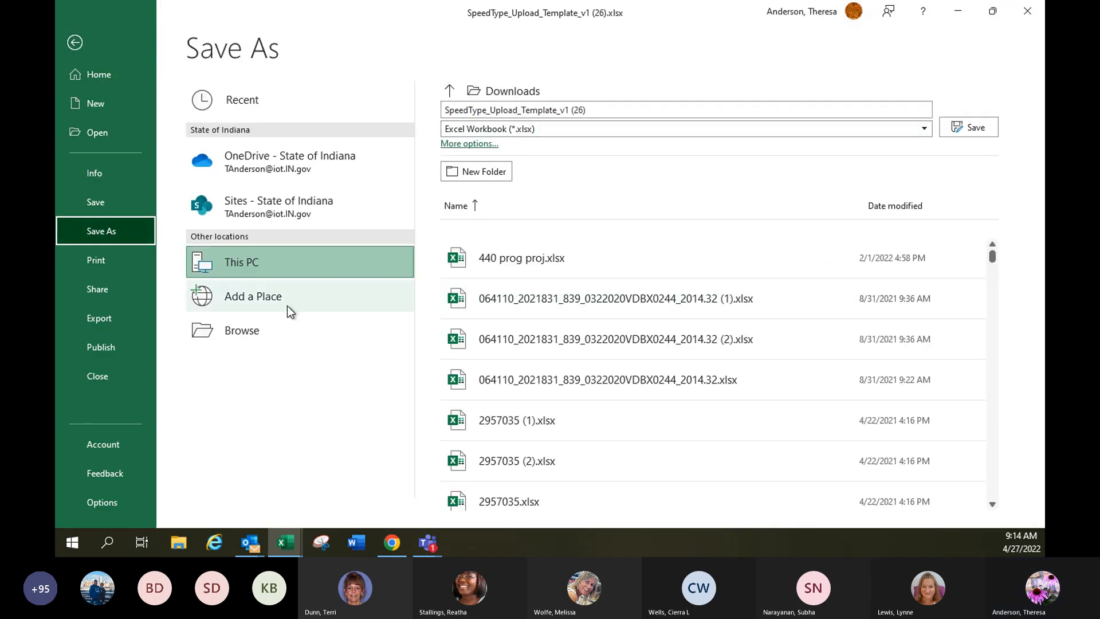
click(235, 97)
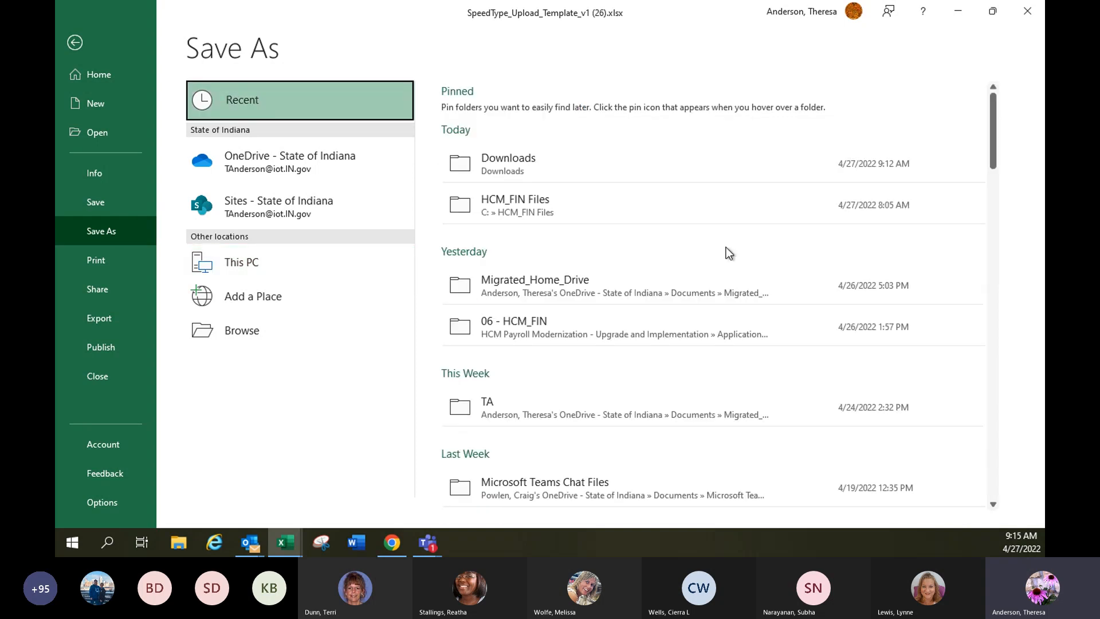
click(517, 207)
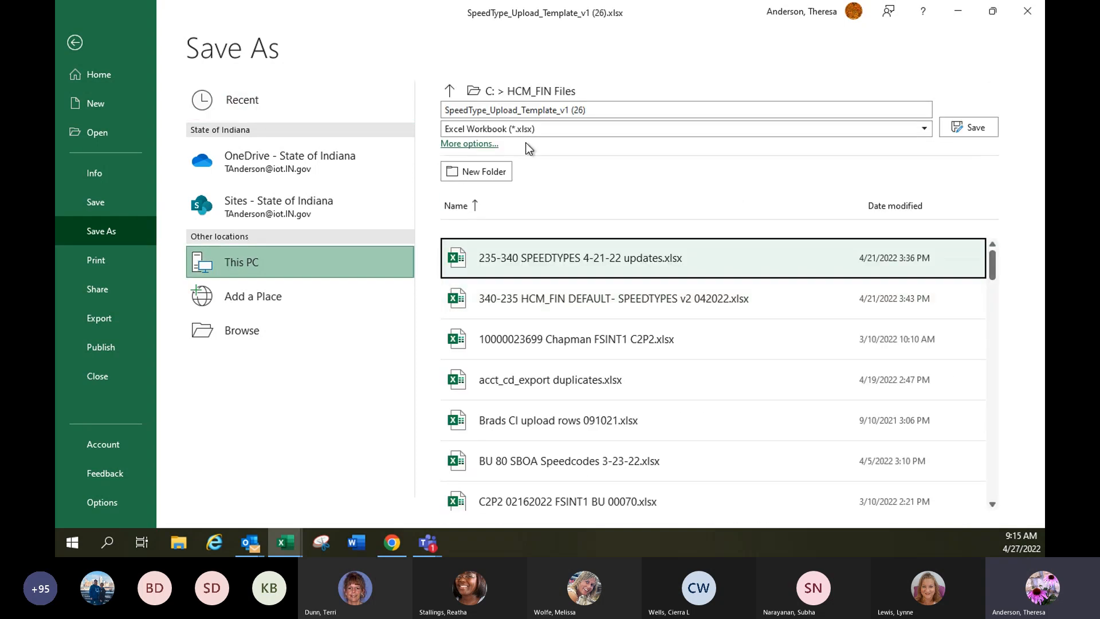
click(564, 110)
drag(557, 109, 586, 110)
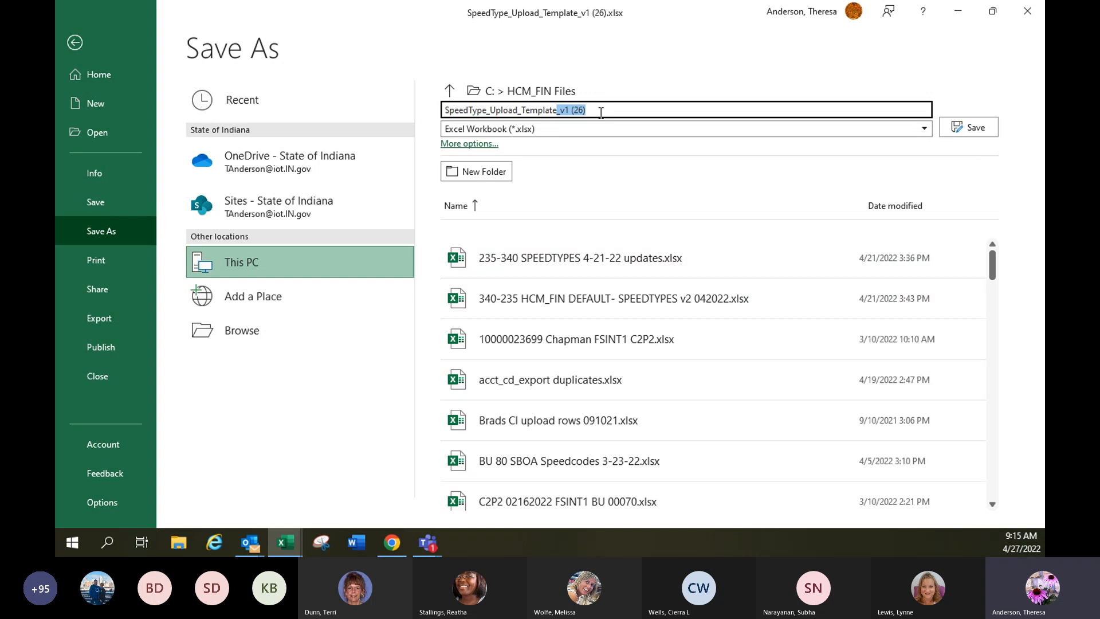
text(044 UPDATES)
Choose the CSV UTF-8 (Comma delimited) format and save only the active sheet of the upload template.
click(493, 129)
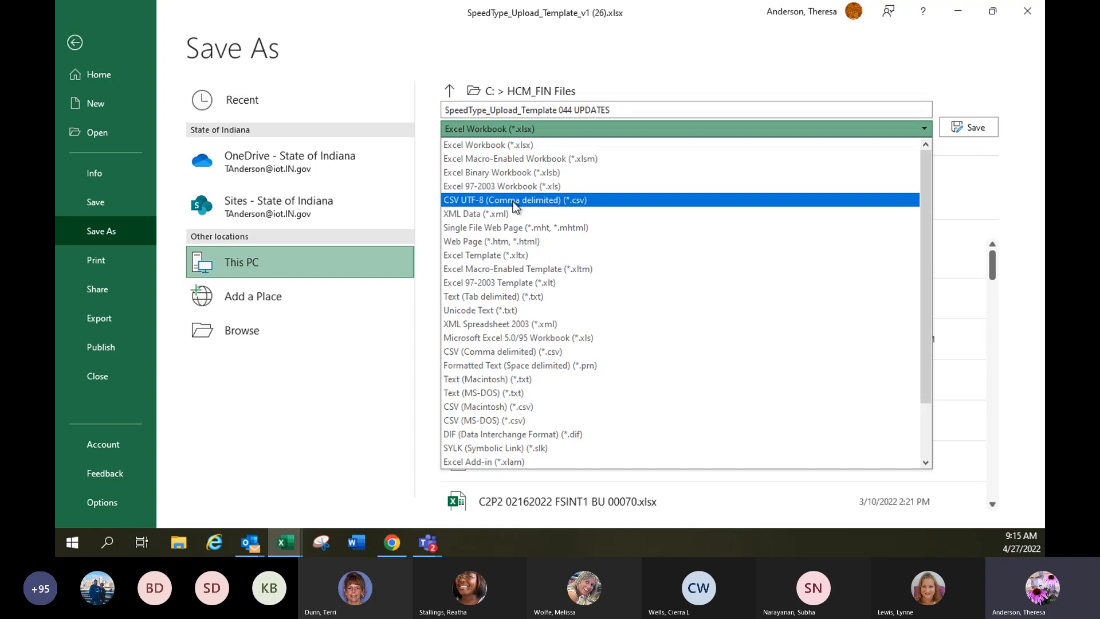
click(606, 200)
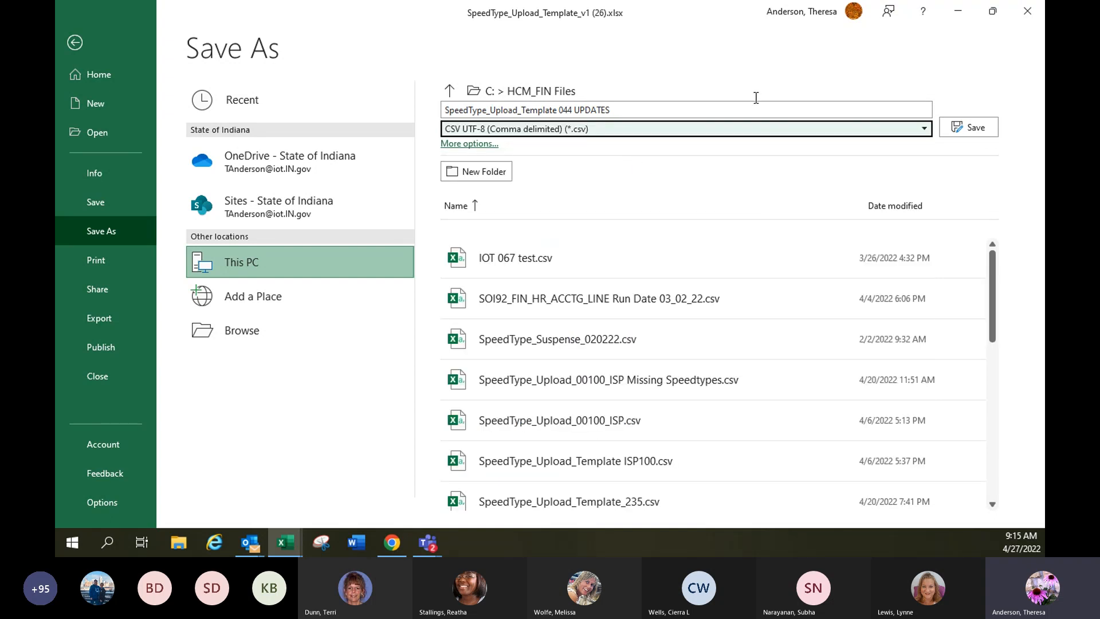
click(978, 126)
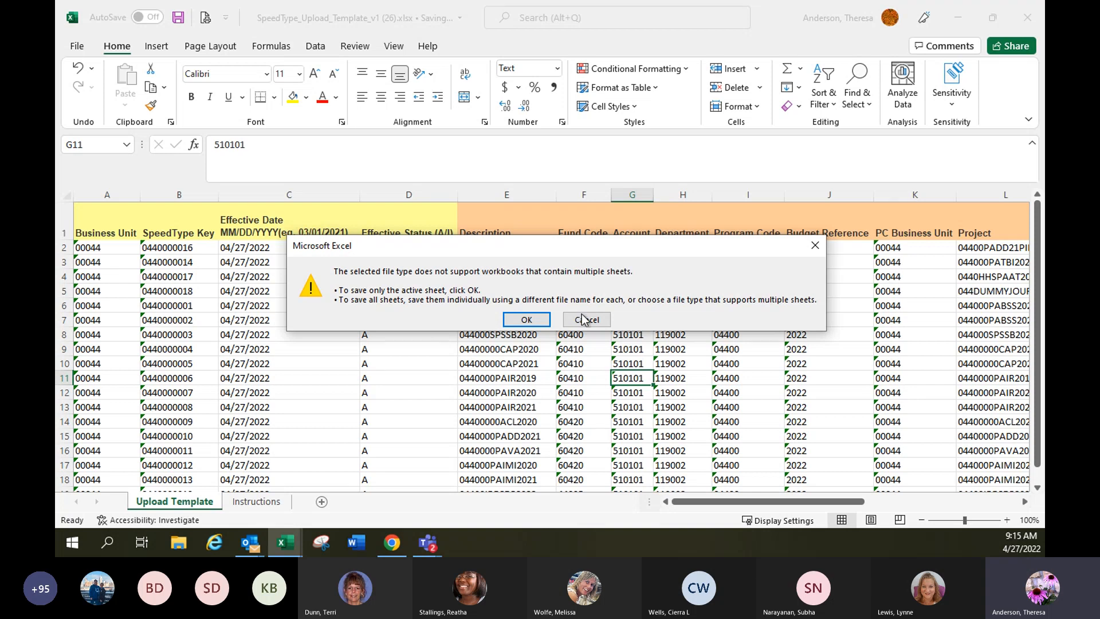
click(526, 320)
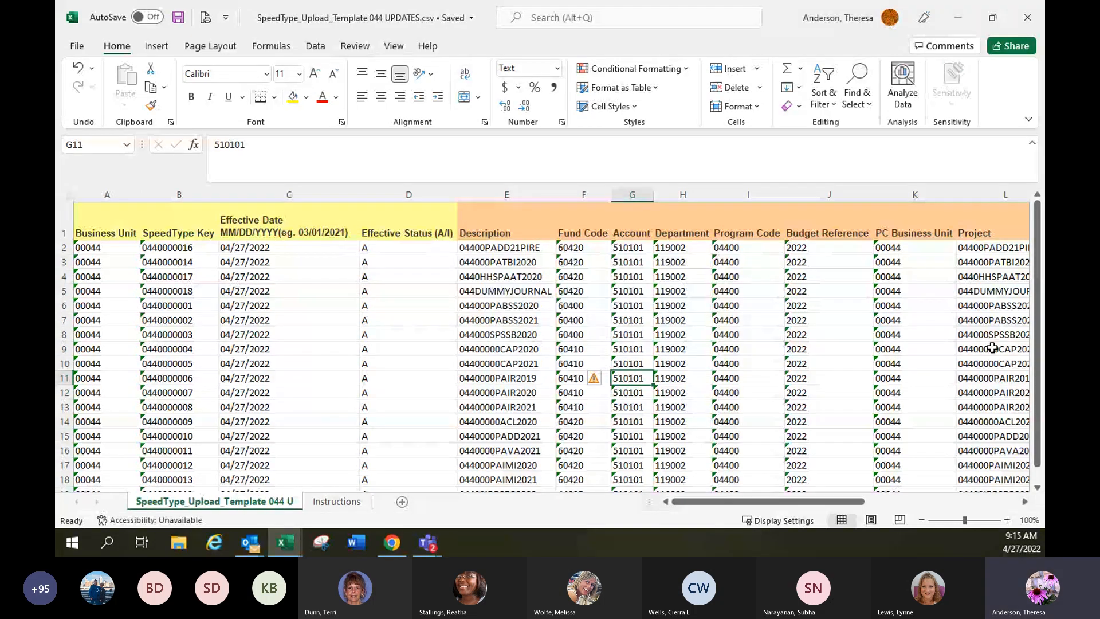
Switch to the HCM SpeedType Upload page in Chrome and attach "SpeedType_Upload_Template 044 UPDATES.csv" from HCM_FIN Files.
click(394, 544)
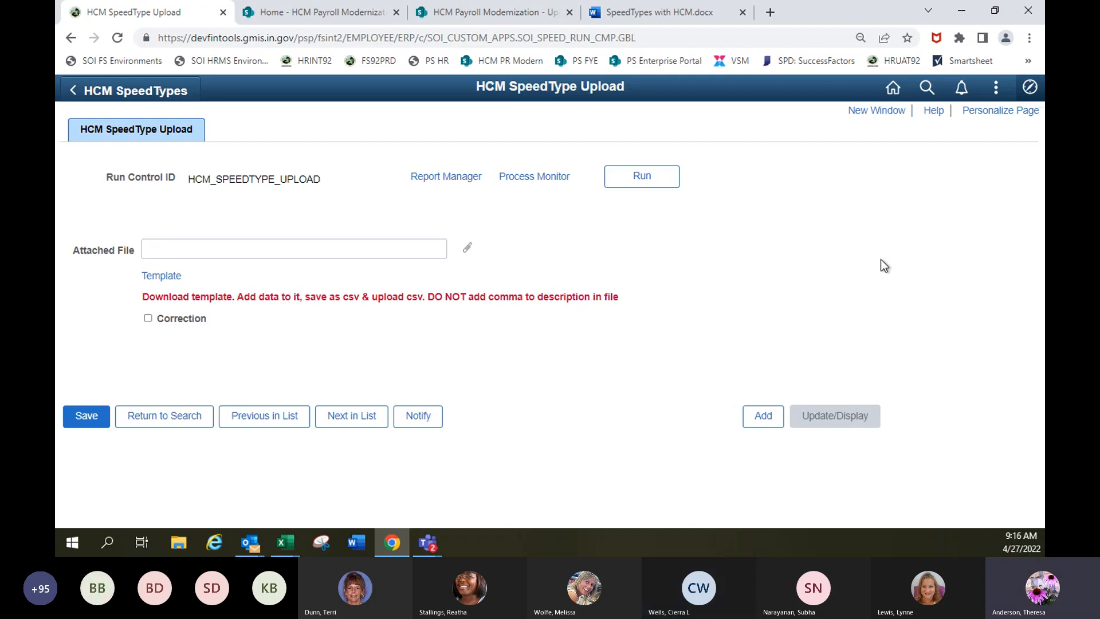
click(468, 248)
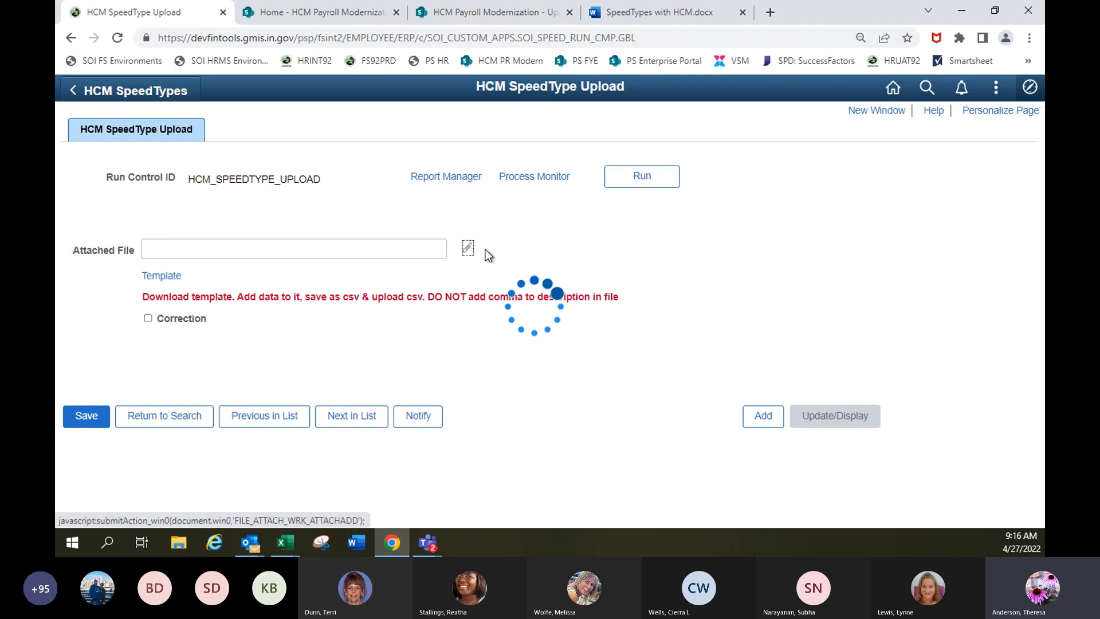
click(486, 286)
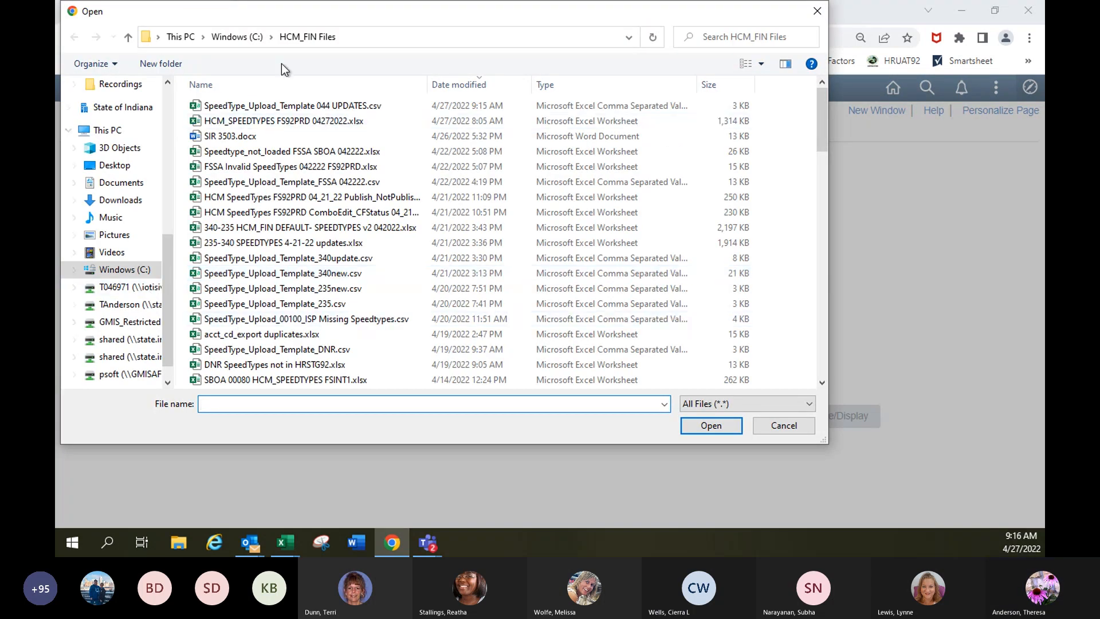
click(349, 109)
double_click(349, 109)
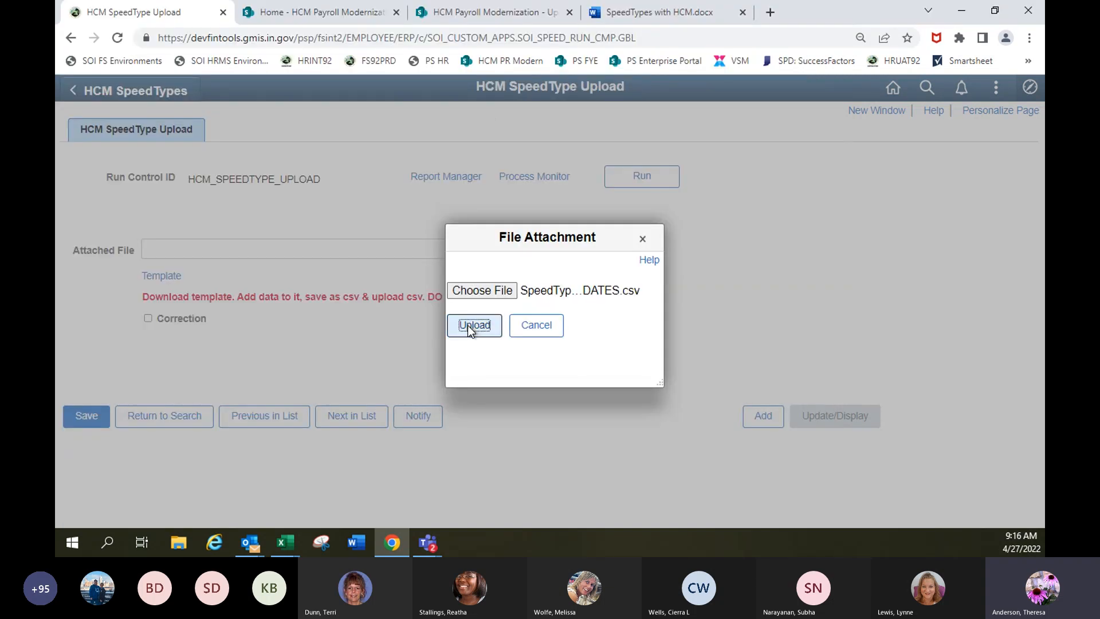
click(467, 325)
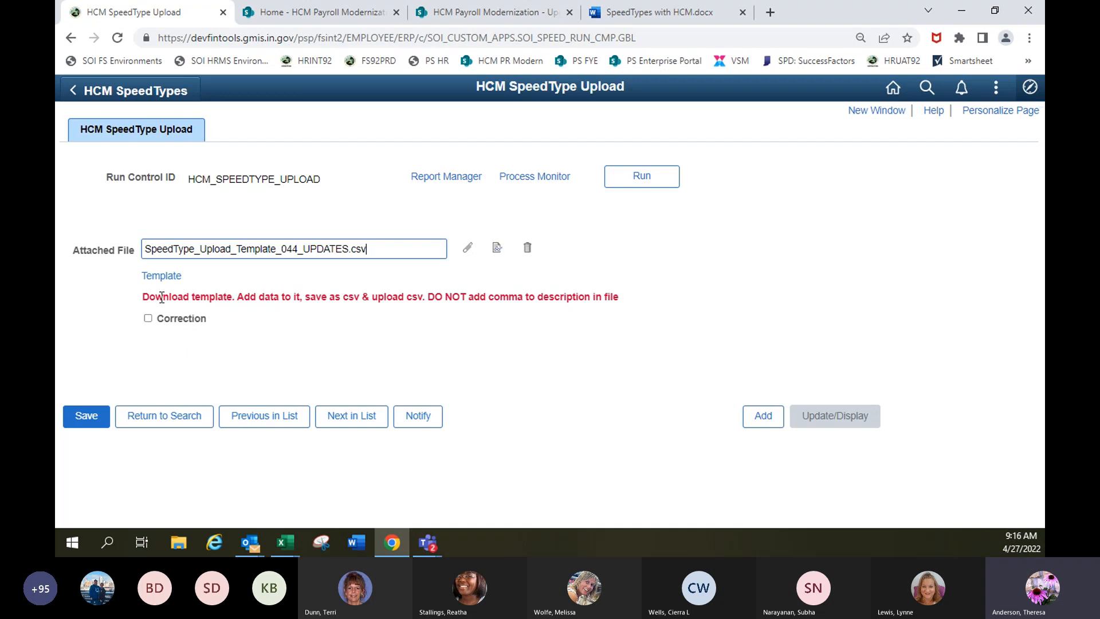
Run the SpeedType Upload and Validate process and refresh its run status in the Process Monitor.
click(641, 176)
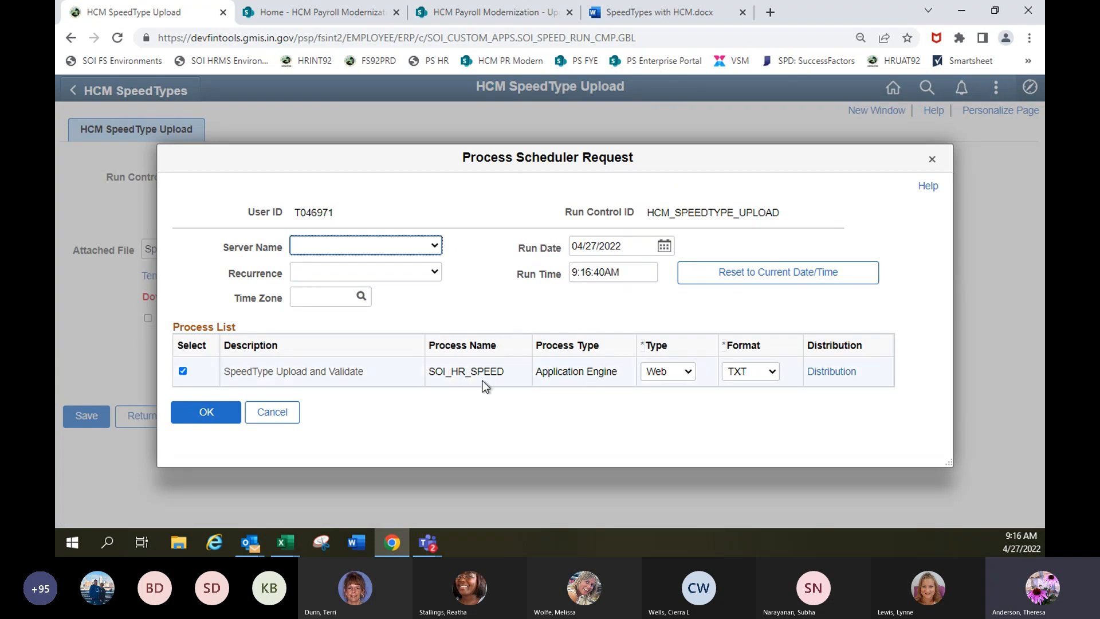
click(196, 414)
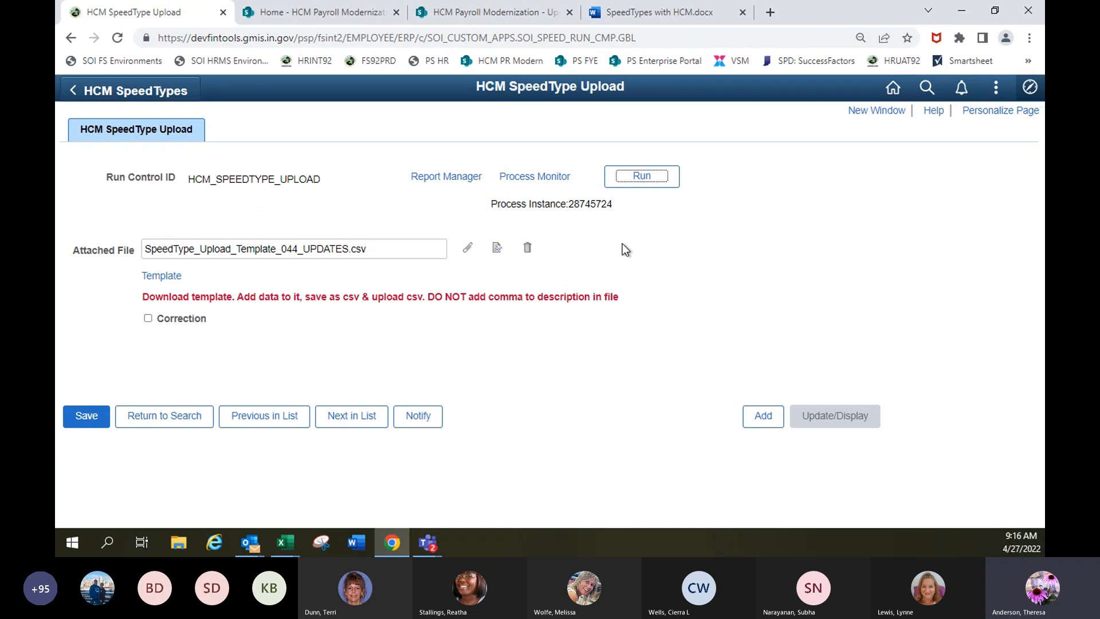
click(528, 176)
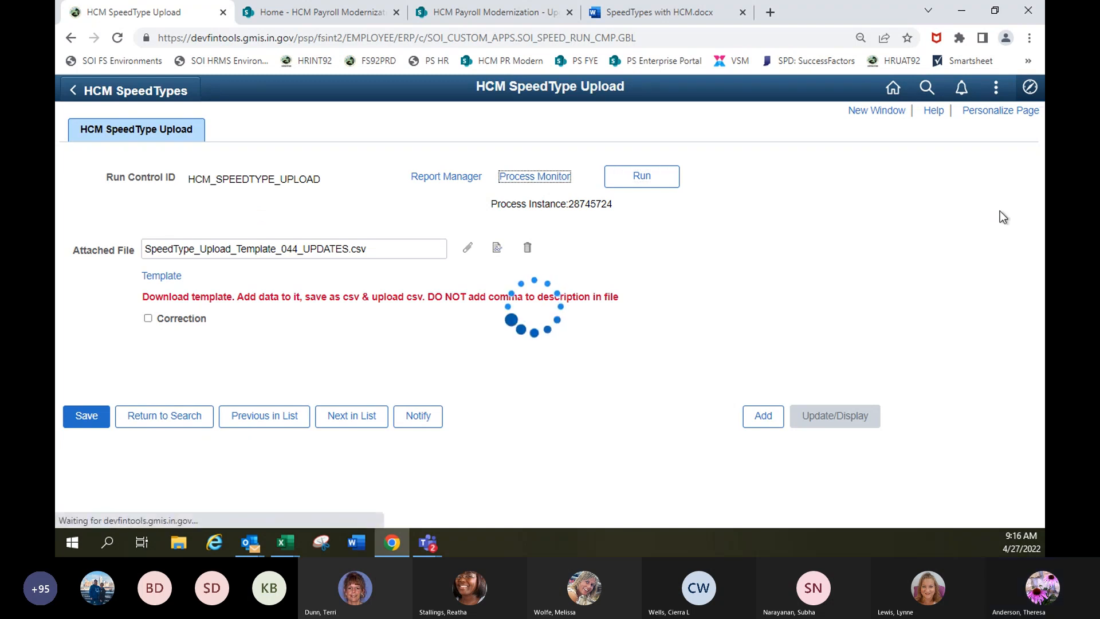
click(742, 198)
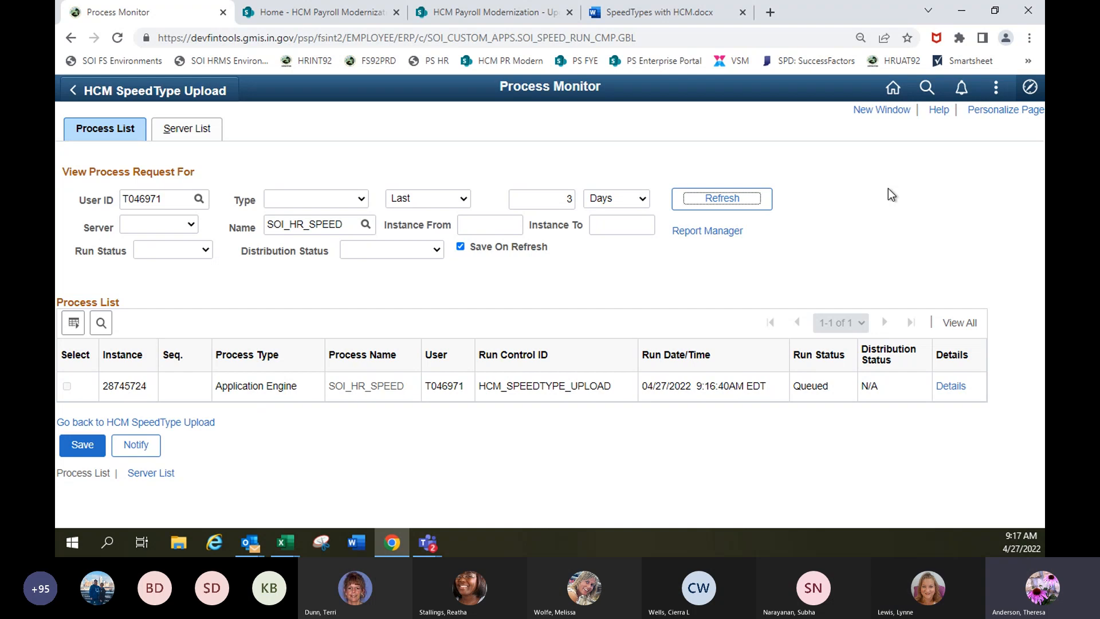
click(749, 198)
Read the SOISPEED_FileUpload .err file in the SOI_HR_SPEED process's log, and return to the process list.
click(953, 386)
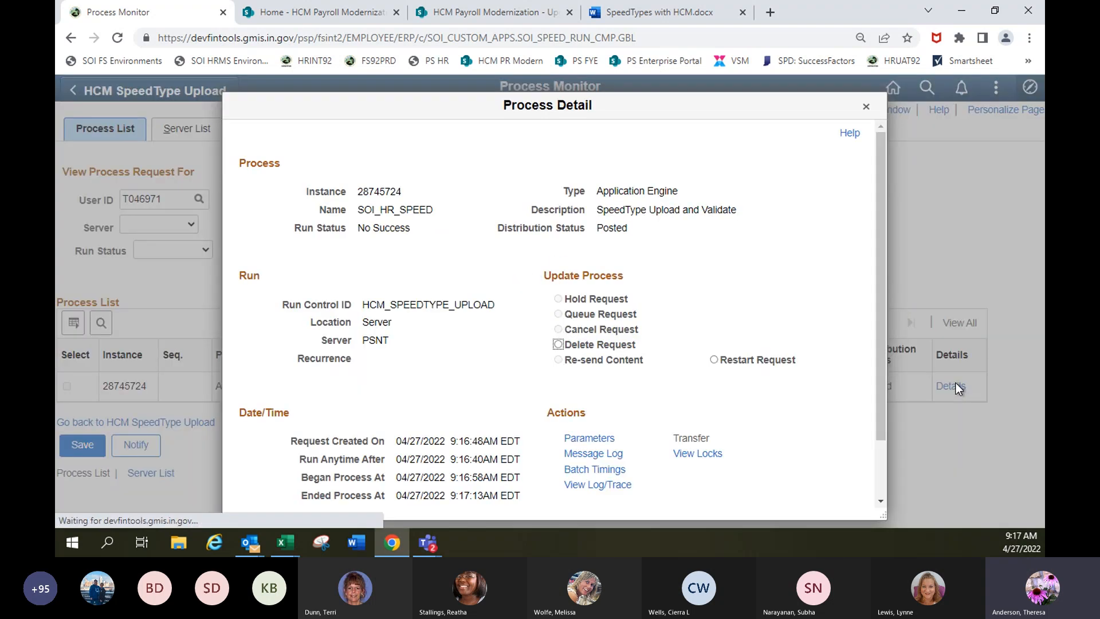
scroll(710, 393, down, 2)
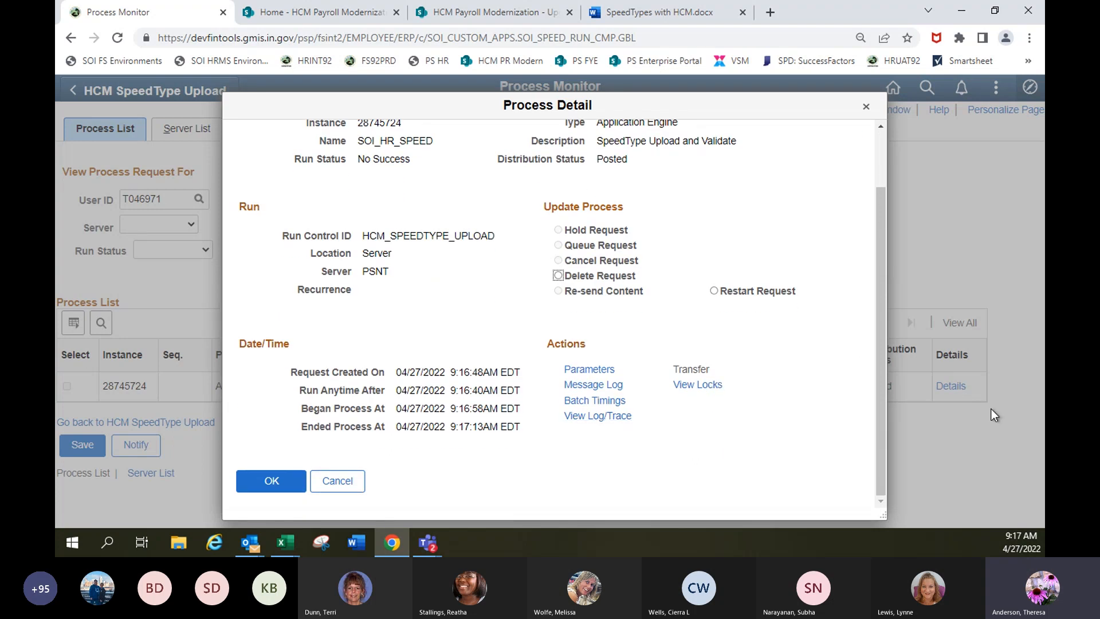
click(624, 416)
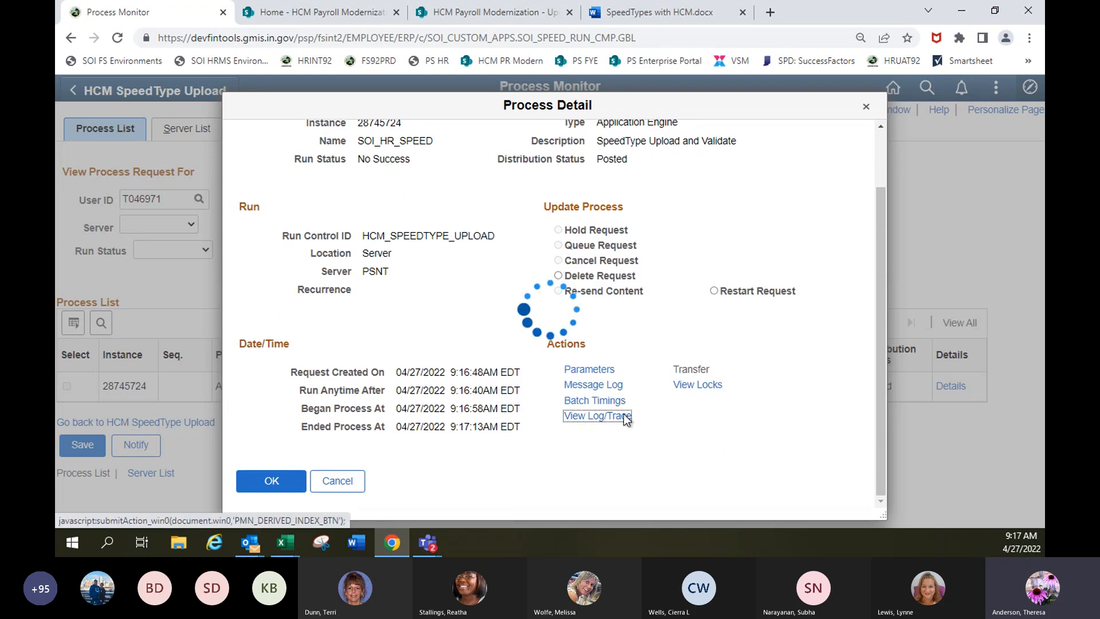
scroll(596, 402, down, 3)
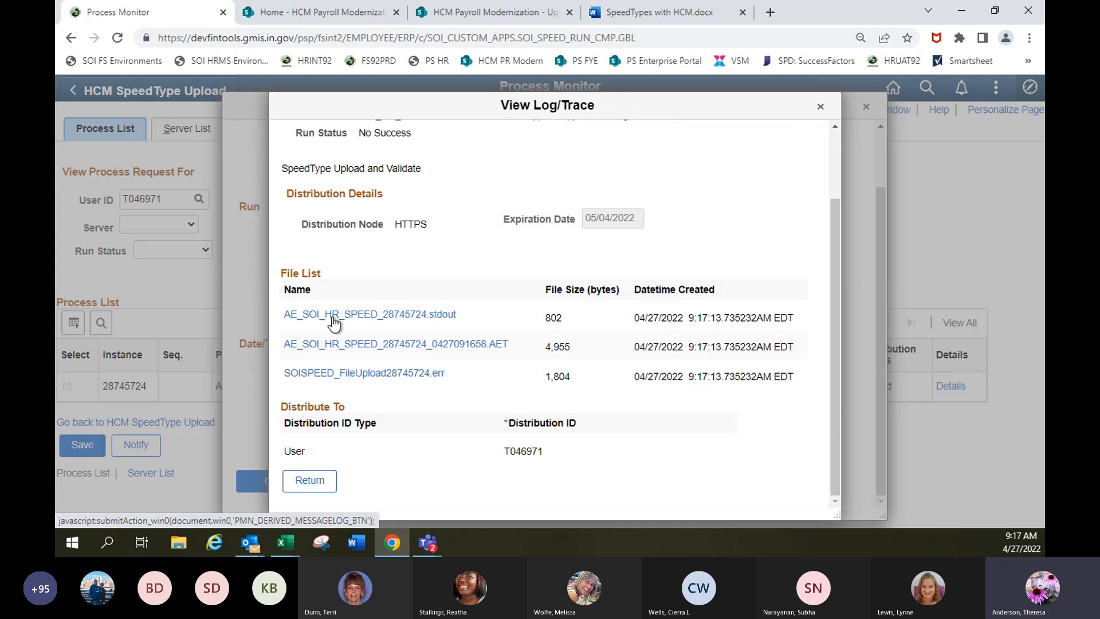
click(364, 375)
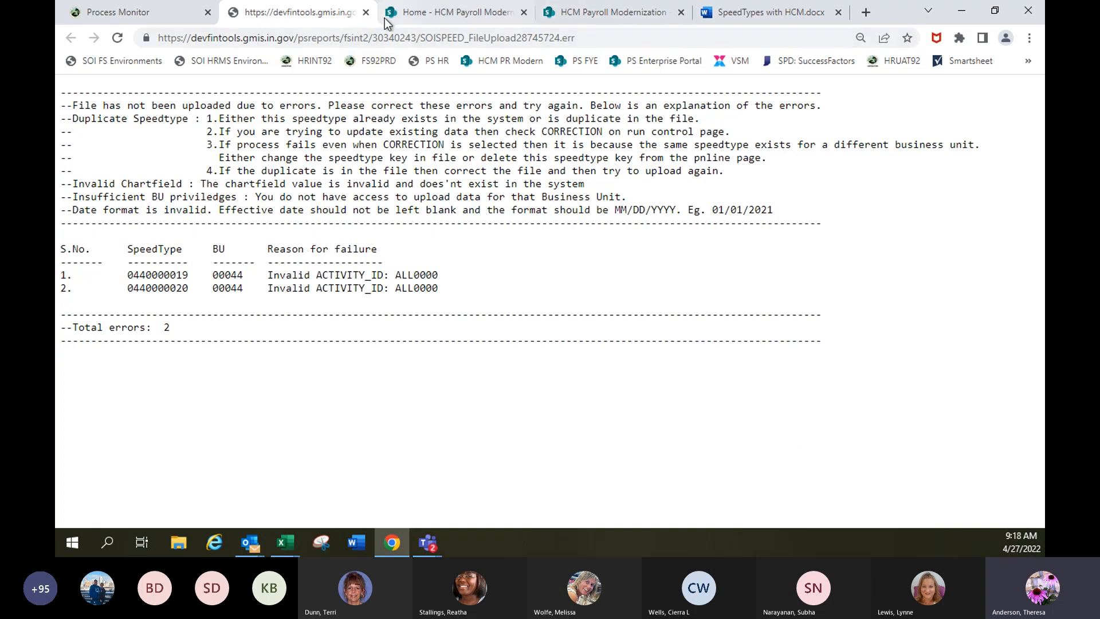
click(365, 12)
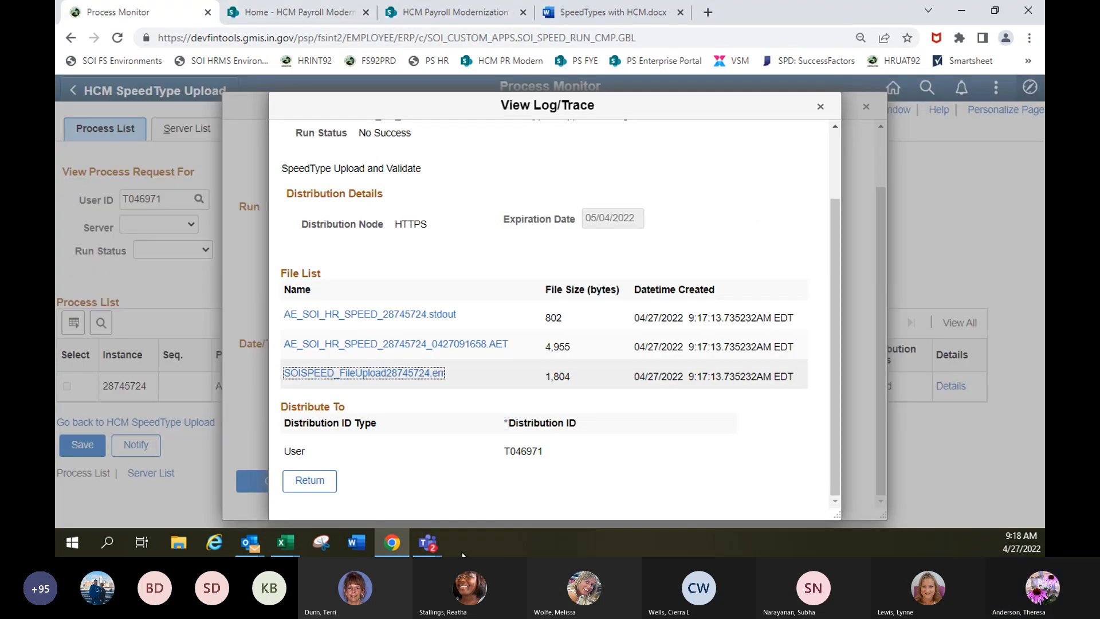
click(307, 482)
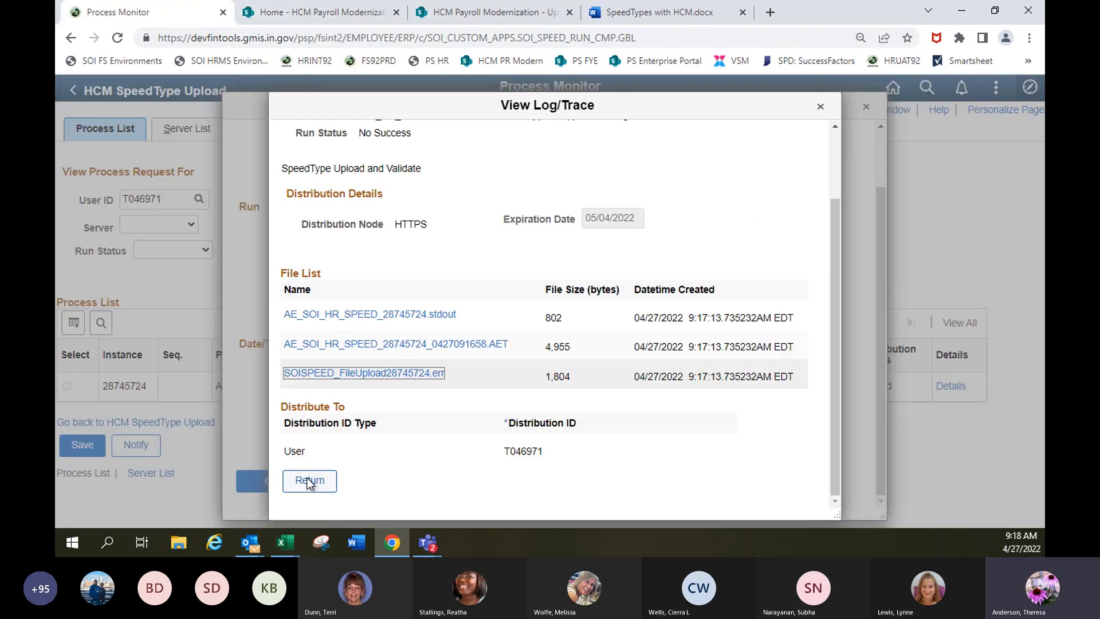
click(274, 487)
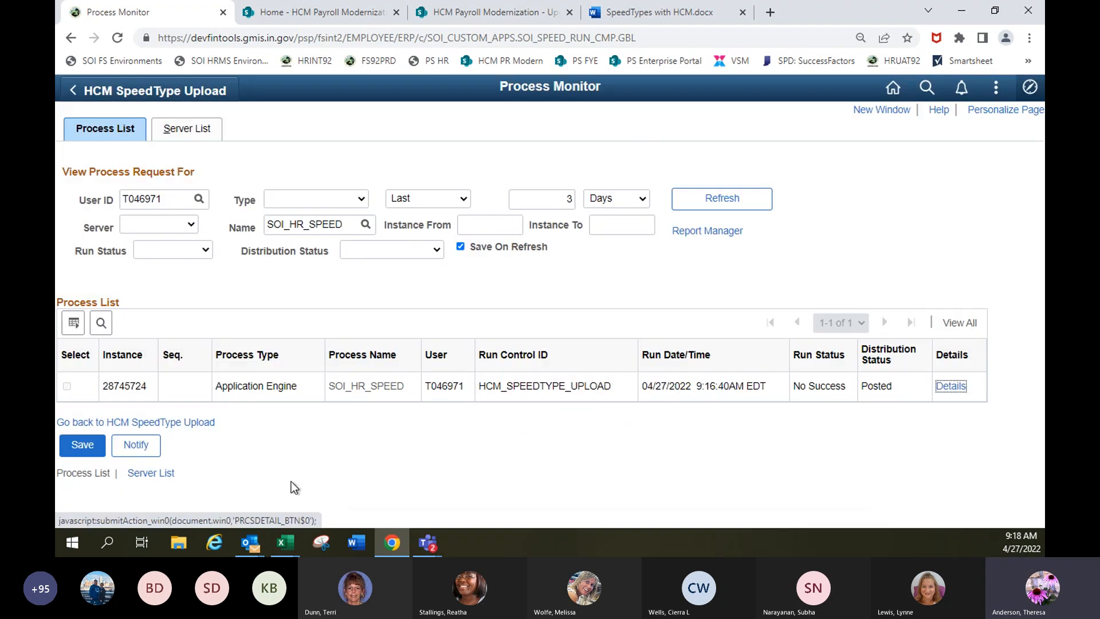
mouse_move(287, 545)
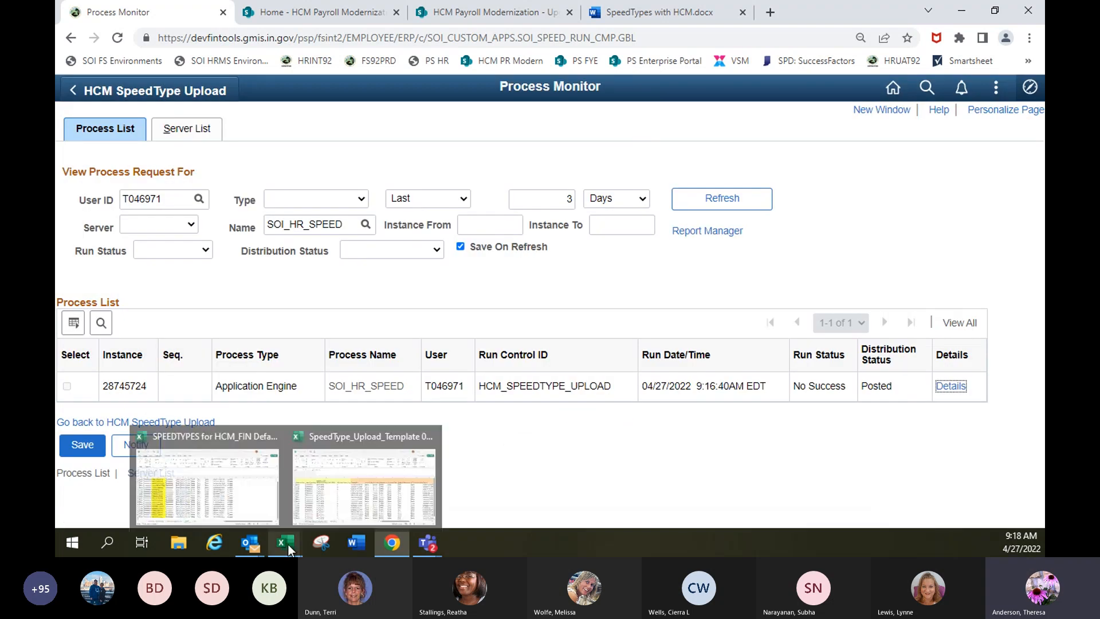
click(333, 508)
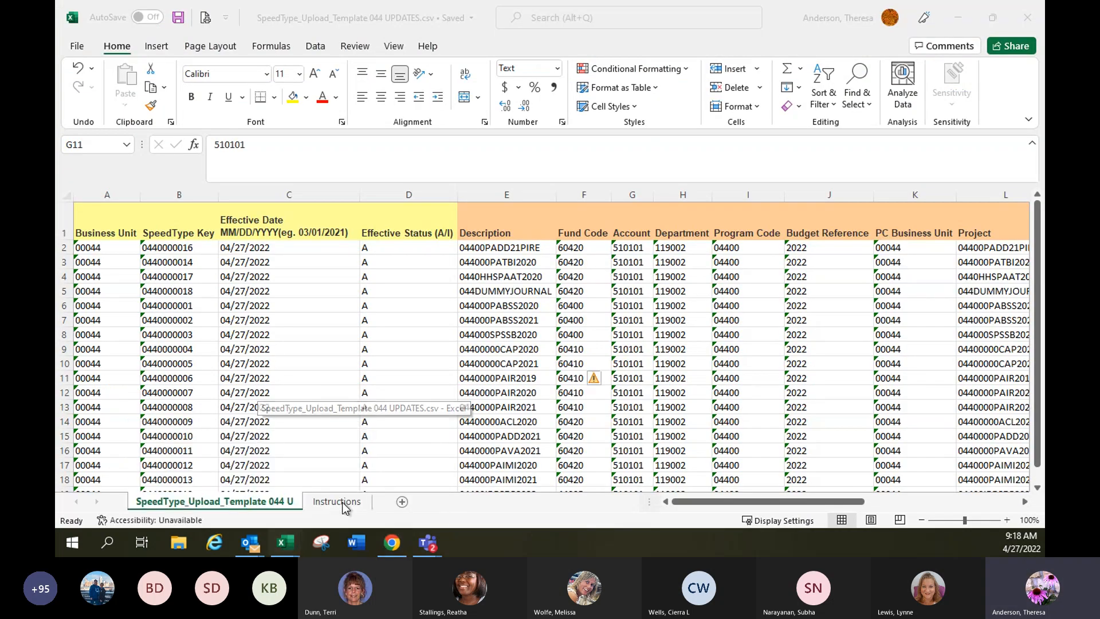
scroll(581, 287, down, 3)
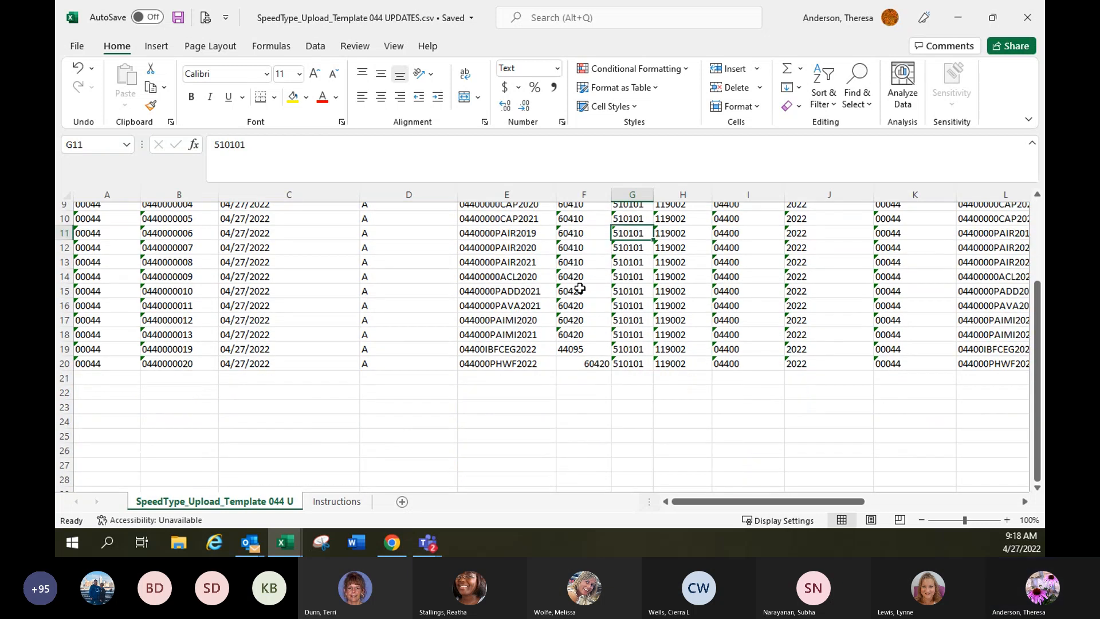
click(163, 341)
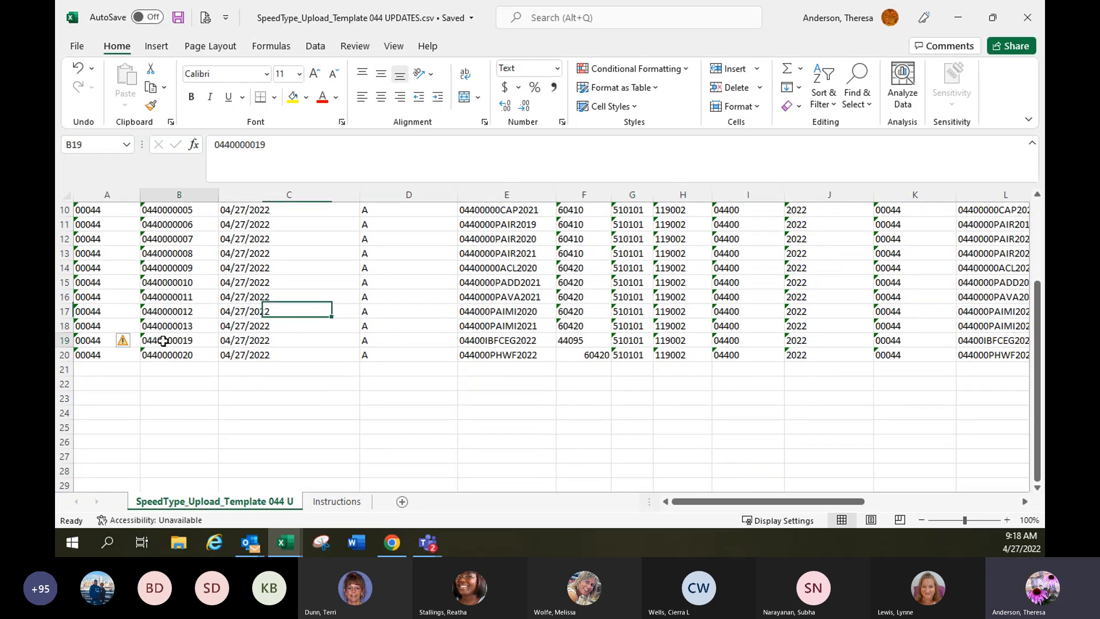
click(67, 340)
drag(67, 340, 67, 355)
right_click(412, 352)
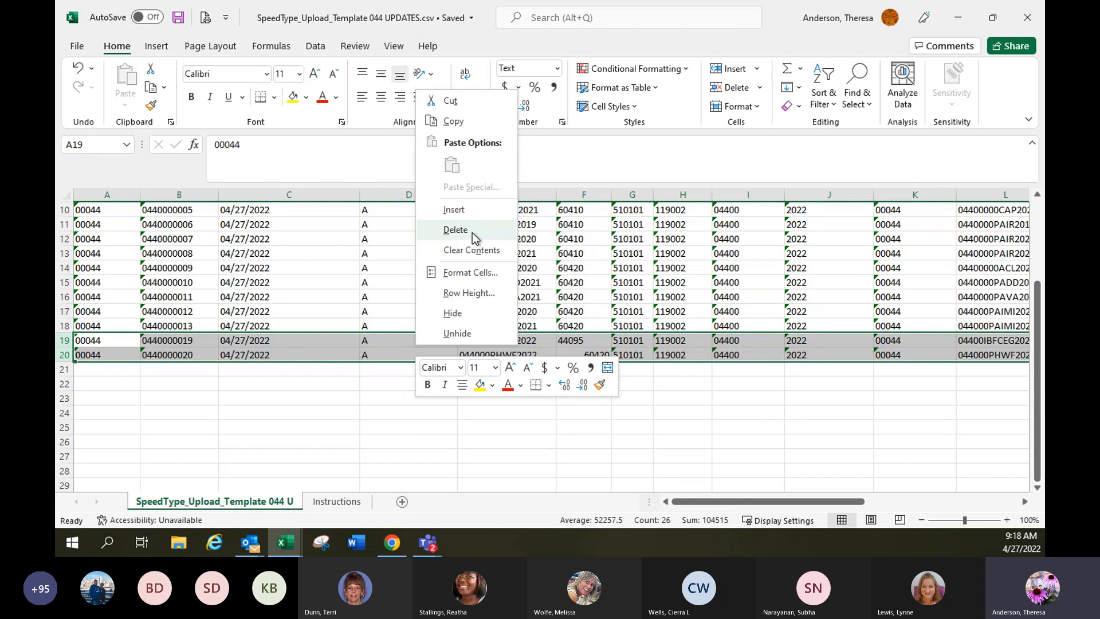
click(479, 237)
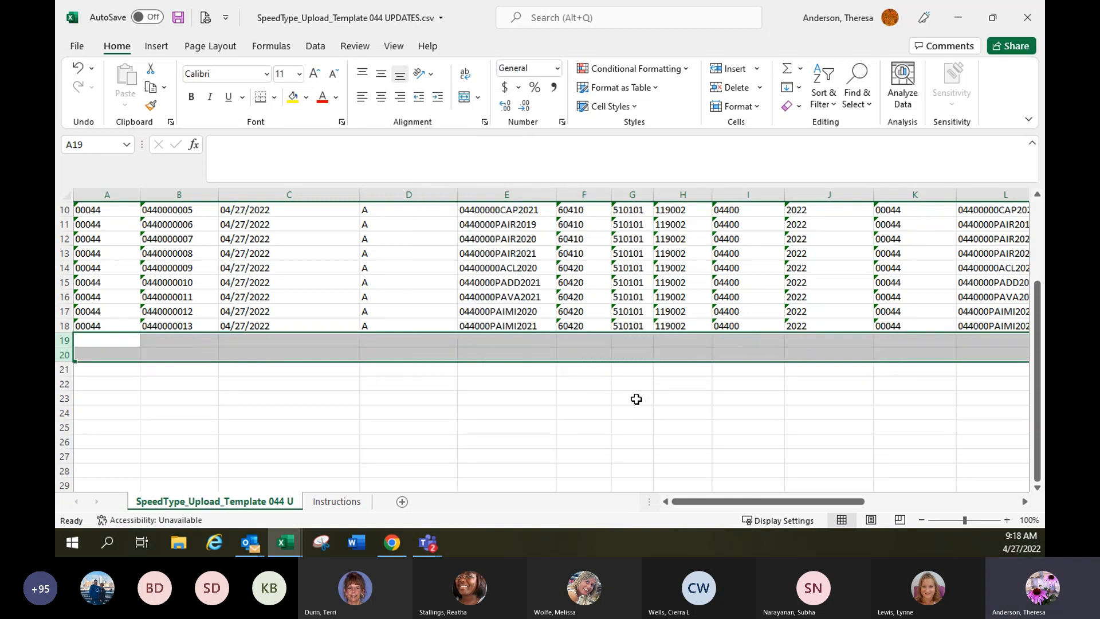
scroll(298, 393, up, 3)
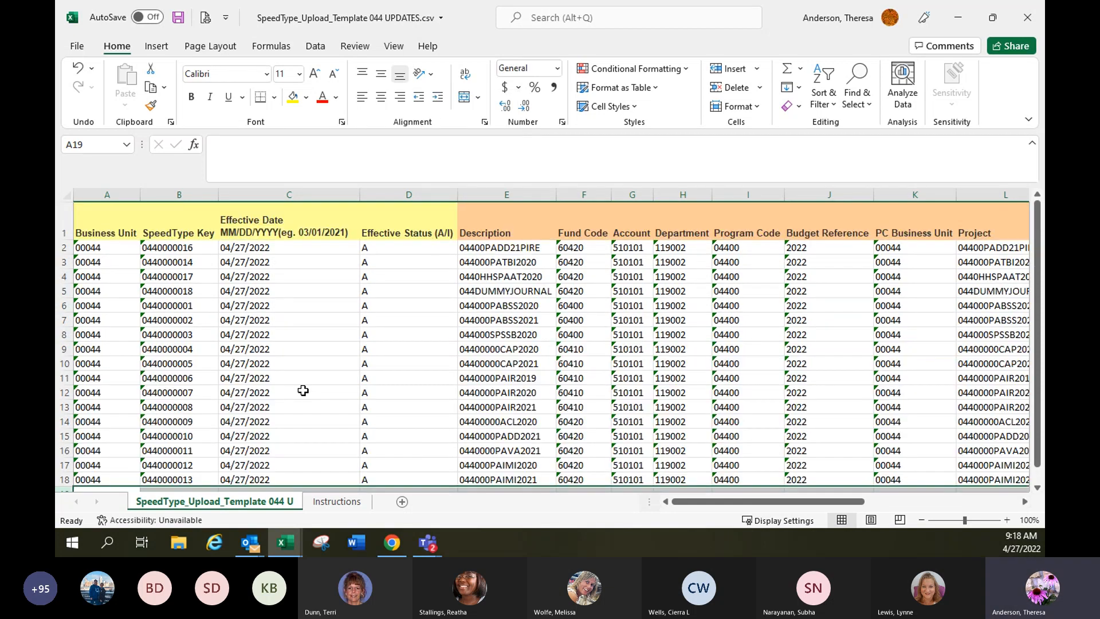
click(178, 18)
Switch to the Process Monitor in Chrome, delete the unsuccessful SOI_HR_SPEED upload request, save, and refresh the process list.
click(404, 543)
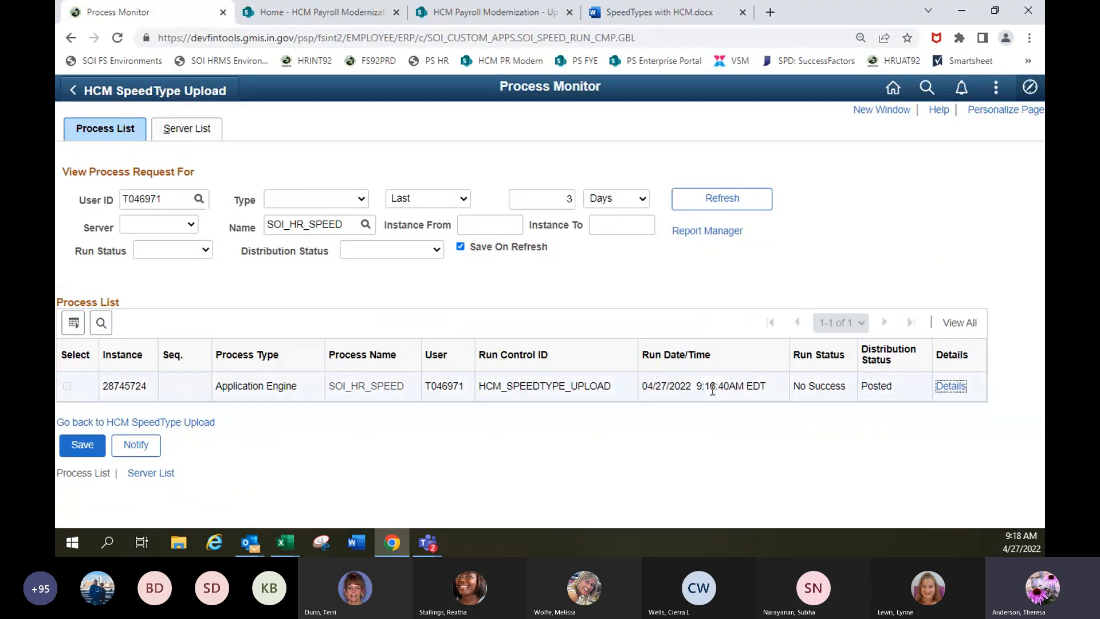
click(951, 387)
click(560, 345)
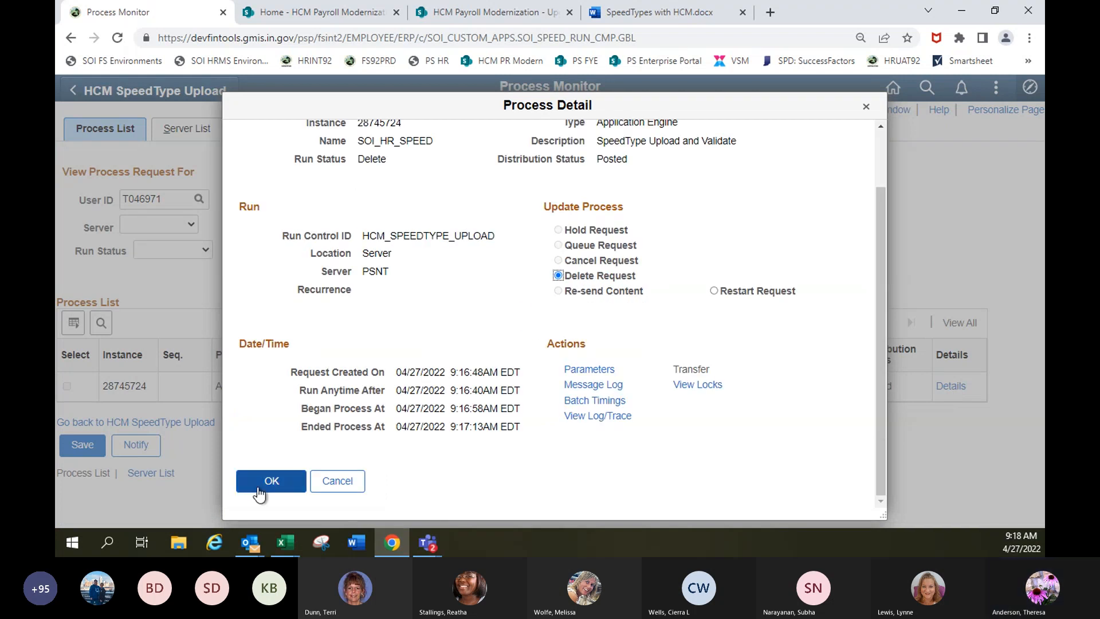
click(259, 488)
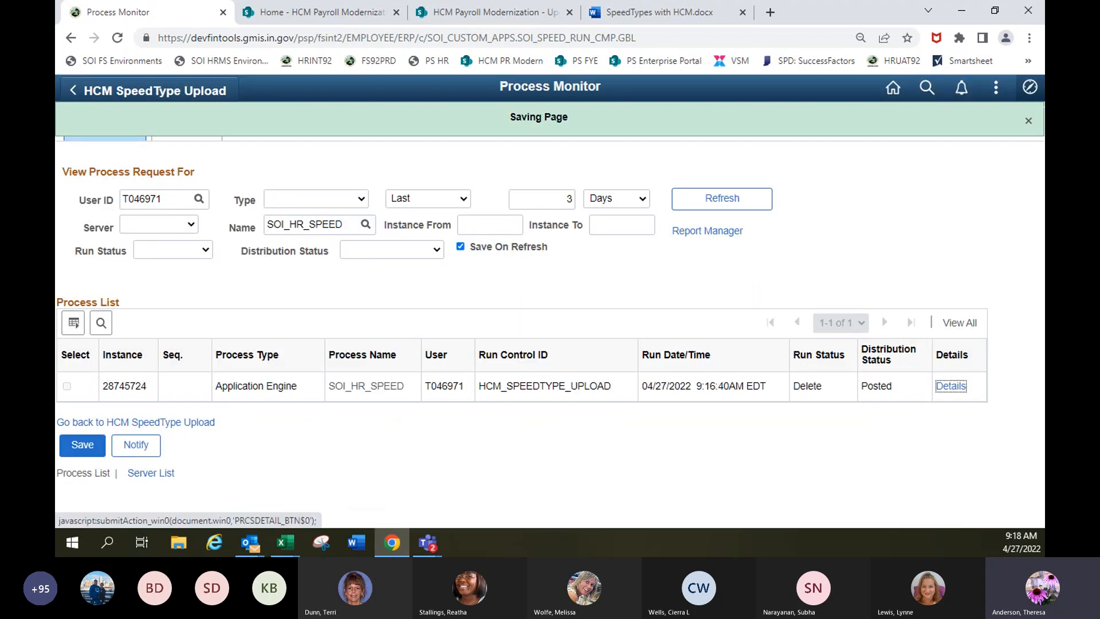
click(83, 450)
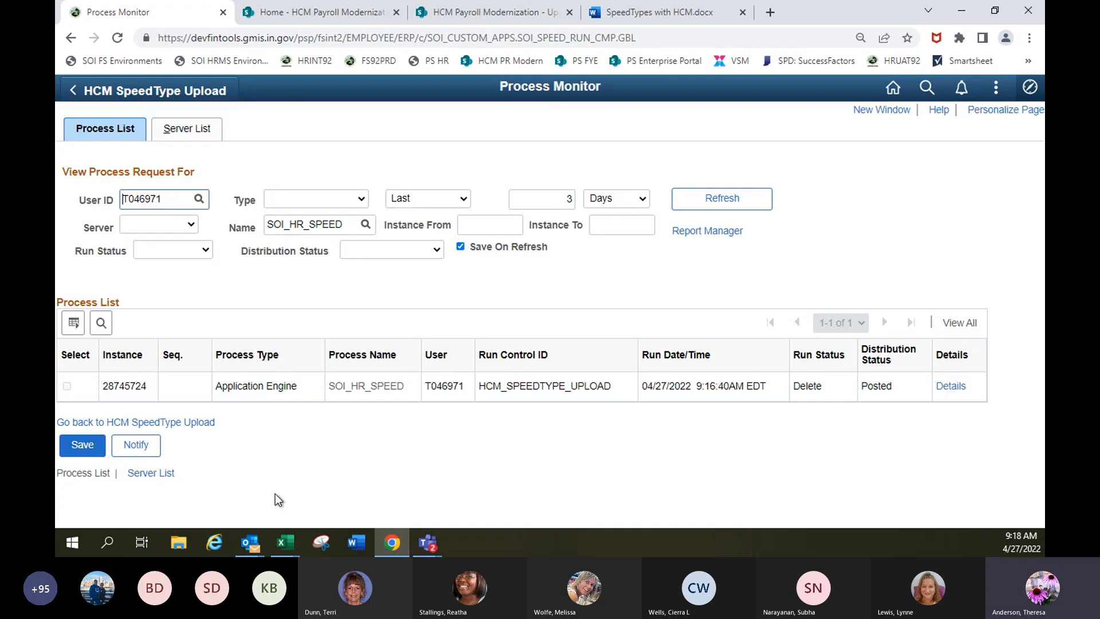
click(79, 451)
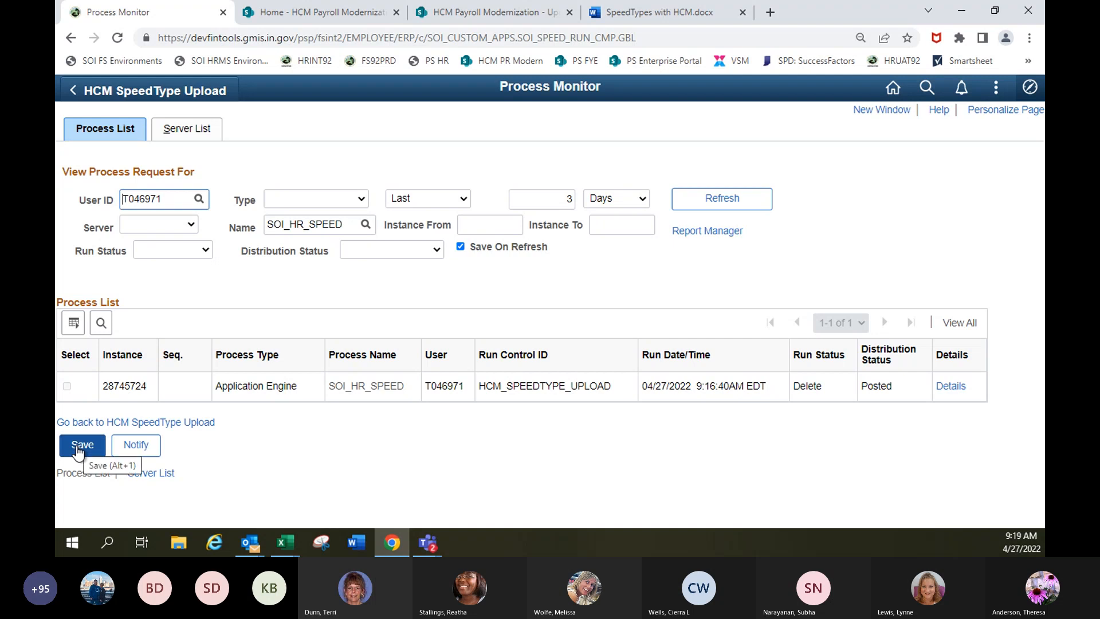
click(79, 451)
click(83, 449)
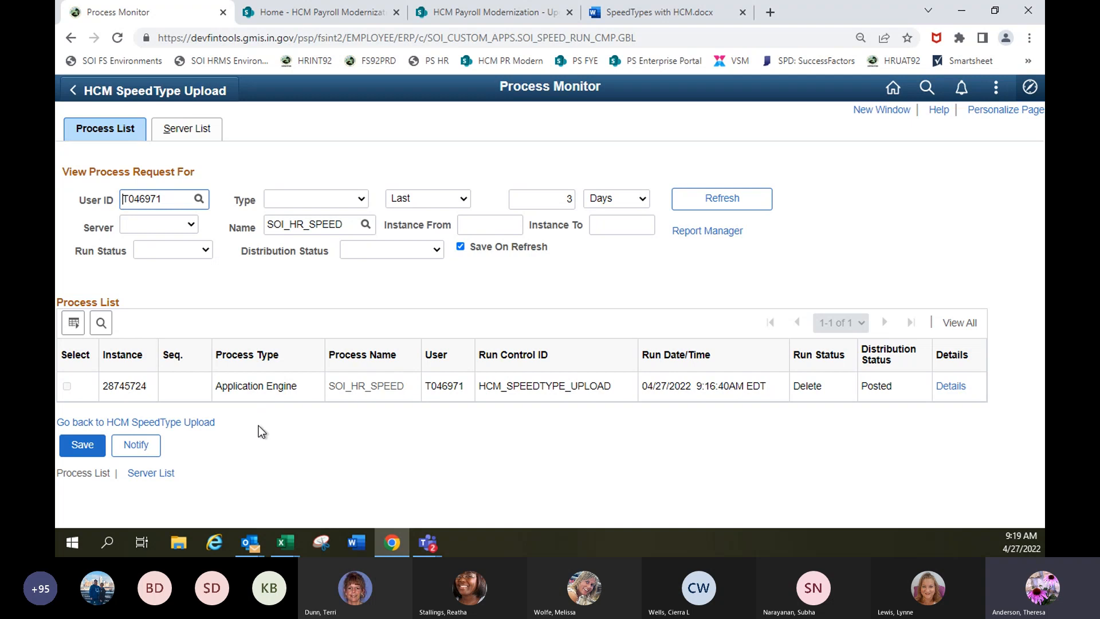
click(82, 447)
click(718, 203)
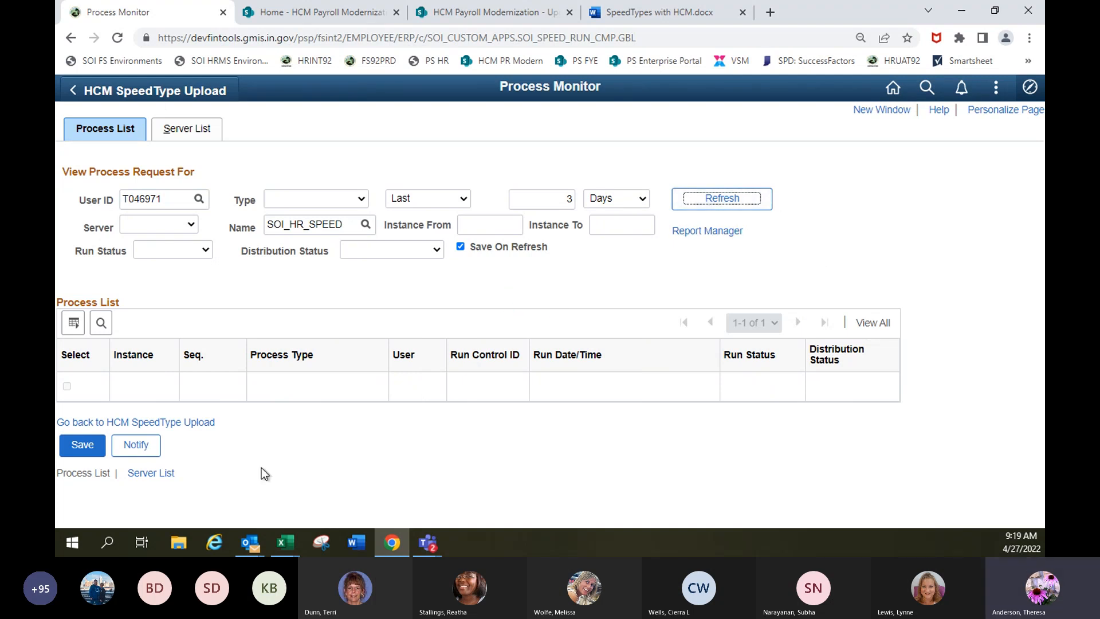
Return to HCM SpeedType Upload and replace the attachment with the corrected SpeedType_Upload_Template 044 UPDATES.csv.
click(173, 422)
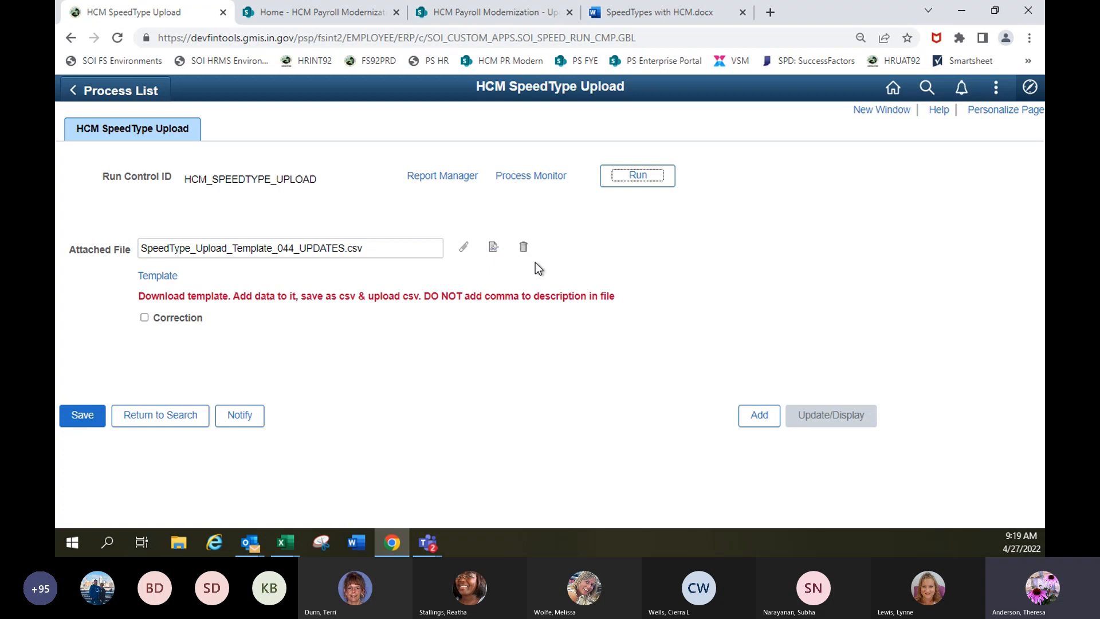
click(523, 249)
click(463, 255)
click(484, 291)
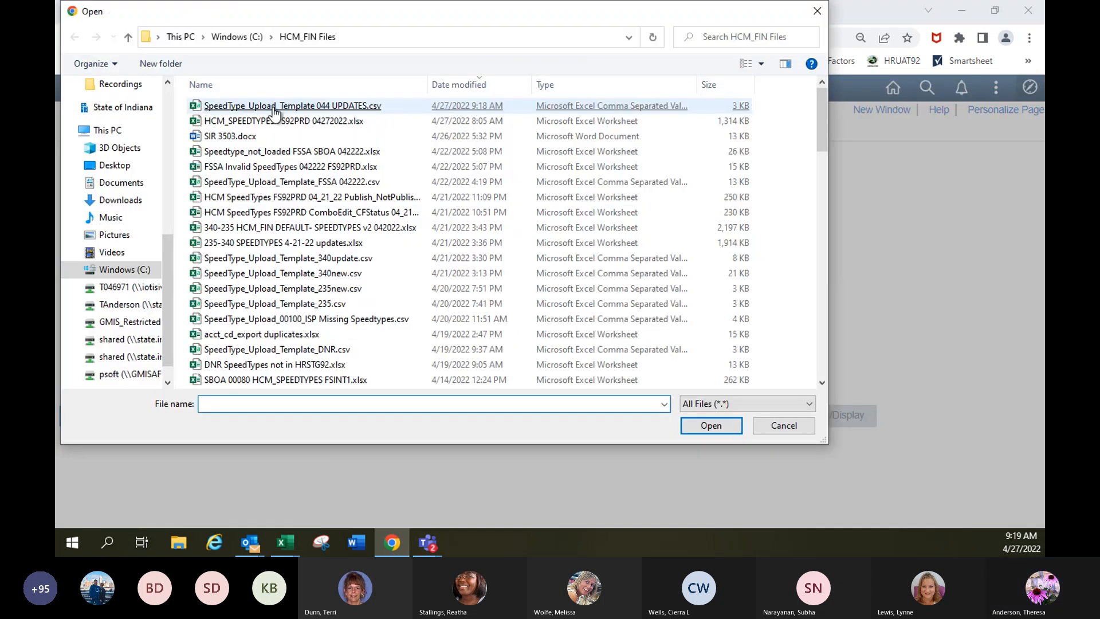
double_click(276, 108)
click(476, 326)
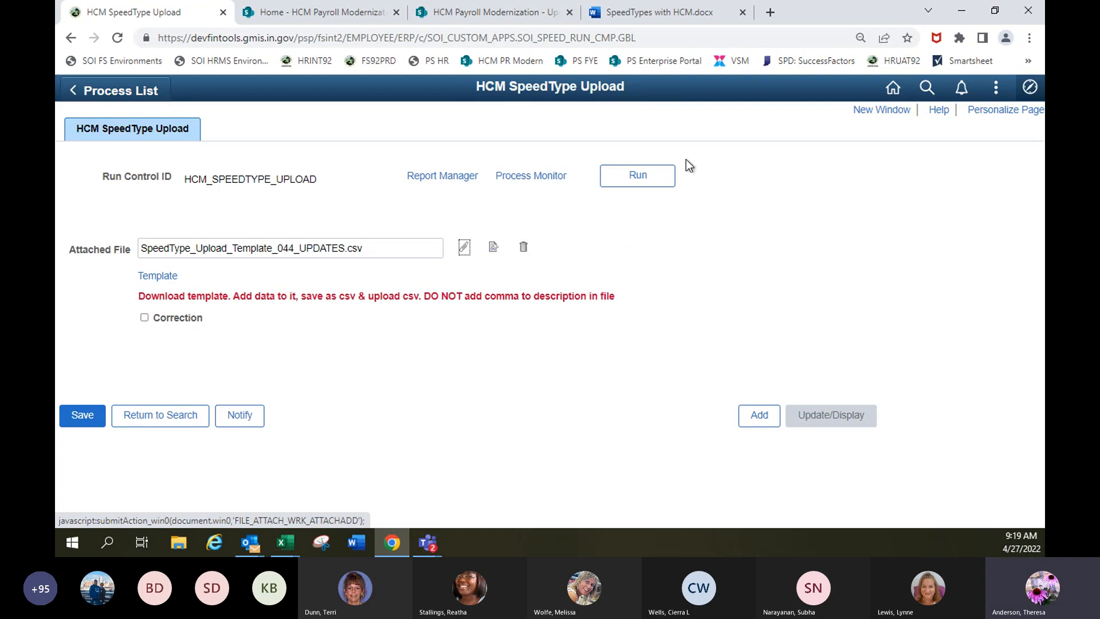
Run the SpeedType upload for HCM_SPEEDTYPE_UPLOAD and refresh its run status in the Process Monitor.
click(626, 179)
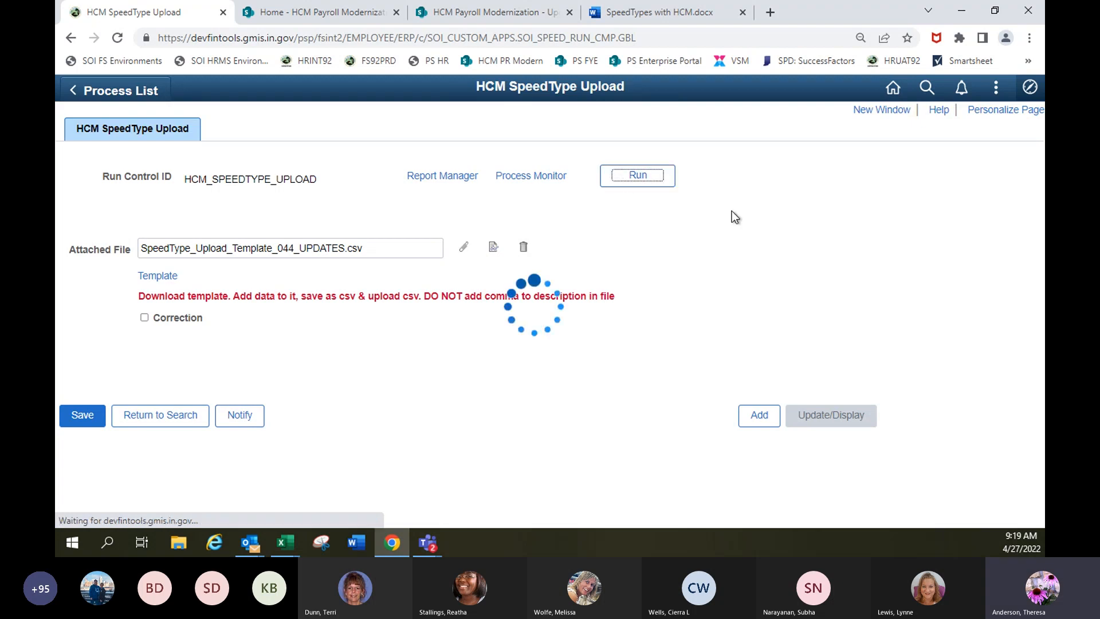
click(198, 413)
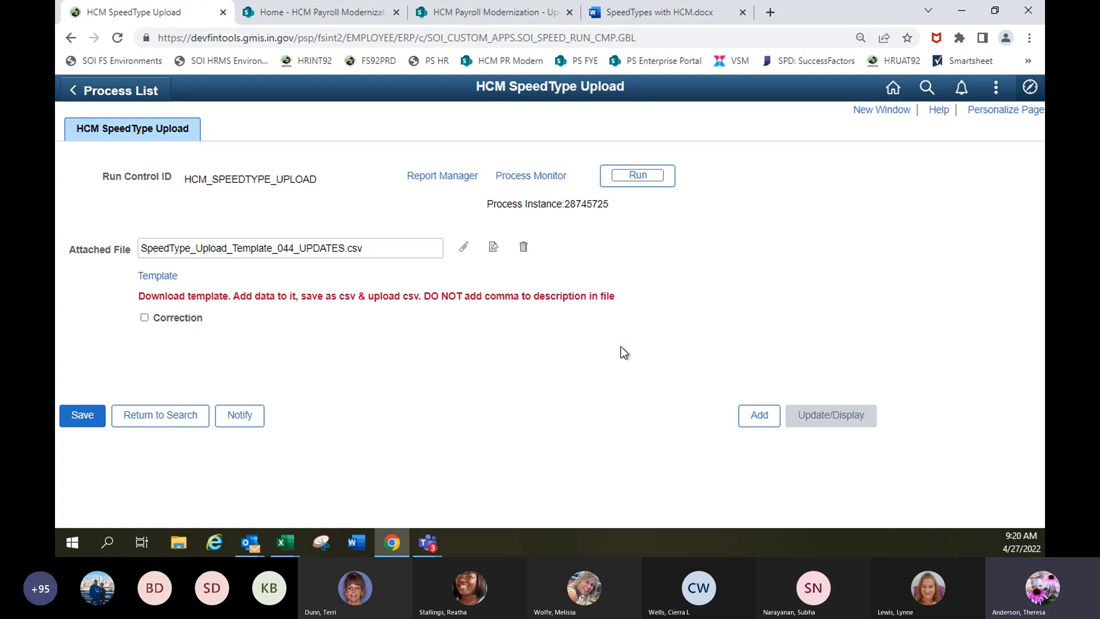
click(524, 176)
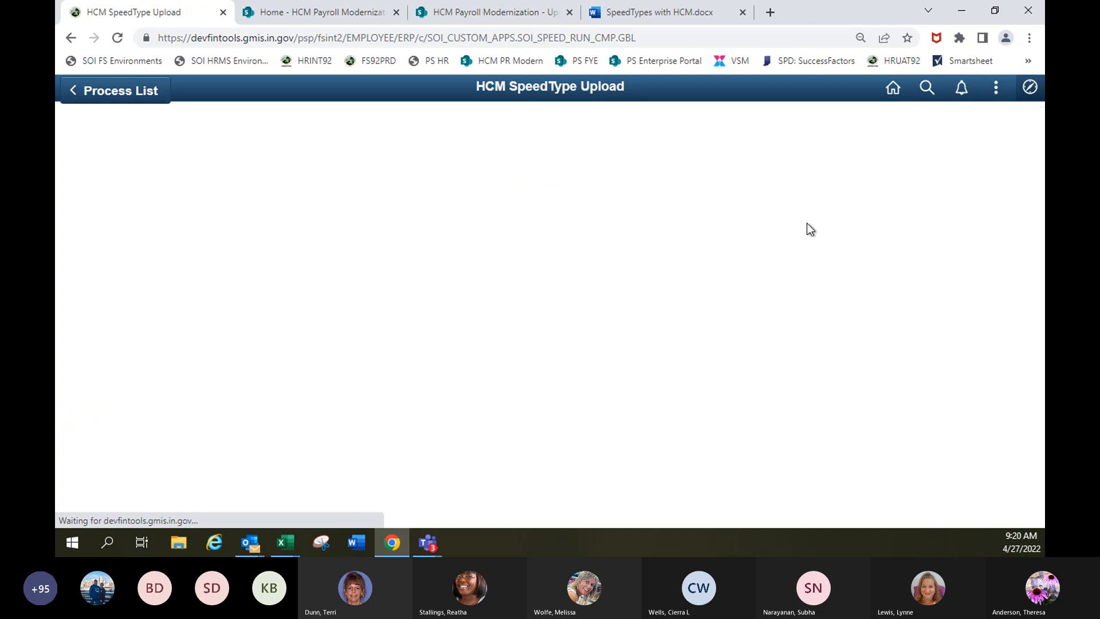
click(710, 199)
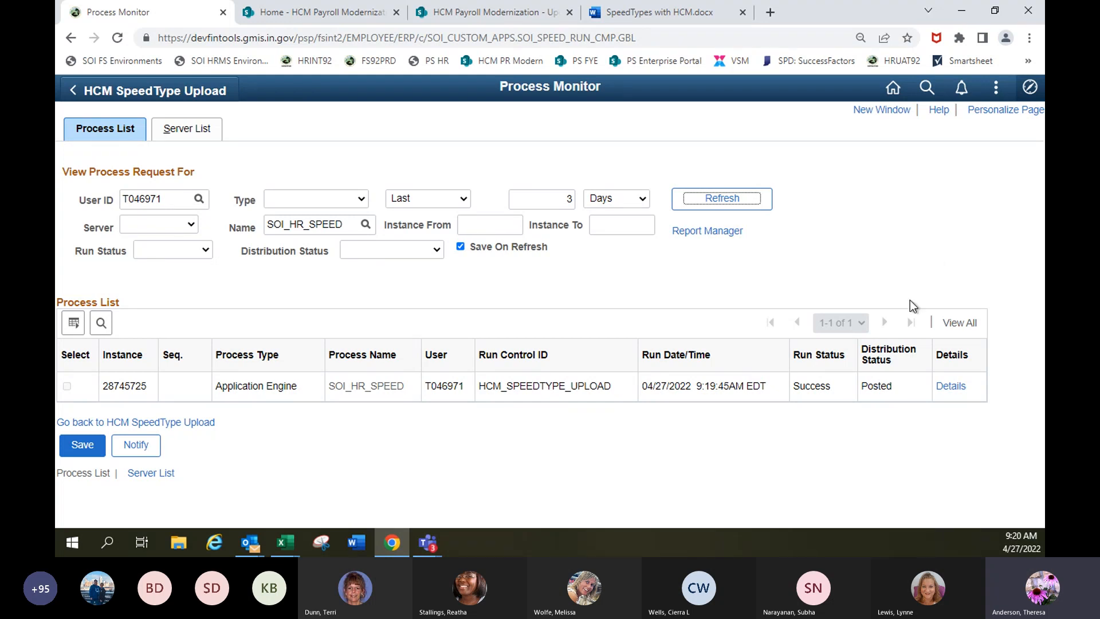
Go to HCM SpeedTyp Validate and Sync, search for run controls beginning with H, and open HCM_VALIDATE_SYNC.
click(1030, 88)
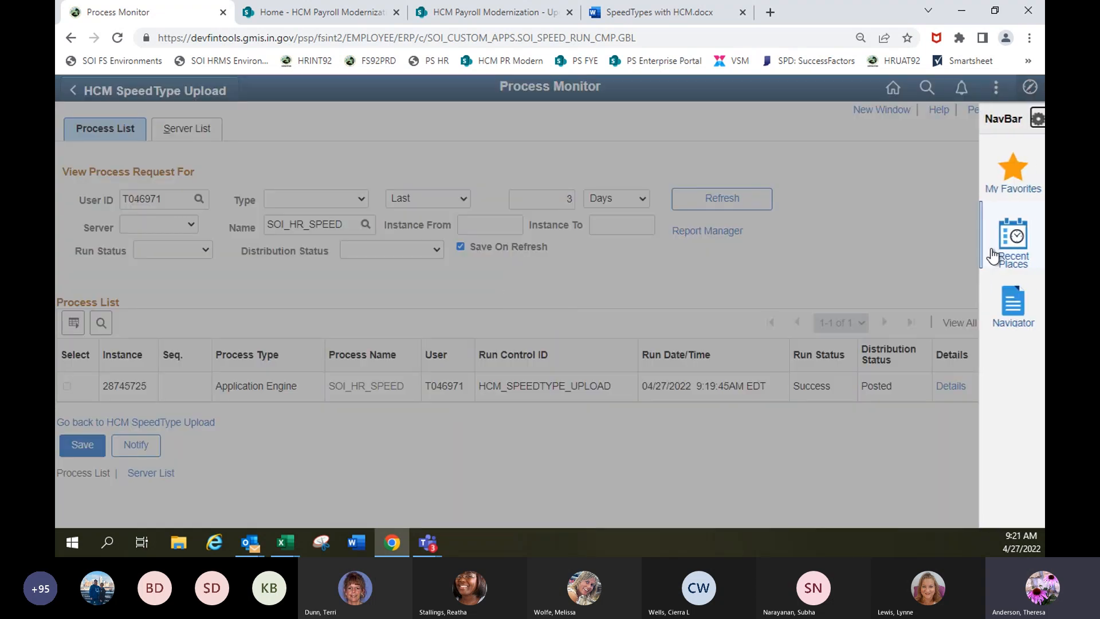
click(1013, 306)
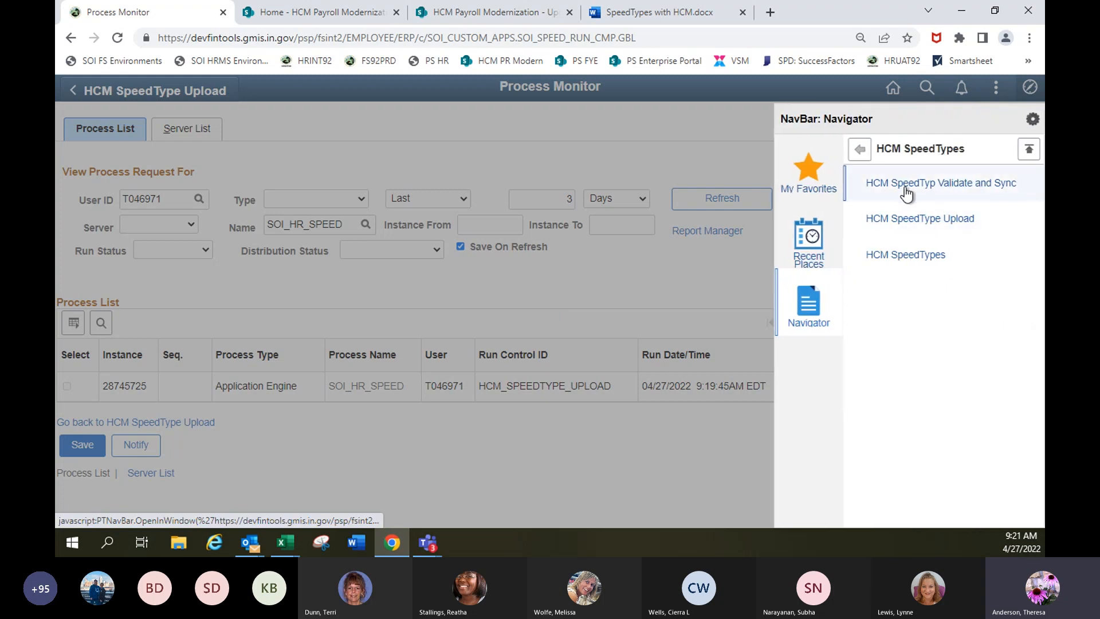
click(940, 186)
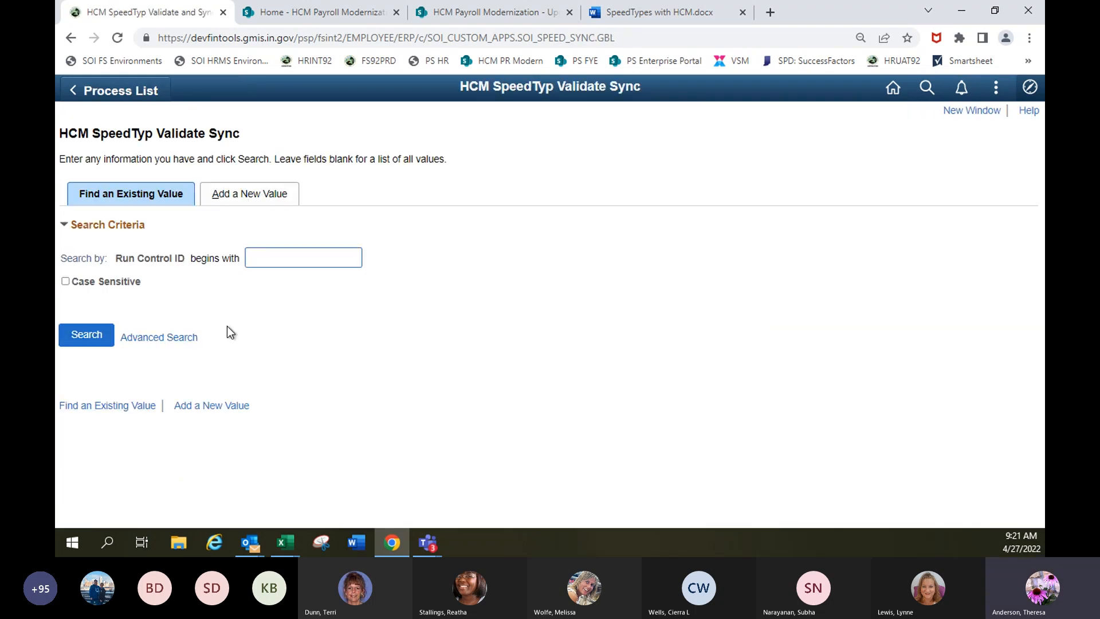
text(H)
key(Return)
click(121, 464)
Set the business unit in the process request parameters to 00044.
click(205, 270)
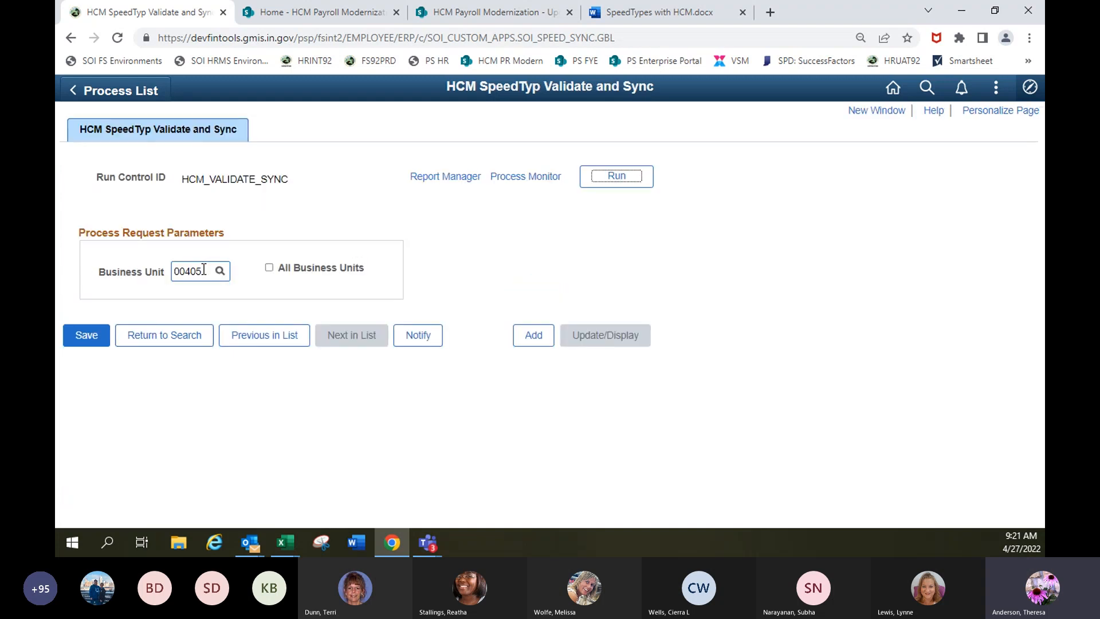
drag(205, 270, 152, 273)
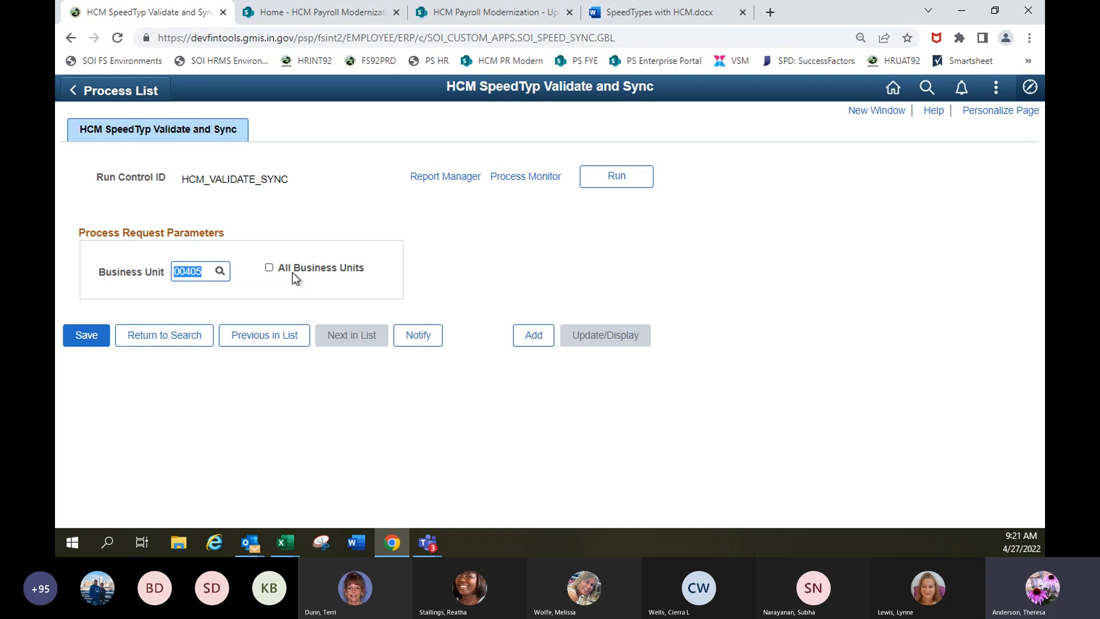
text(00044)
key(Tab)
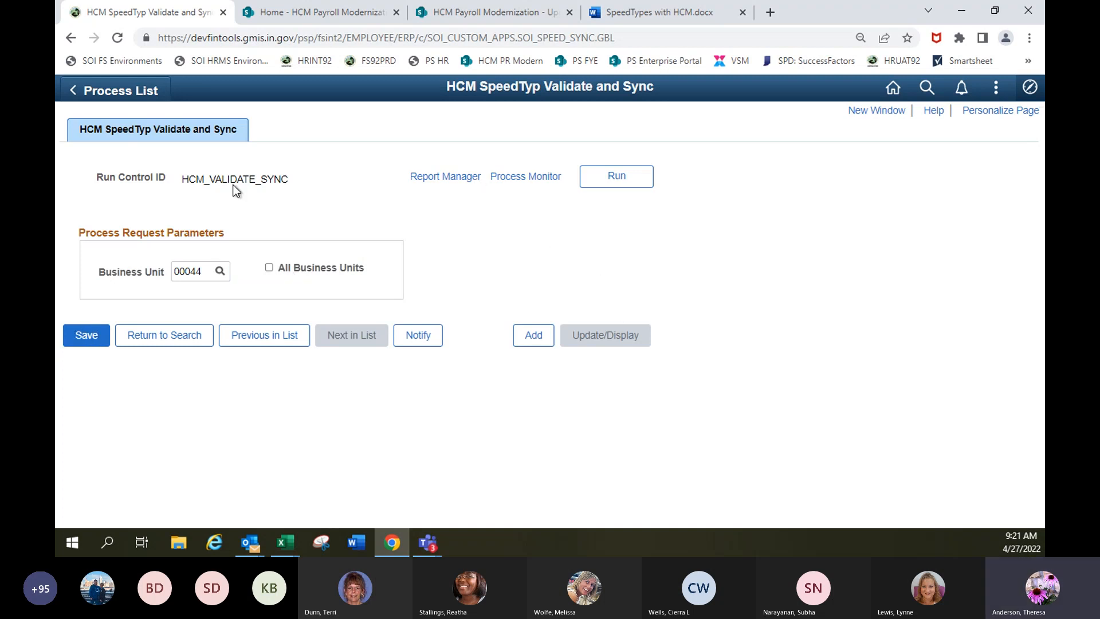
Run the SpeedType Upload and Validate process for HCM_VALIDATE_SYNC and refresh its run status in the Process Monitor.
click(611, 177)
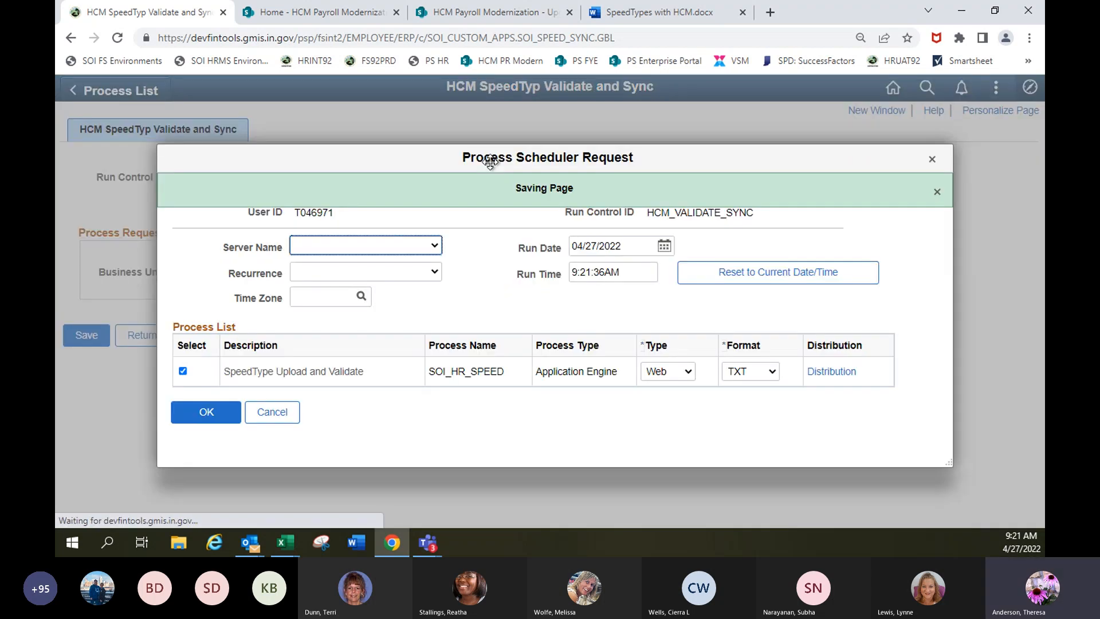
click(206, 412)
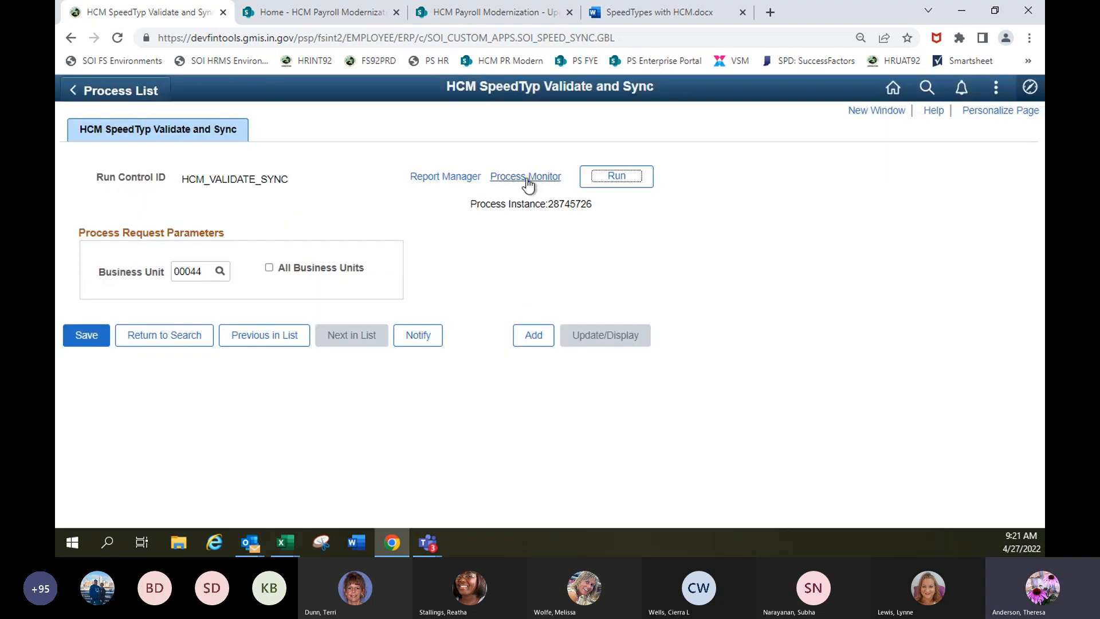
click(526, 176)
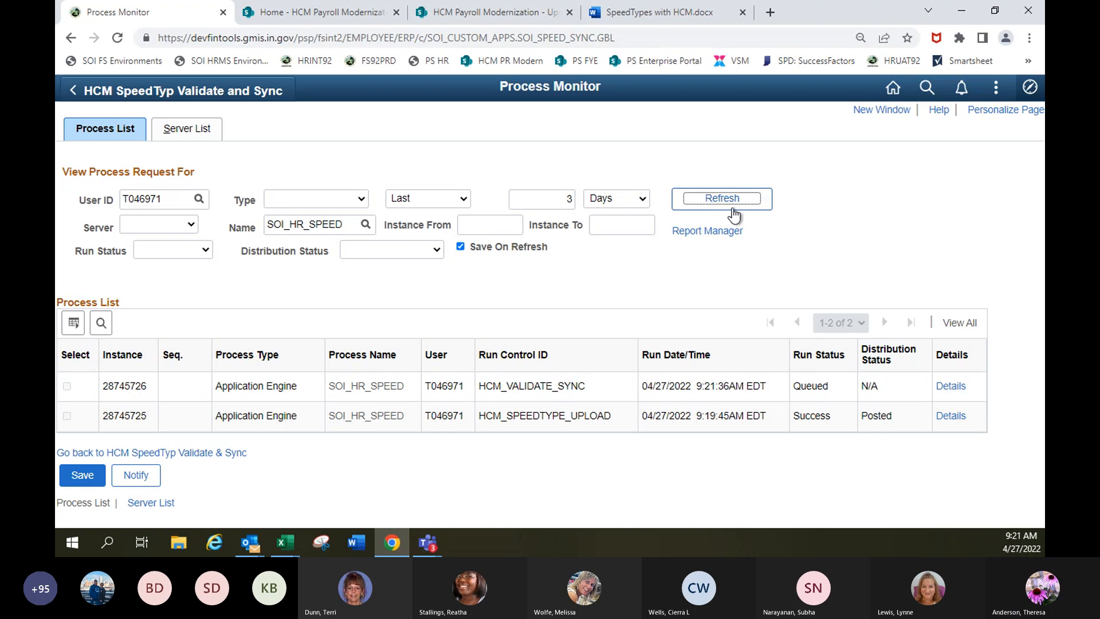
click(713, 199)
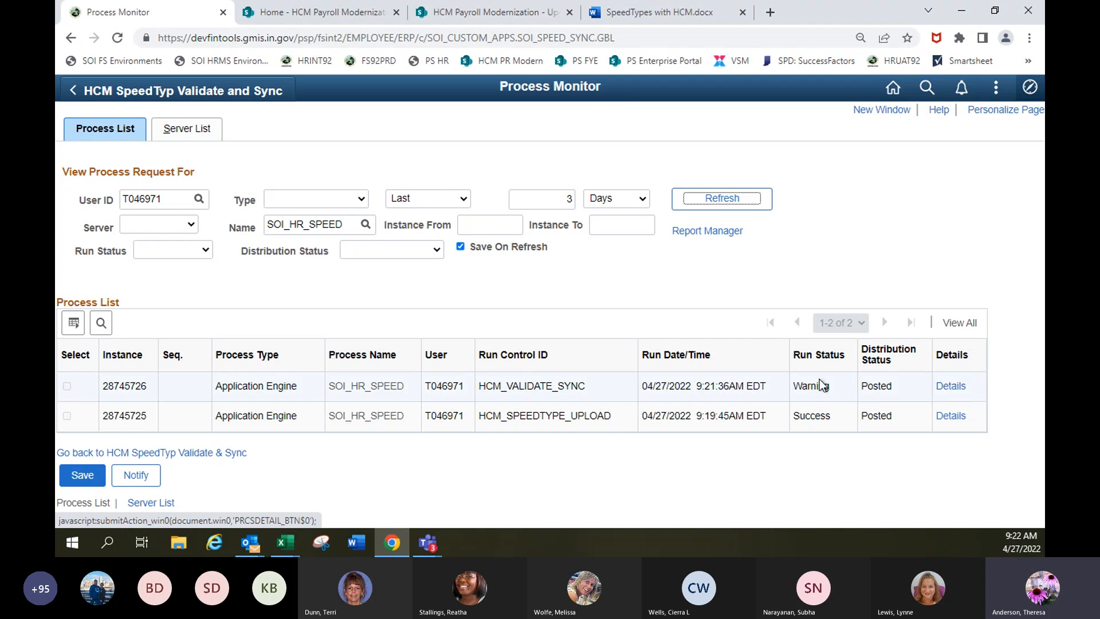
Open the HCM_VALIDATE_SYNC process's log files and read SOISPEED_ComboEditStatus_CFedit.txt for valid and invalid SpeedTypes.
click(951, 387)
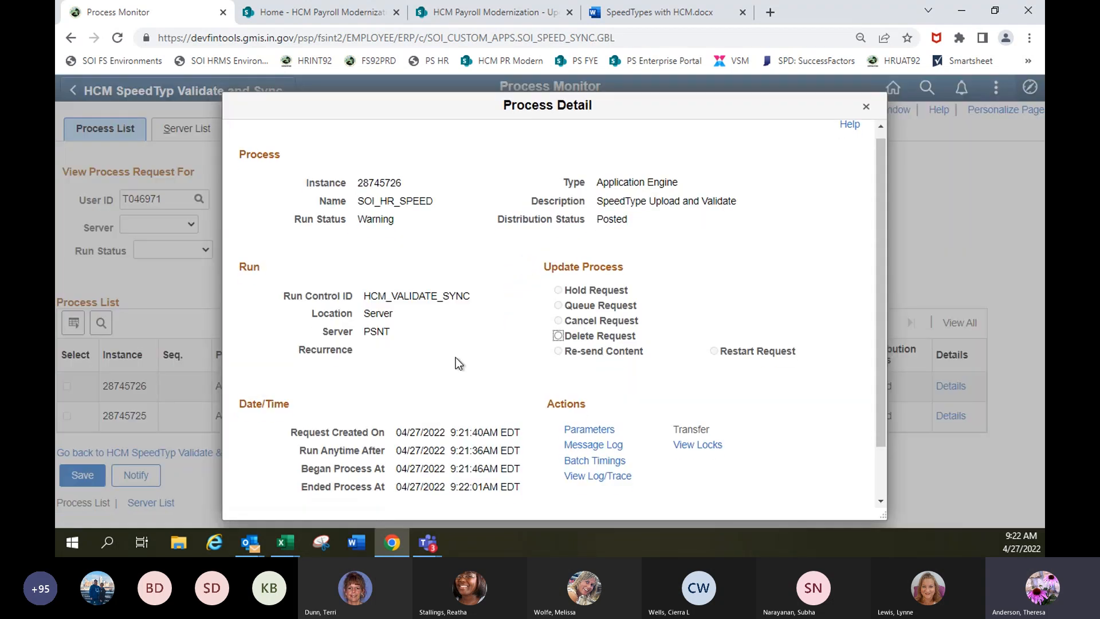
scroll(456, 356, down, 1)
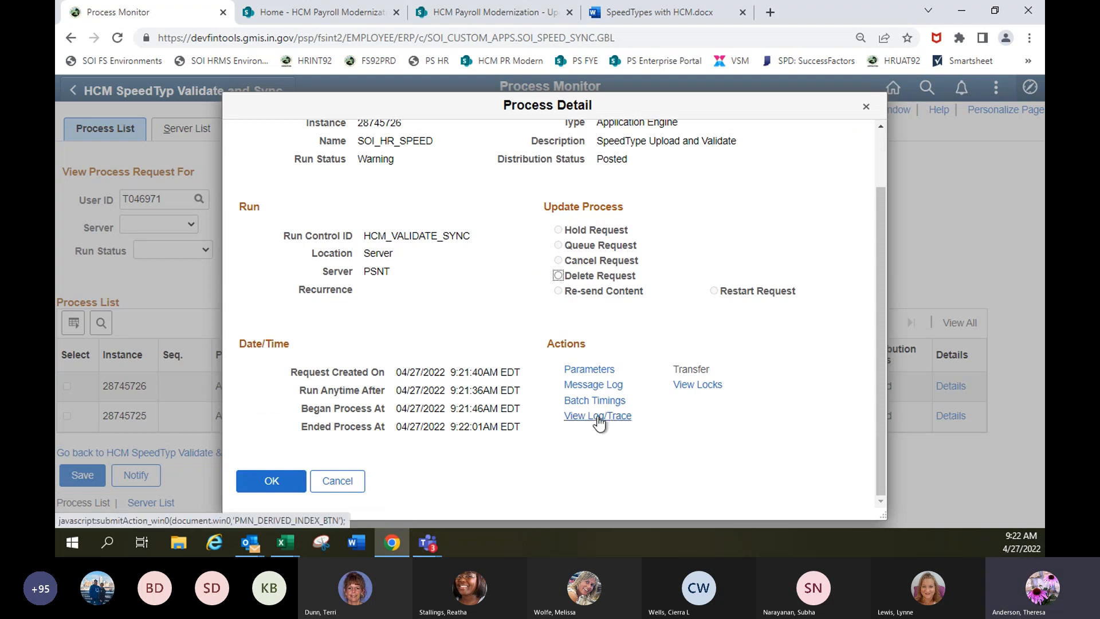
click(596, 416)
scroll(458, 321, down, 2)
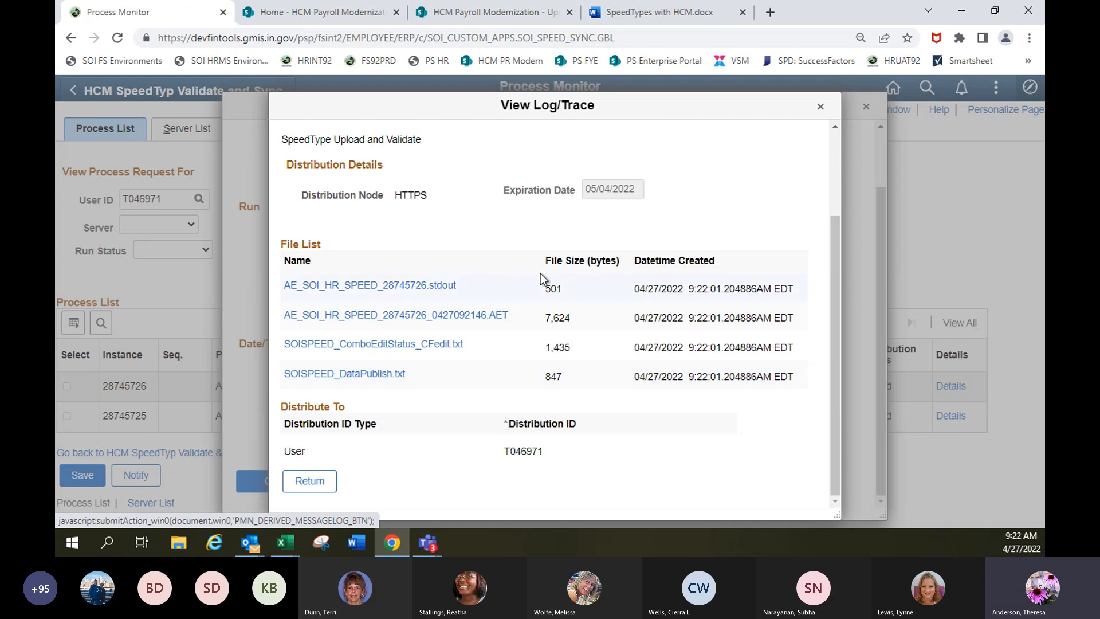
click(366, 345)
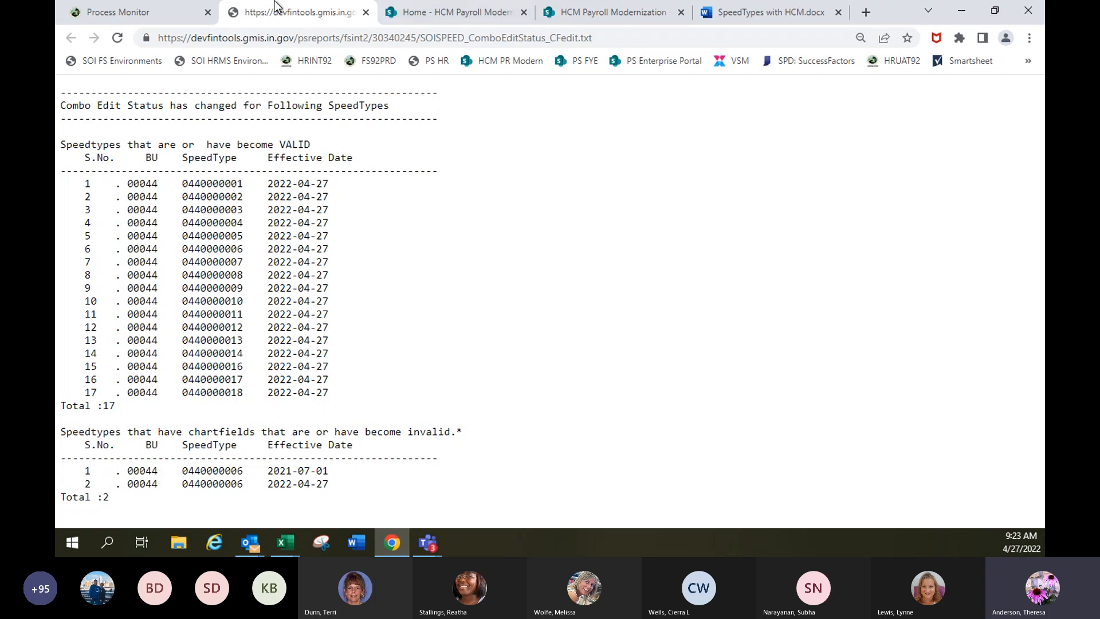
Open SOISPEED_DataPublish.txt from the same log and compare it with the combo edit status report.
click(125, 16)
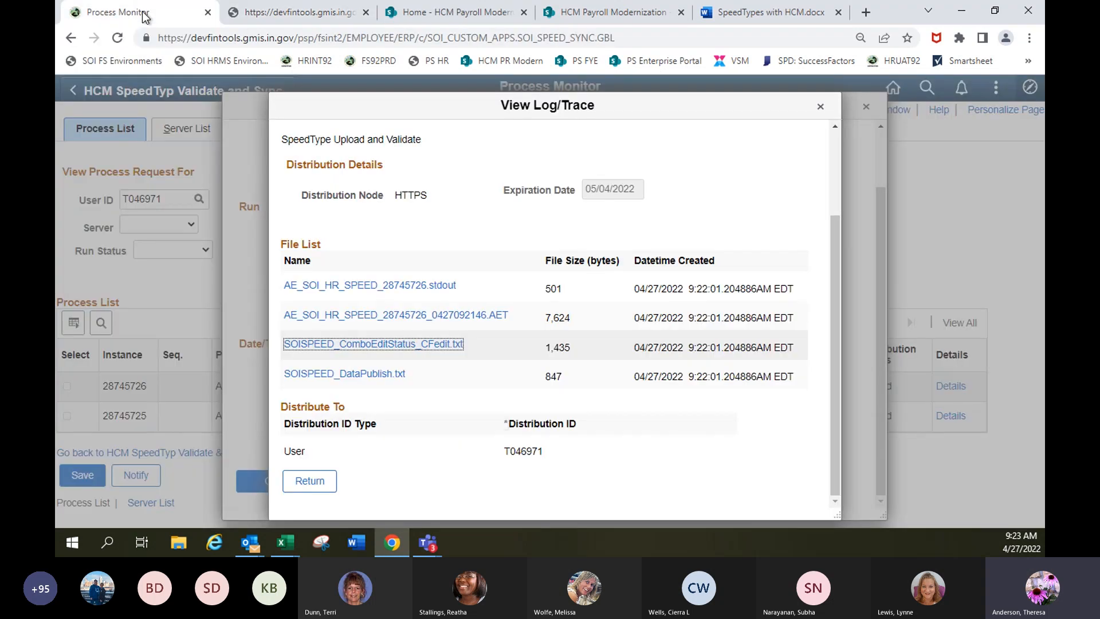
click(358, 375)
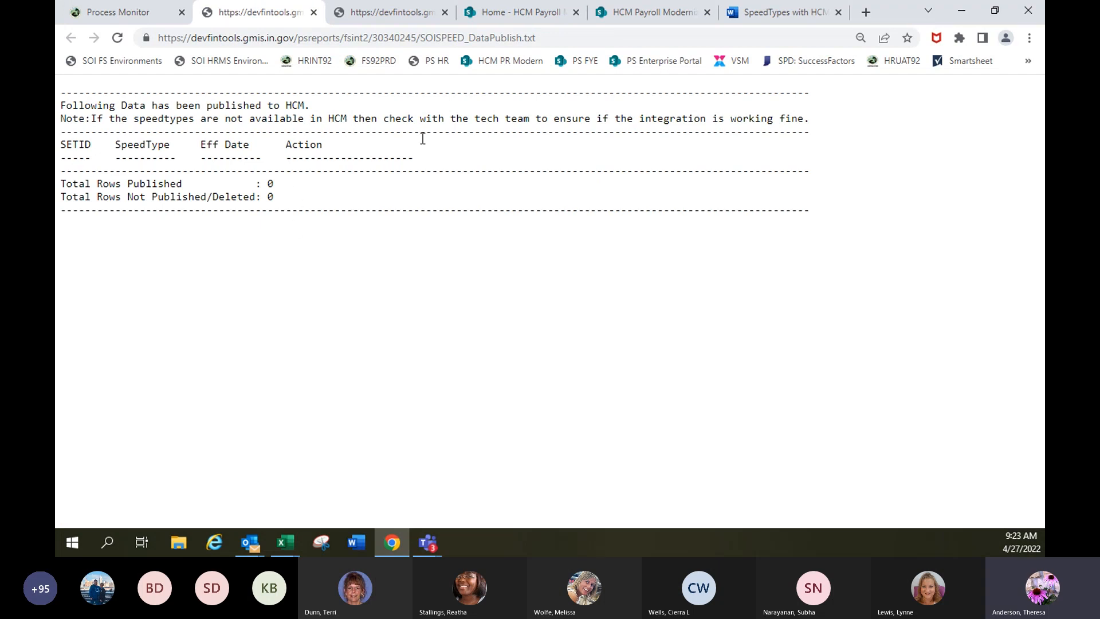
click(402, 17)
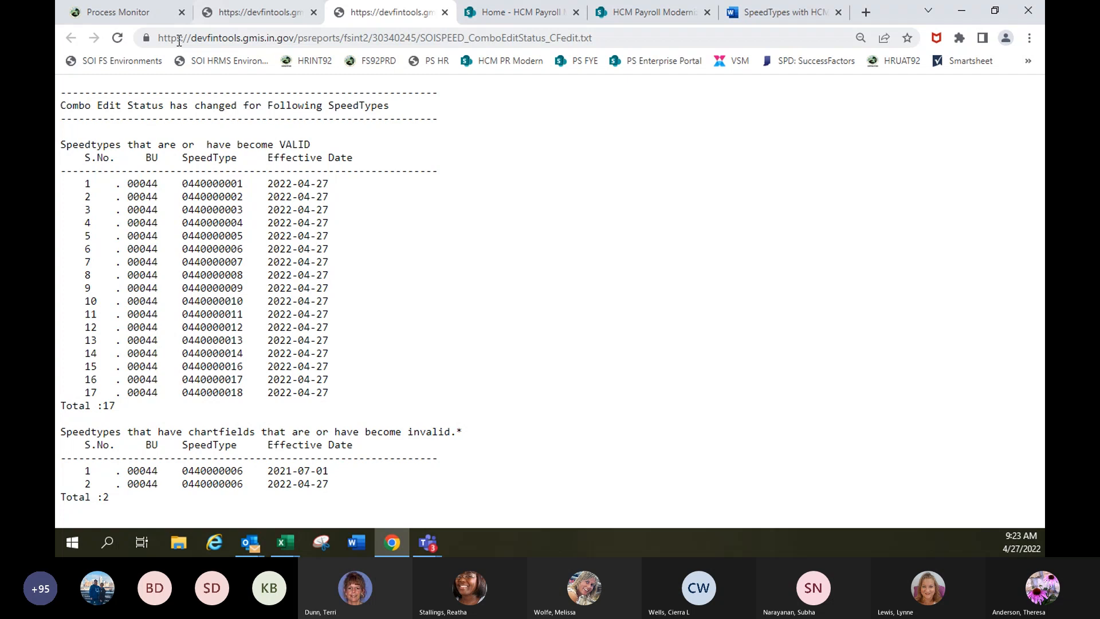
click(259, 12)
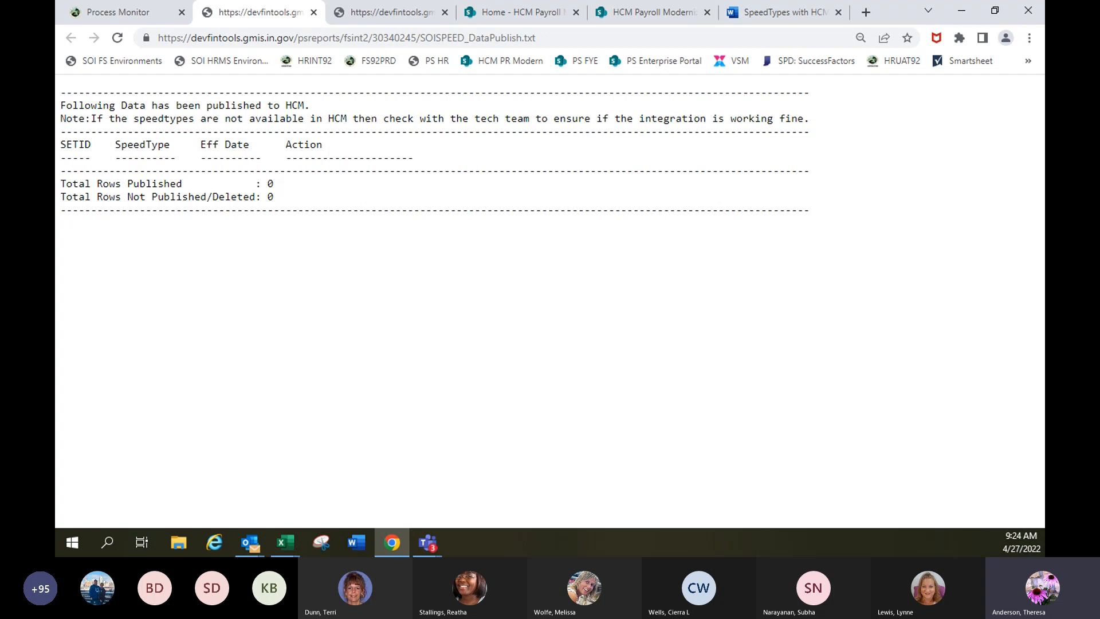
Close both report files, return from the process details to the process list, and refresh it.
click(445, 12)
click(314, 12)
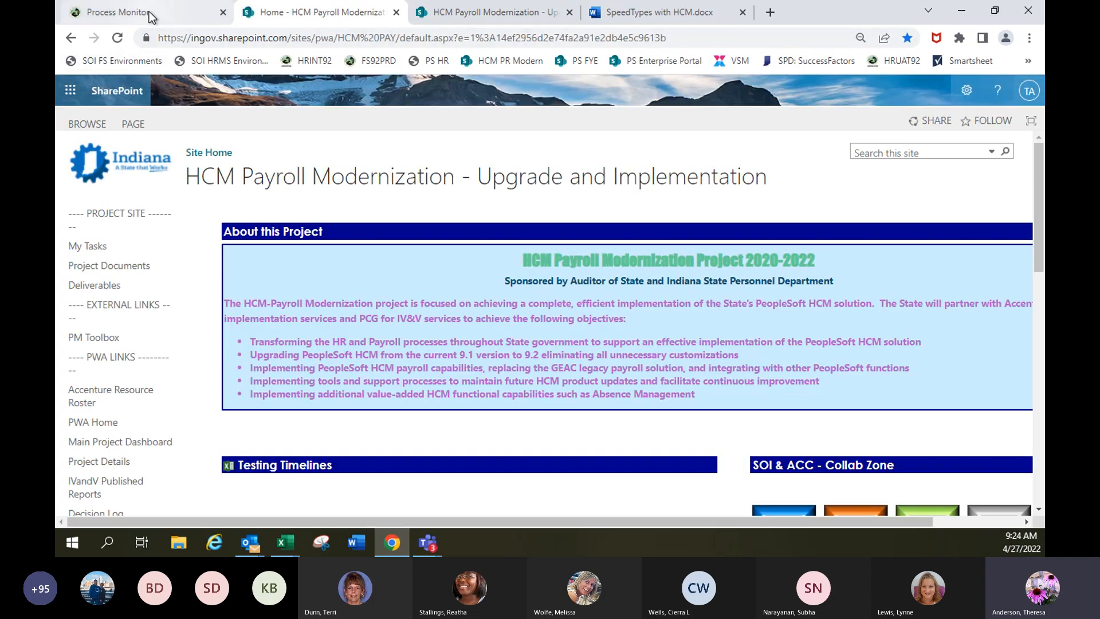
click(151, 13)
click(288, 486)
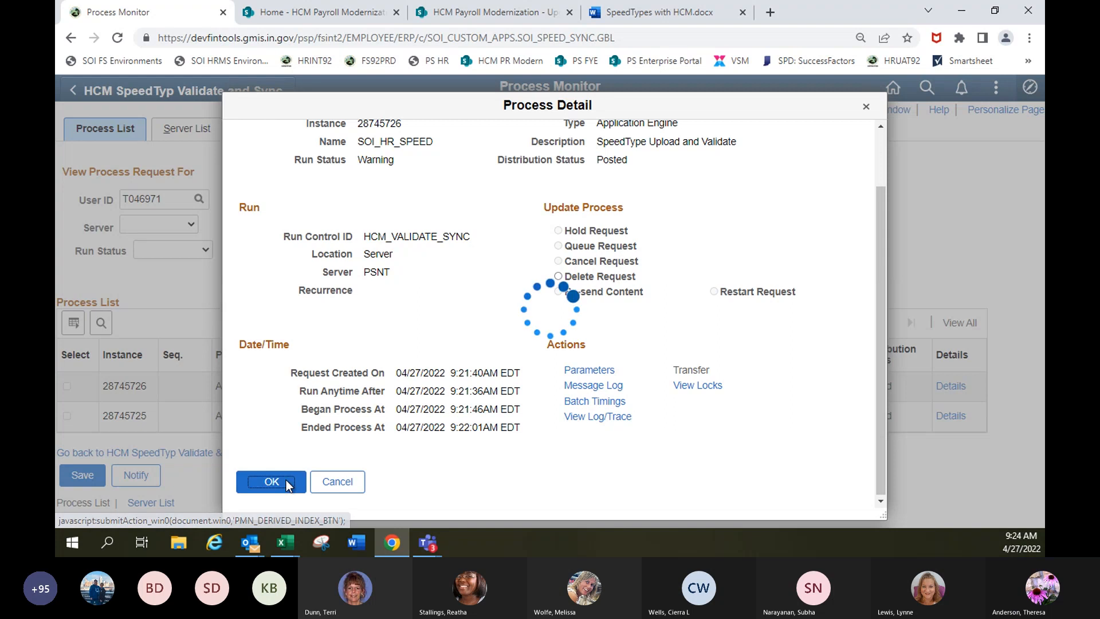
click(288, 482)
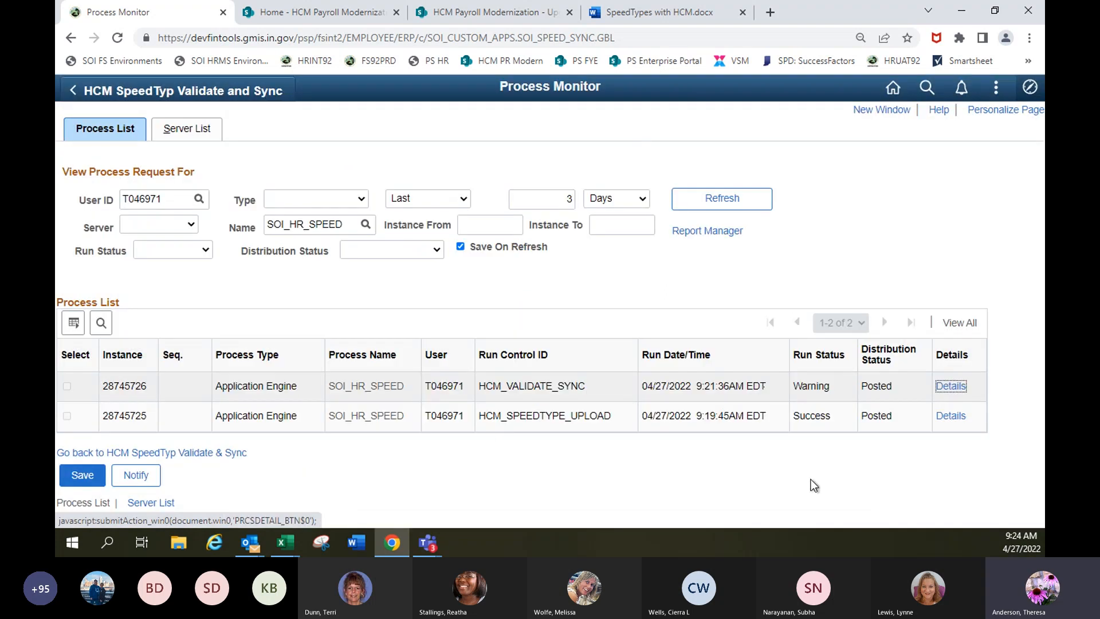
click(725, 200)
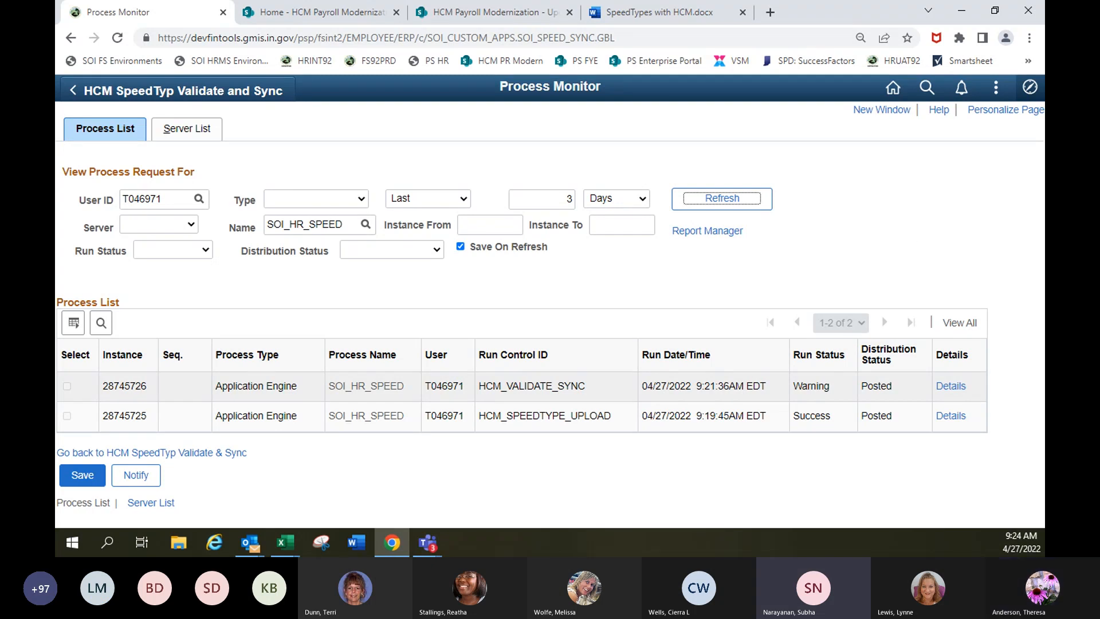
key(alt+Tab)
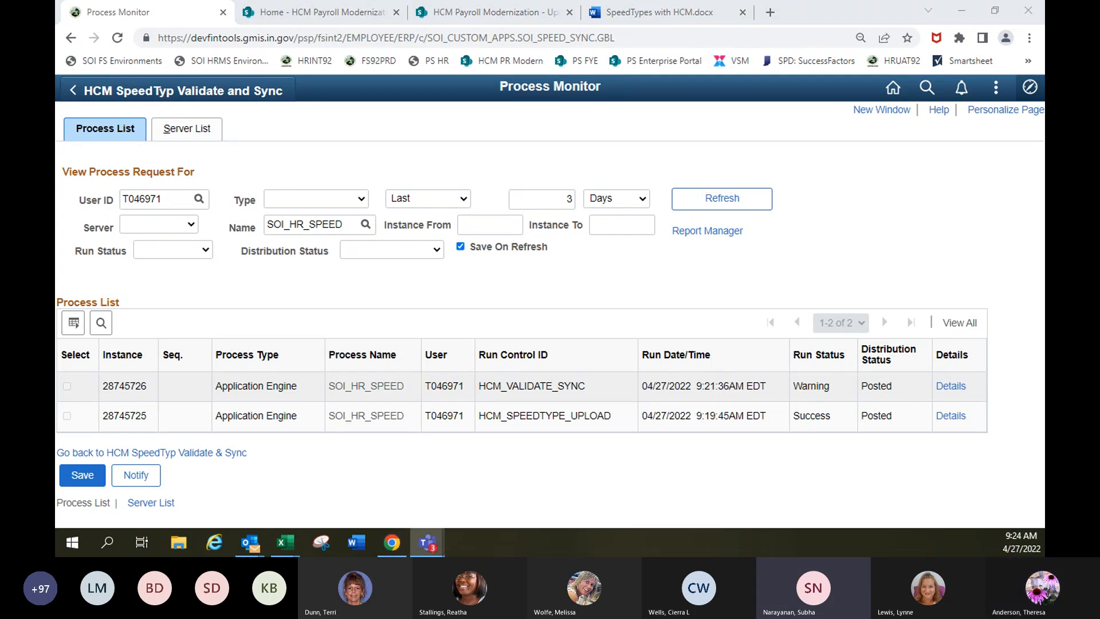
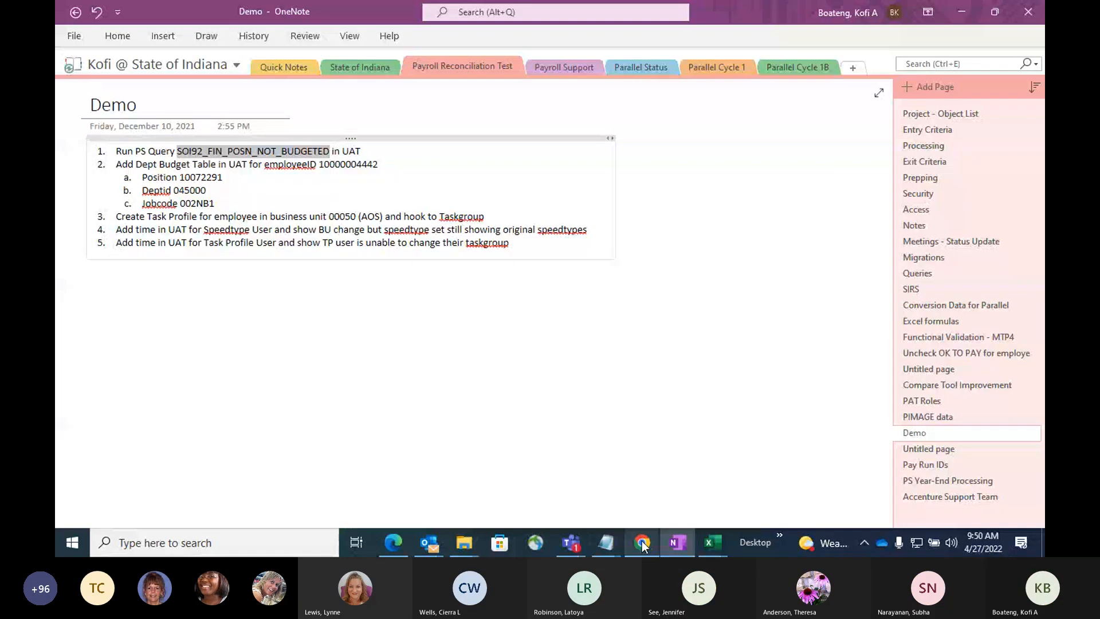
Switch to the HRMS homepage in Chrome and open Query Manager from the Reporting Tools queries.
click(643, 543)
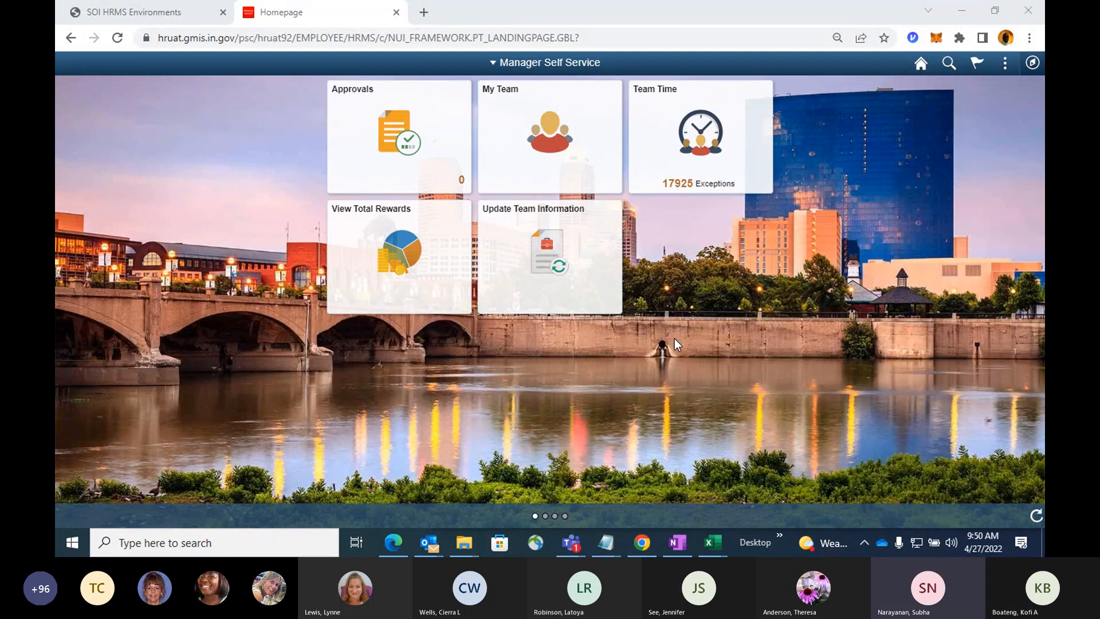
click(976, 373)
click(880, 340)
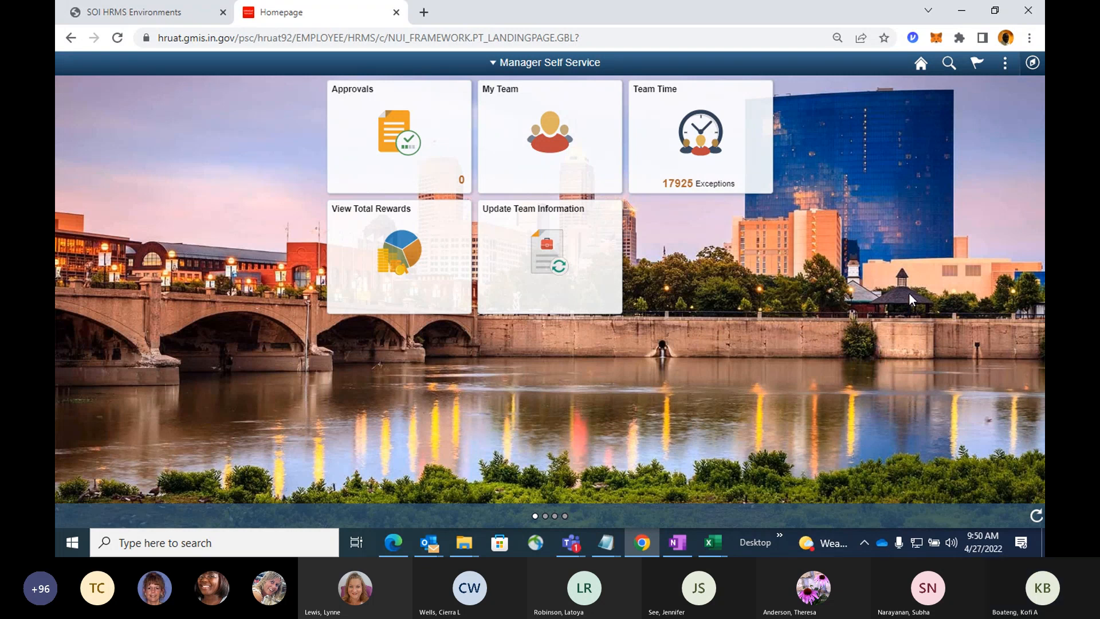
click(1031, 64)
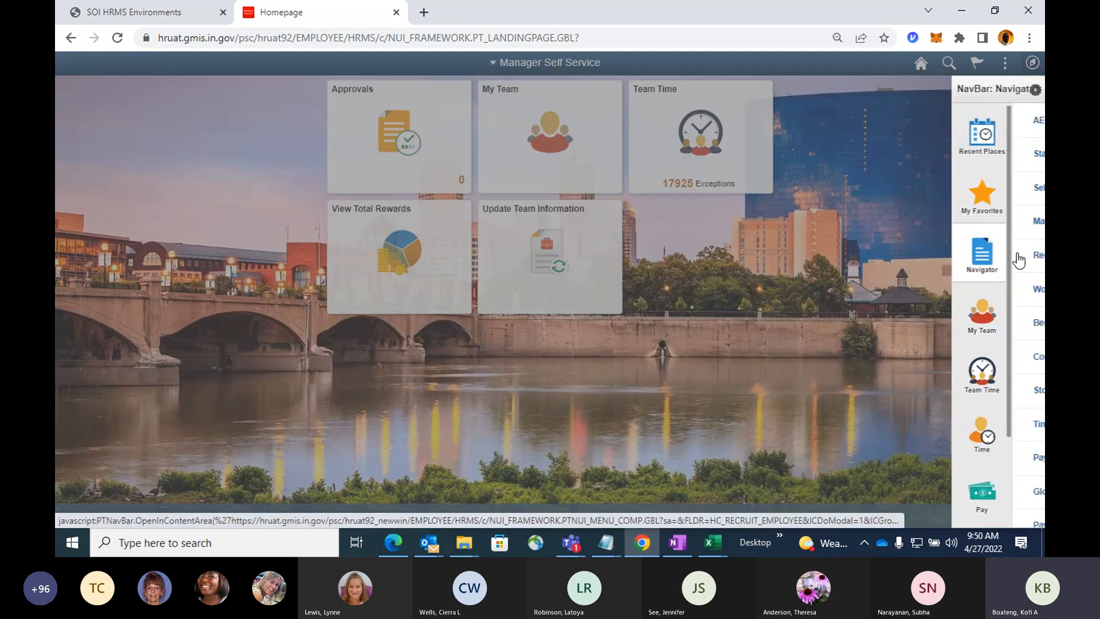
scroll(942, 308, down, 5)
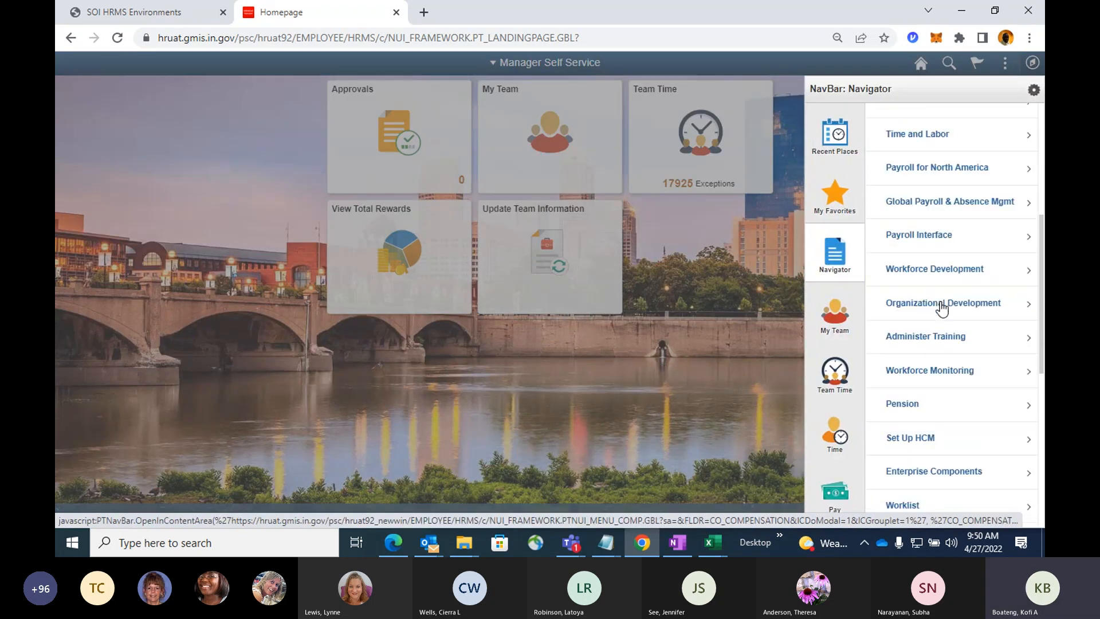
scroll(941, 308, down, 5)
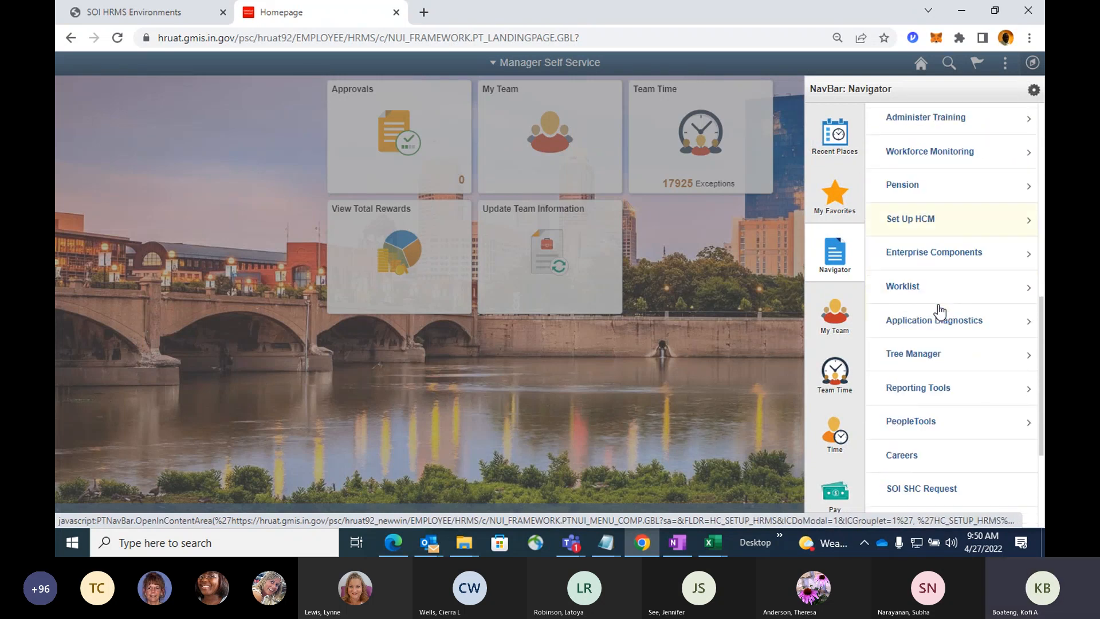
scroll(941, 311, down, 2)
click(935, 319)
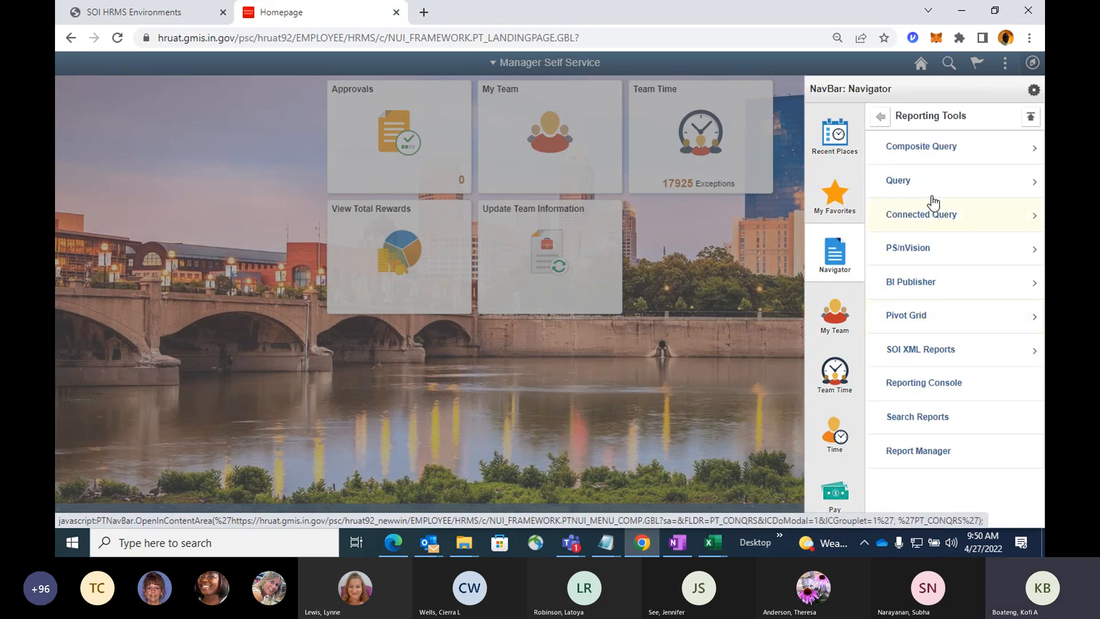
click(933, 185)
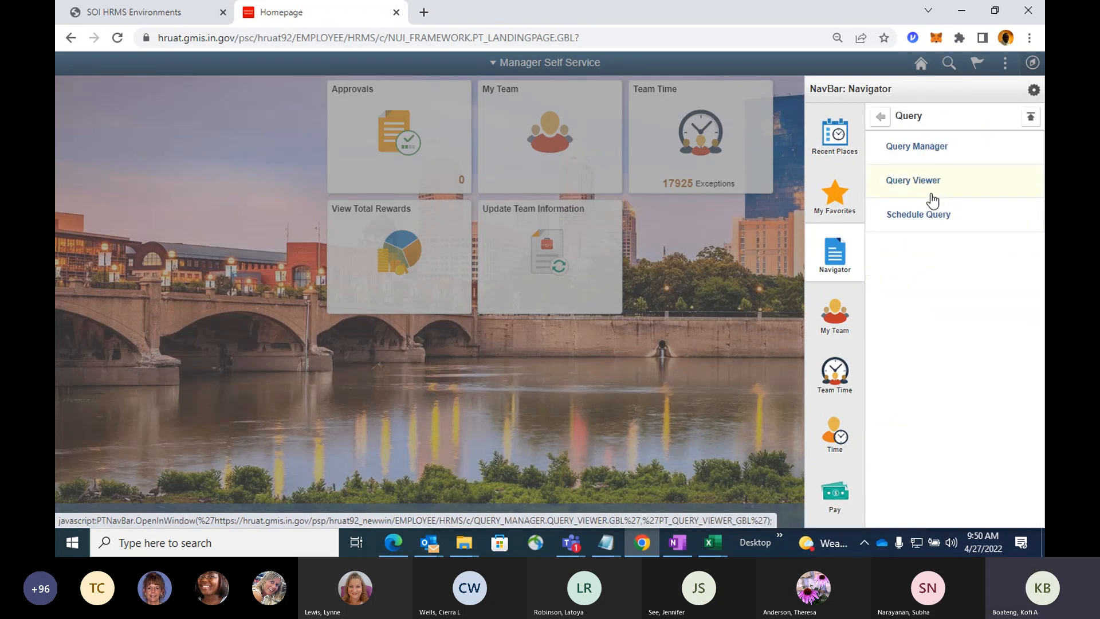
click(940, 152)
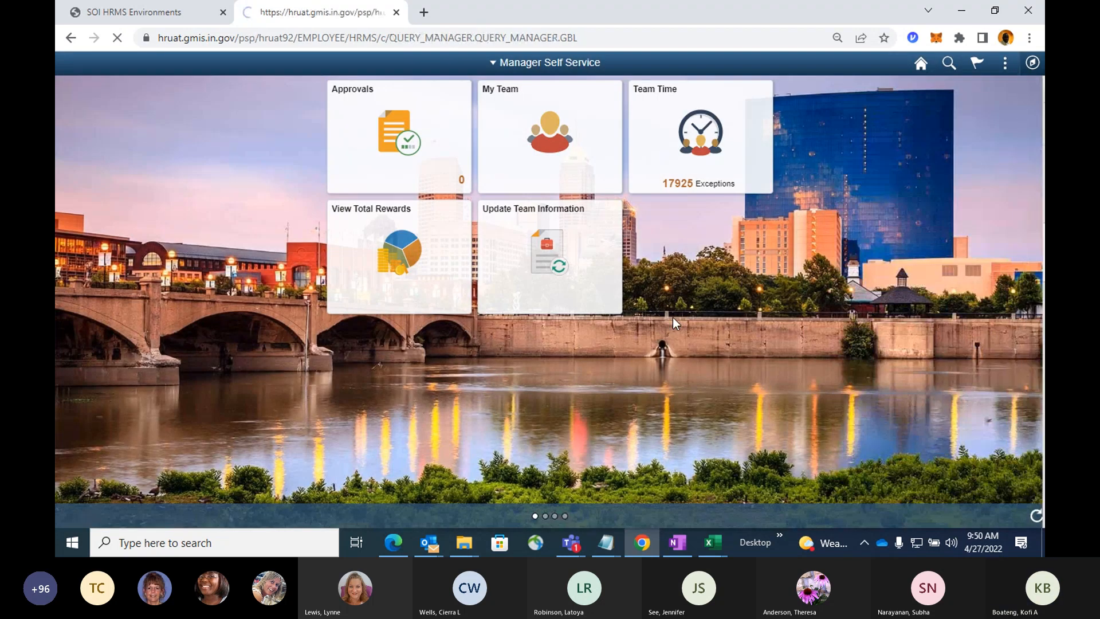
Search Query Manager for SOI92_FIN_POSN_NOT_BUDGETED, open that query for editing, and run it.
click(461, 157)
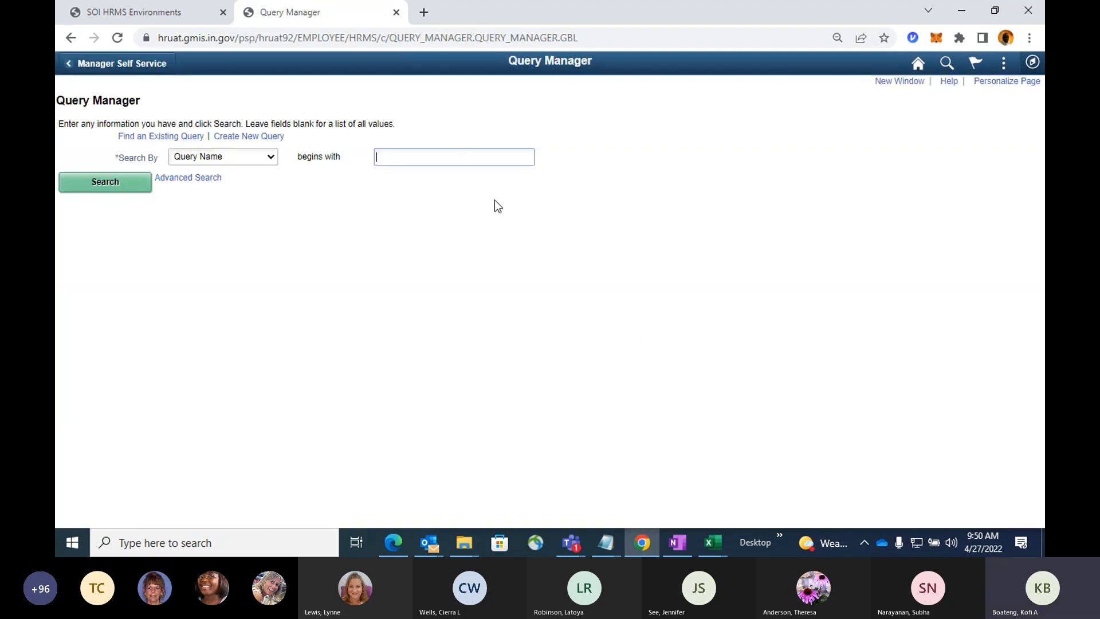
text(SOI92_FIN_POSN_NOT_BUDGETED)
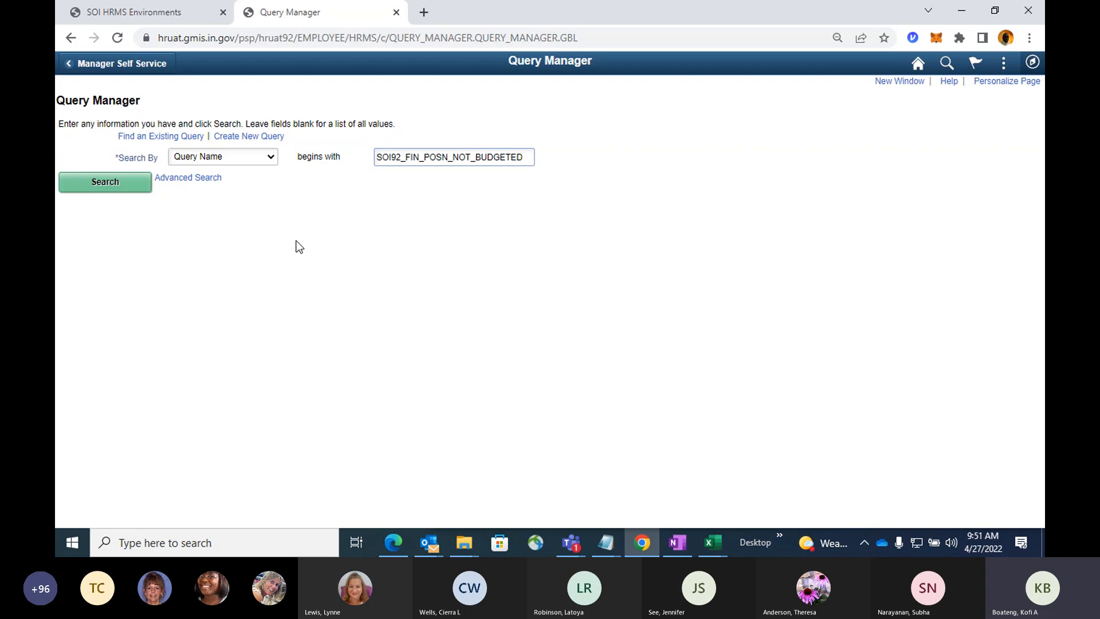
click(138, 189)
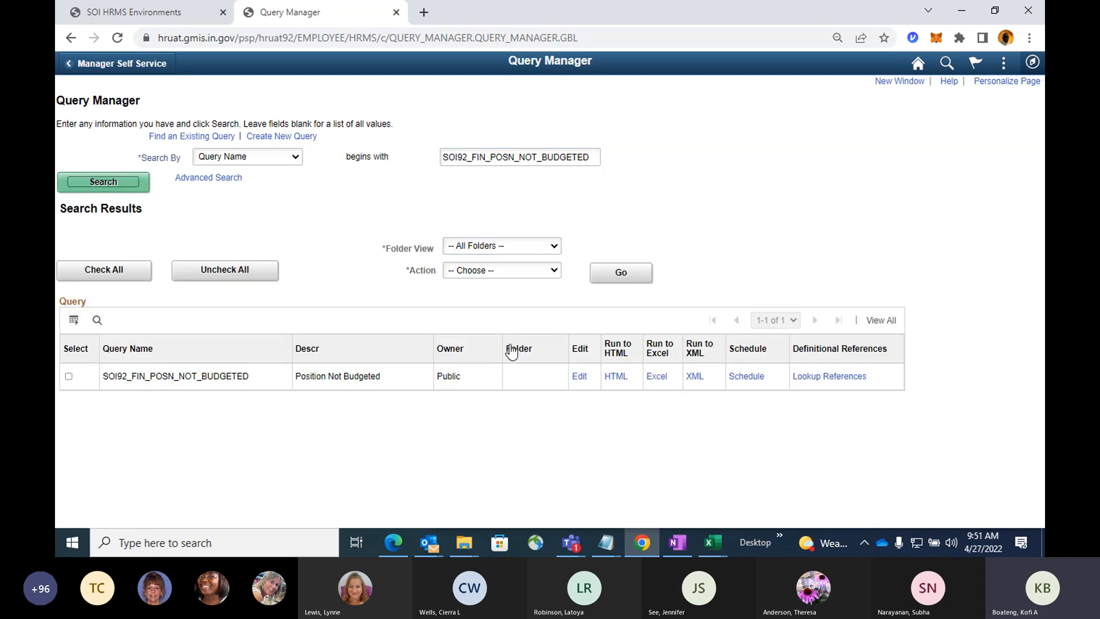
click(579, 377)
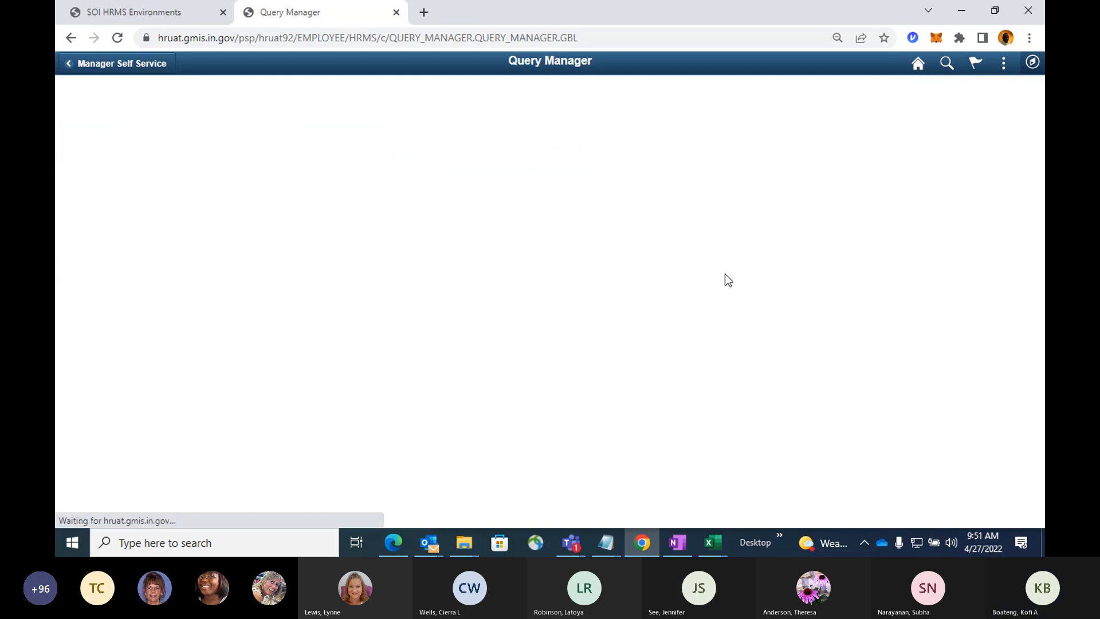
click(696, 98)
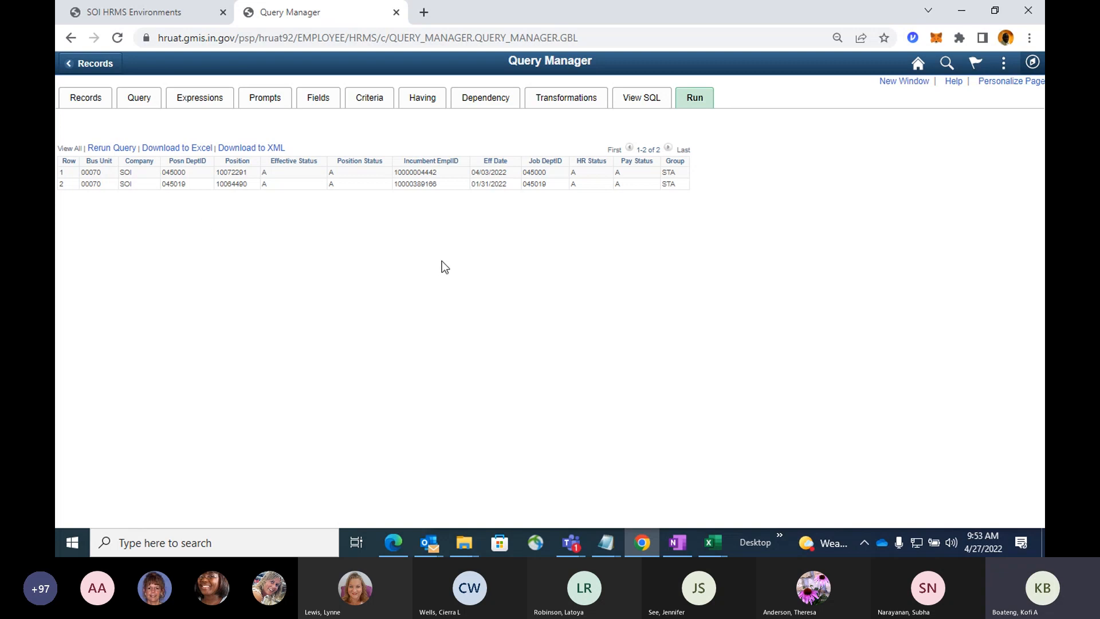
Select the first result's position number and open Department Budget Table USA in a new window, under Set Up HCM's Commitment Accounting budget information.
double_click(233, 171)
click(902, 81)
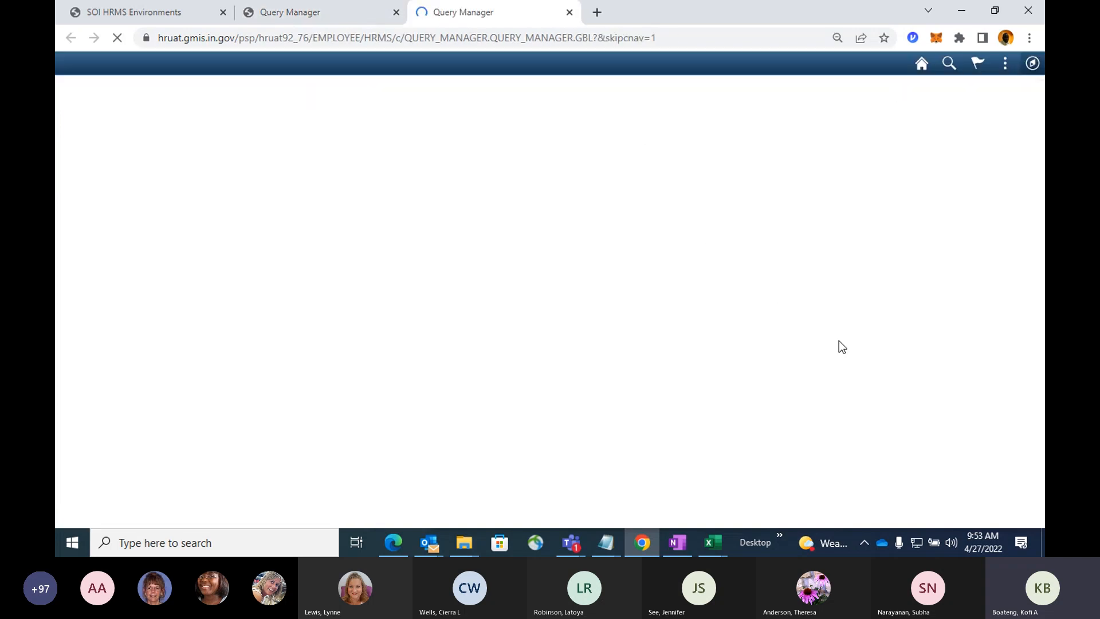
click(1031, 63)
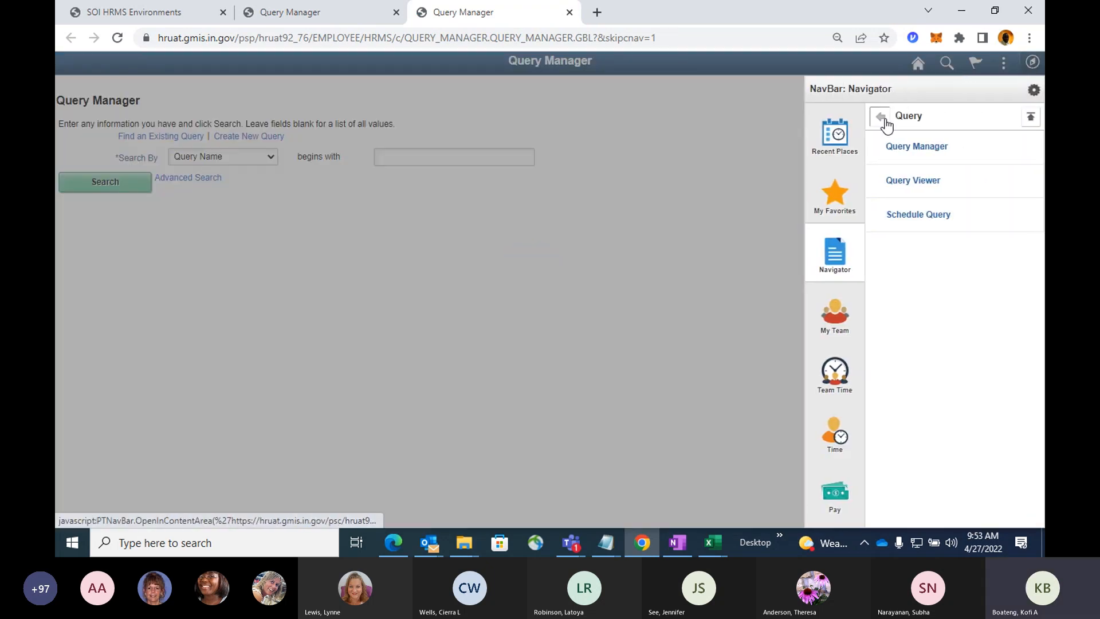
click(883, 120)
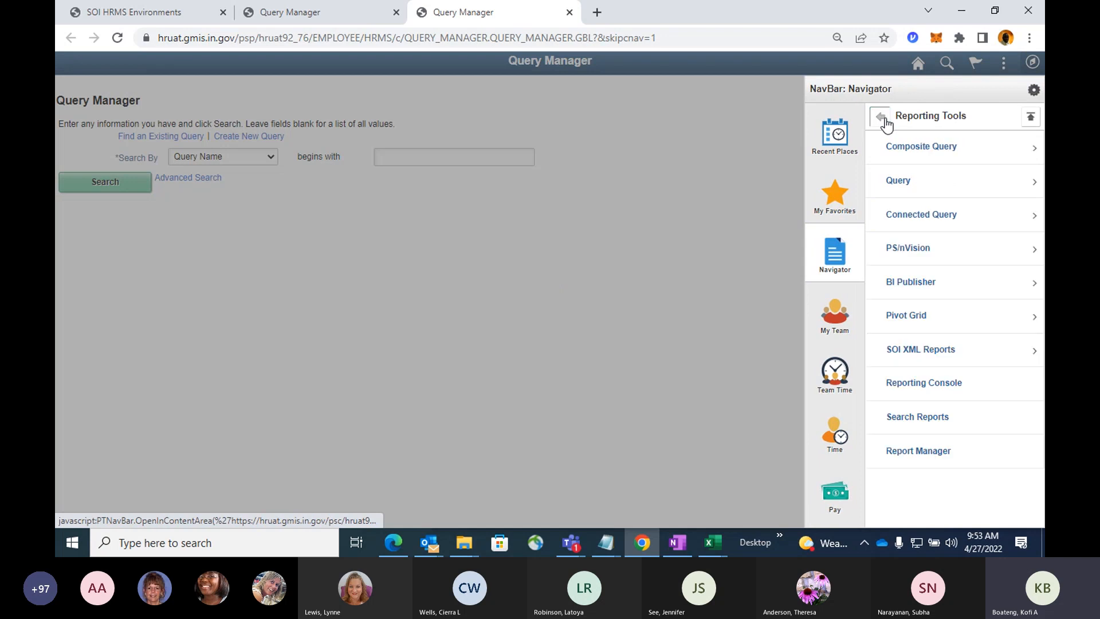
click(885, 123)
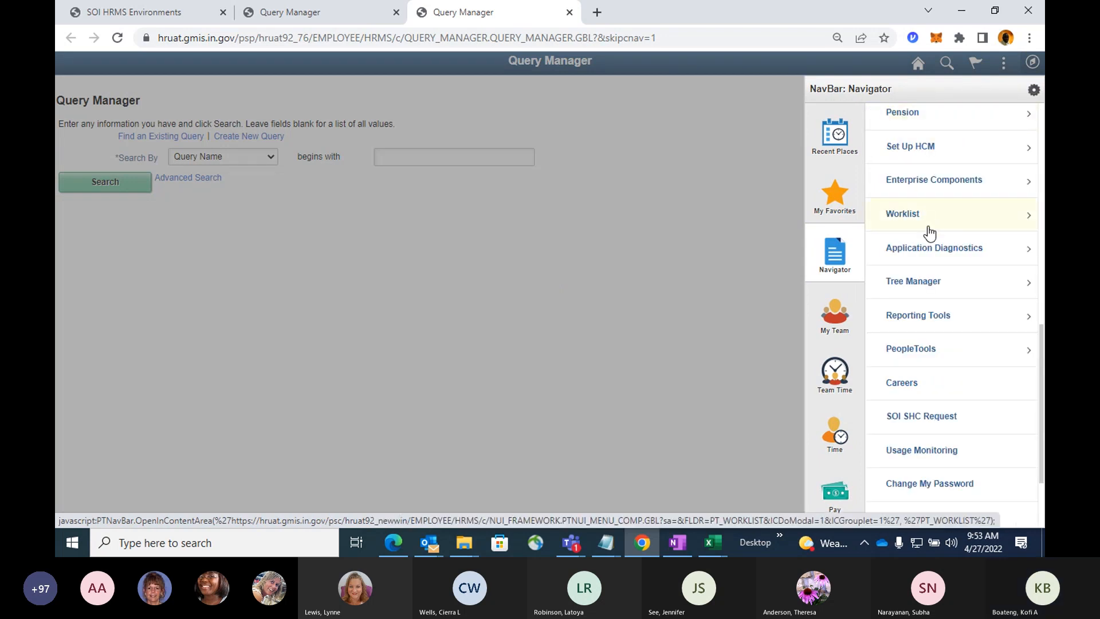
scroll(928, 235, up, 3)
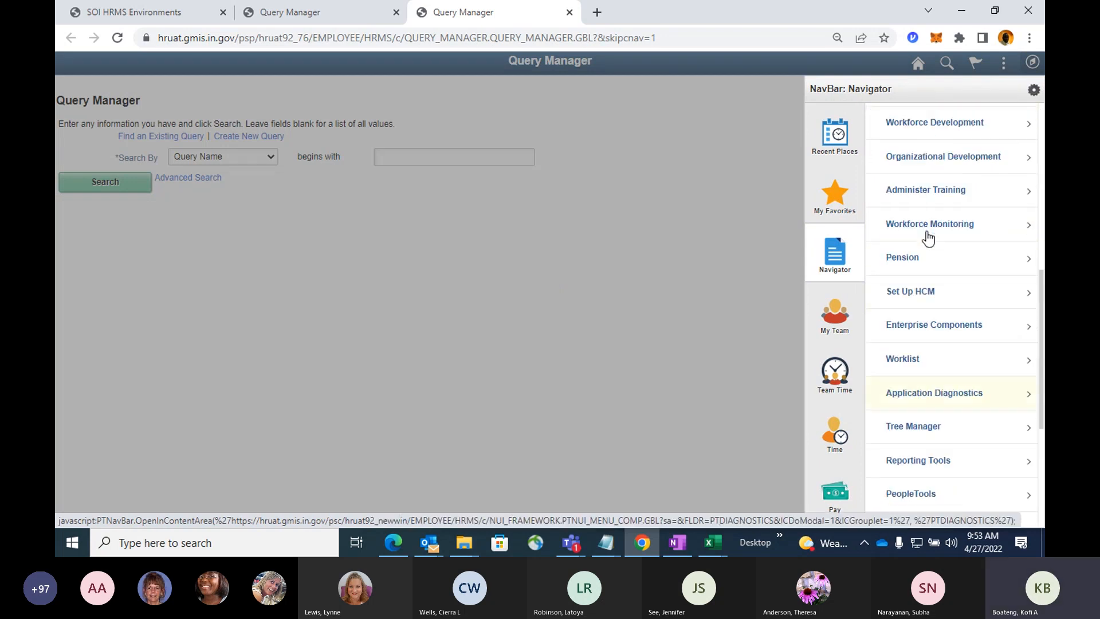
click(928, 295)
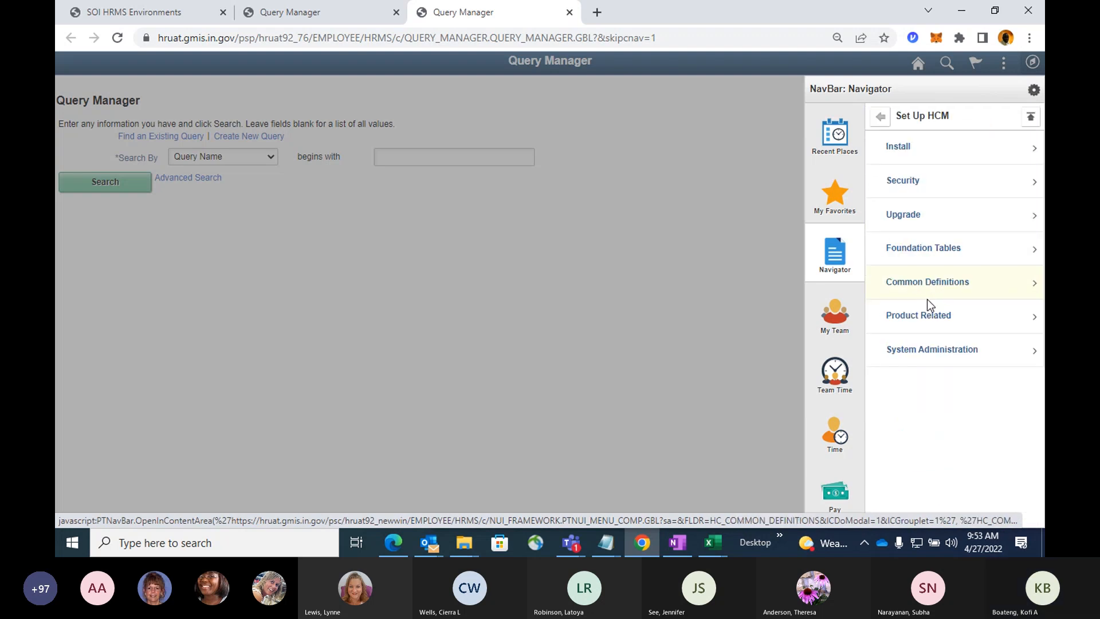
click(922, 325)
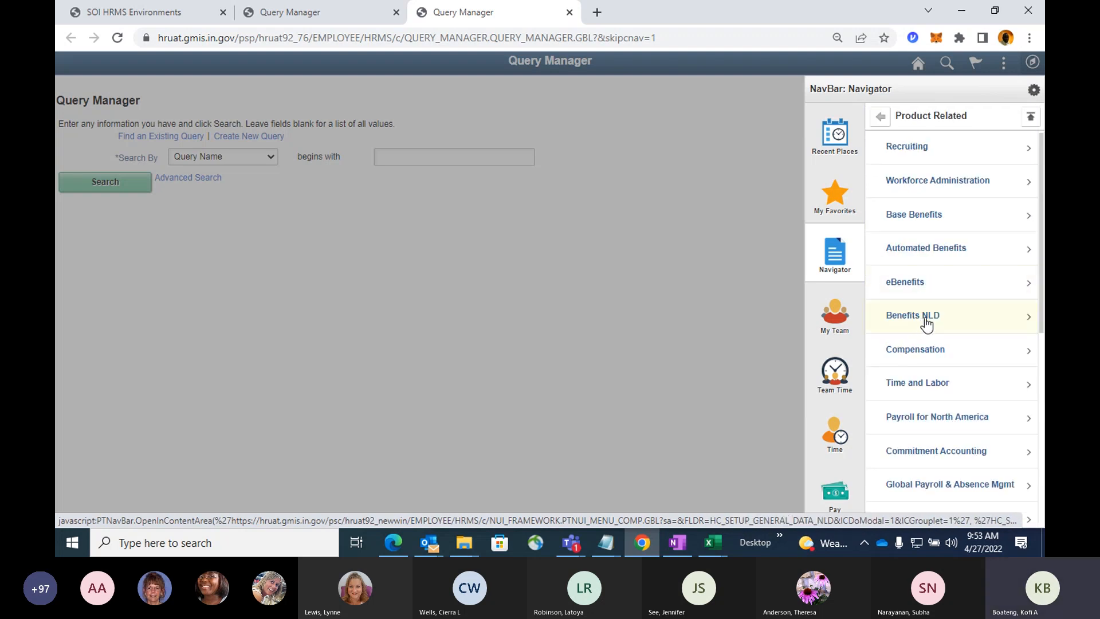
click(942, 457)
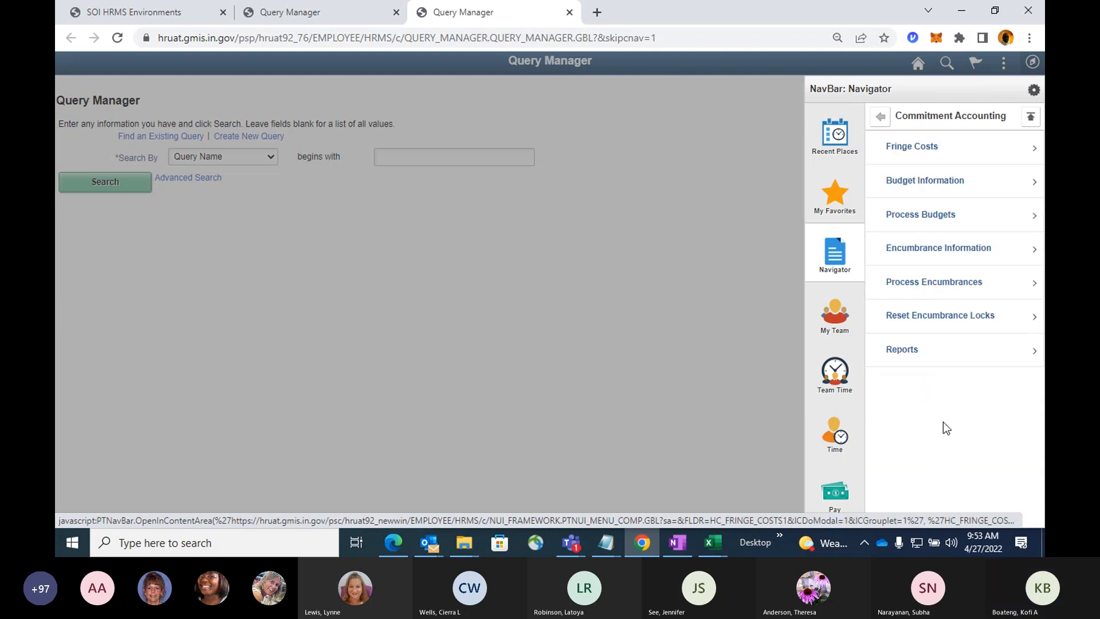
click(903, 189)
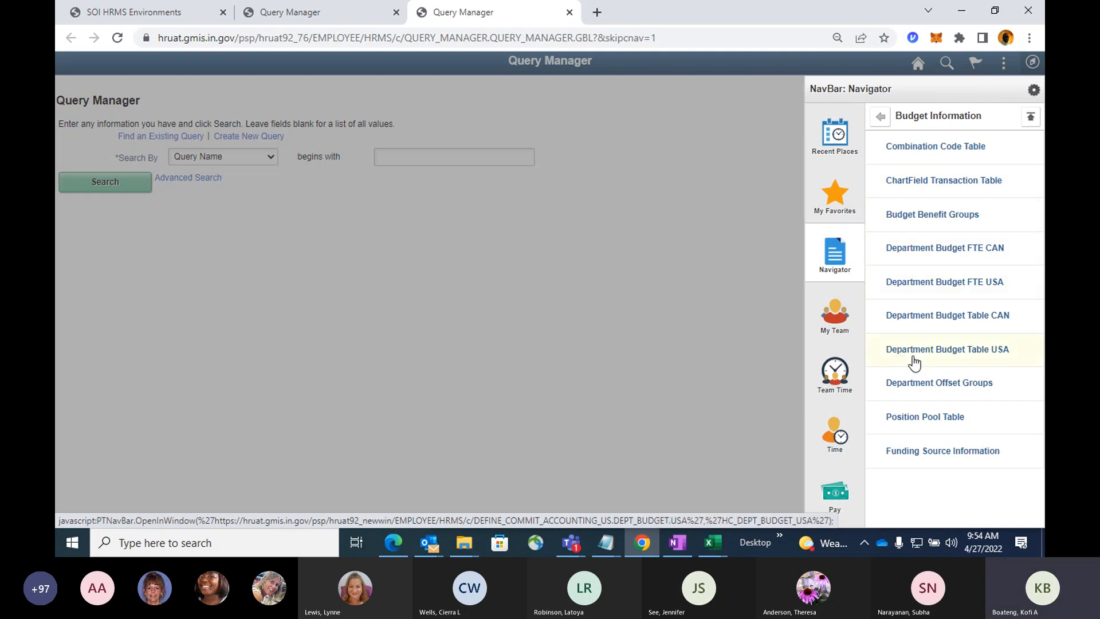
click(961, 350)
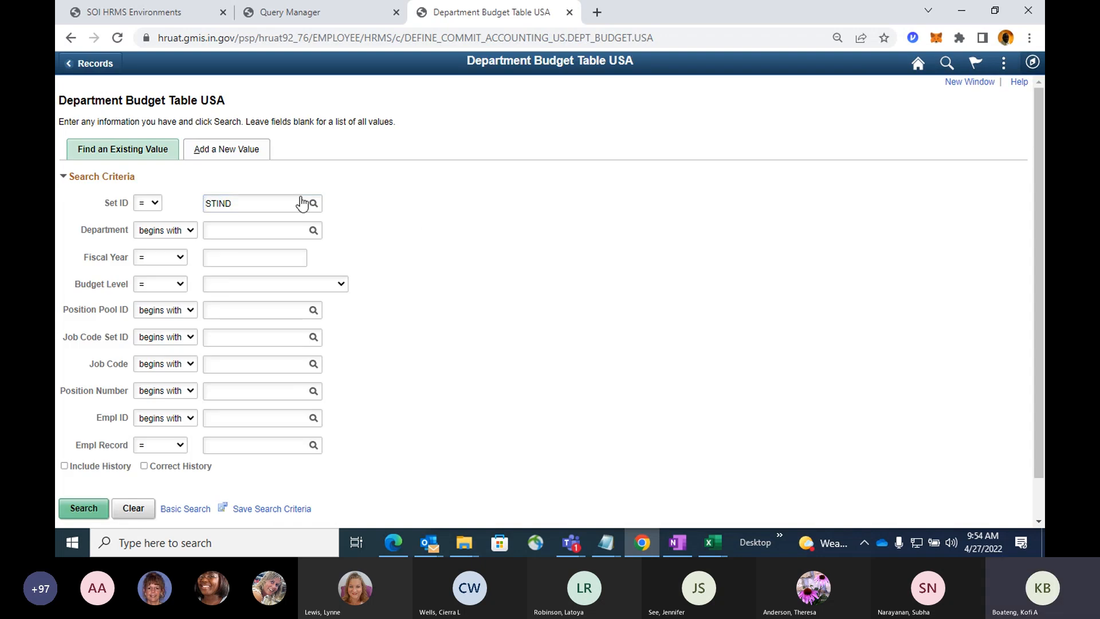
Start a new department budget value with department 045000, copied from the first query result's Job DeptID, and fiscal year 2022.
click(228, 153)
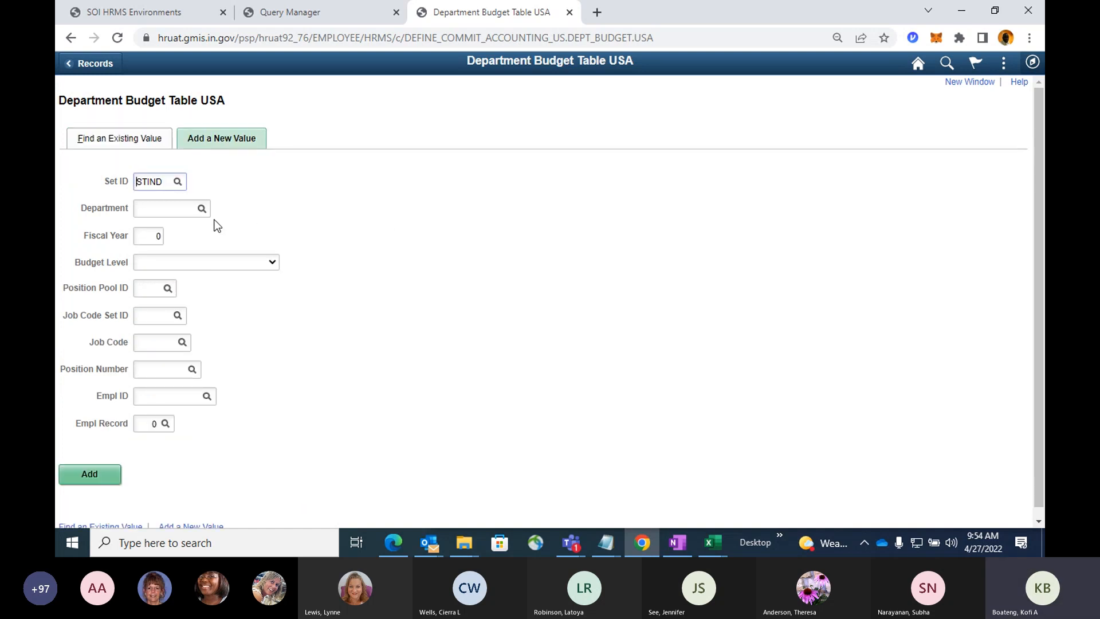
click(344, 14)
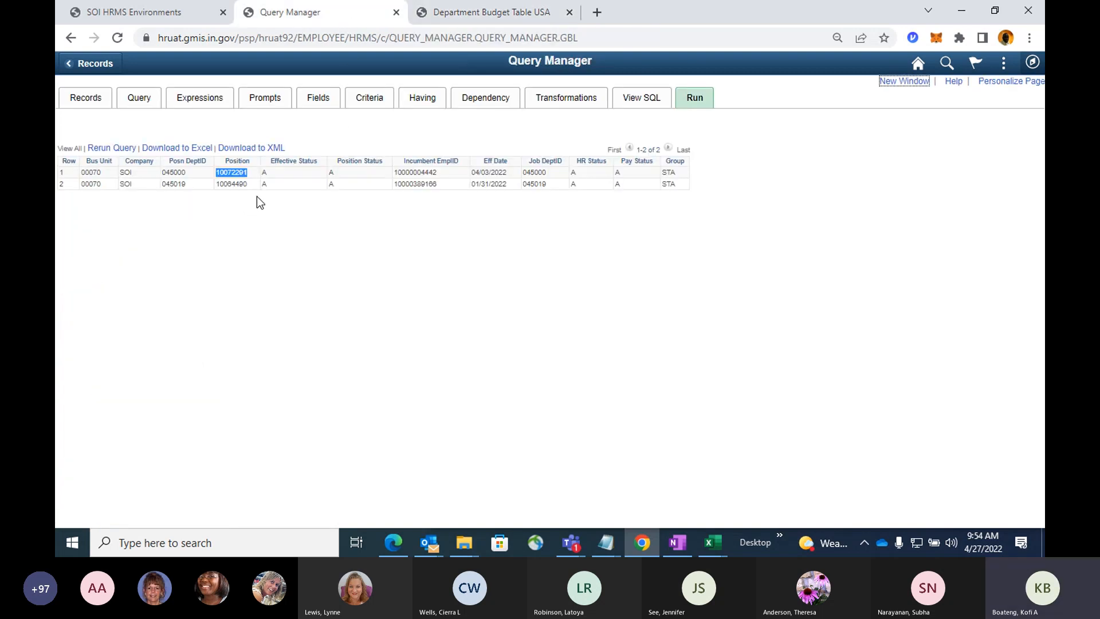
click(537, 174)
double_click(538, 173)
key(ctrl+c)
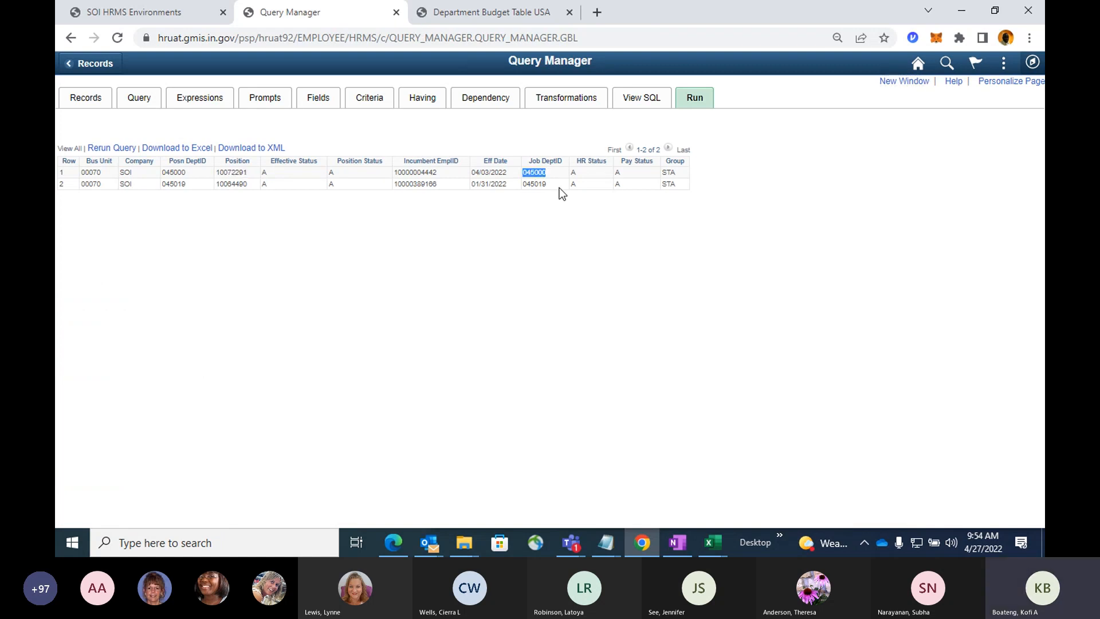
click(504, 13)
click(189, 209)
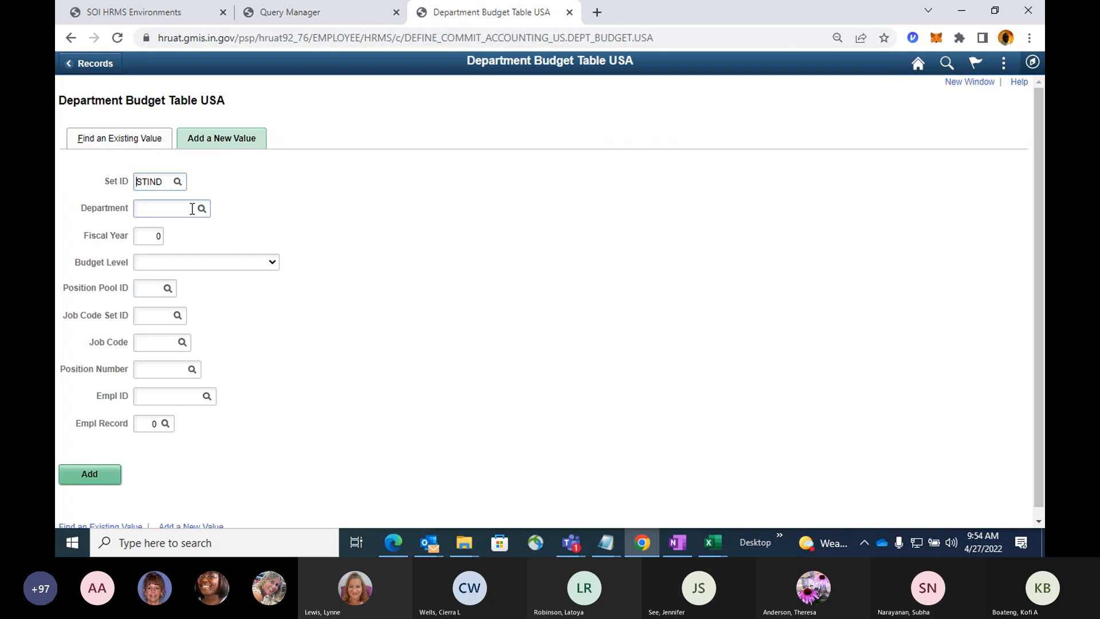
key(ctrl+v)
key(Tab)
text(2022)
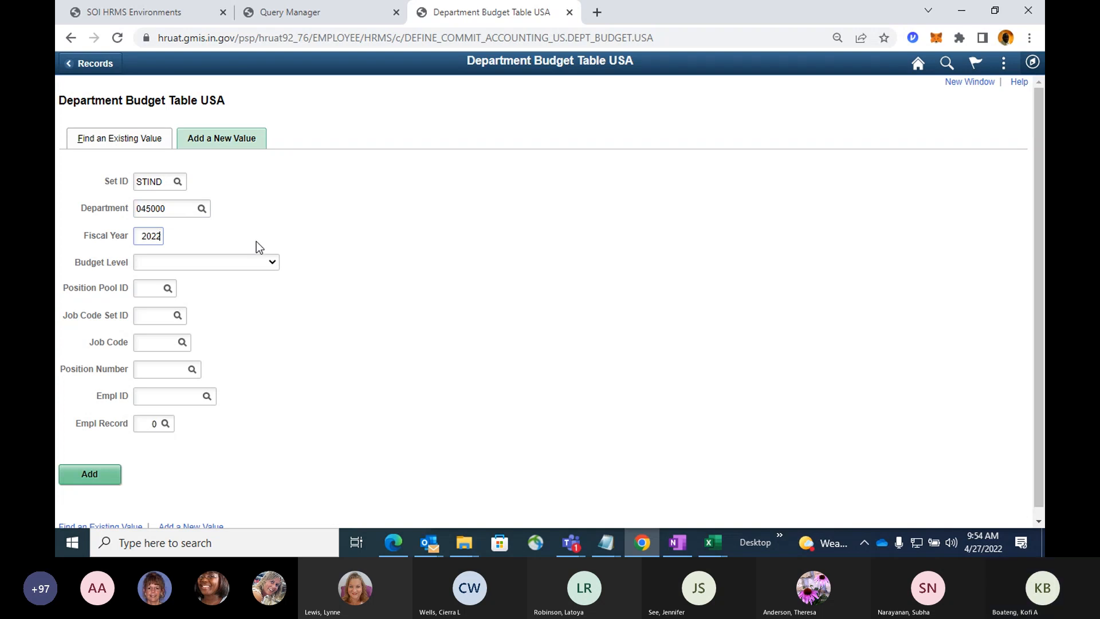
Set the new entry's budget level to Position and look up STIND as its job code set ID.
click(242, 265)
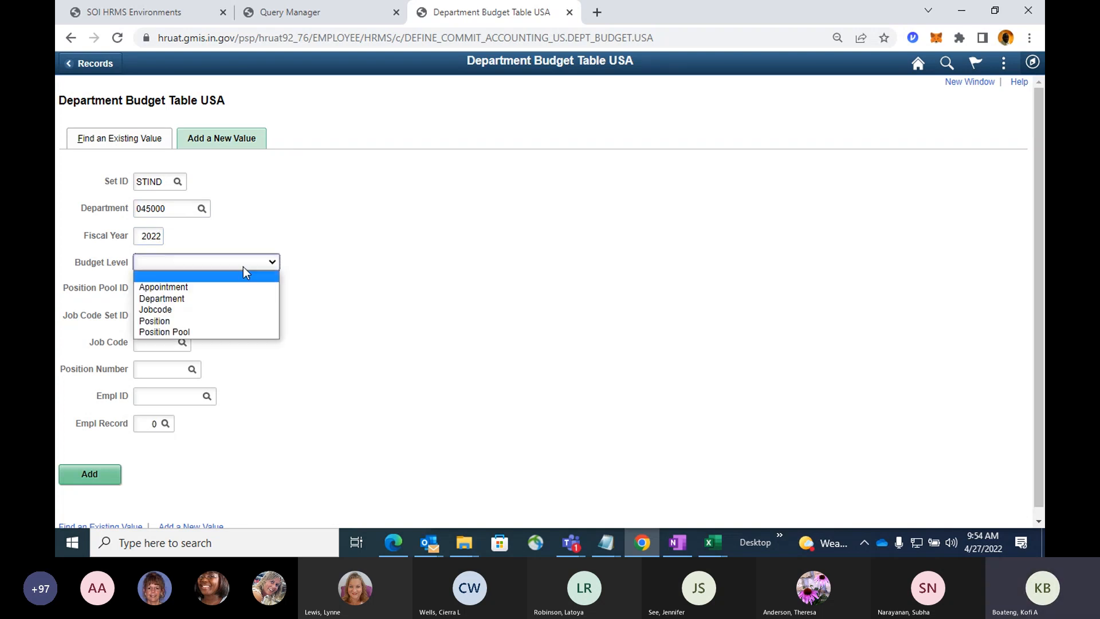
click(213, 320)
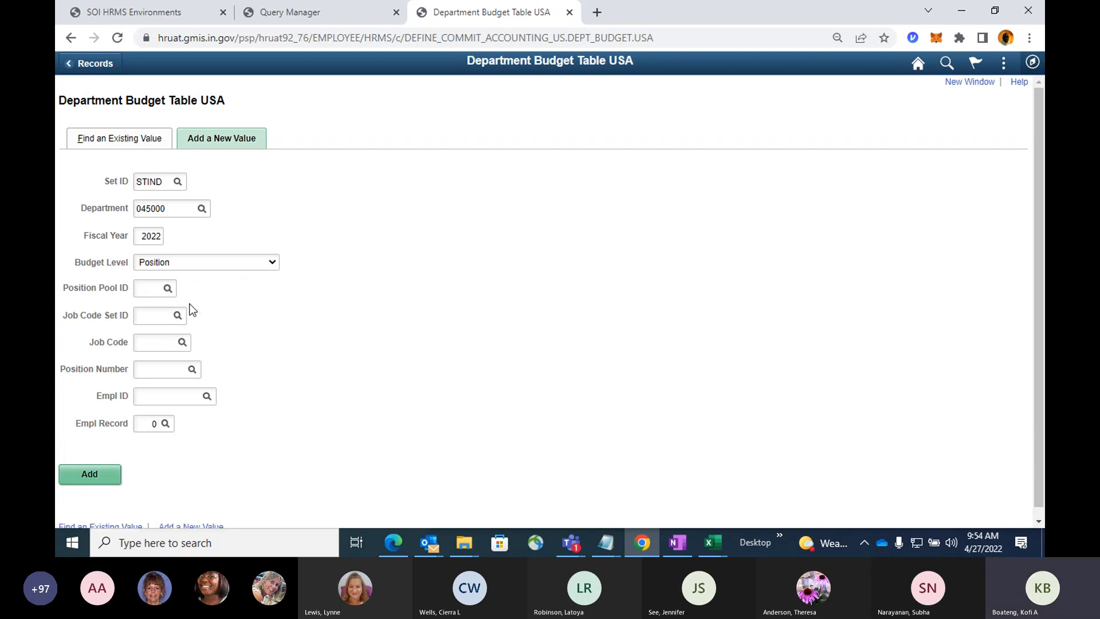
click(178, 316)
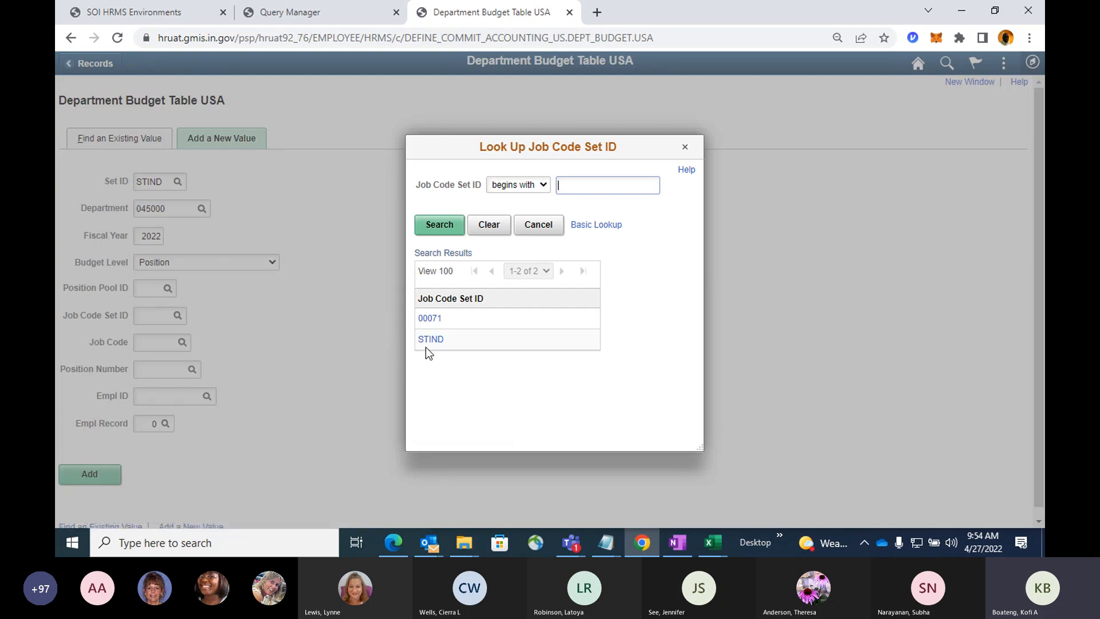
click(431, 341)
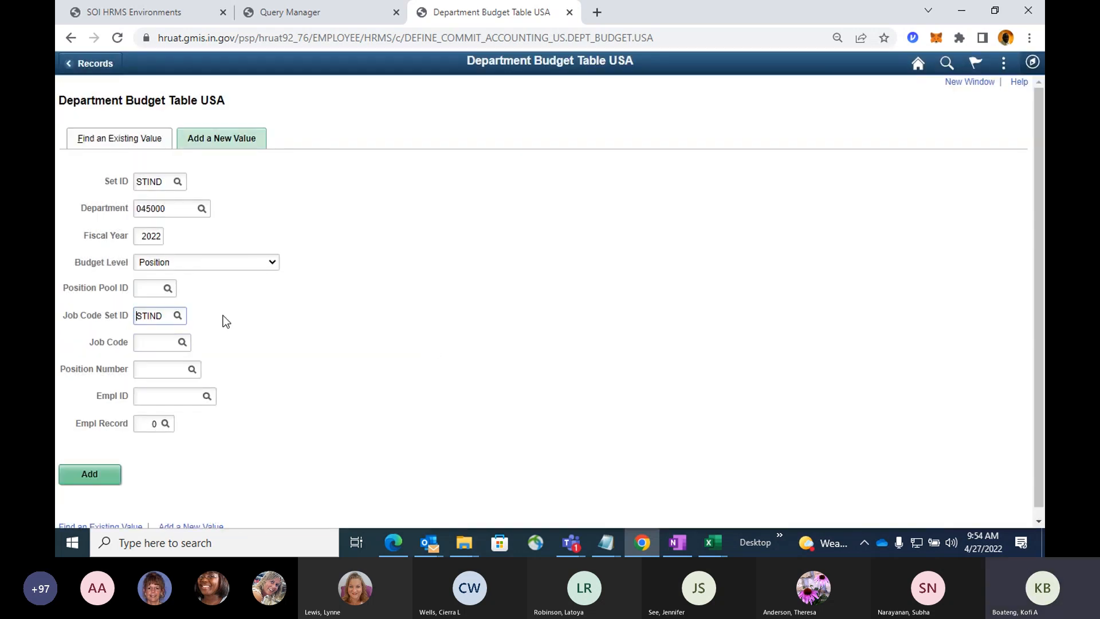
click(358, 16)
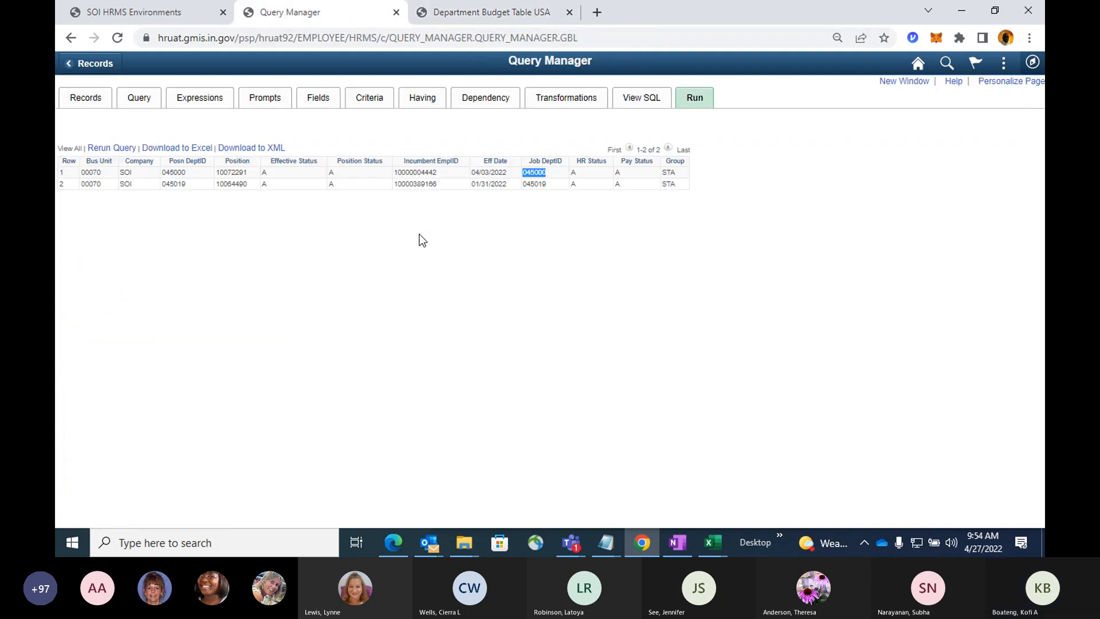
double_click(413, 173)
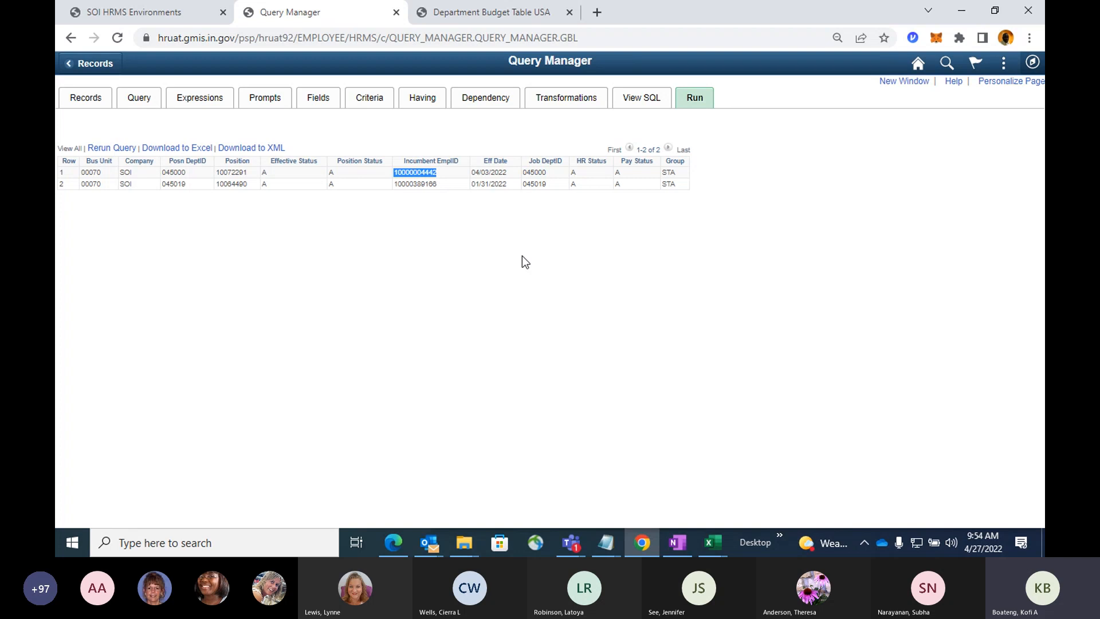
click(897, 82)
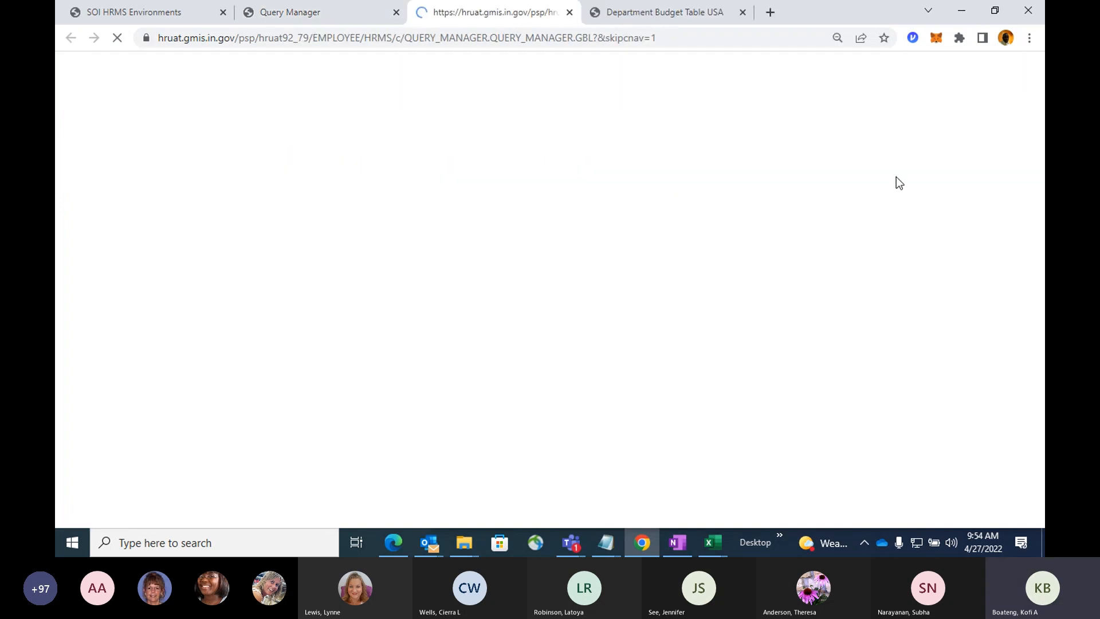
click(1034, 63)
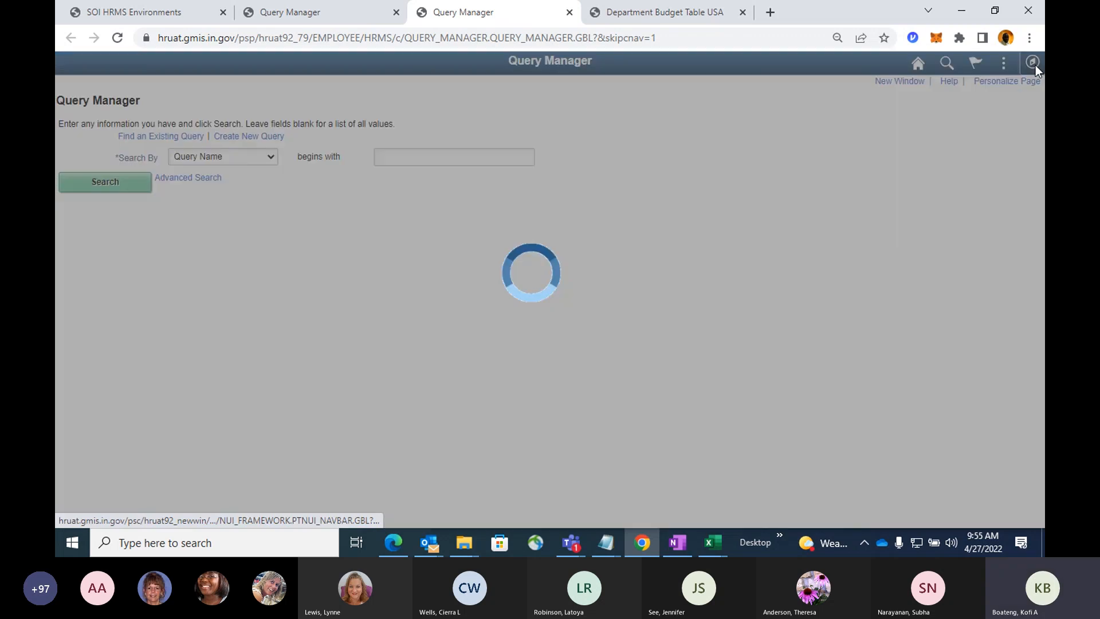
click(1022, 275)
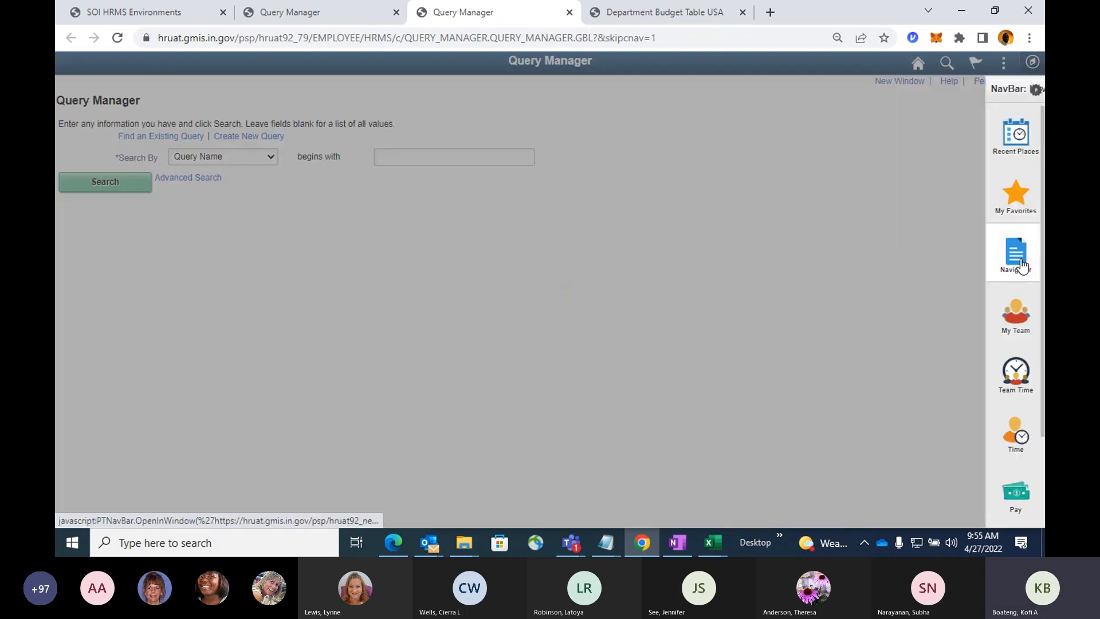
click(882, 118)
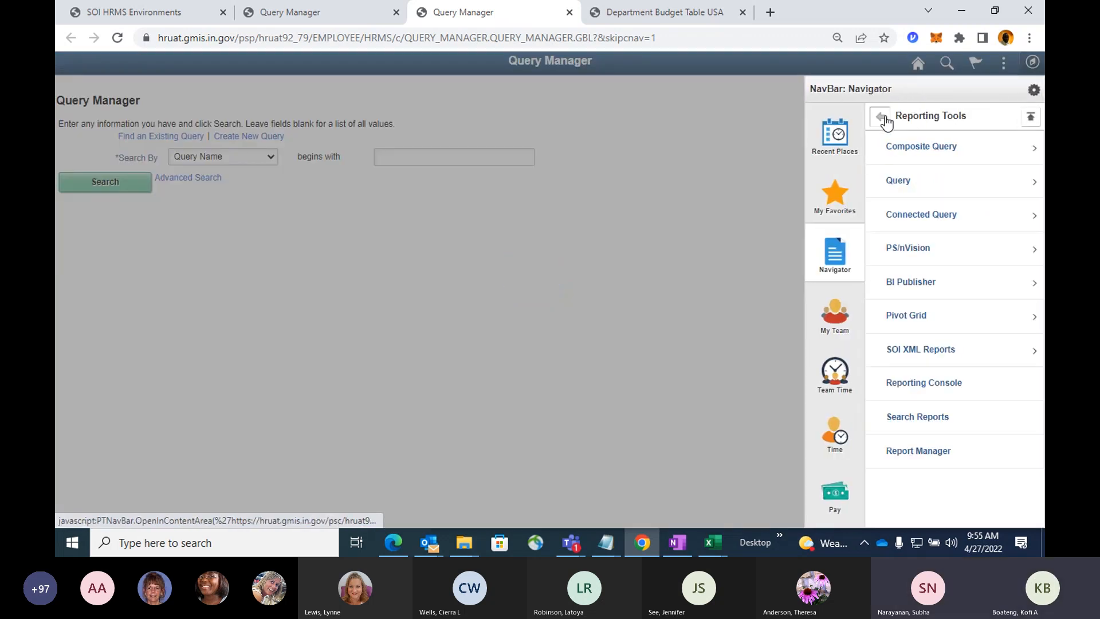
click(749, 163)
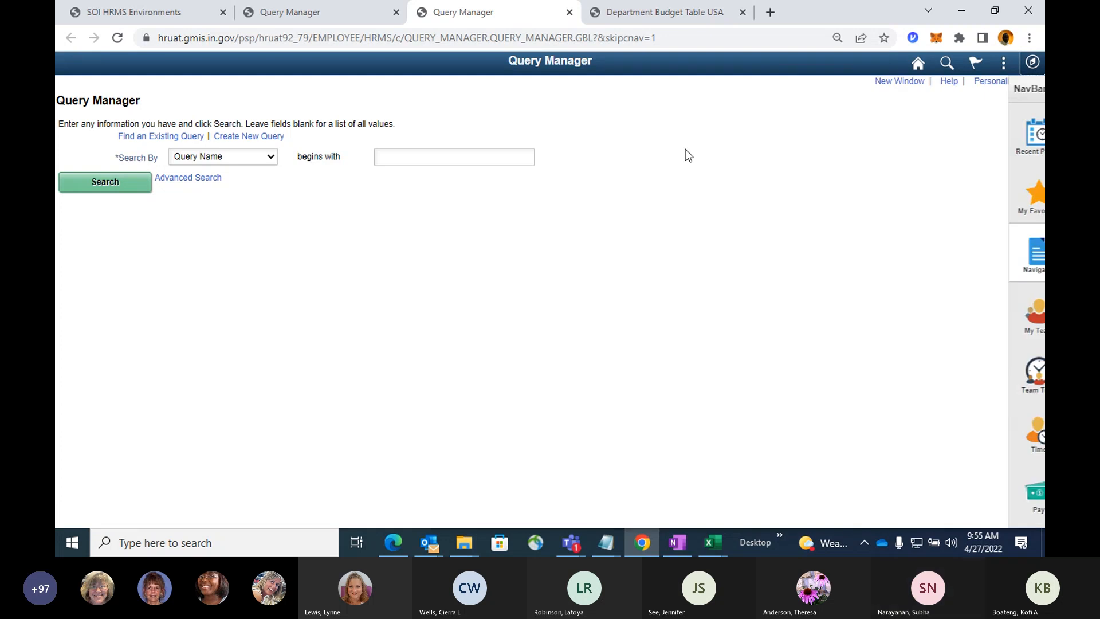
Add the JOBCODE - Job Code field from the JOB - EE Job History record to the SOI92_FIN_POSN_NOT_BUDGETED query.
click(369, 17)
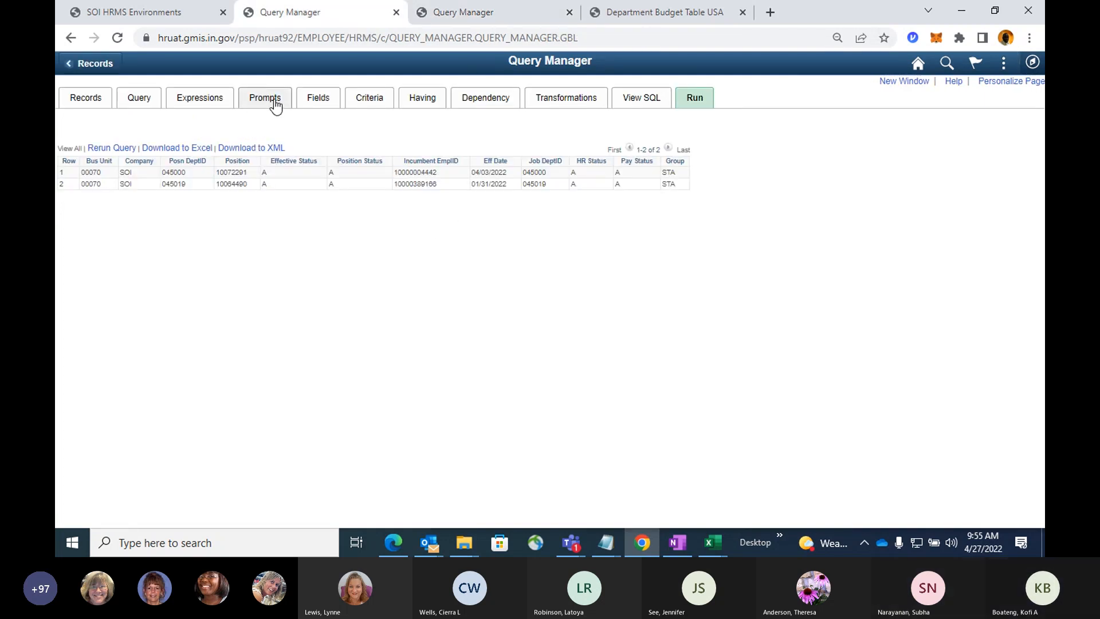
click(142, 101)
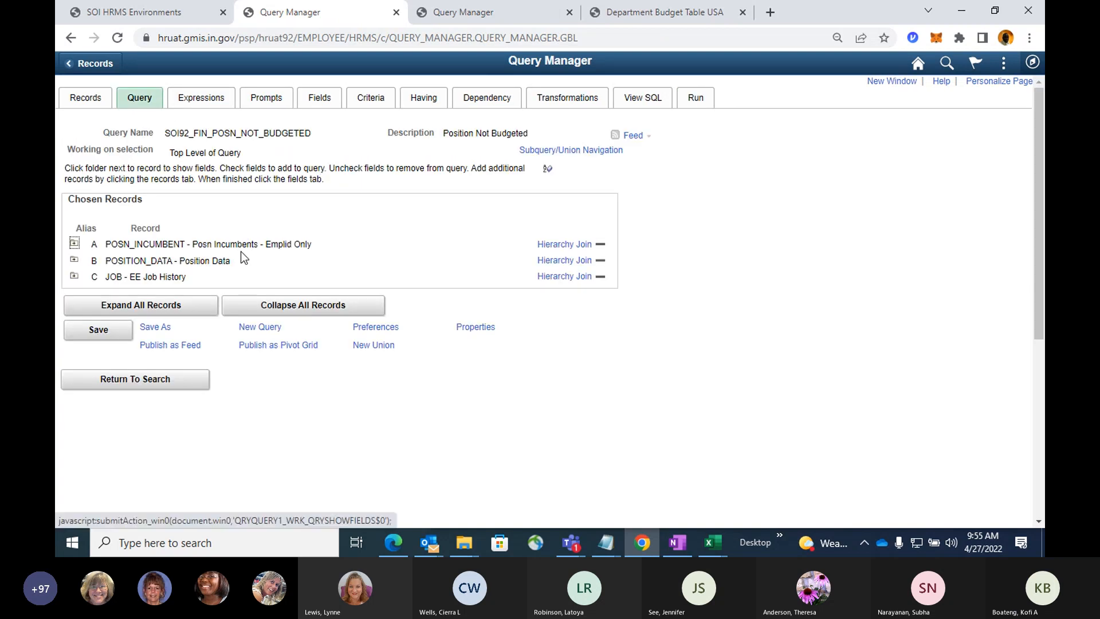
click(78, 277)
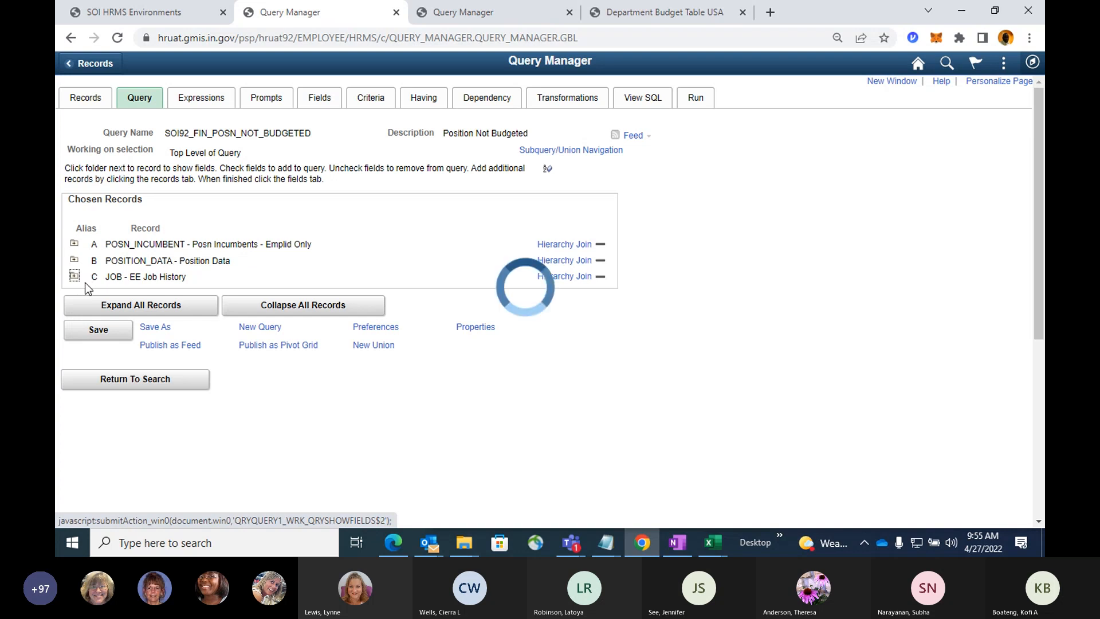
scroll(427, 280, down, 1)
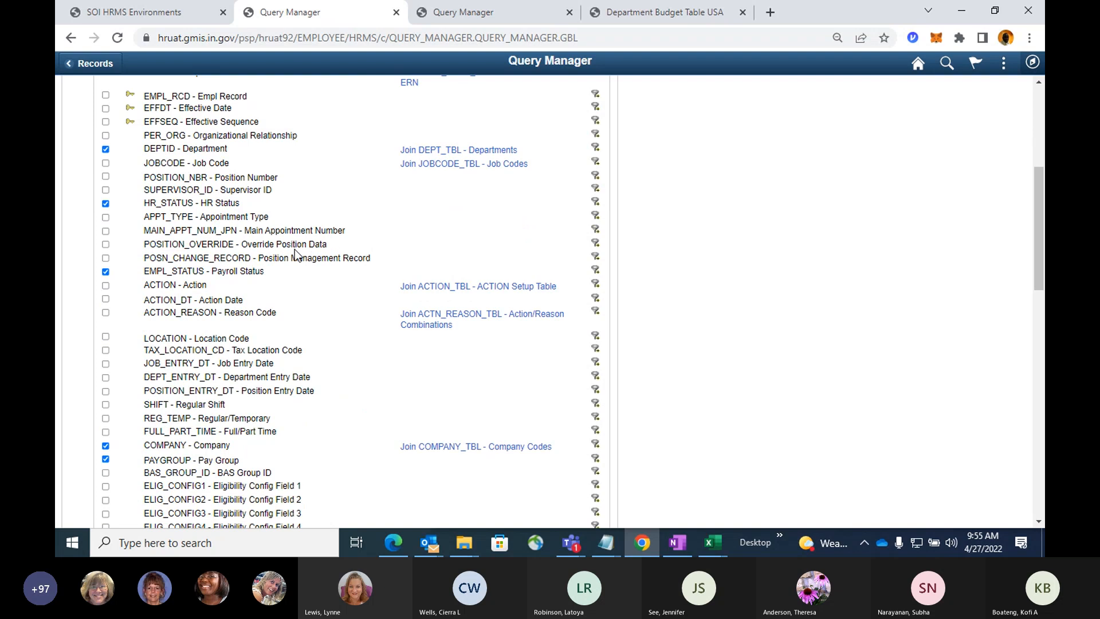
scroll(295, 251, down, 1)
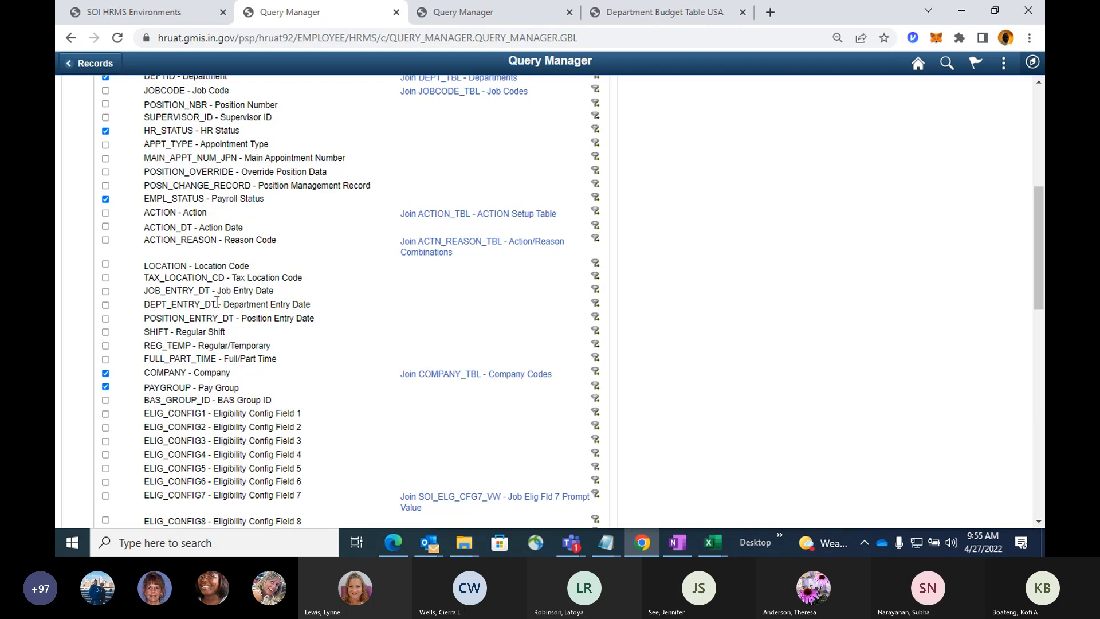
scroll(217, 302, down, 3)
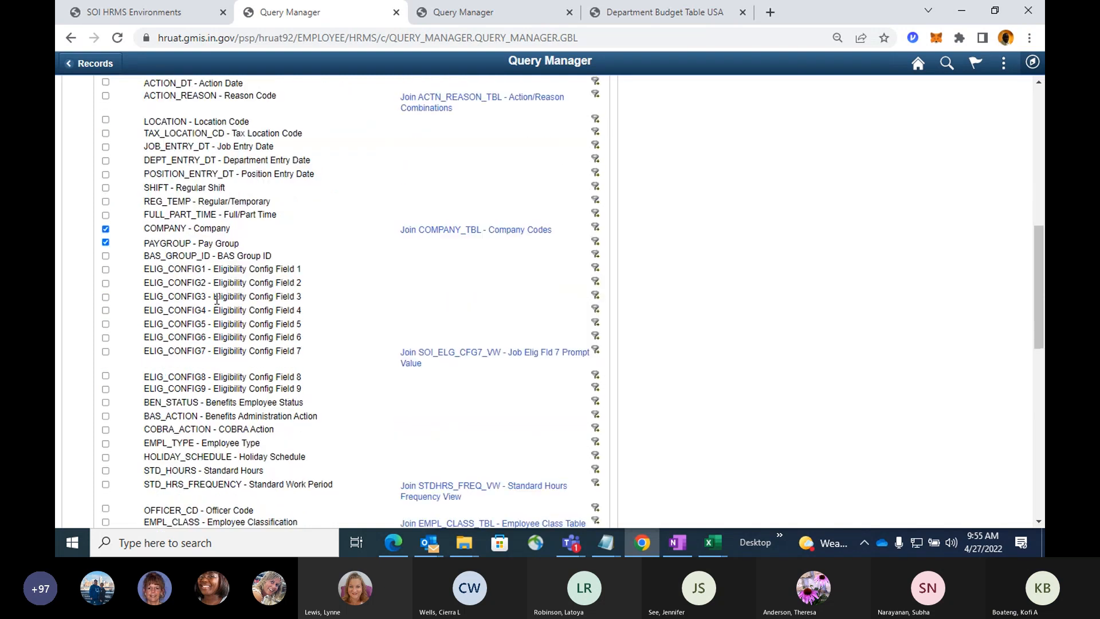
scroll(216, 298, down, 2)
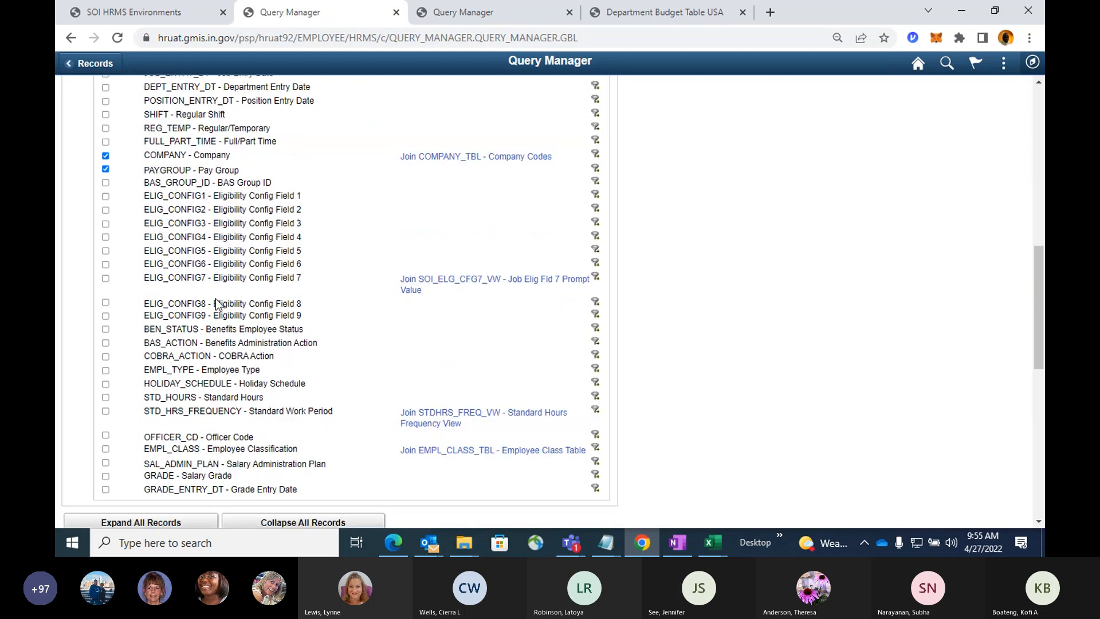
scroll(218, 300, up, 6)
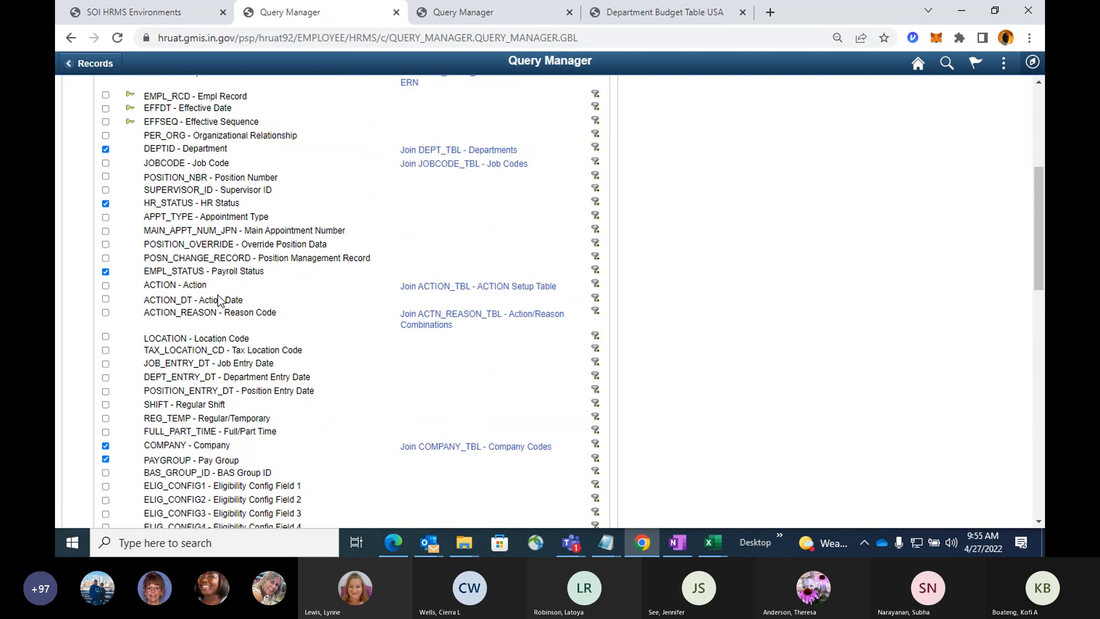
scroll(217, 300, up, 2)
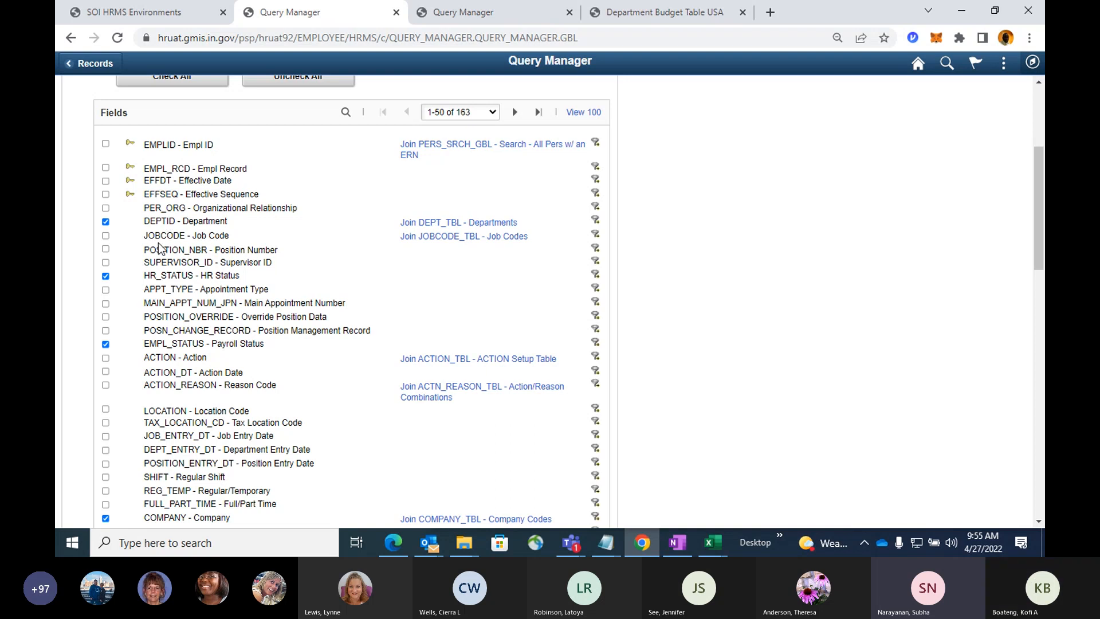
click(105, 236)
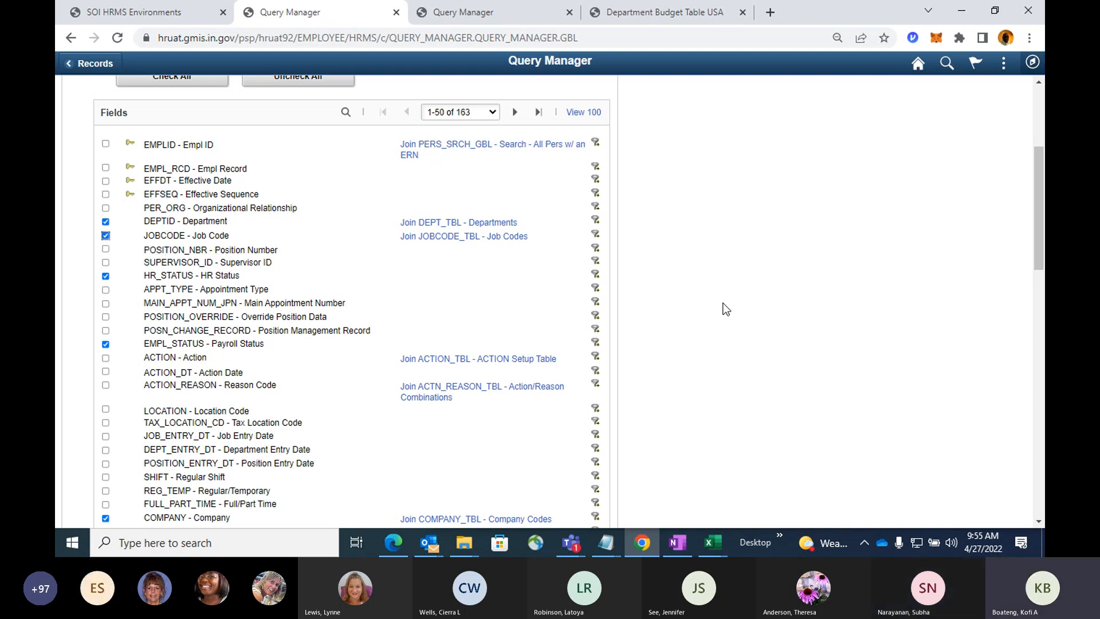
Save the modified SOI92_FIN_POSN_NOT_BUDGETED query and run it again.
scroll(695, 306, up, 4)
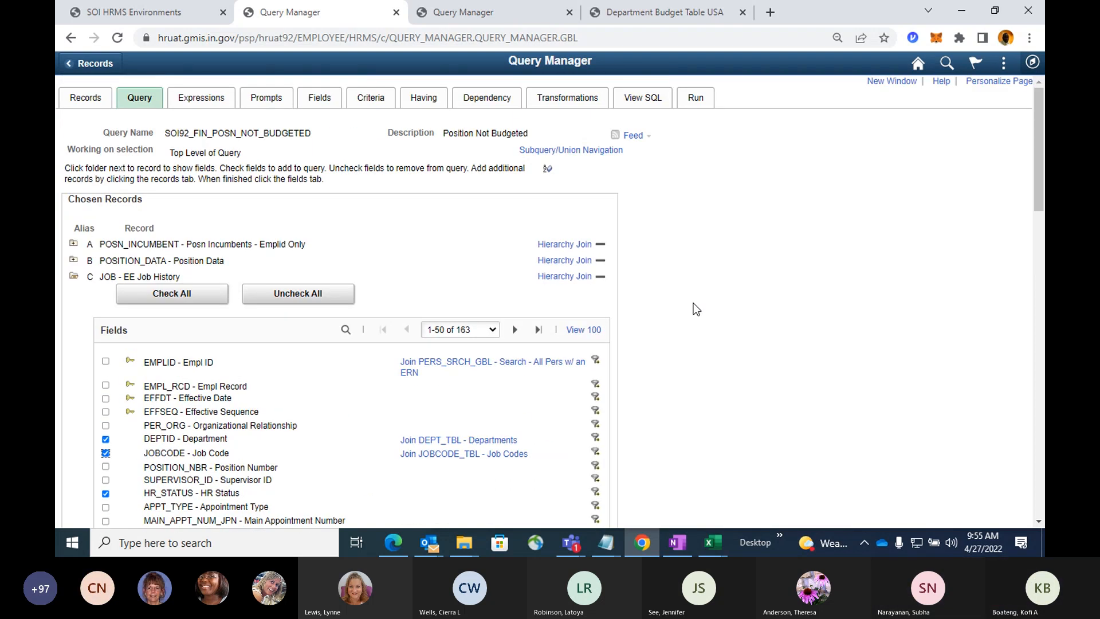
scroll(695, 310, down, 12)
scroll(560, 314, up, 1)
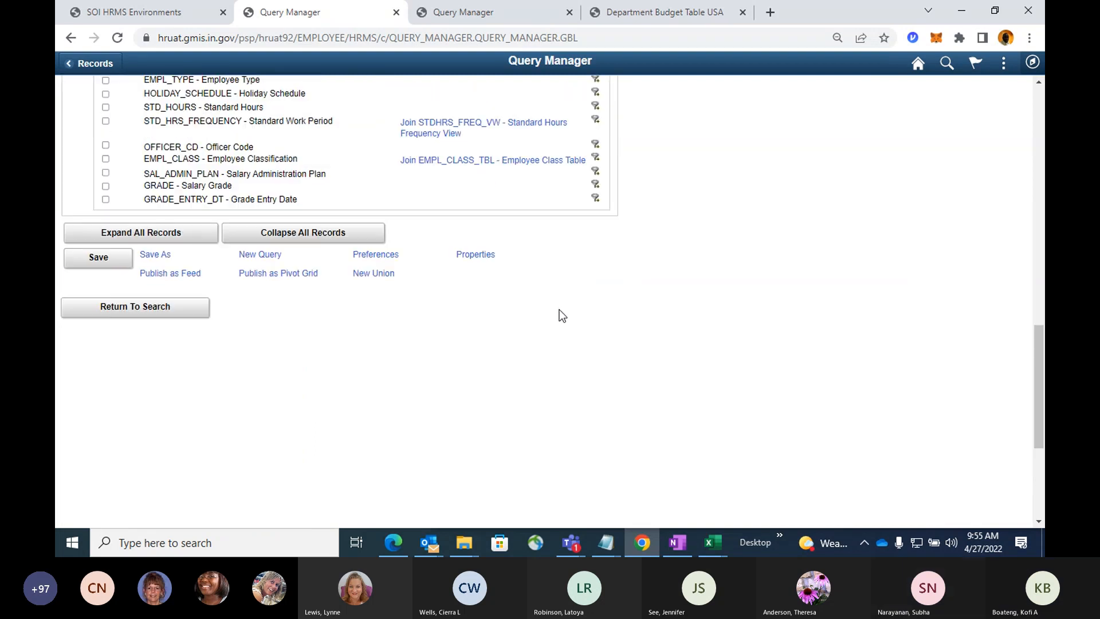
click(103, 256)
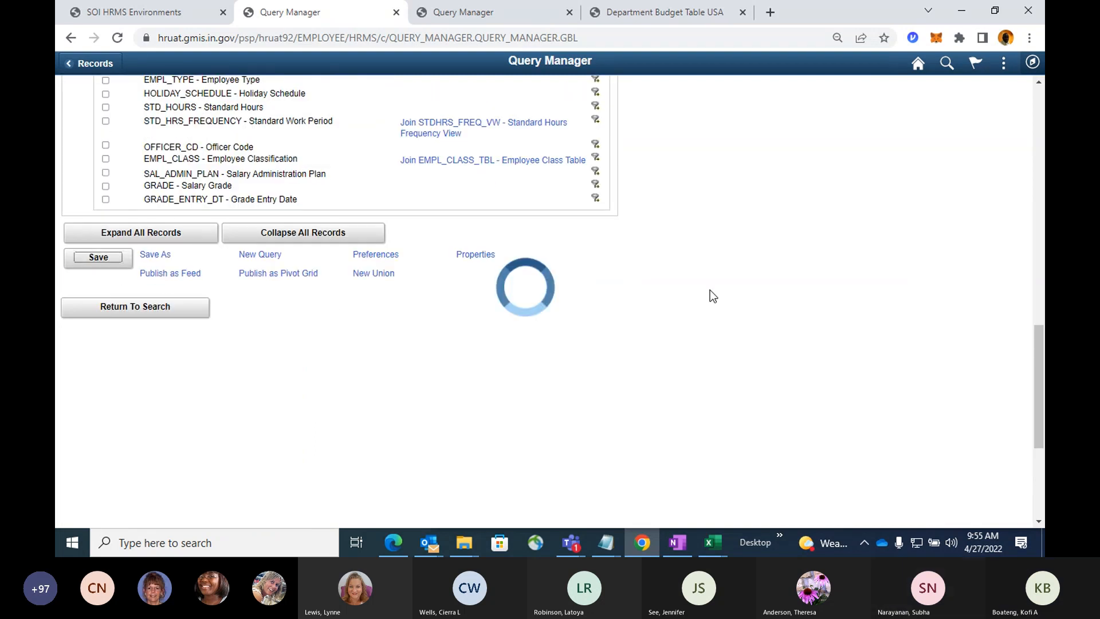
scroll(775, 281, up, 11)
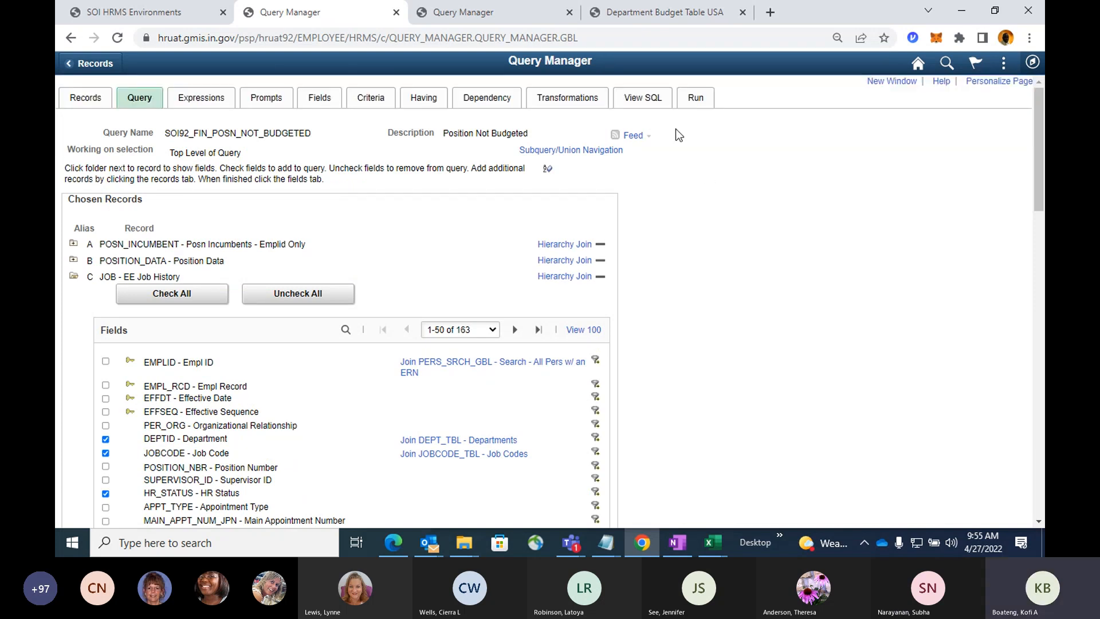
click(695, 100)
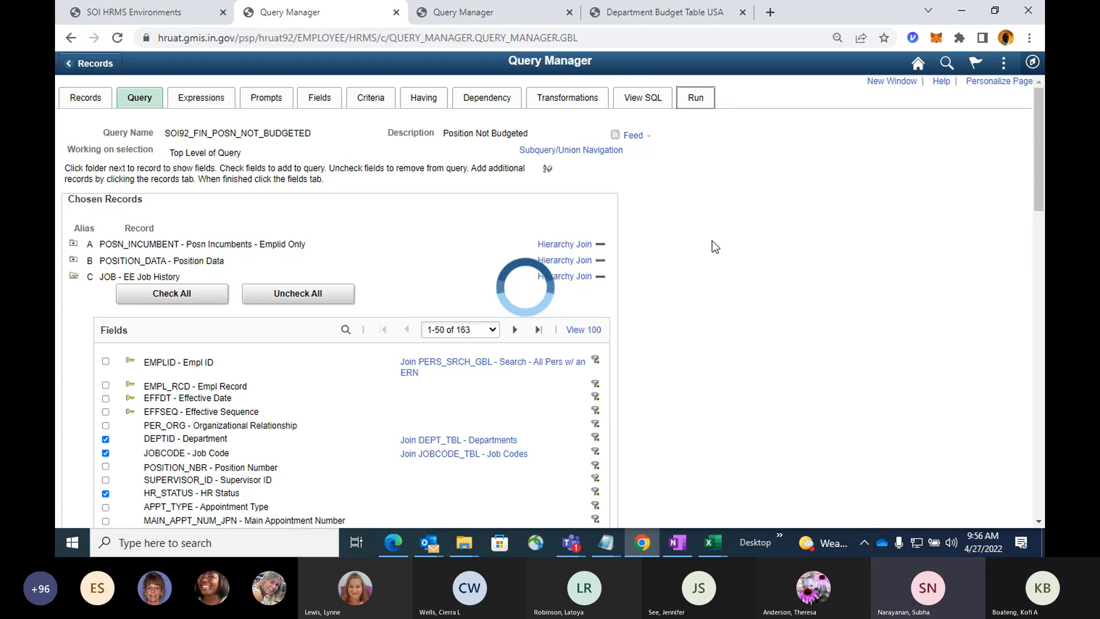
Copy position number 10072291 from the first query result into the new department budget entry and add the entry.
click(654, 14)
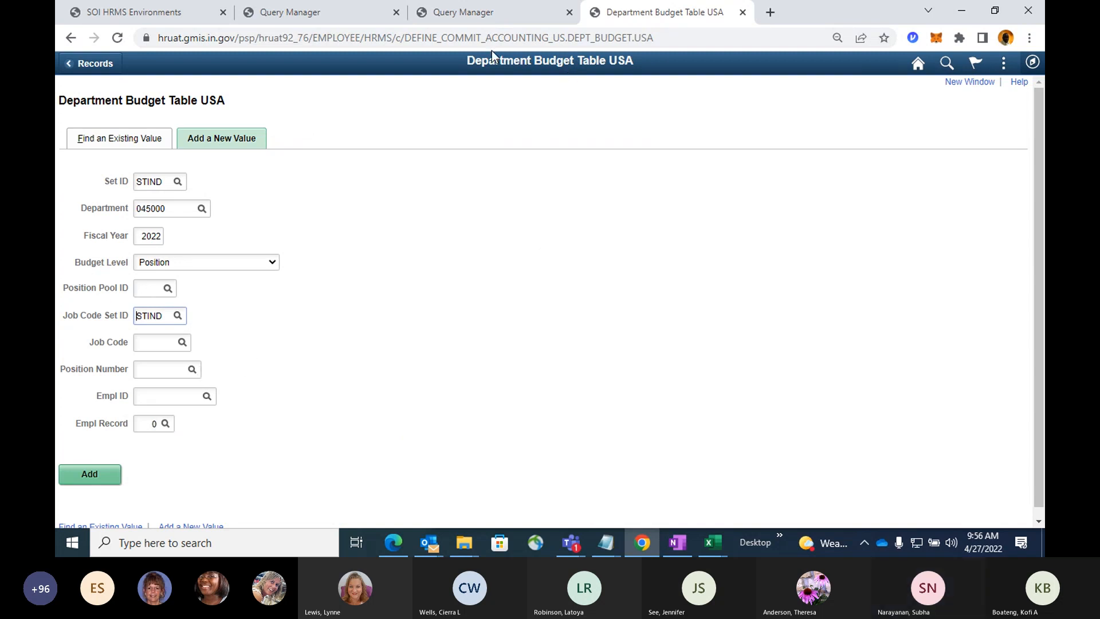
click(363, 17)
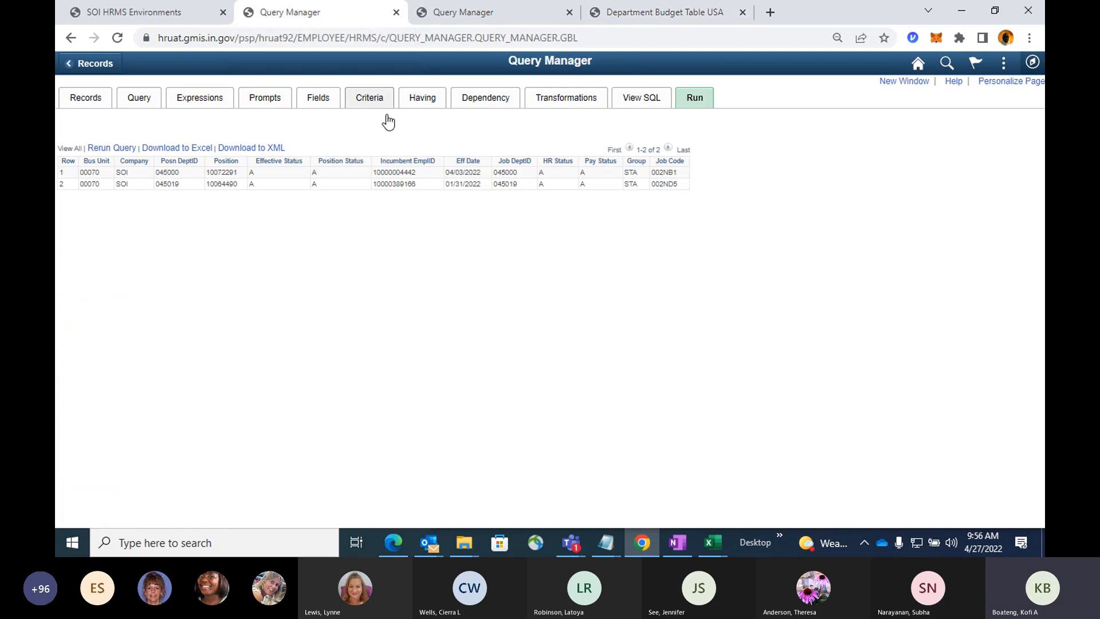
double_click(232, 172)
key(ctrl+c)
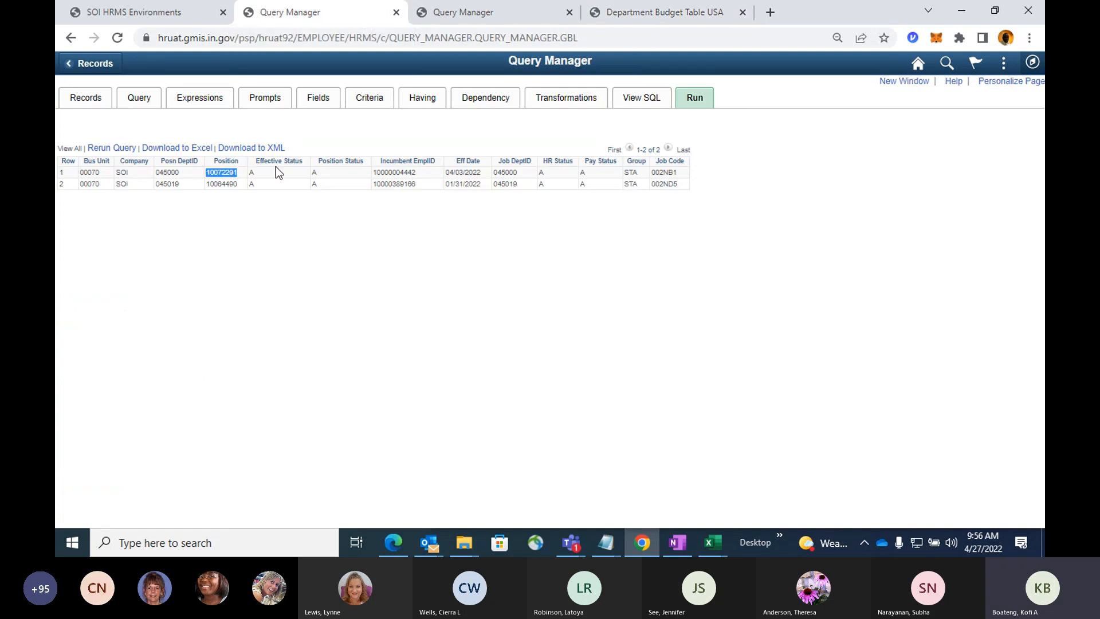
click(448, 18)
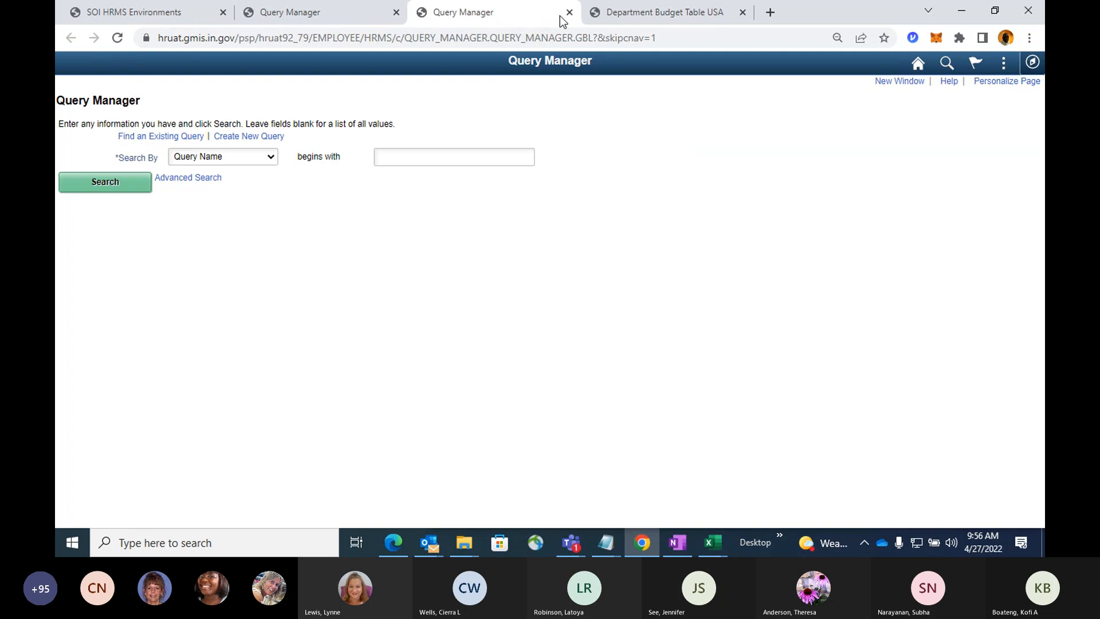
click(608, 16)
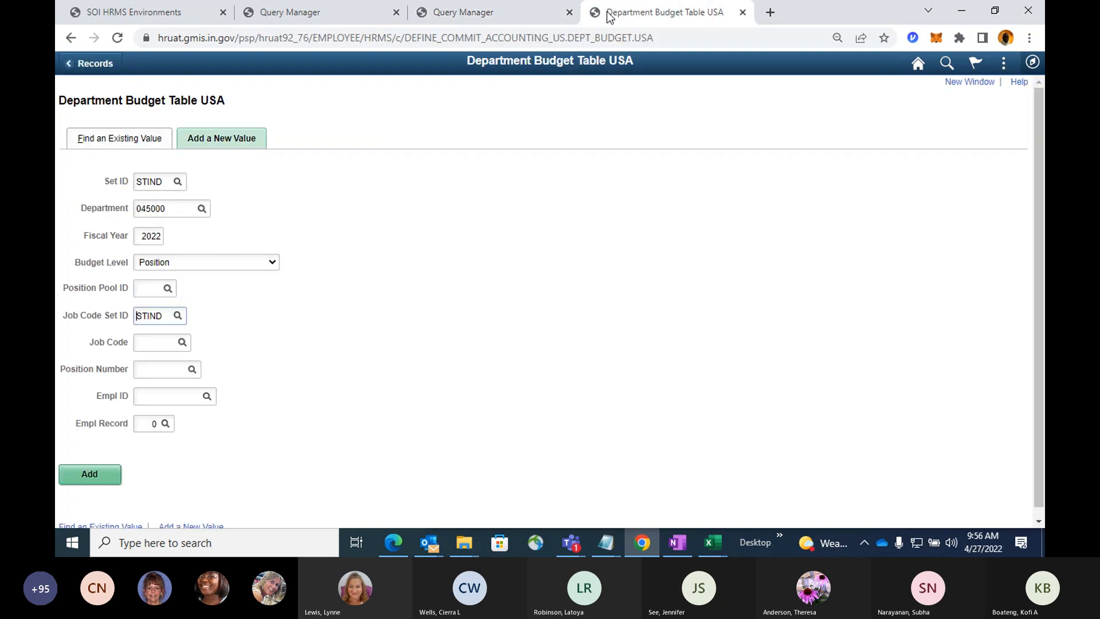
click(173, 366)
key(ctrl+v)
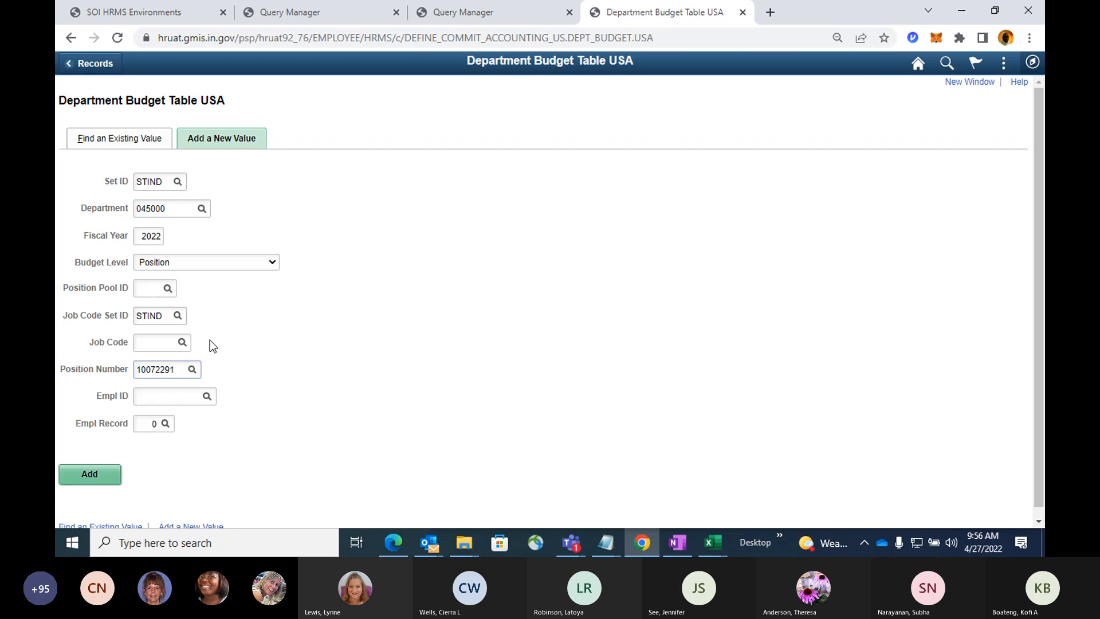
click(112, 478)
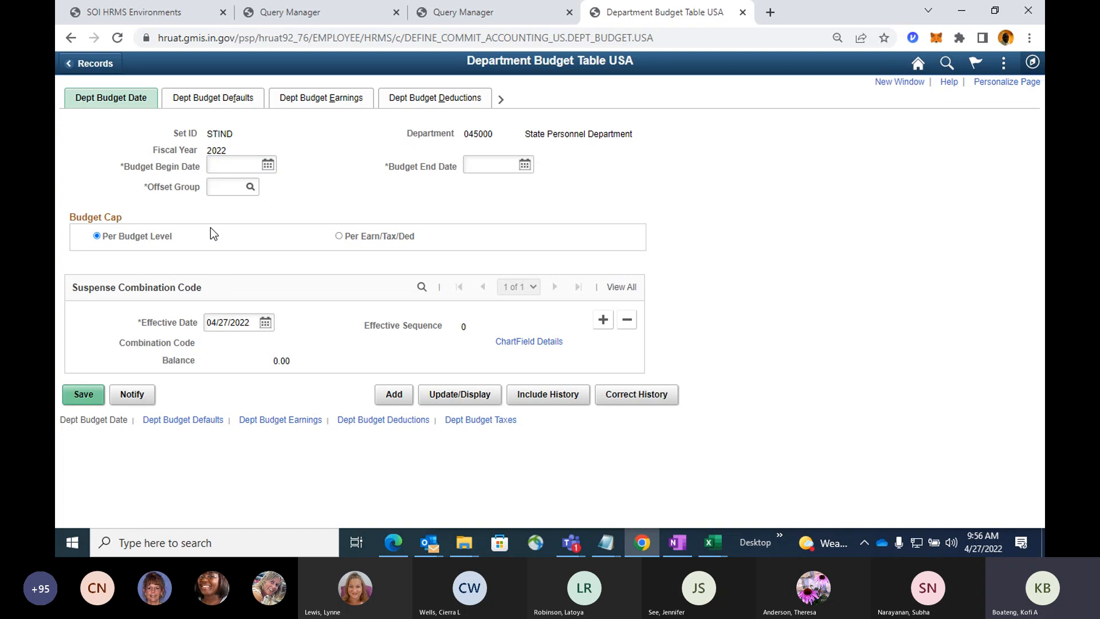
Set the department budget's begin date to 07/01/2021 using the calendar.
click(270, 170)
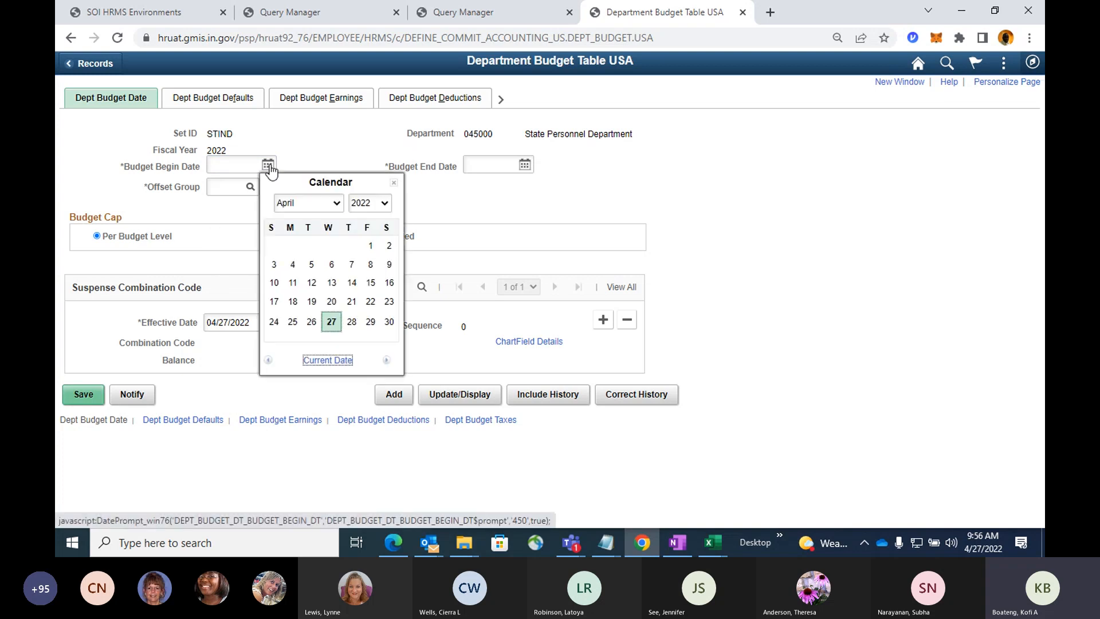
click(336, 204)
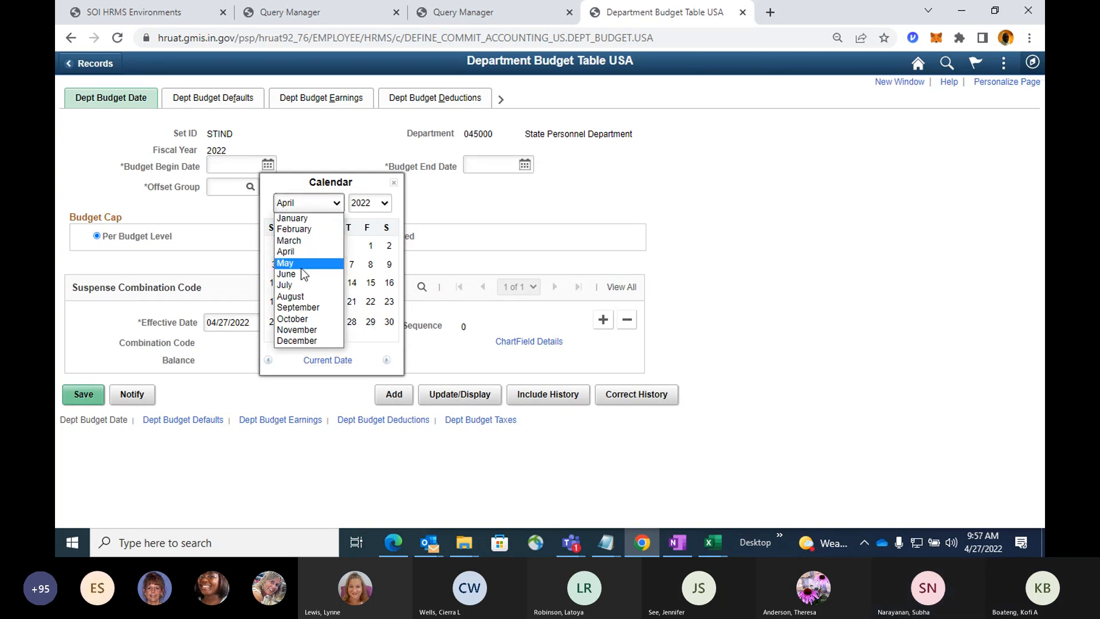
click(292, 285)
click(366, 205)
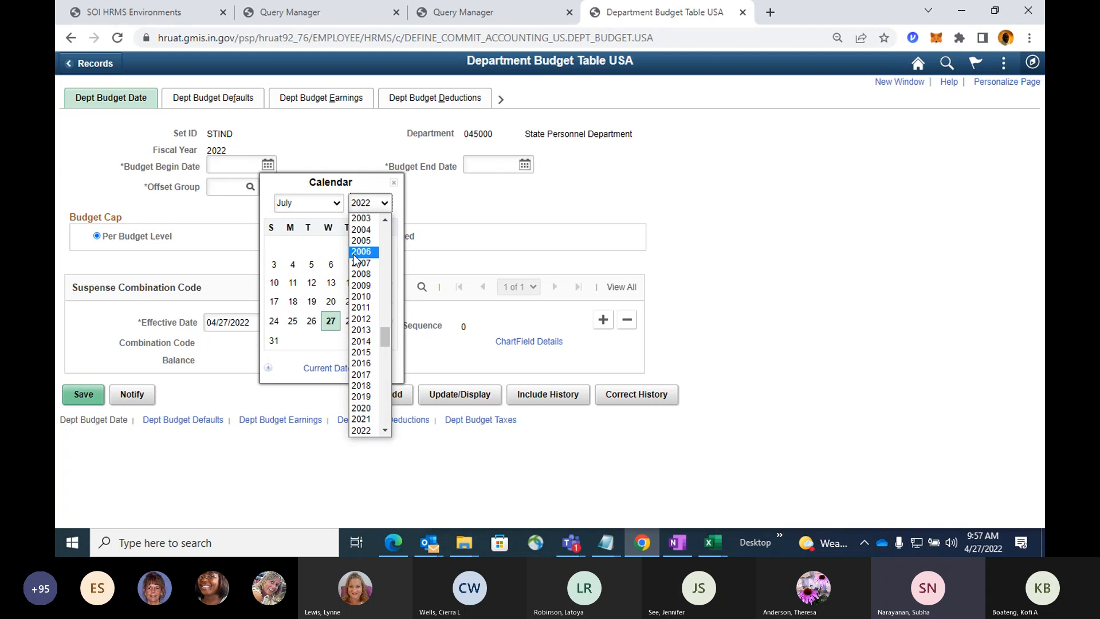
click(364, 419)
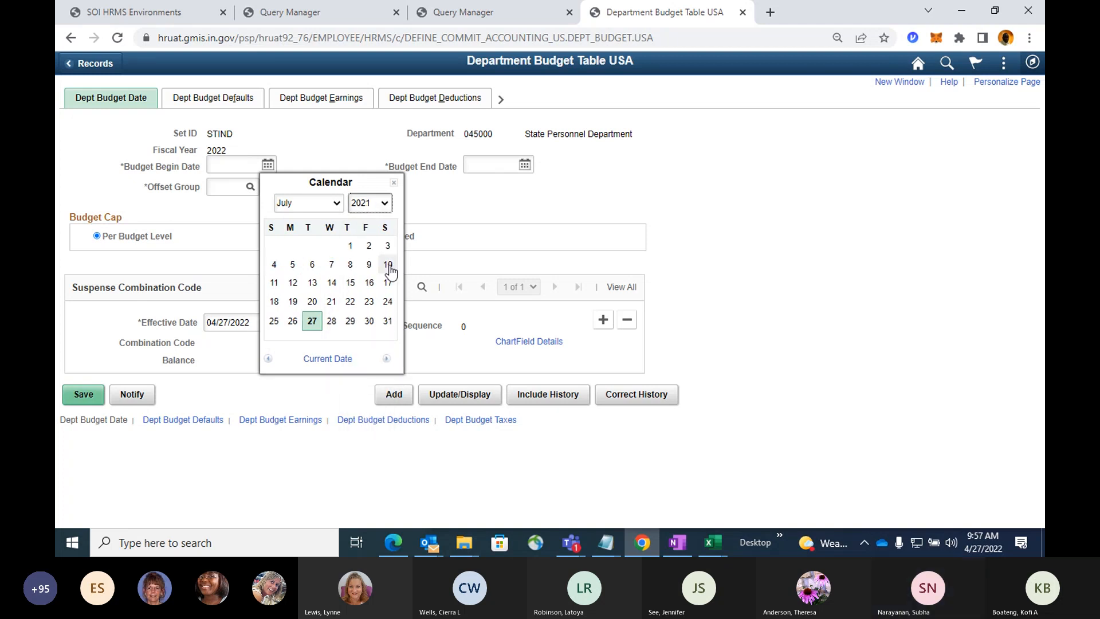
click(349, 248)
Set the department budget's end date to 06/30/2022 using the calendar.
click(521, 167)
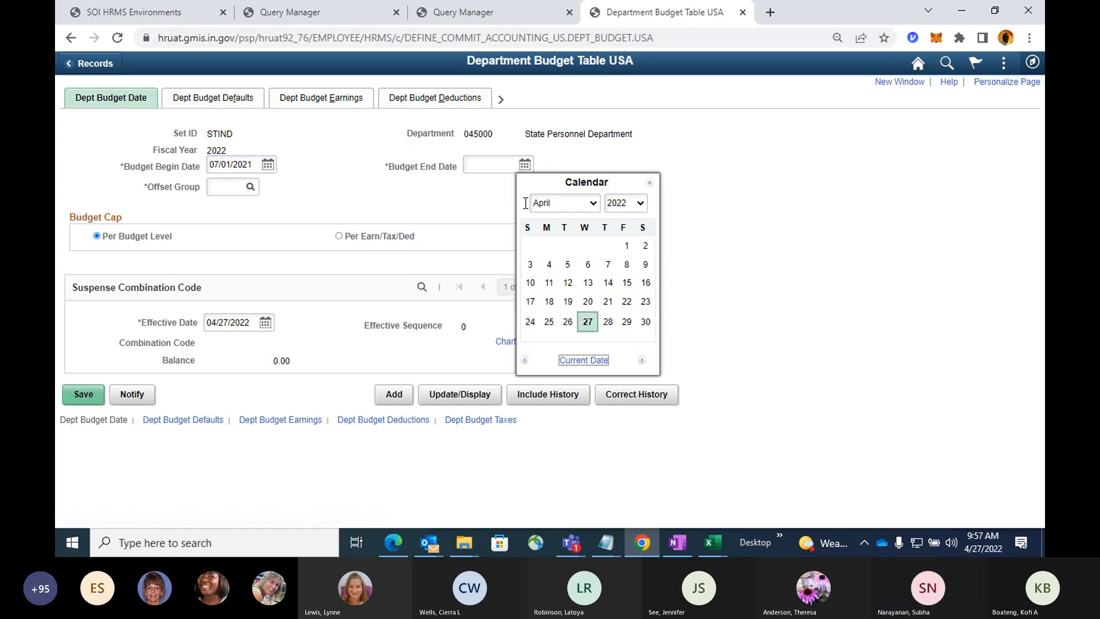
click(561, 204)
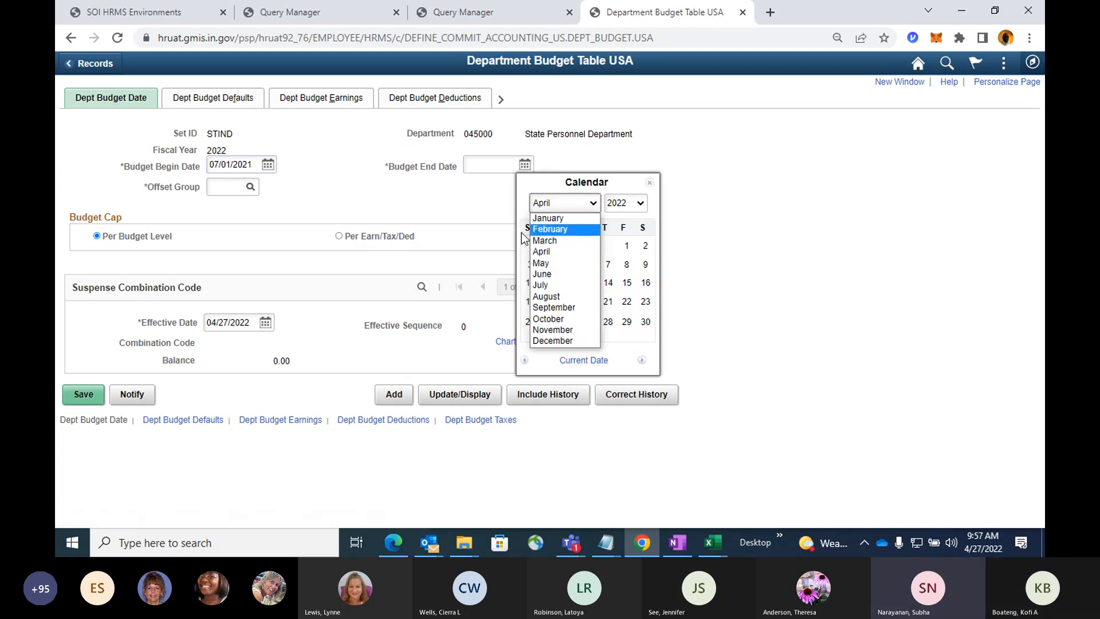
click(542, 274)
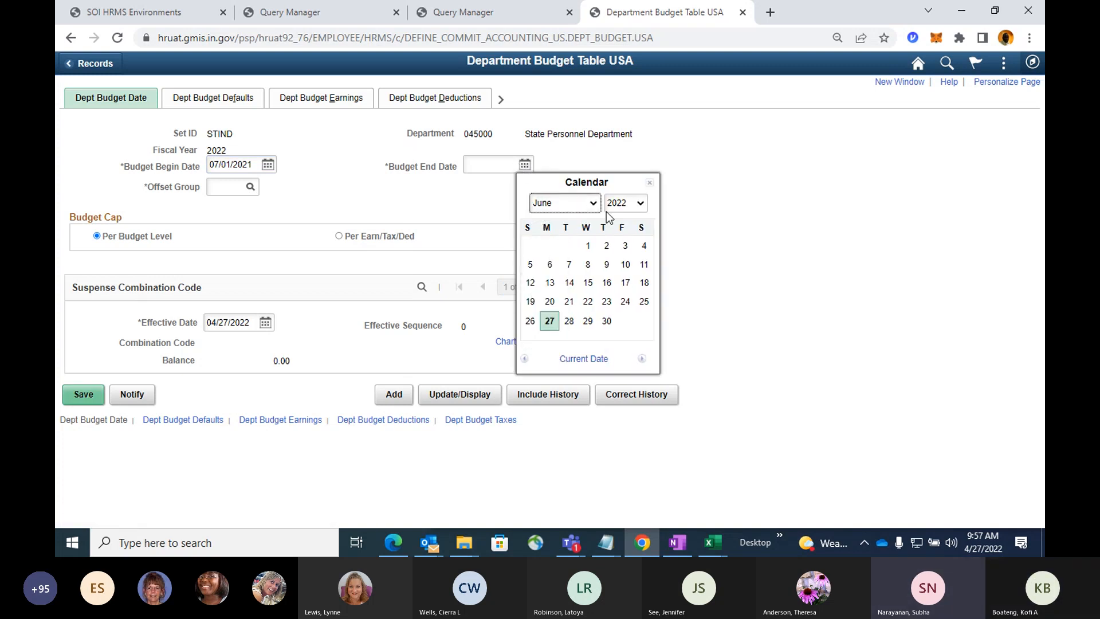
click(607, 321)
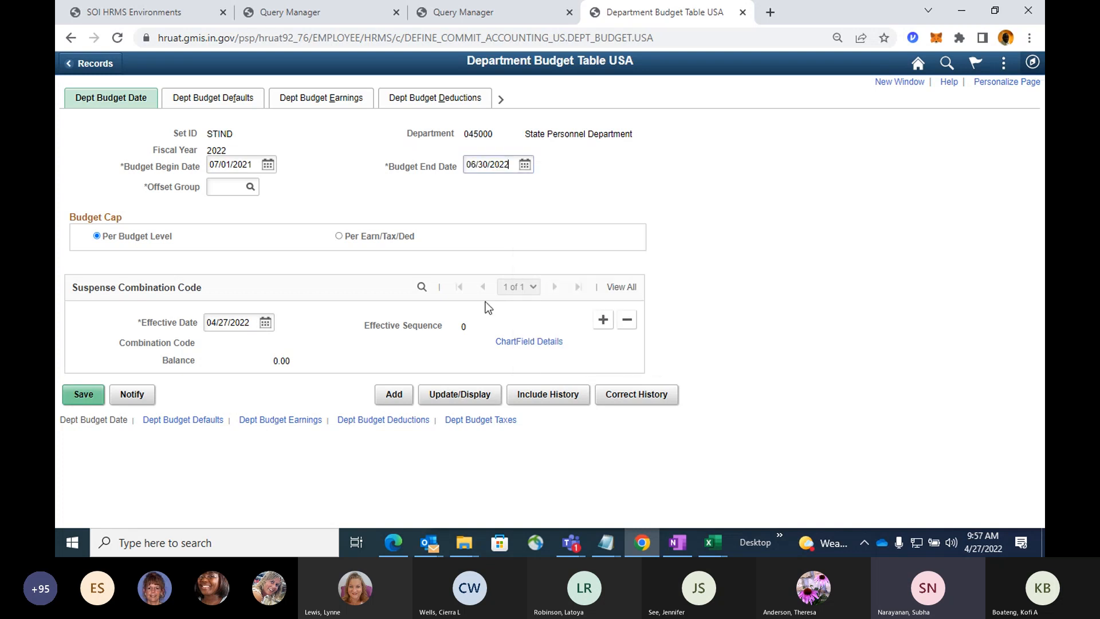
Set the suspense combination code's effective date to 07/01/2021 and choose SOI as the offset group.
click(264, 324)
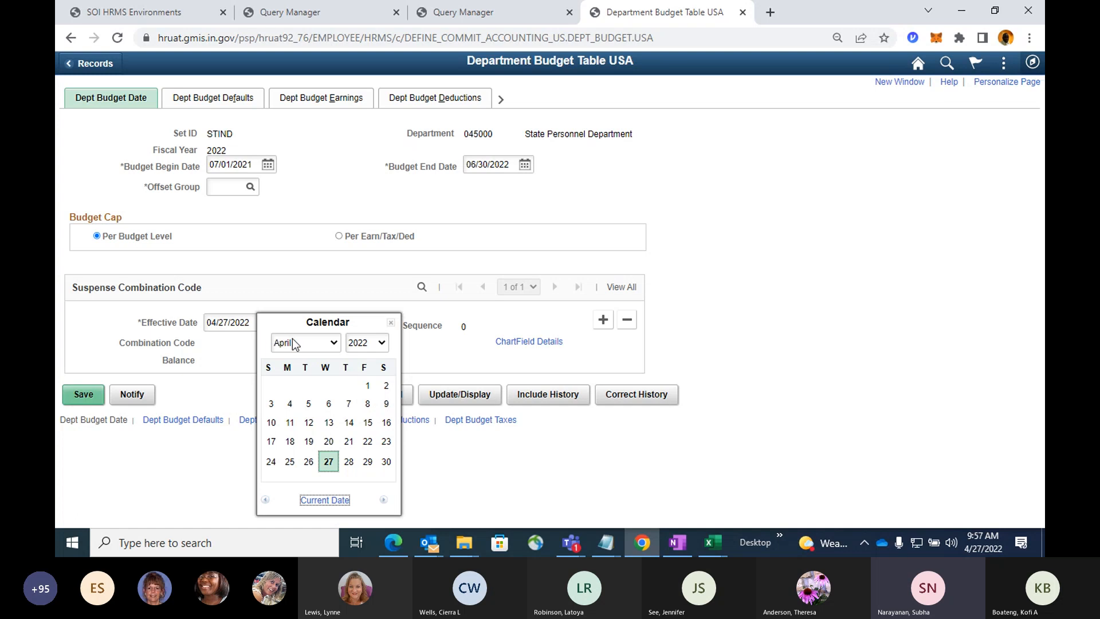
click(297, 341)
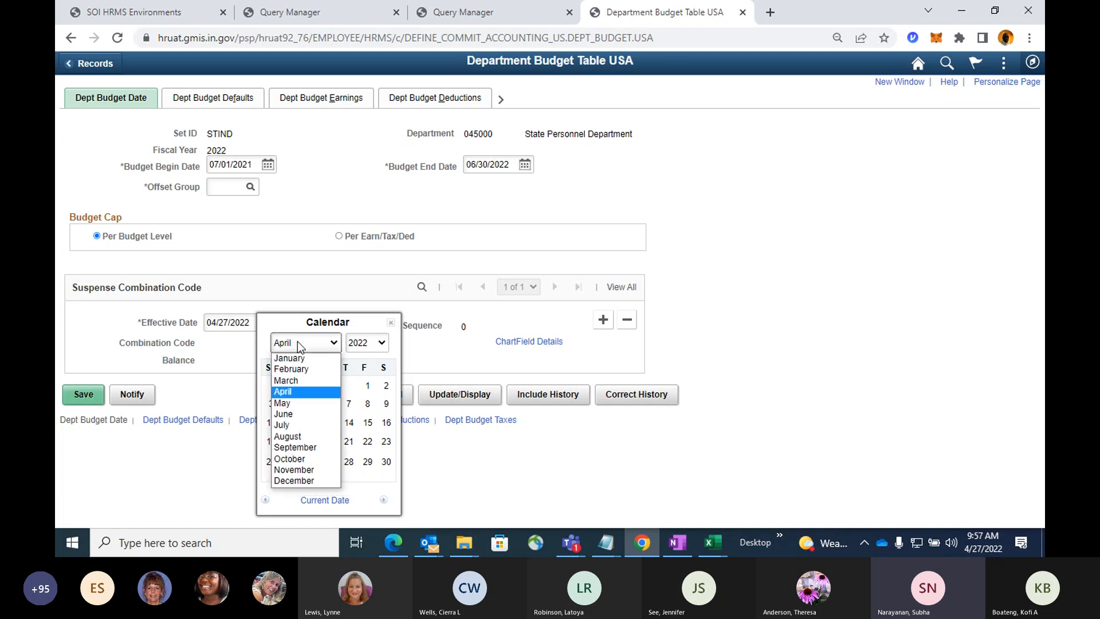
click(309, 427)
click(367, 343)
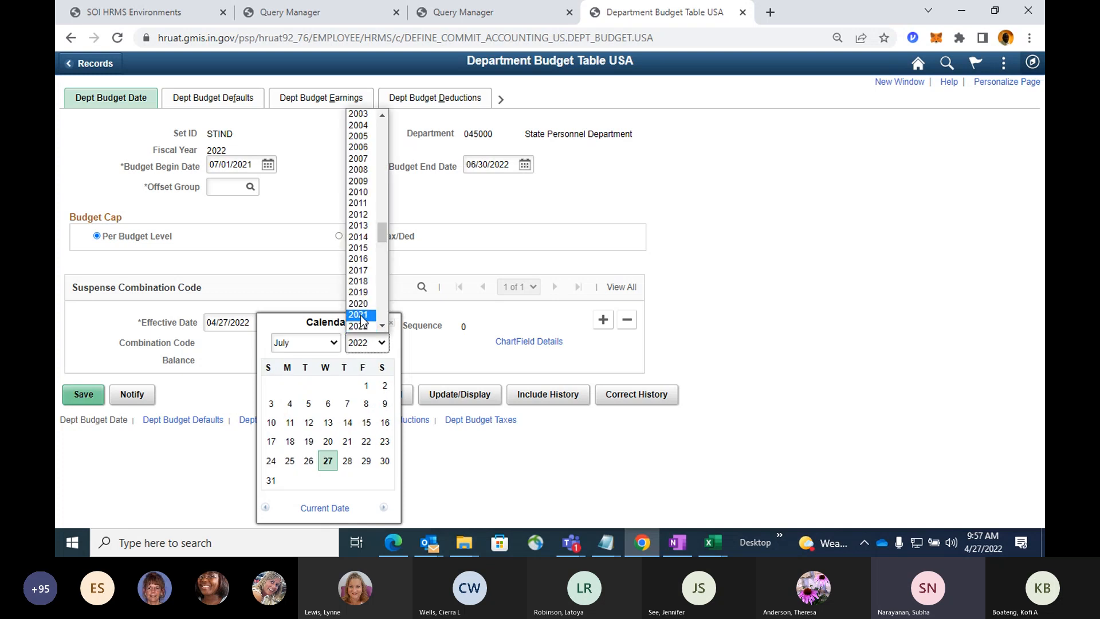
click(360, 321)
click(348, 386)
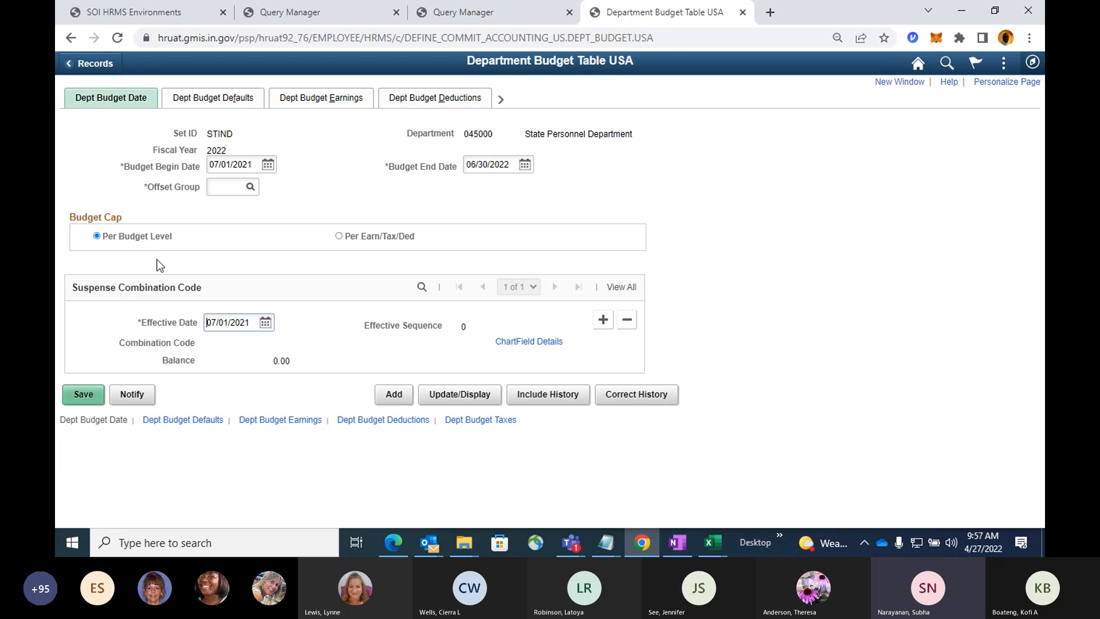
click(250, 188)
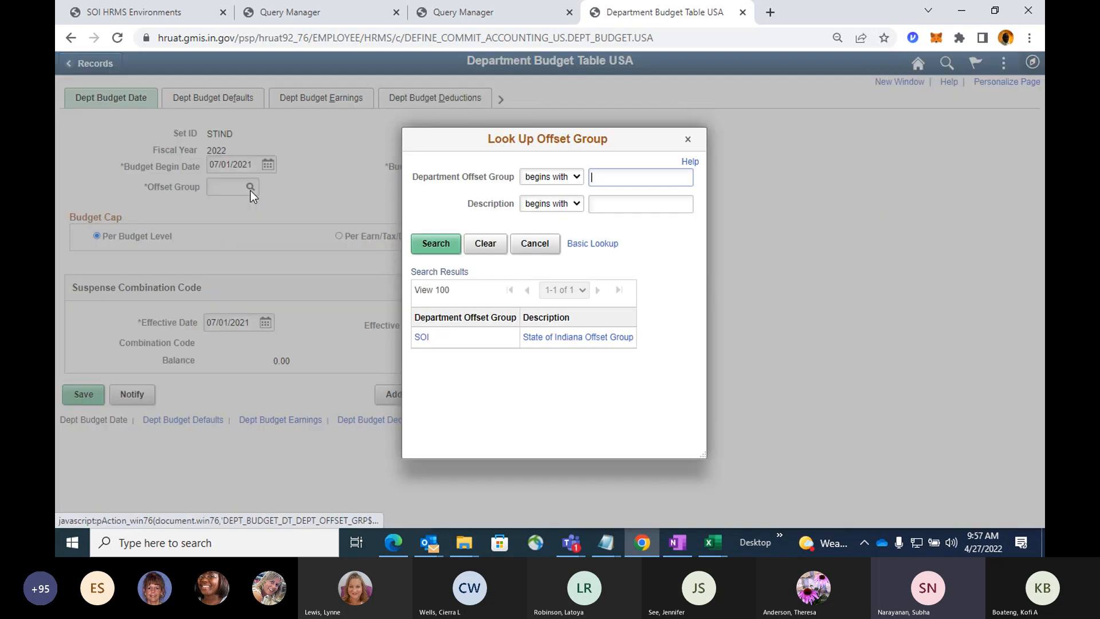
click(425, 341)
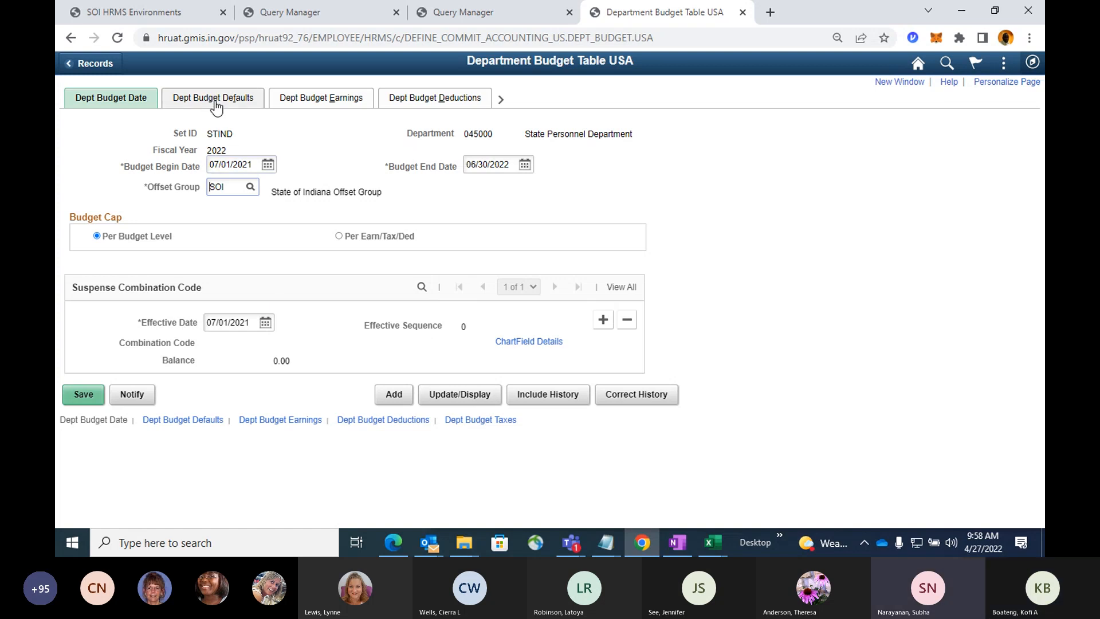
Open the speed type search from the suspense combination code's ChartField details.
click(515, 341)
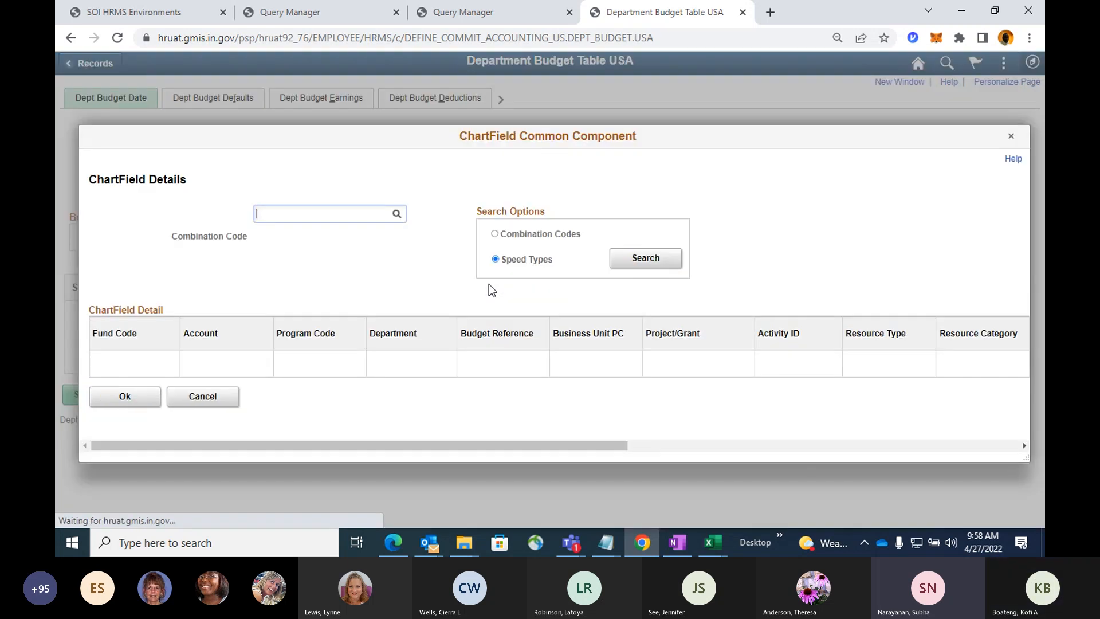
click(623, 257)
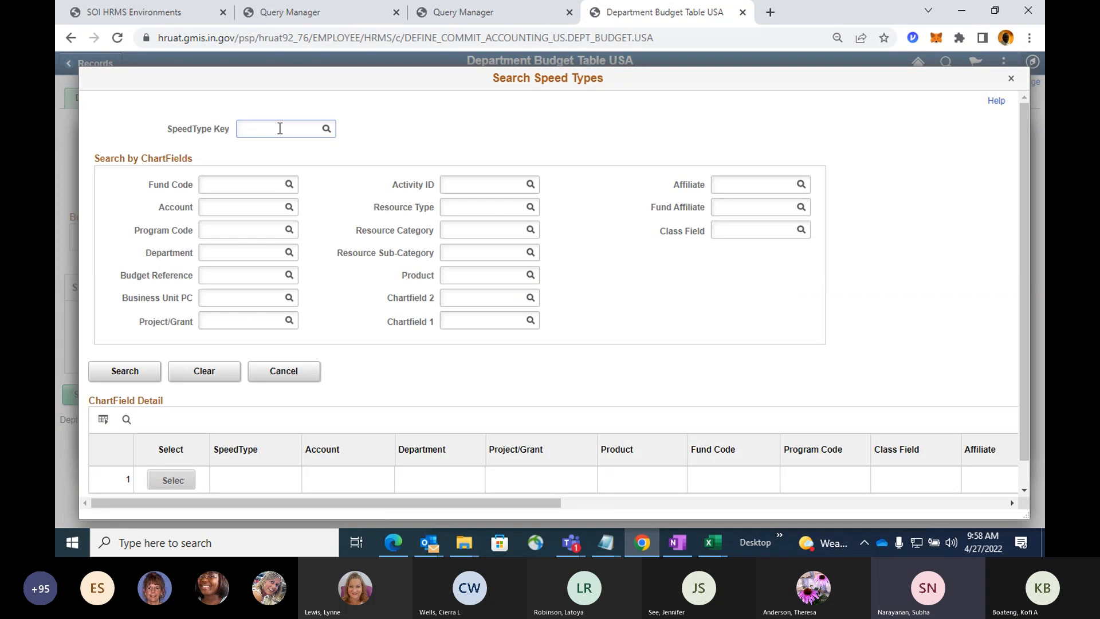
text(070)
click(325, 130)
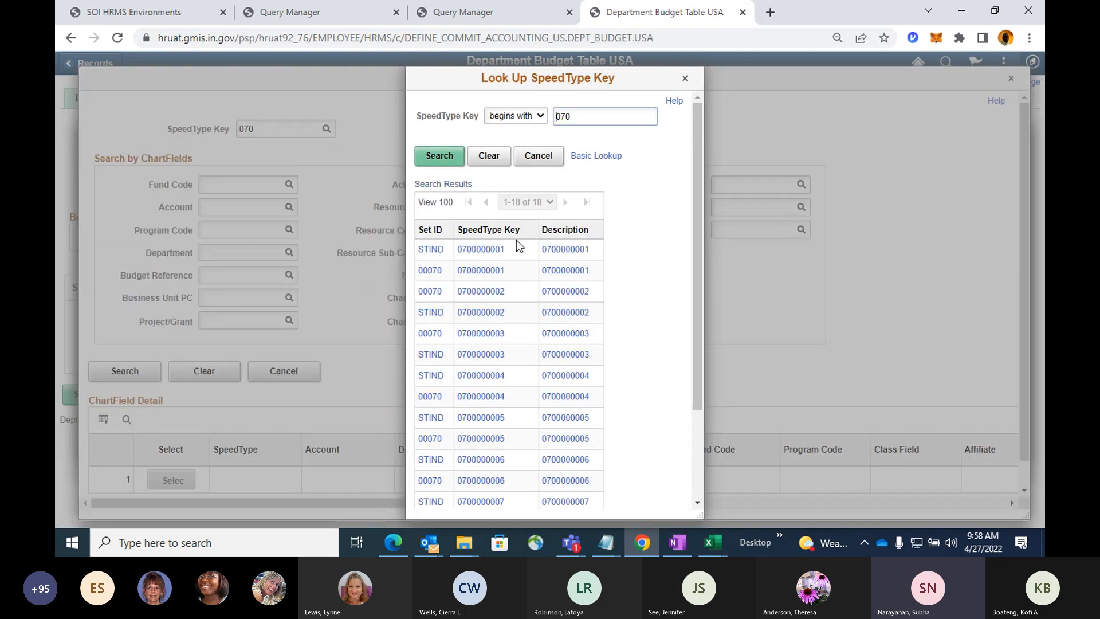
scroll(517, 240, down, 2)
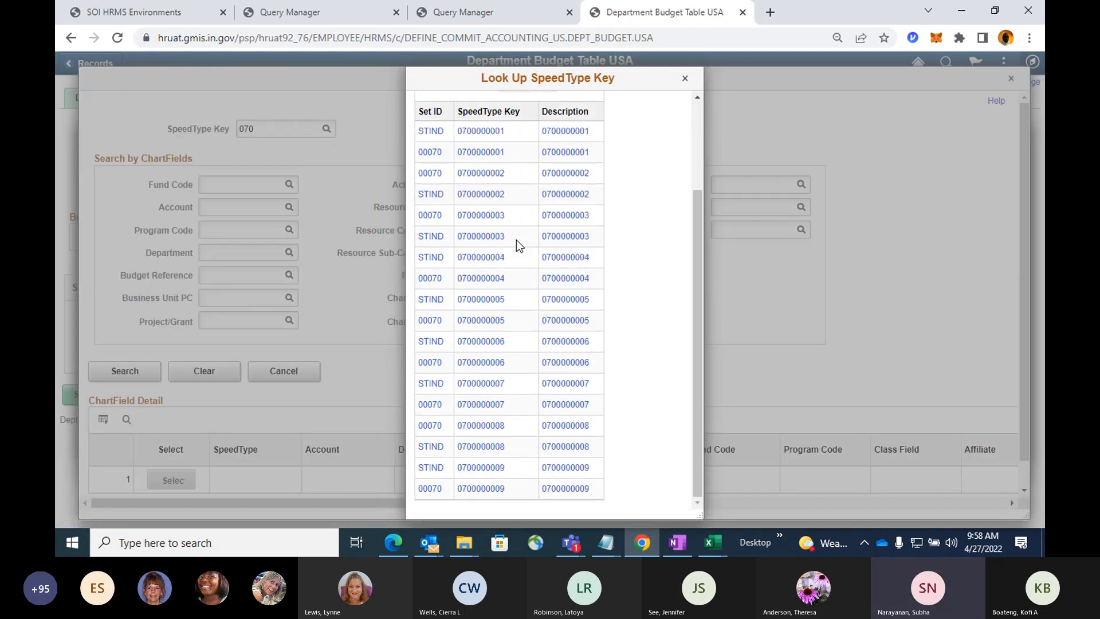
scroll(517, 240, up, 2)
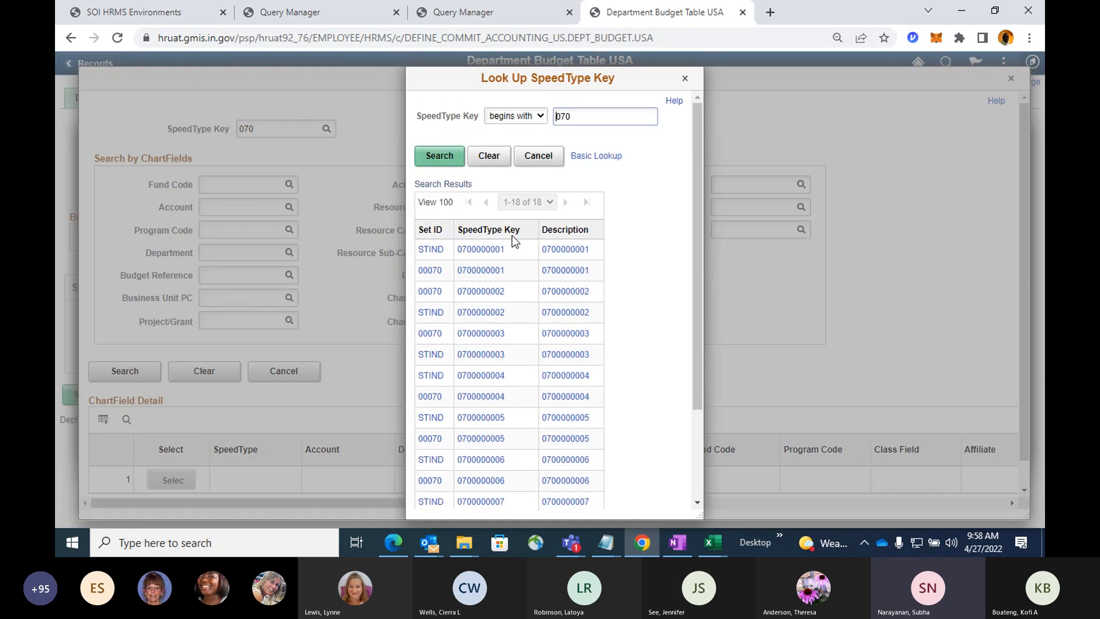
click(546, 159)
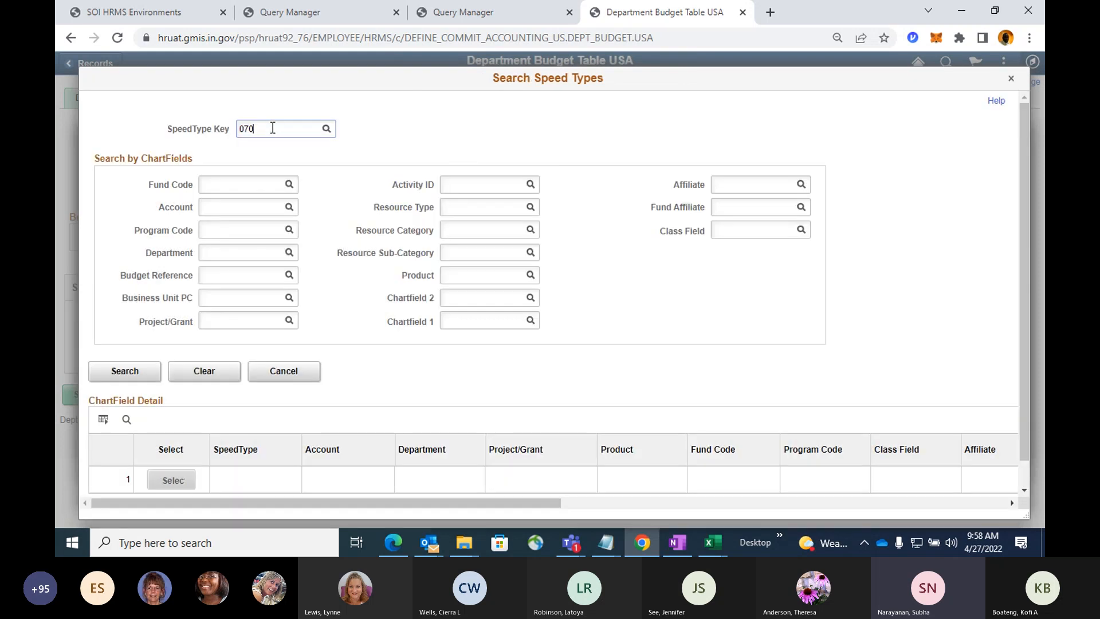
Look up SpeedType keys matching %SUS% and sort the results by Set ID.
drag(273, 127, 164, 128)
click(325, 129)
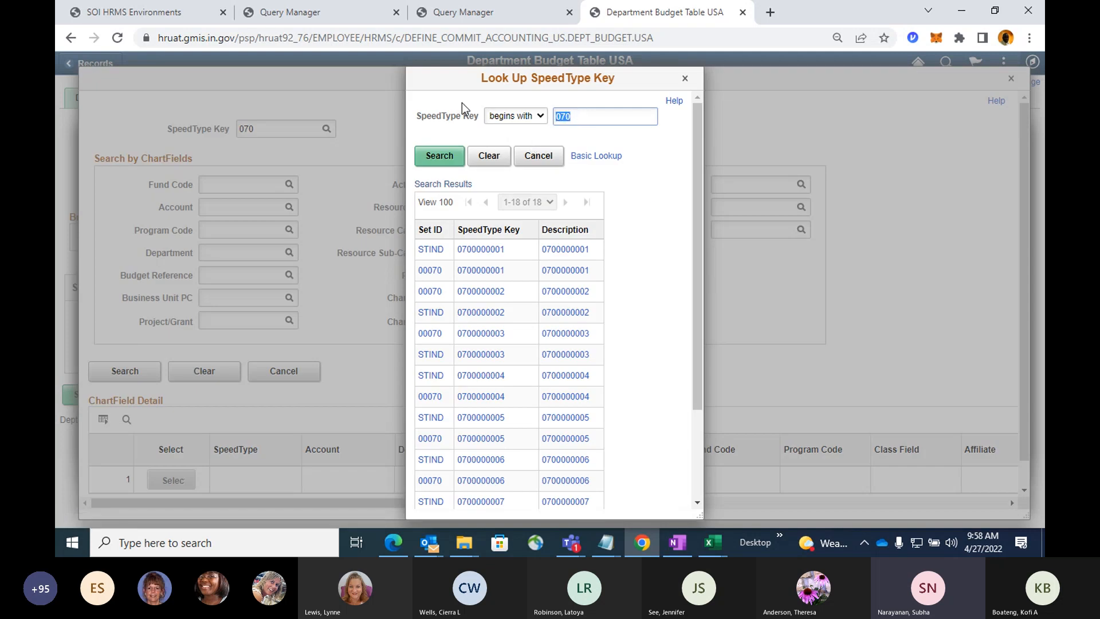
text(%%SUS)
key(Return)
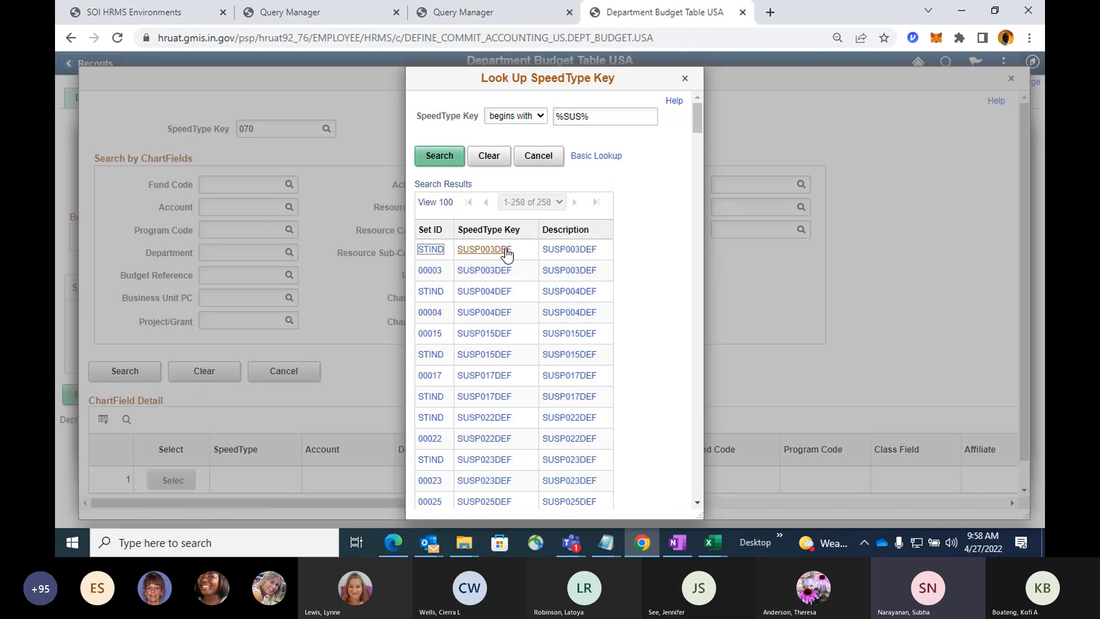
click(487, 230)
click(430, 231)
Choose SpeedType SUSP070DEF under Set ID 00070 and apply its first ChartField line as the suspense combination code.
scroll(504, 255, down, 1)
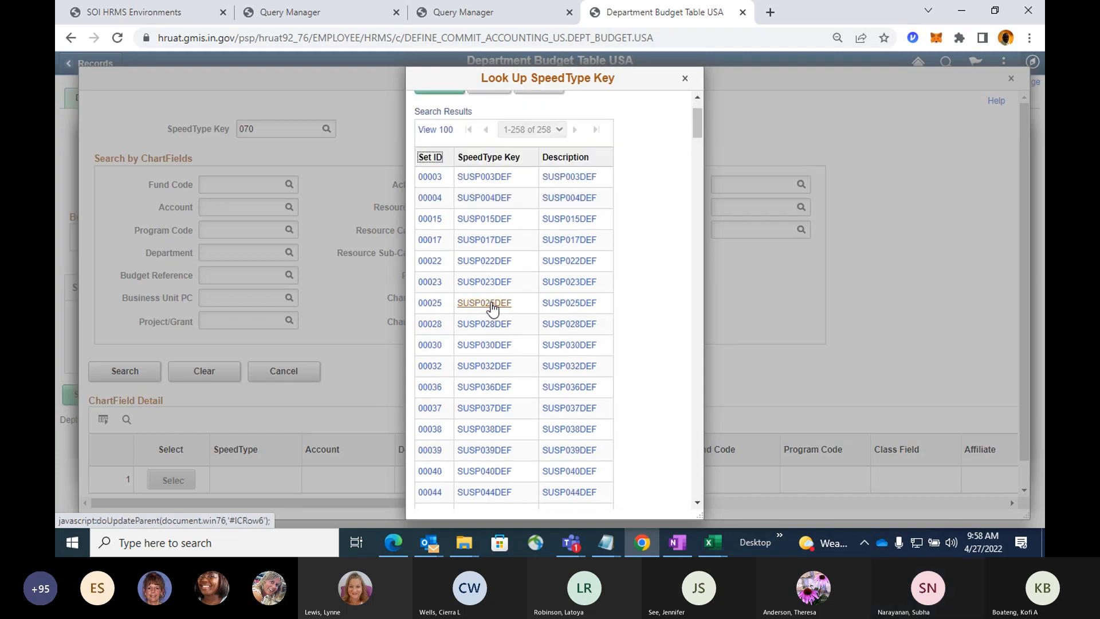
scroll(489, 304, down, 1)
scroll(489, 308, down, 2)
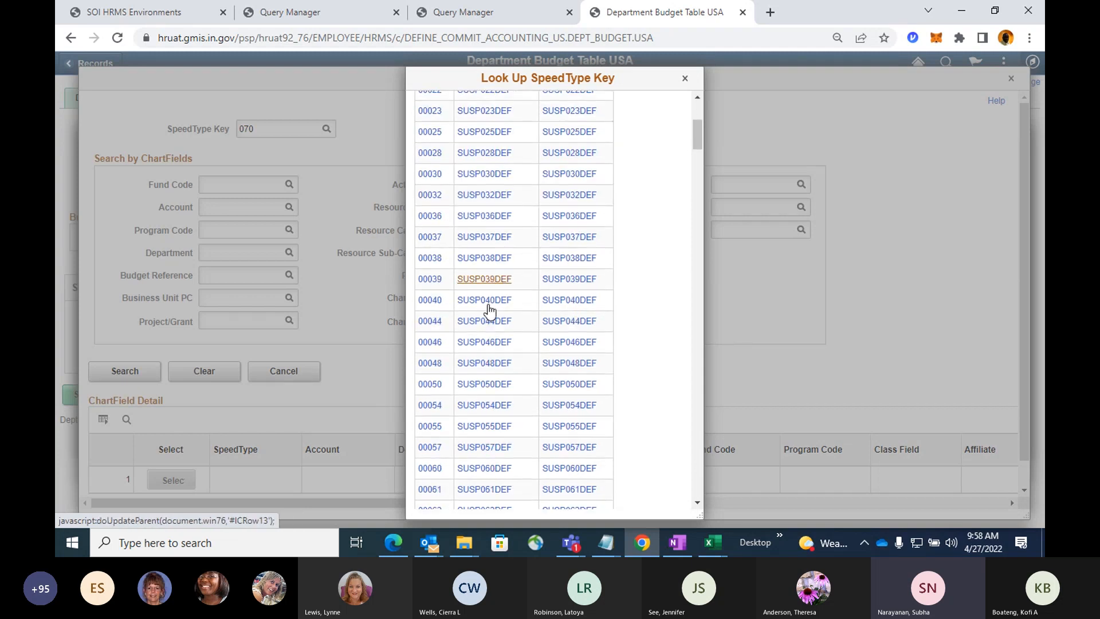
scroll(489, 310, down, 1)
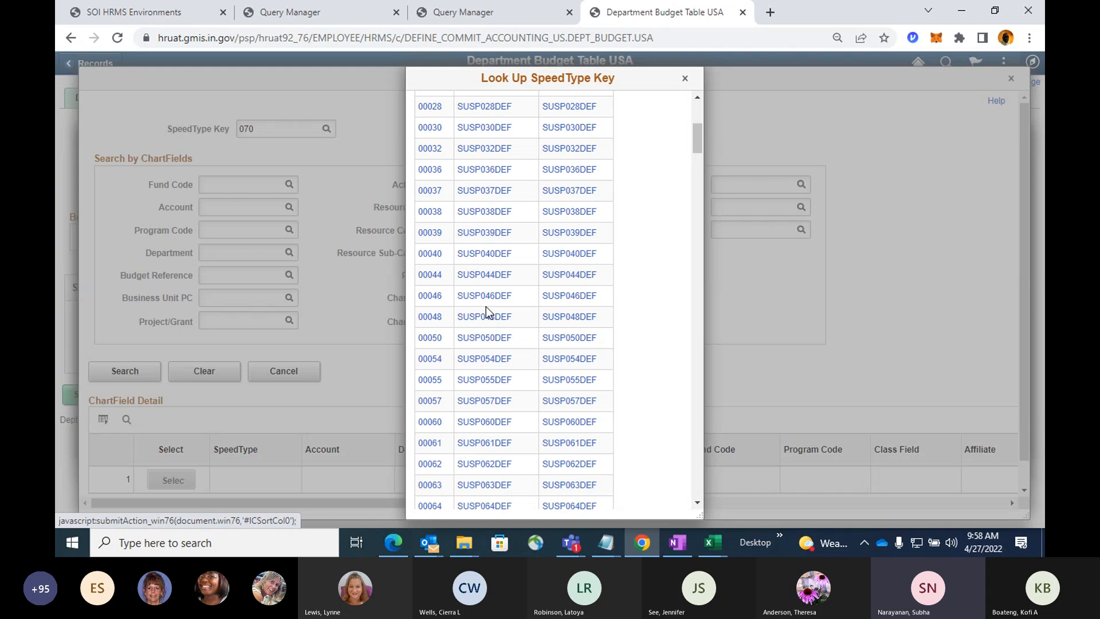
scroll(473, 411, down, 3)
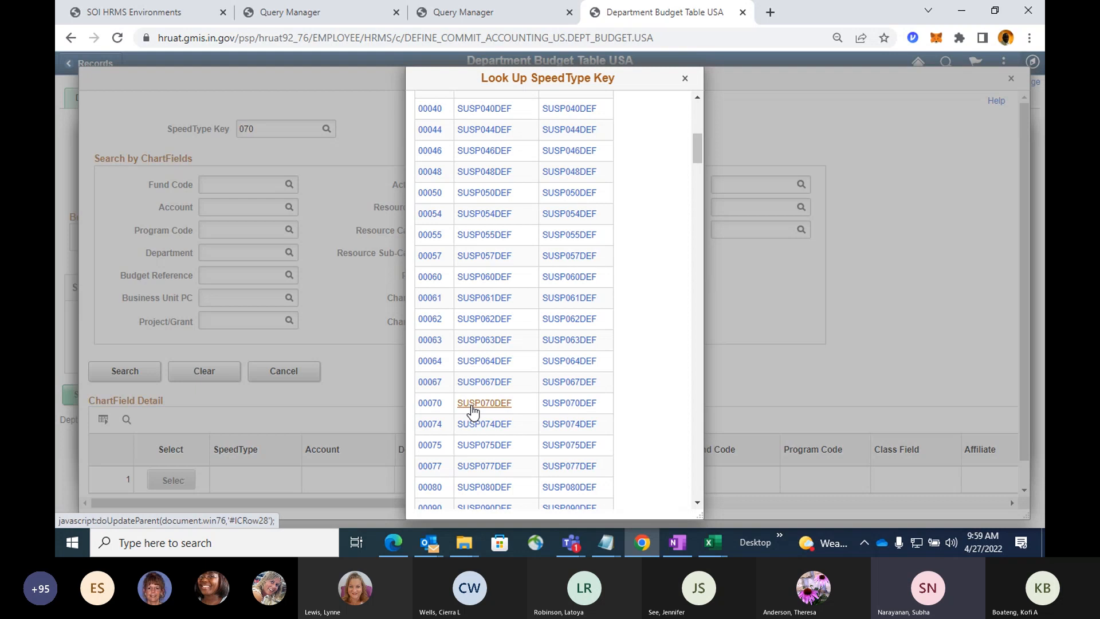
click(471, 404)
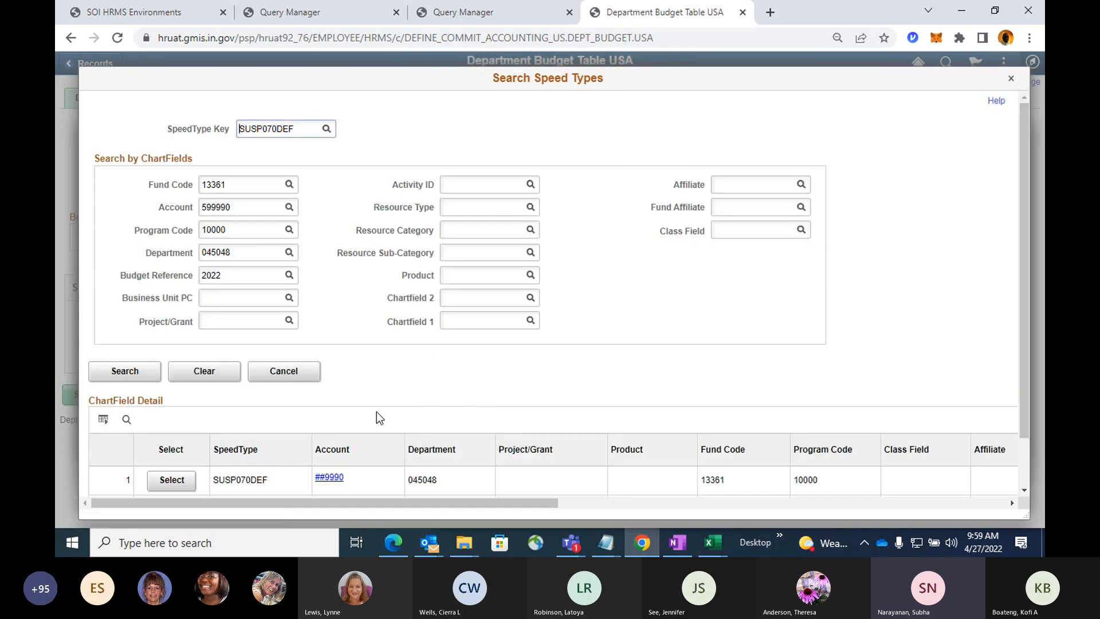
scroll(339, 379, down, 1)
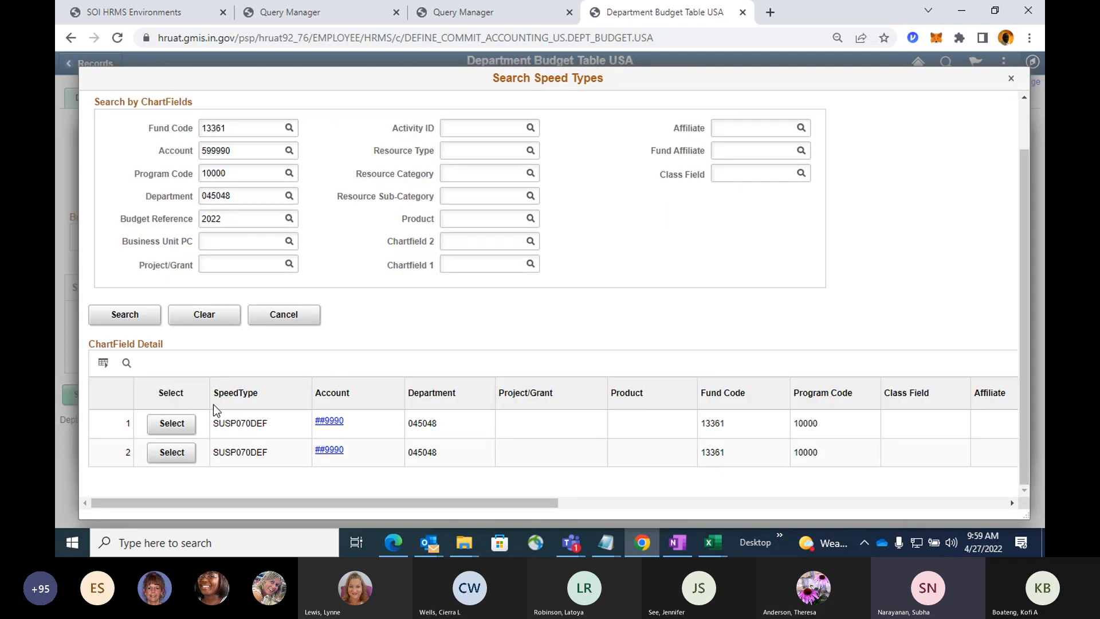
click(179, 427)
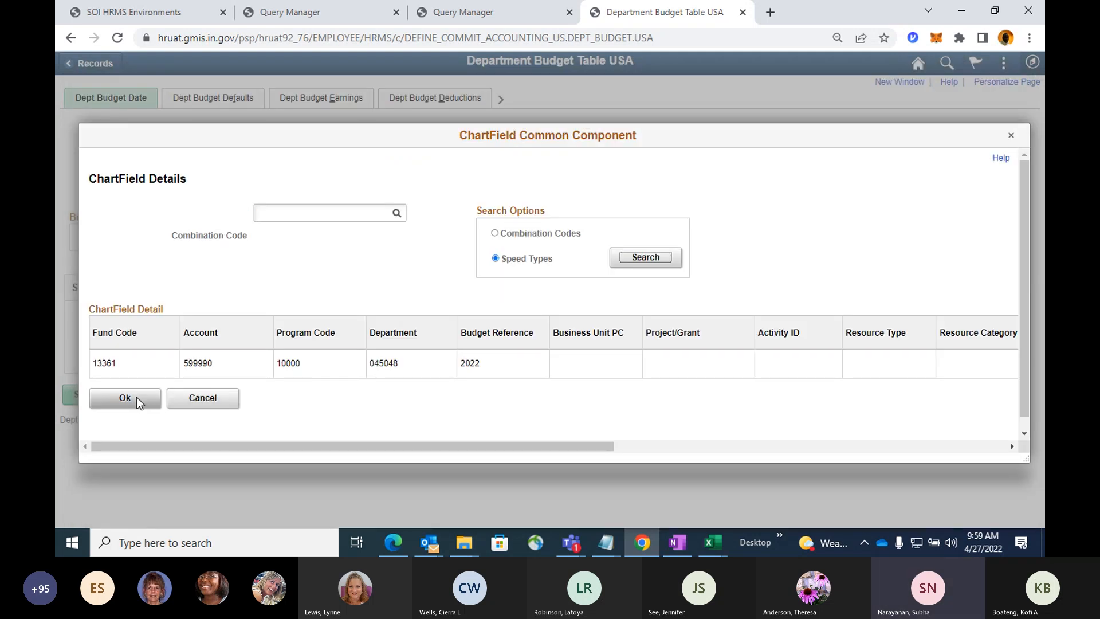
click(127, 397)
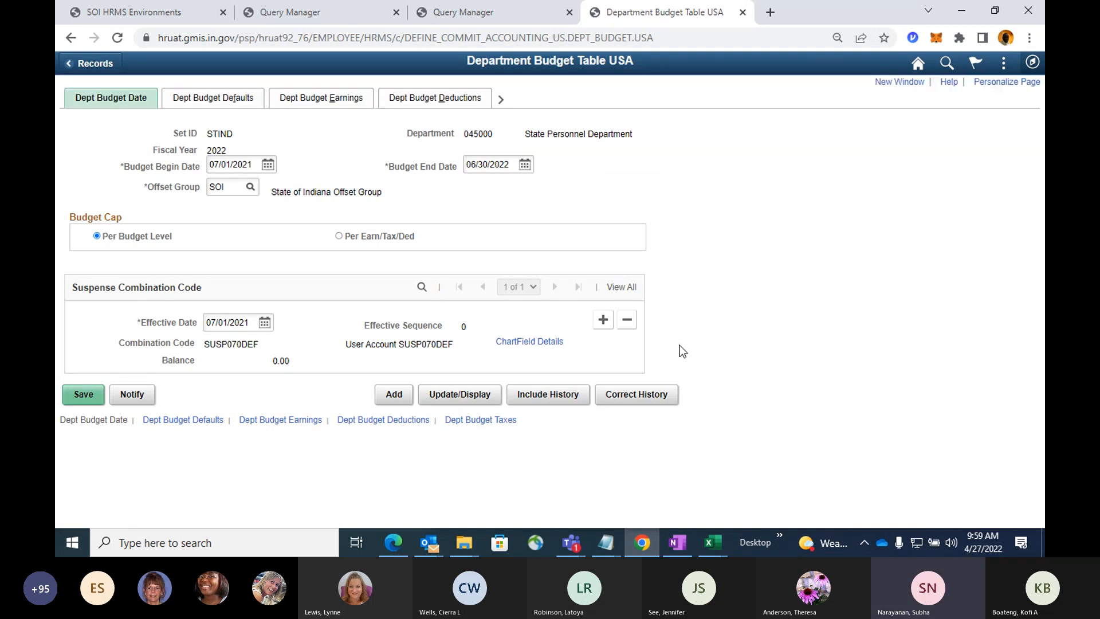
Display the budget defaults and the budget earnings page, and expand the Earnings Distribution grid to show all its columns.
click(241, 103)
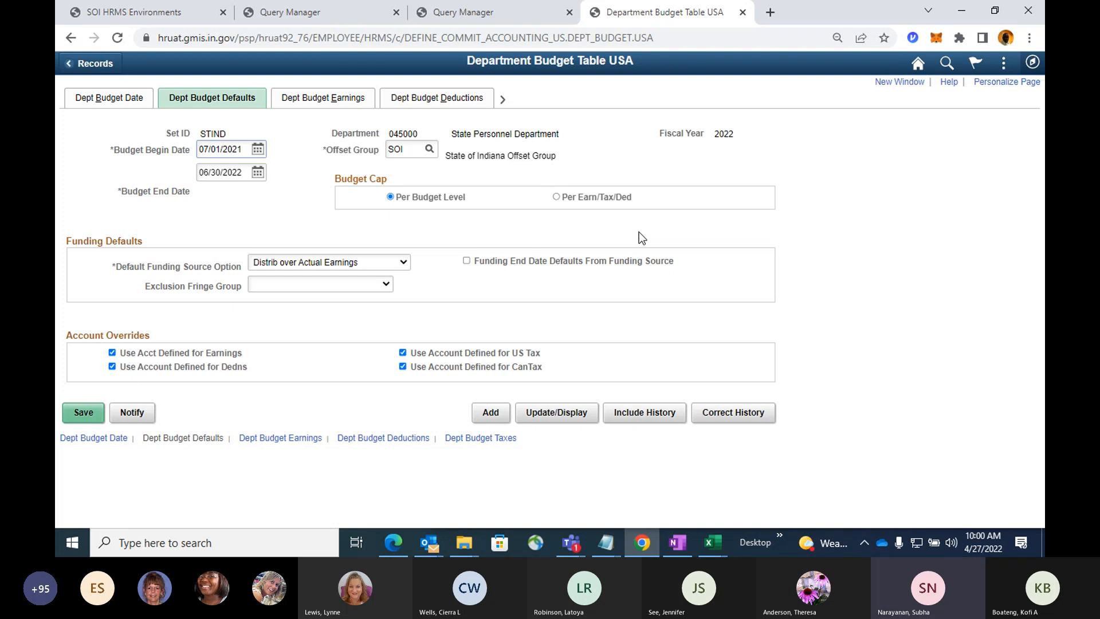
click(331, 104)
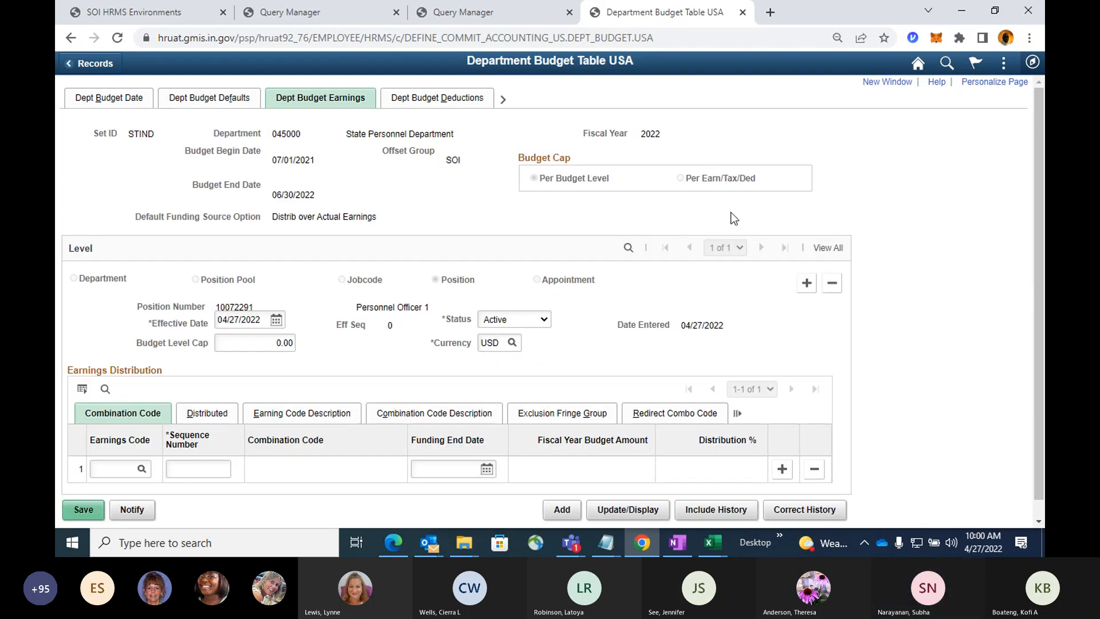
scroll(739, 220, down, 1)
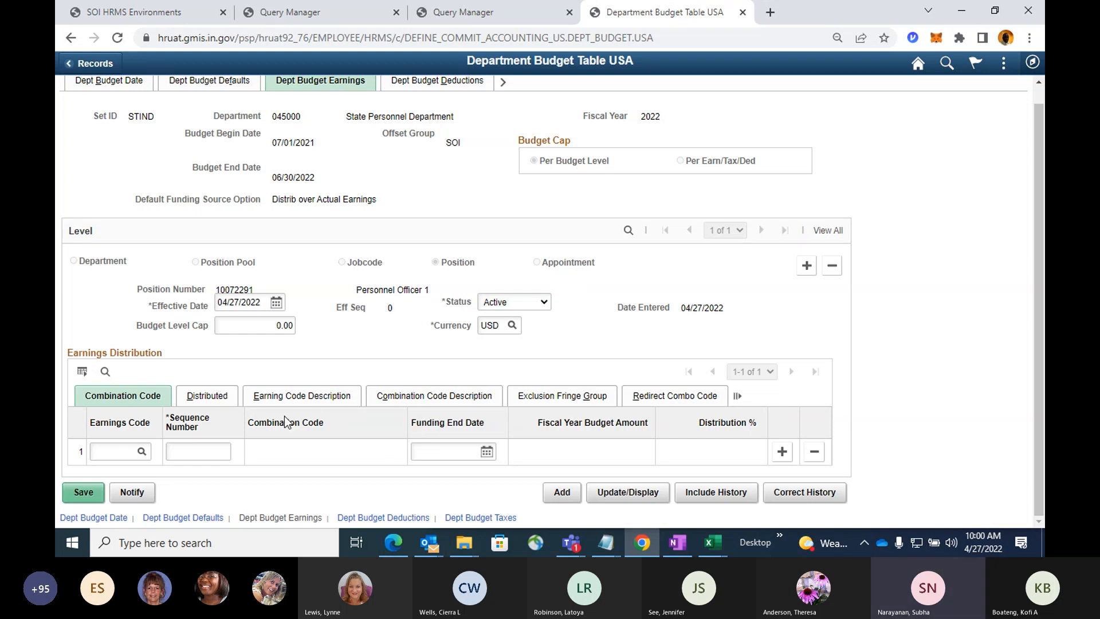
click(738, 397)
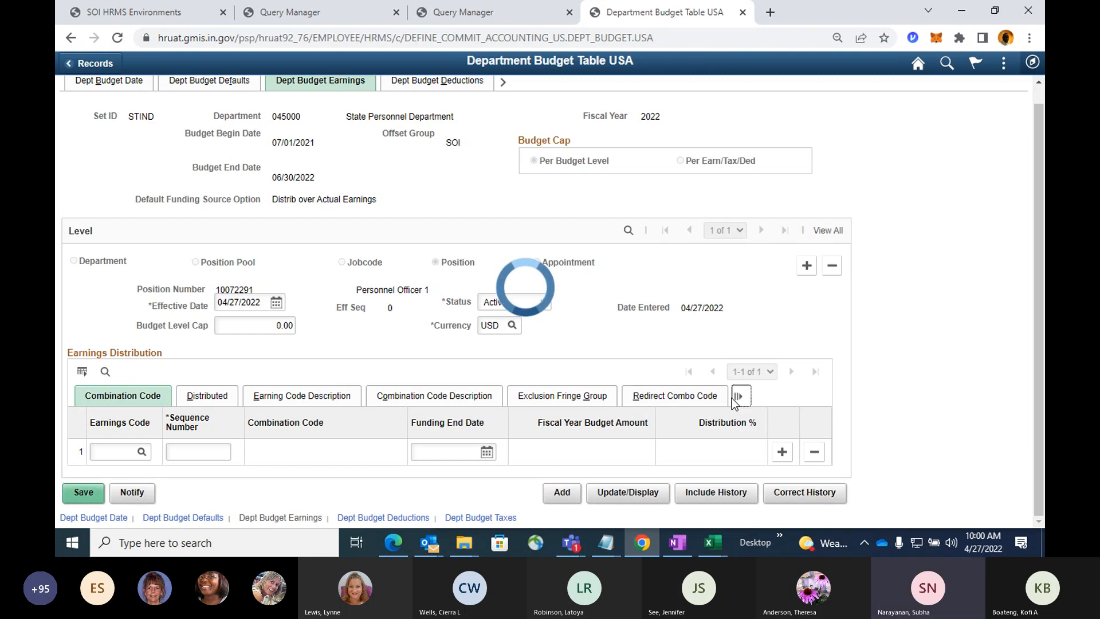
drag(609, 520, 743, 512)
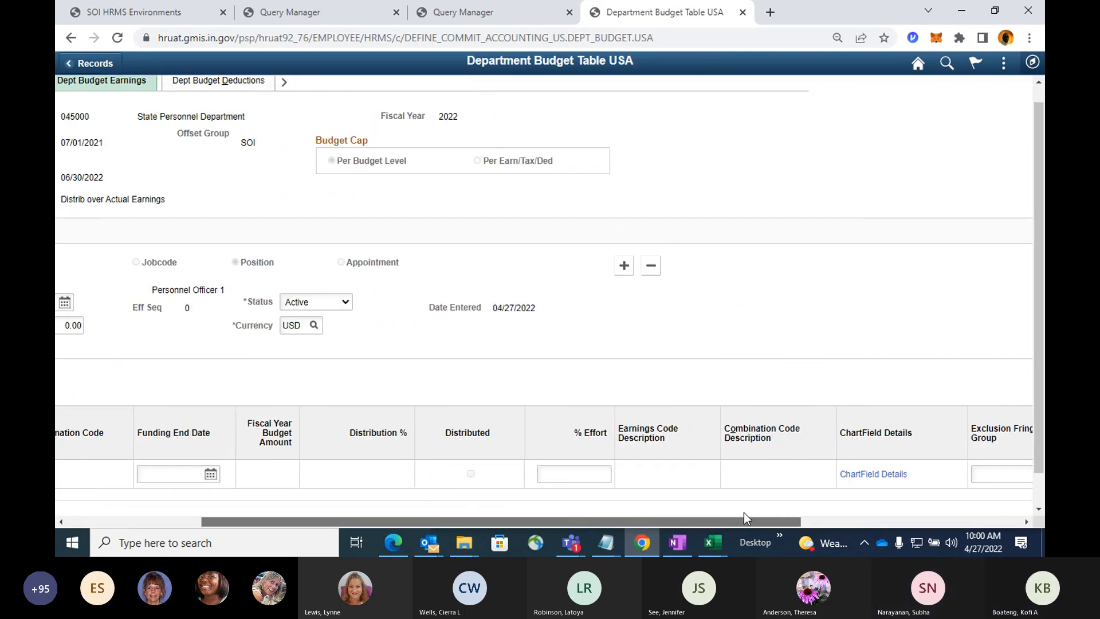
Open the speed type search from the earnings line's ChartField details and look up SpeedType keys beginning with 070.
click(859, 475)
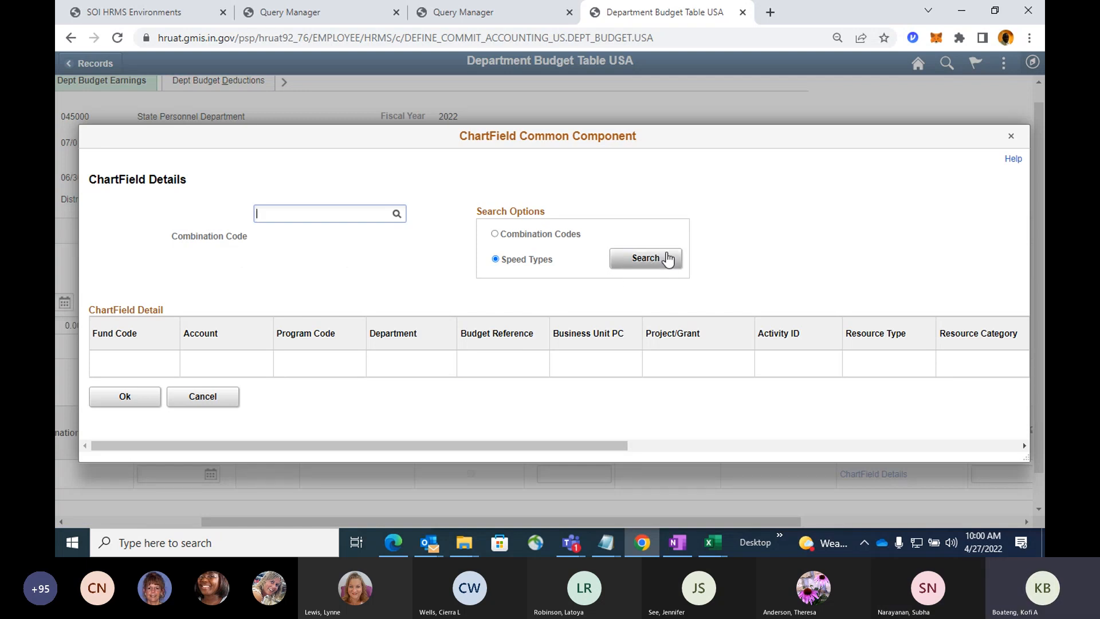
click(656, 260)
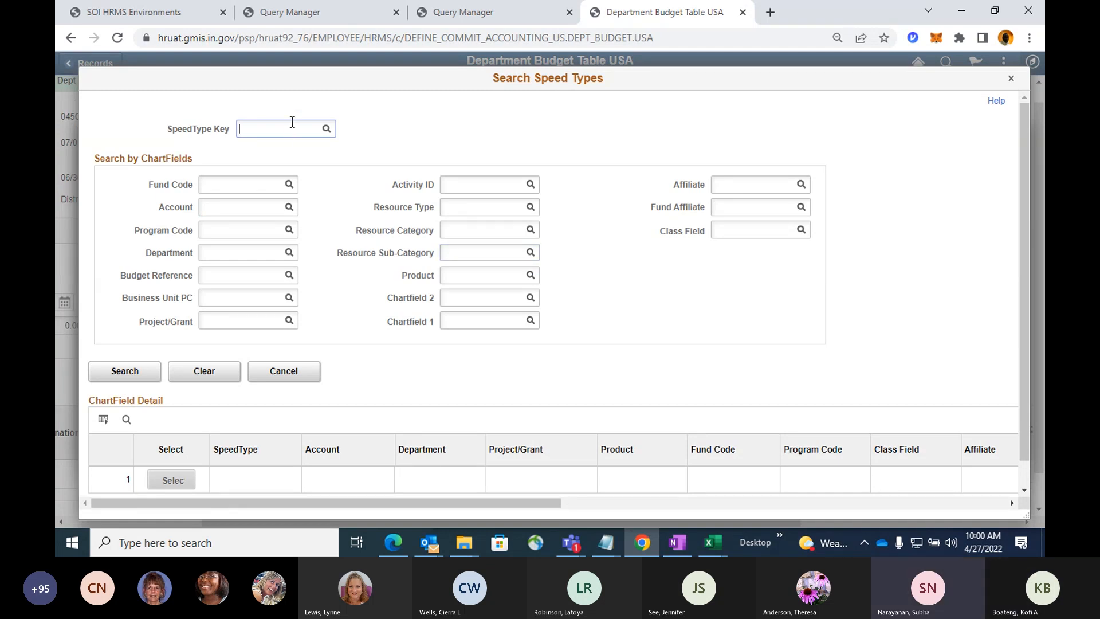
text(070)
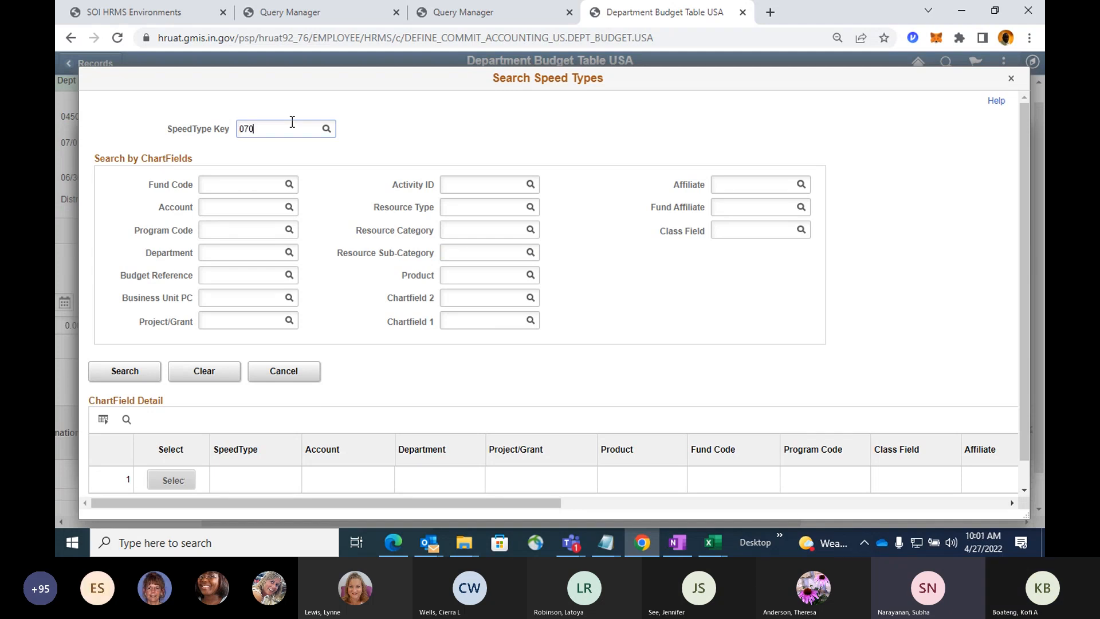
click(326, 130)
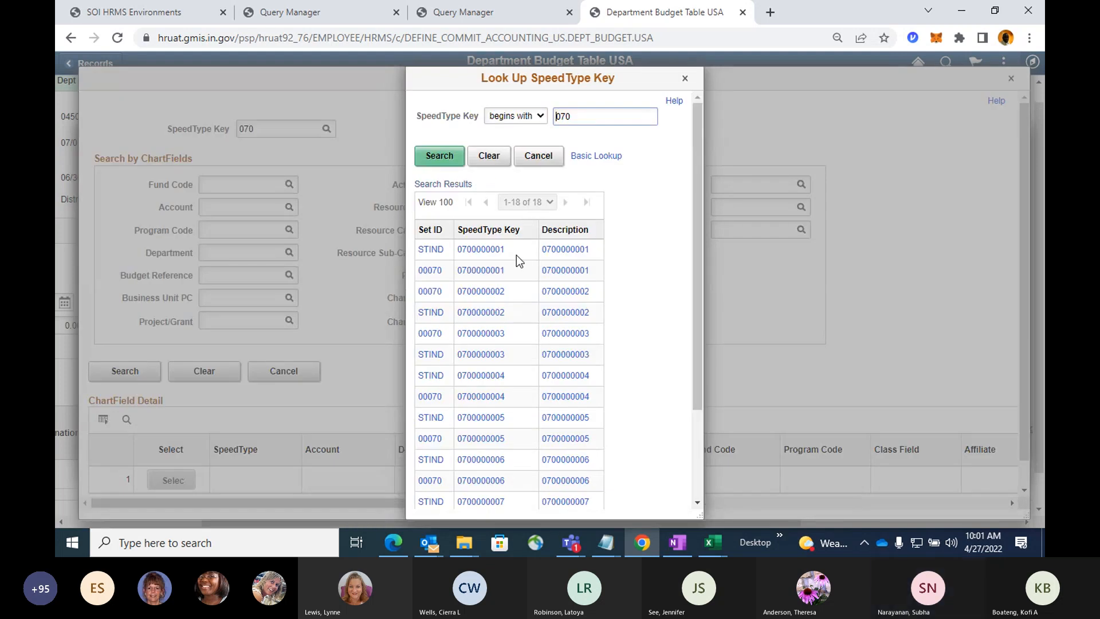
click(494, 250)
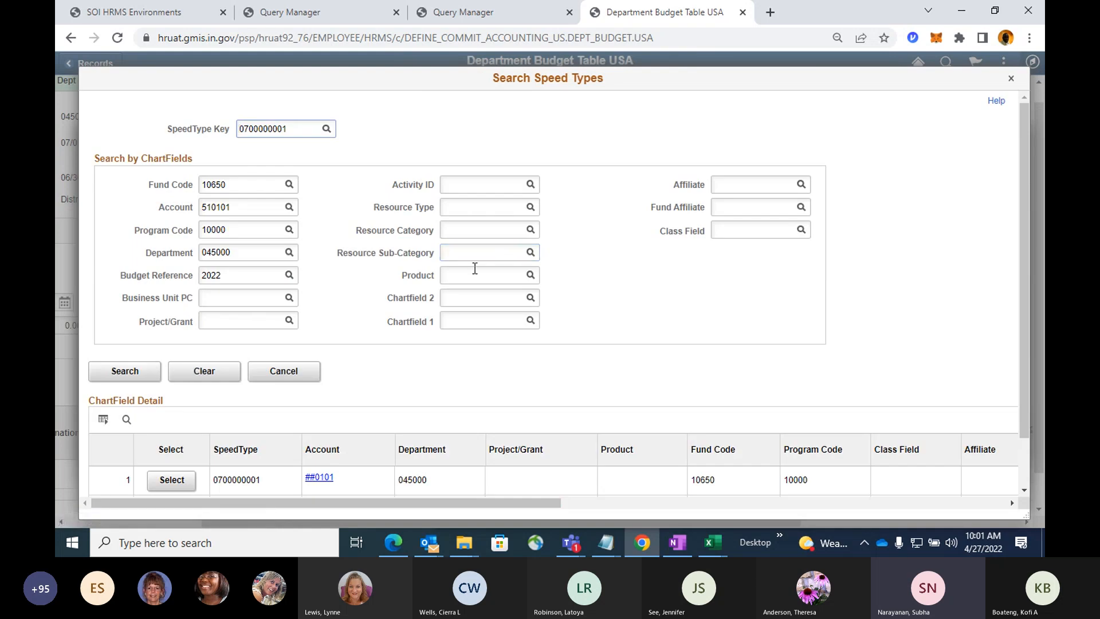
scroll(475, 268, down, 1)
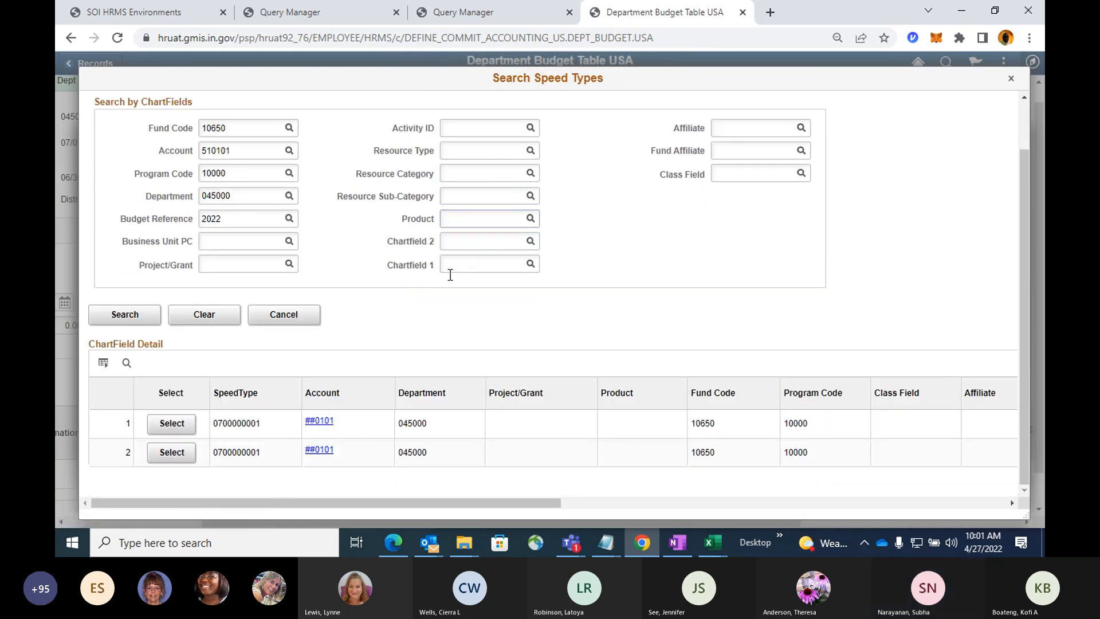
click(170, 424)
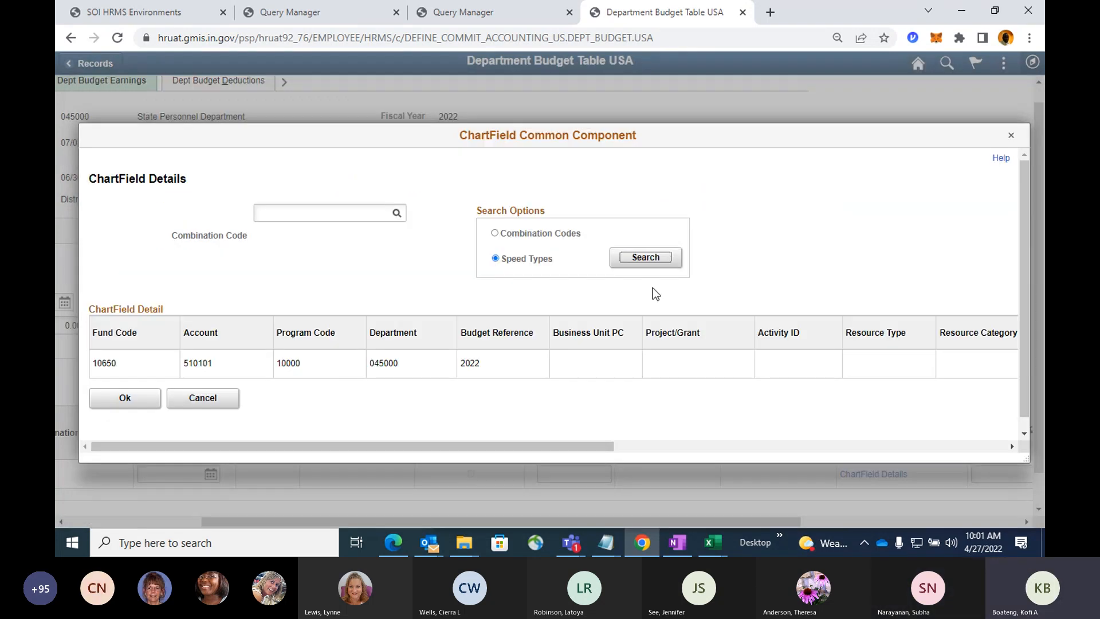
click(124, 398)
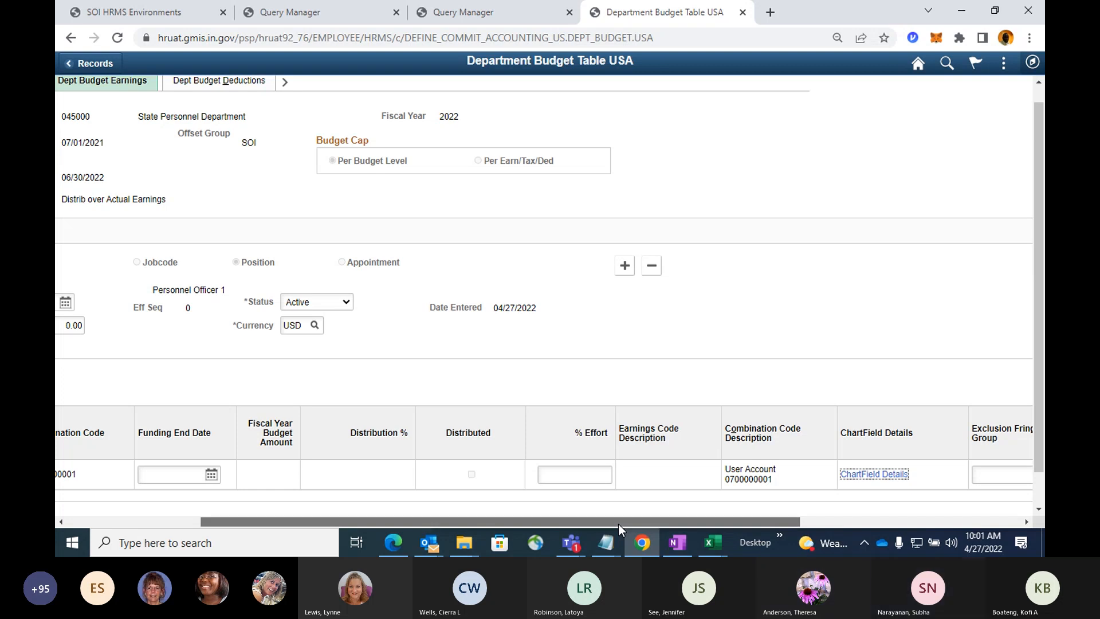
Collapse the Earnings Distribution grid back to its tabbed column view.
mouse_move(617, 524)
mouse_down()
mouse_move(452, 528)
mouse_move(600, 524)
mouse_up()
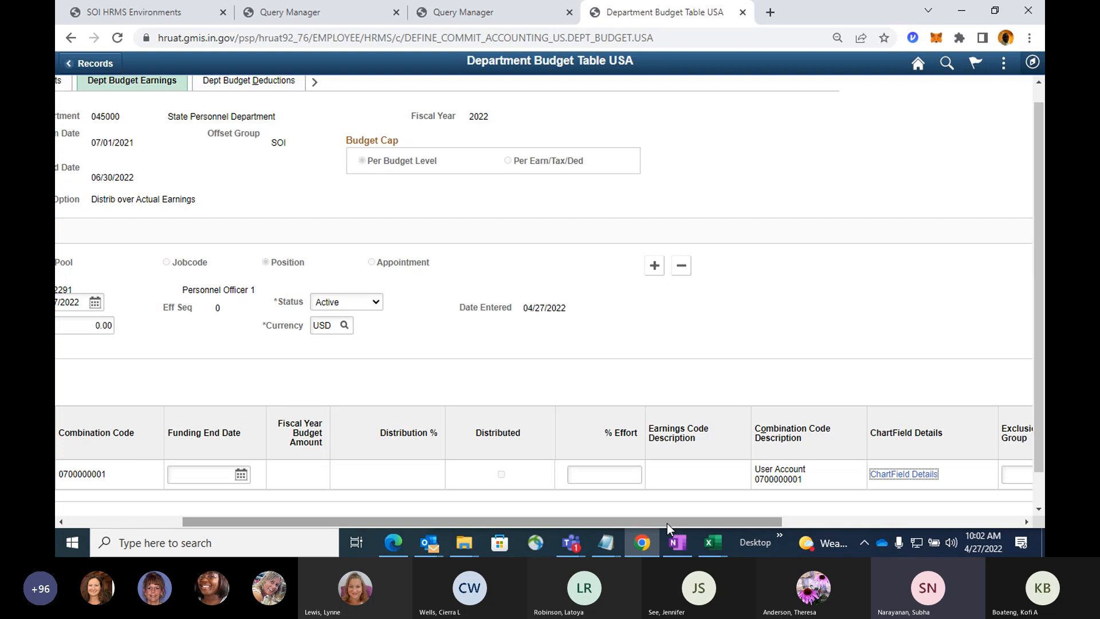
drag(667, 523, 451, 521)
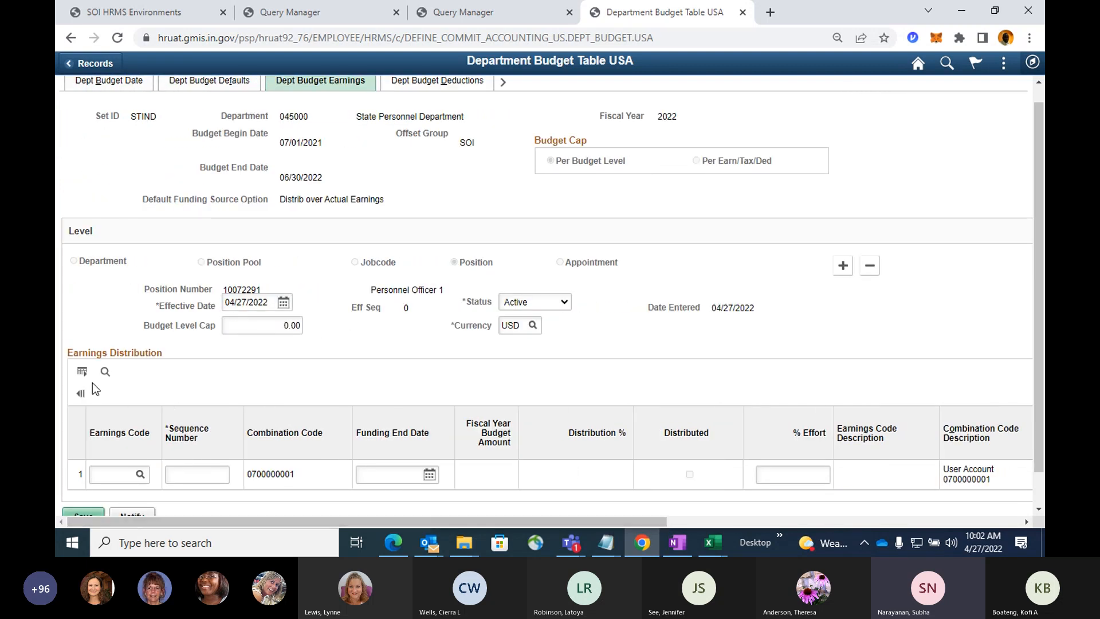
click(80, 393)
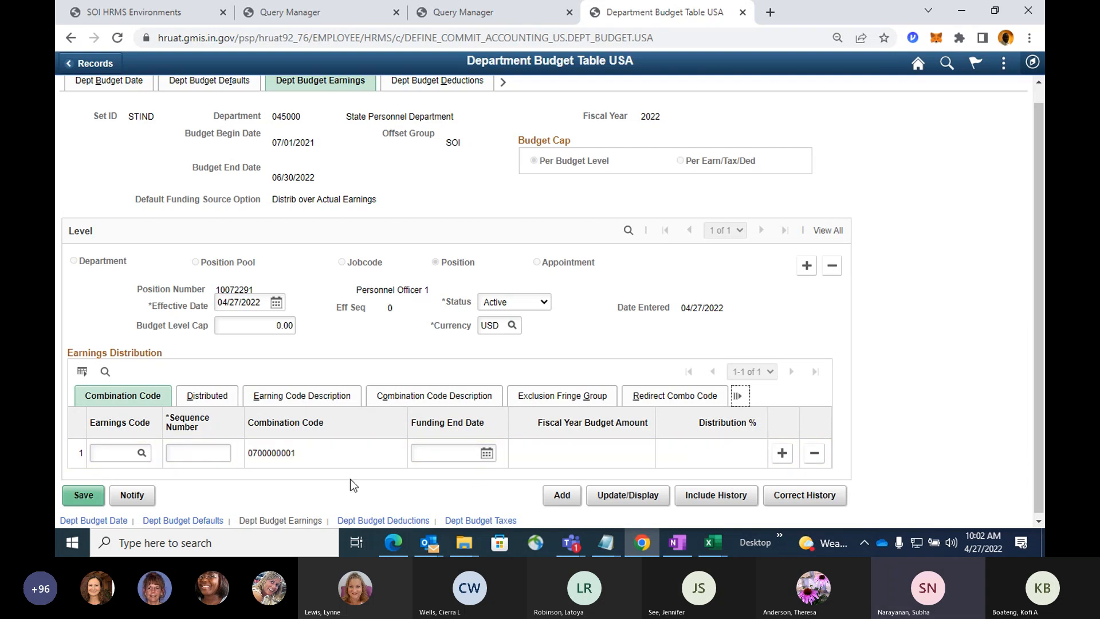
Set the earnings line's sequence number to 1 and its distribution to 100%, and save the department budget.
click(224, 455)
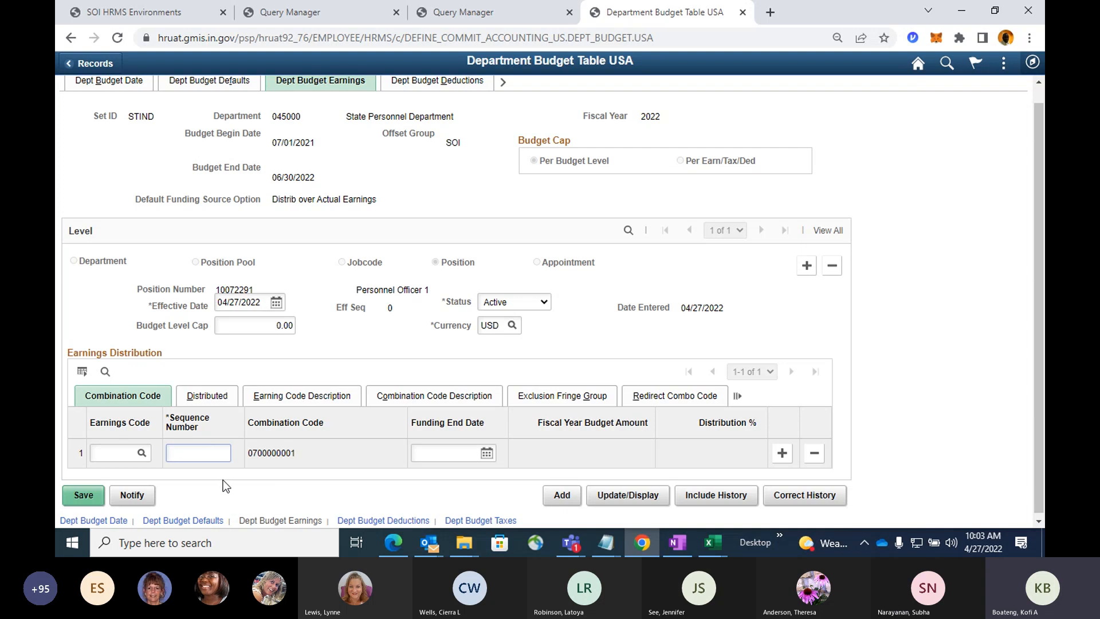
text(1)
key(Tab)
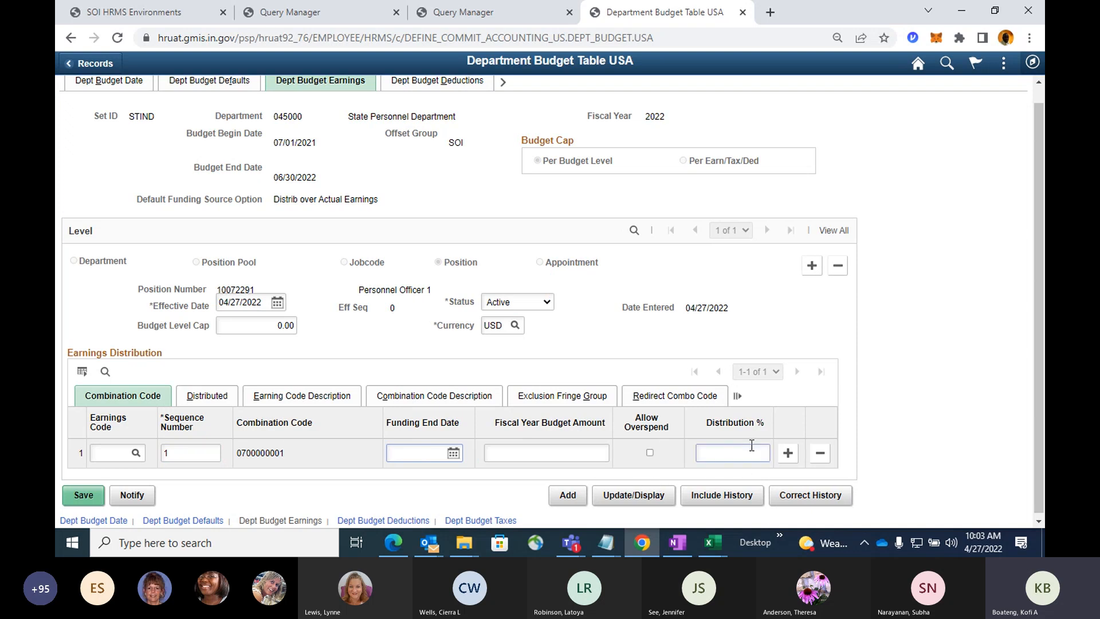
click(722, 451)
text(100)
click(868, 409)
click(92, 497)
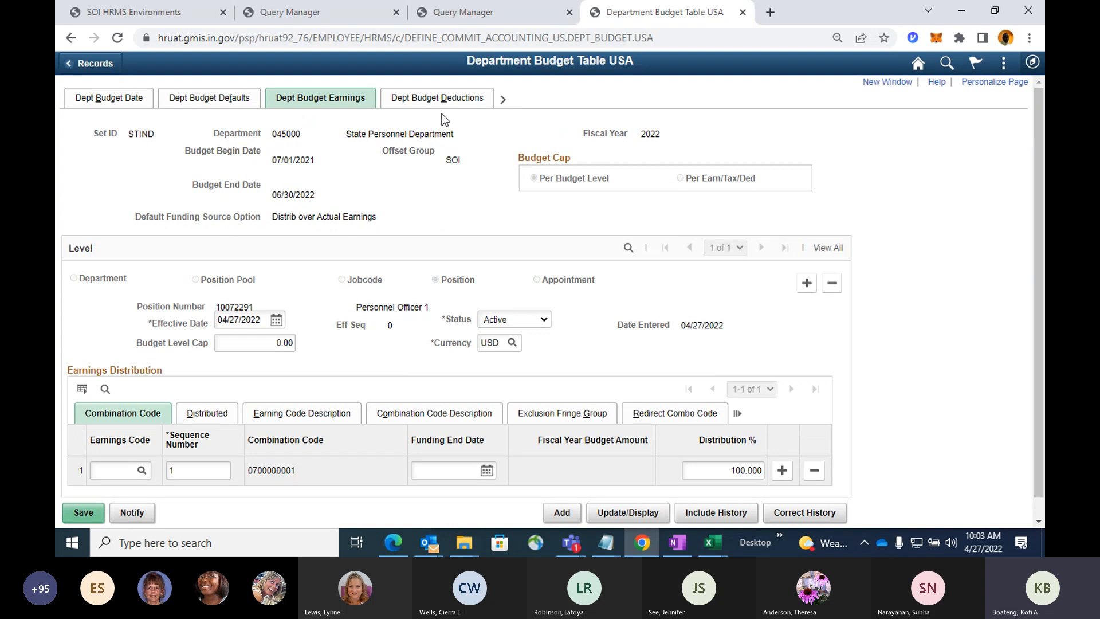
Review the combination code, sequence number and distribution percentage on the department budget's deductions and taxes pages.
click(443, 106)
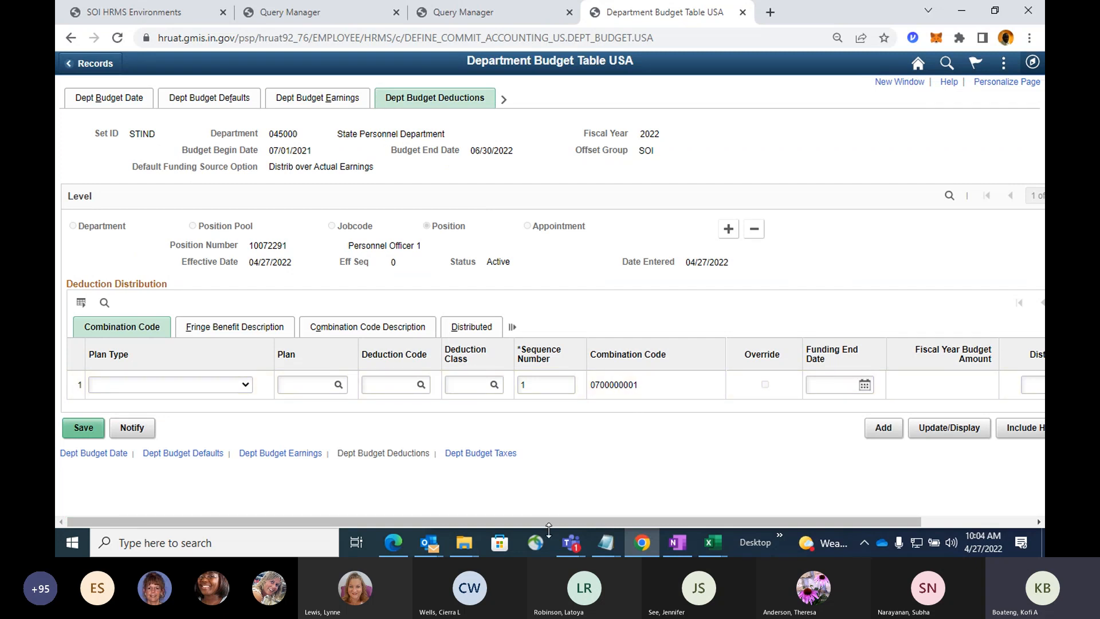
mouse_move(557, 523)
mouse_down()
mouse_move(653, 510)
mouse_move(553, 509)
mouse_up()
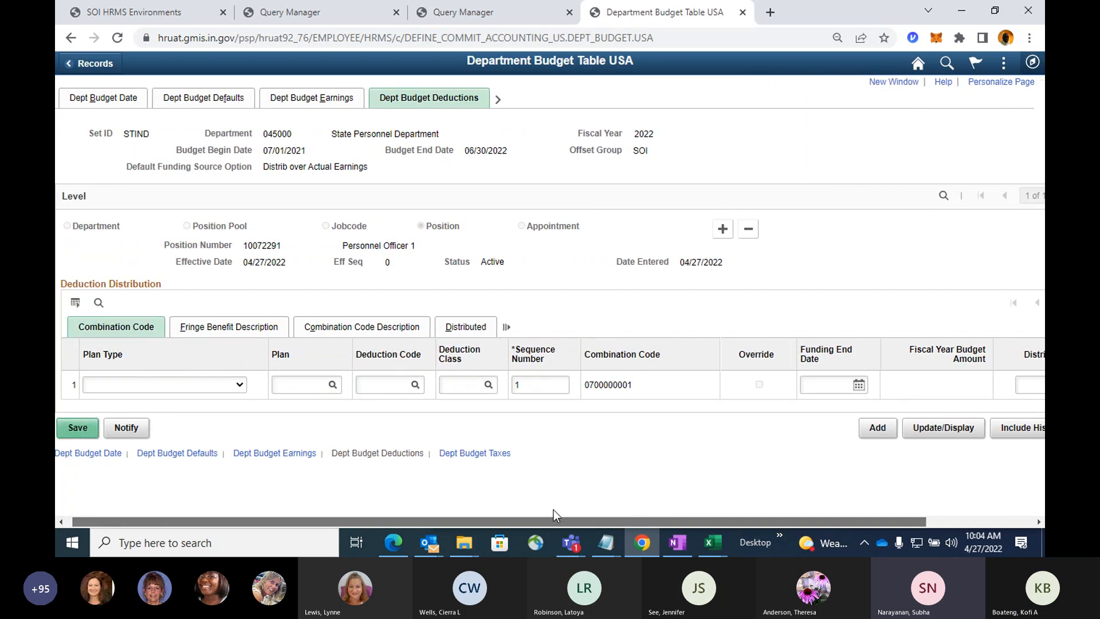
click(498, 100)
click(492, 101)
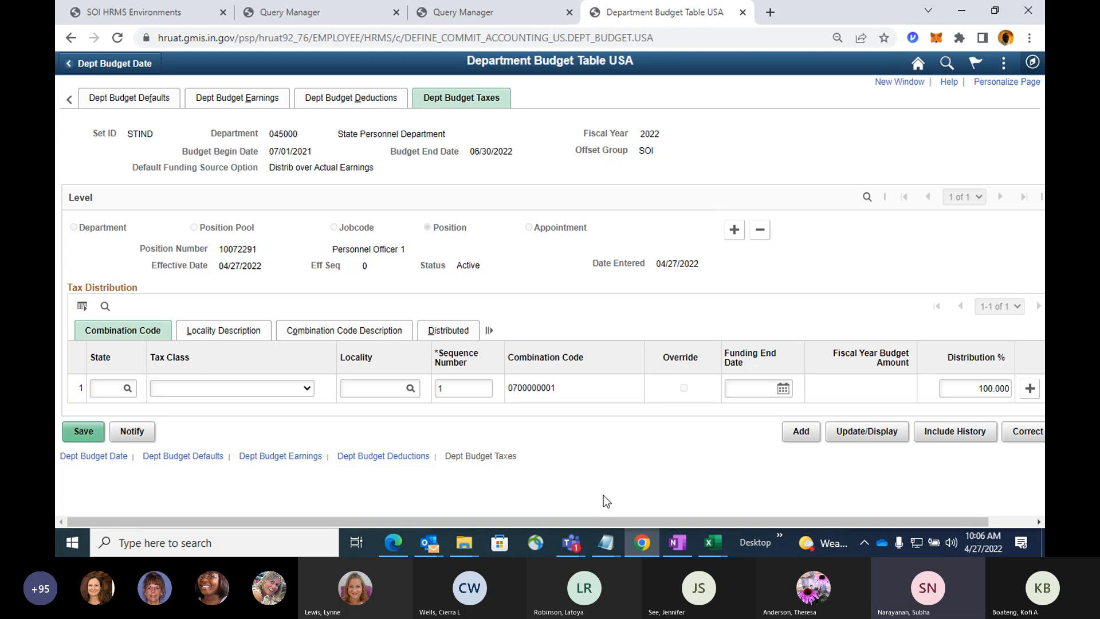
click(576, 548)
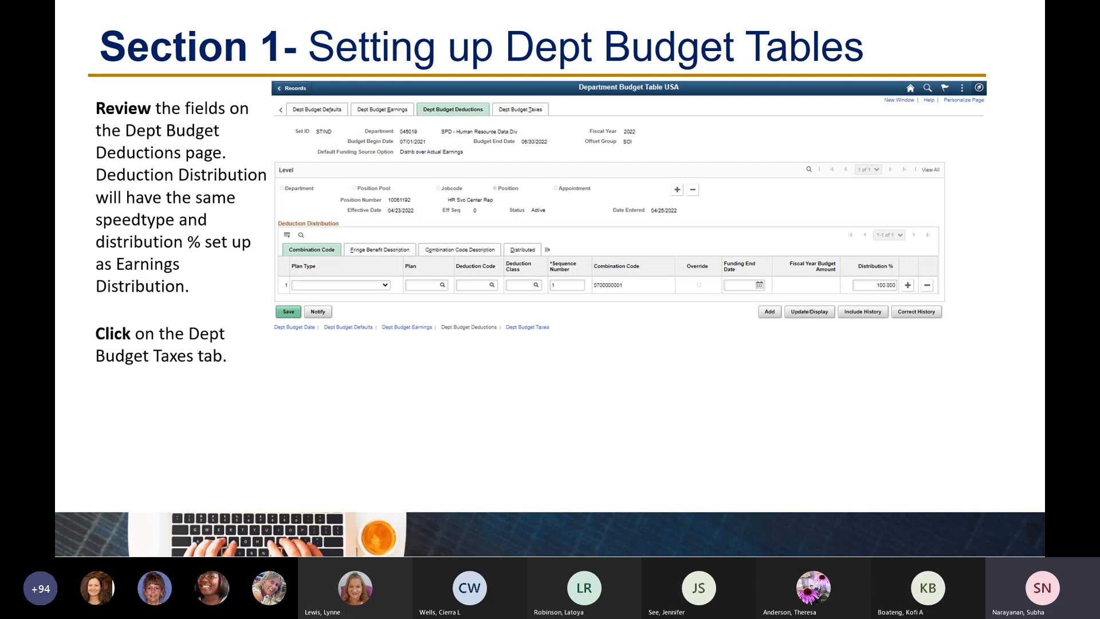
key(Right)
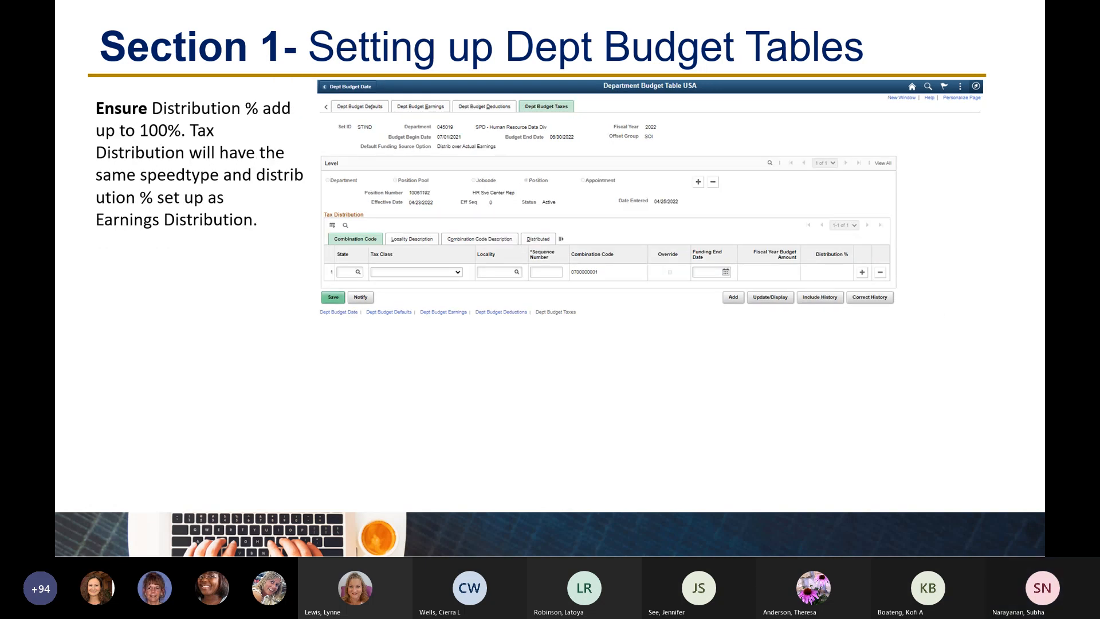
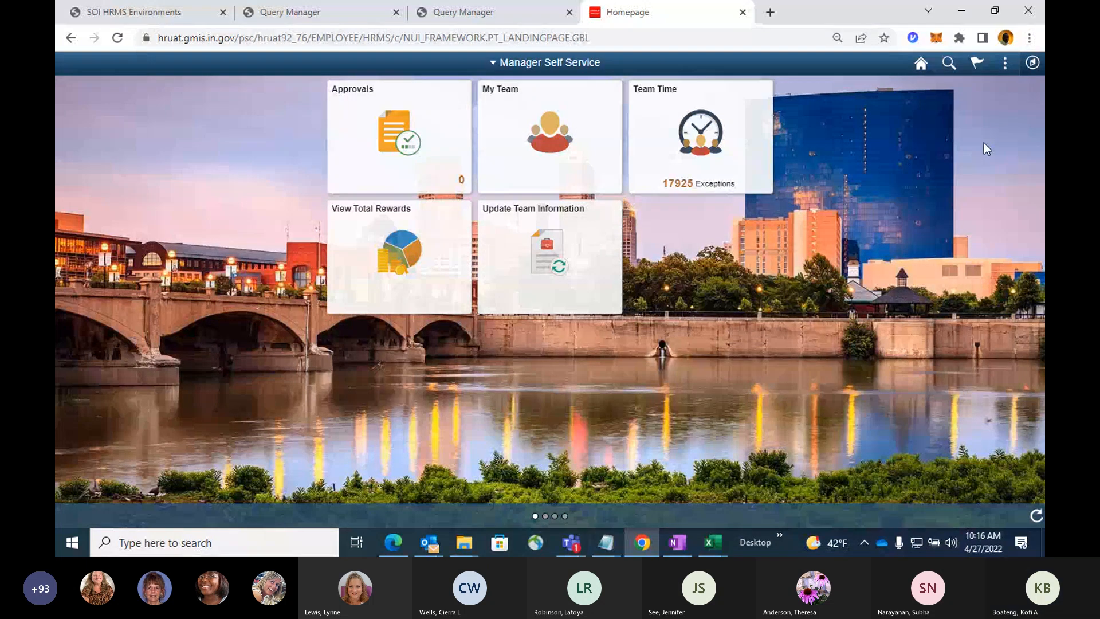
Open the Task Profile setup component under the Set Up HCM Time and Labor task configurations.
click(1032, 63)
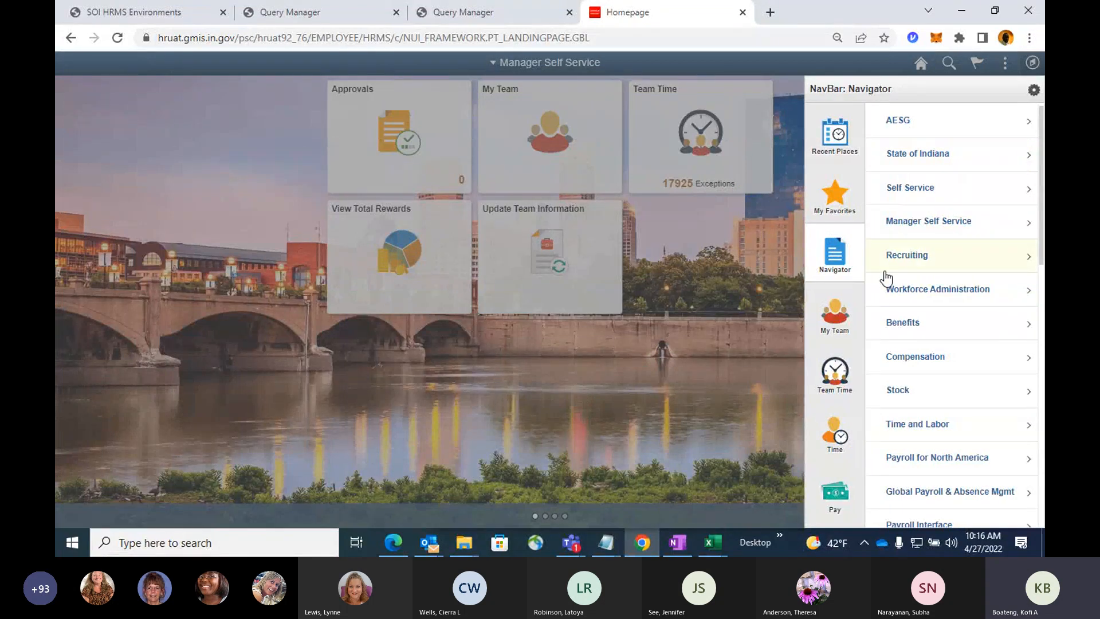
scroll(942, 318, down, 3)
scroll(943, 318, down, 3)
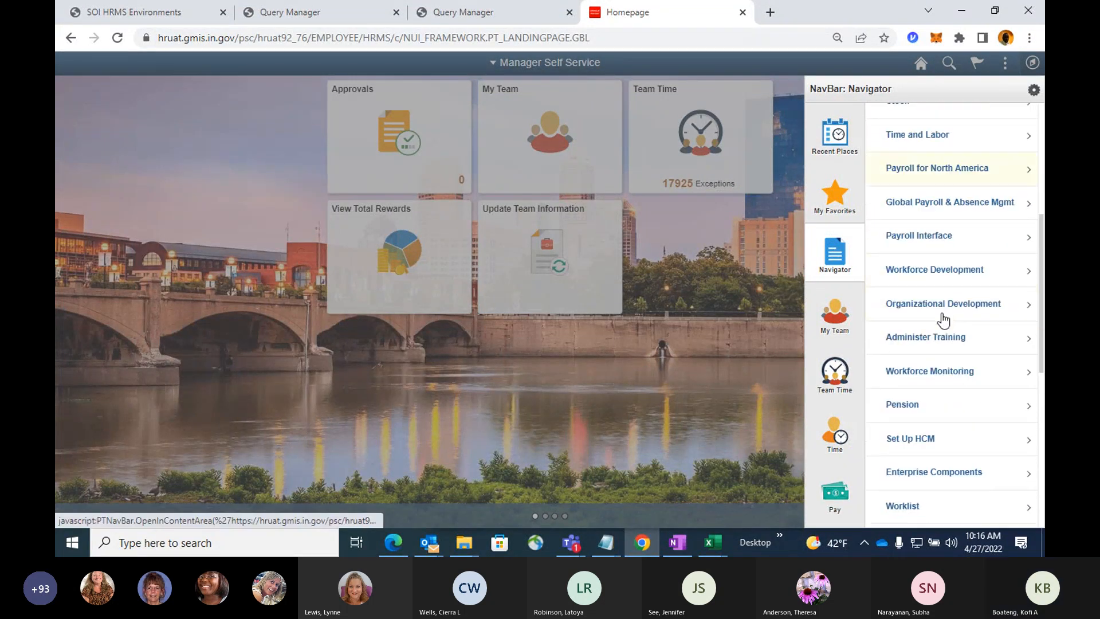
click(904, 439)
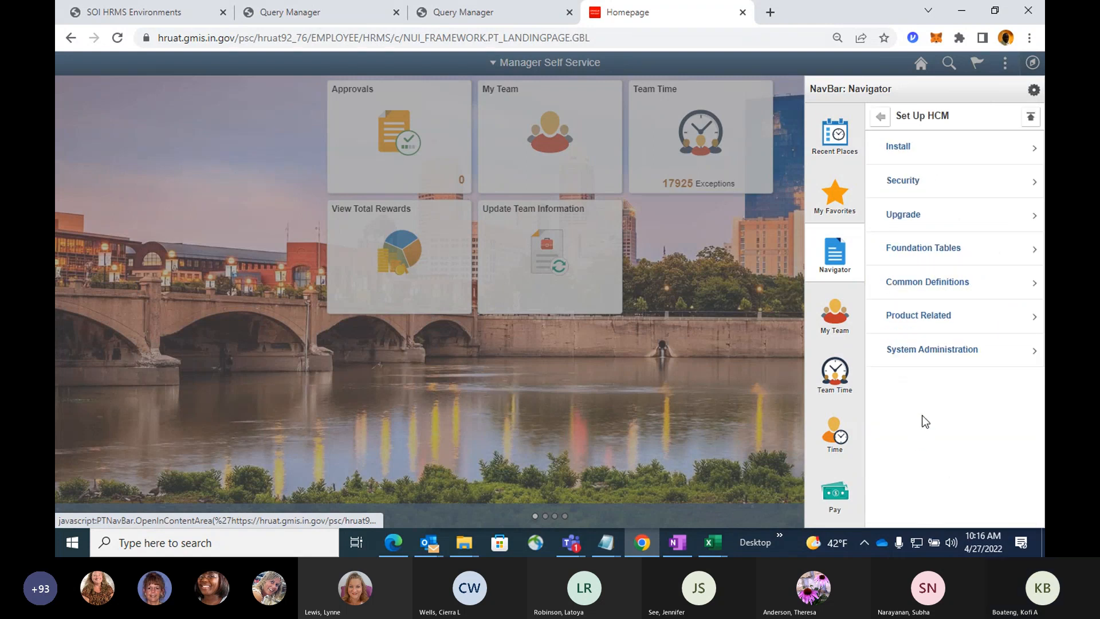
click(934, 319)
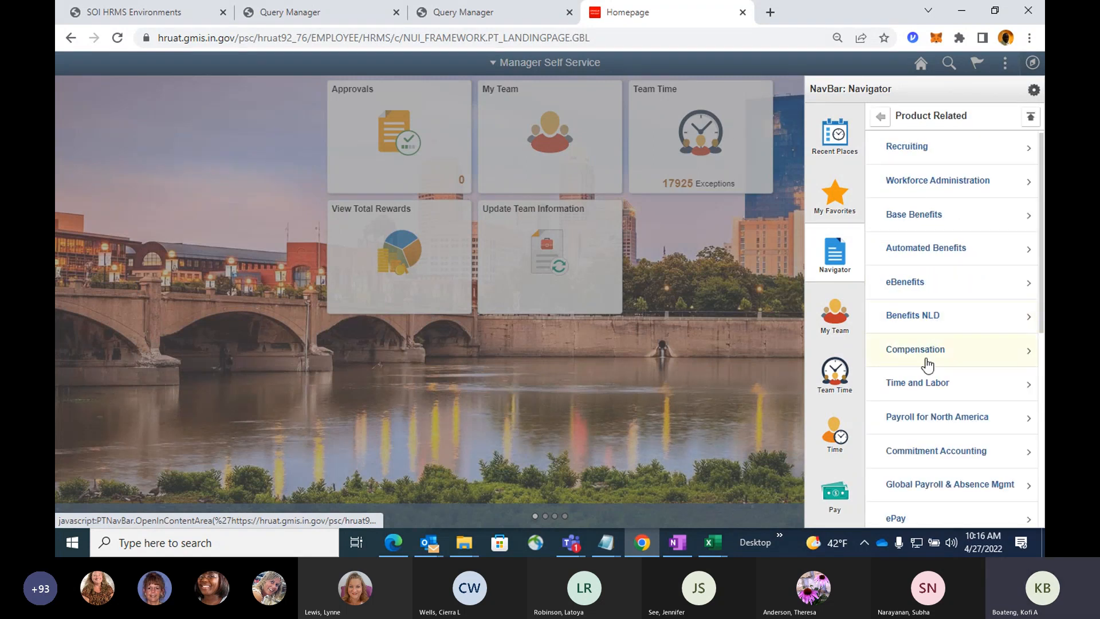
click(923, 392)
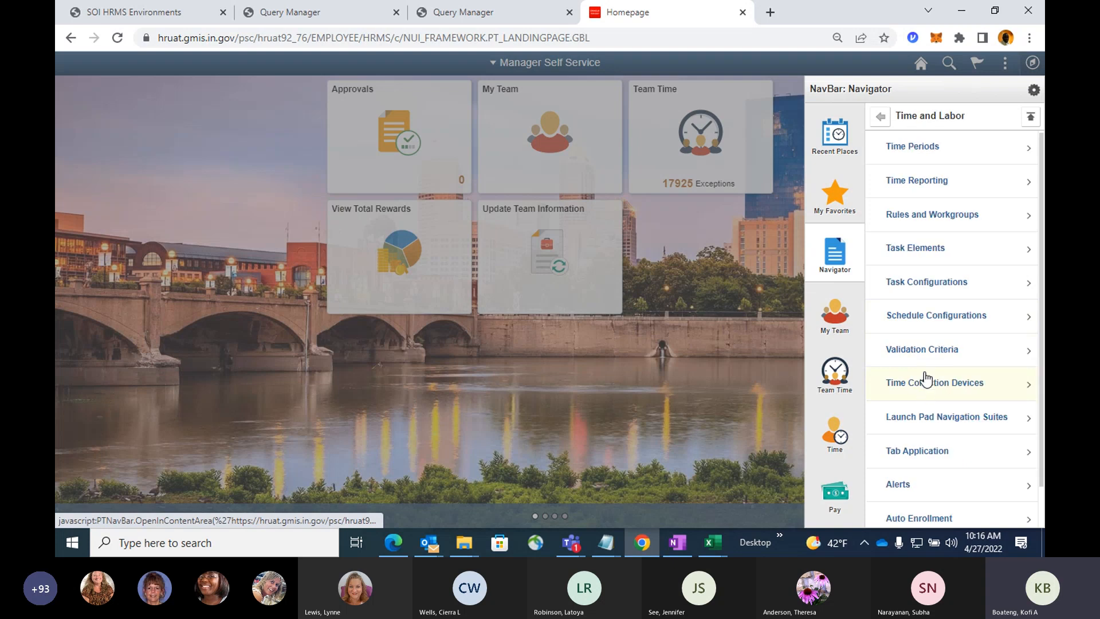
click(920, 292)
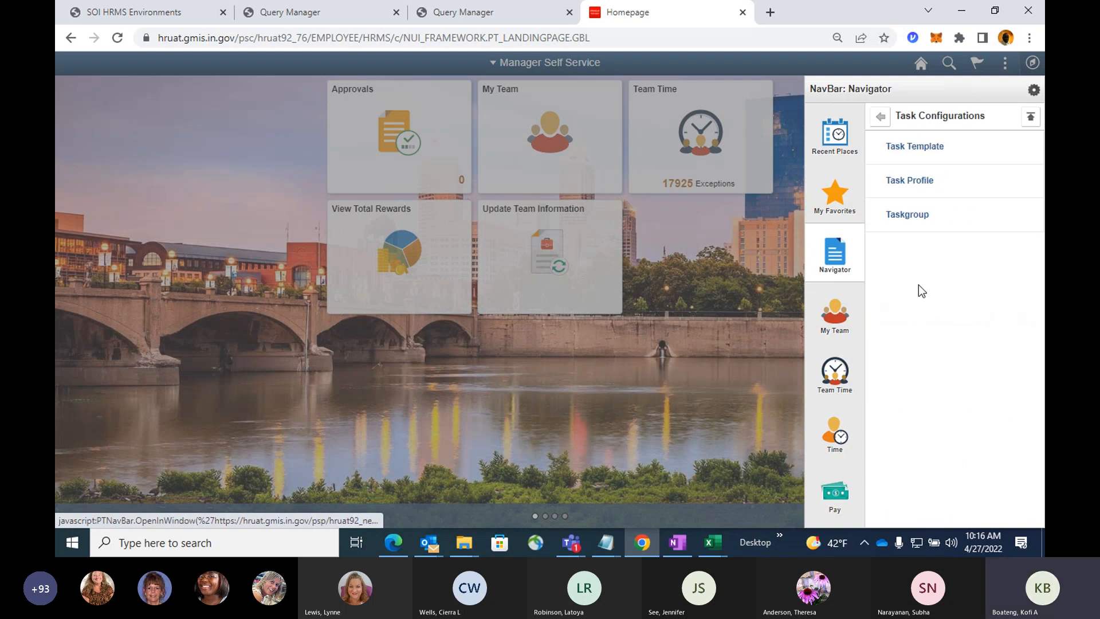
click(908, 181)
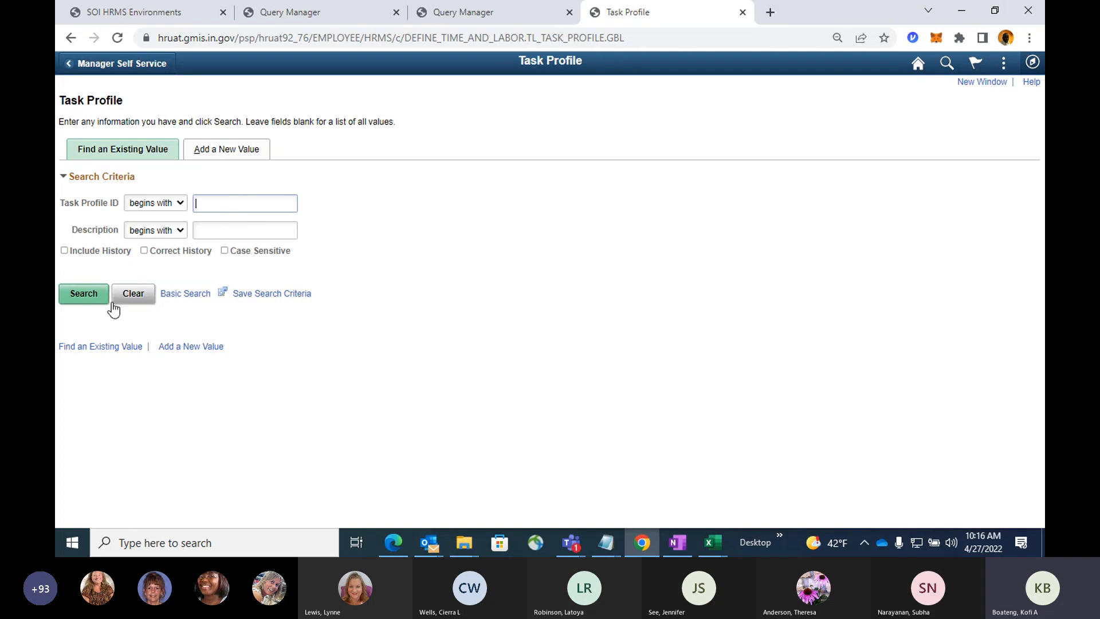
Search the existing task profiles without any criteria and look over the returned IDs and descriptions.
click(92, 321)
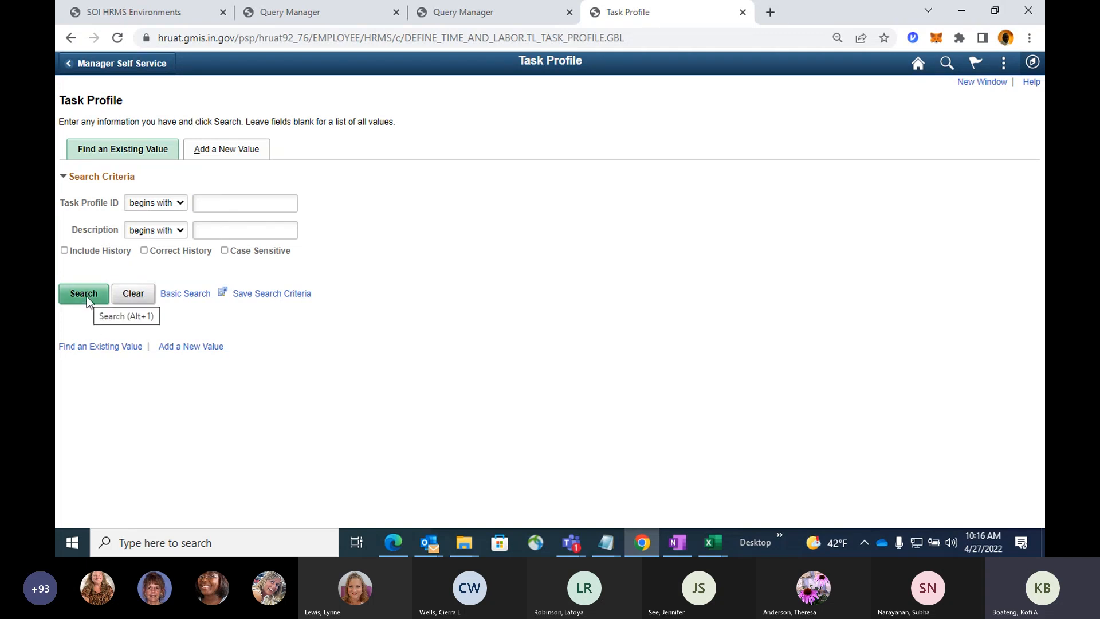
click(87, 295)
scroll(422, 331, down, 3)
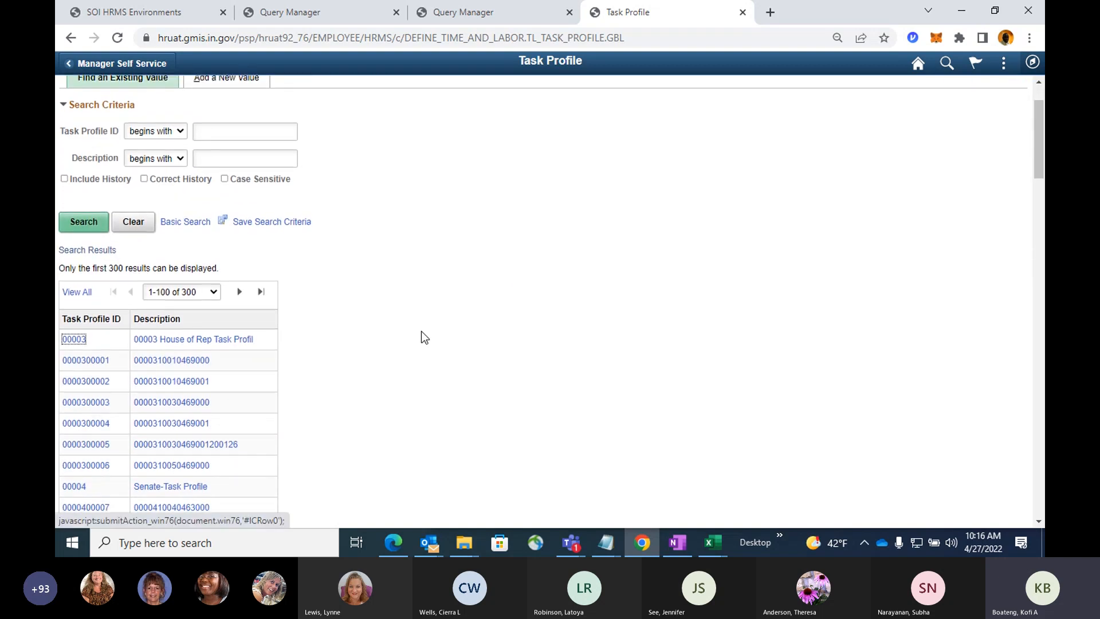
scroll(421, 332, up, 3)
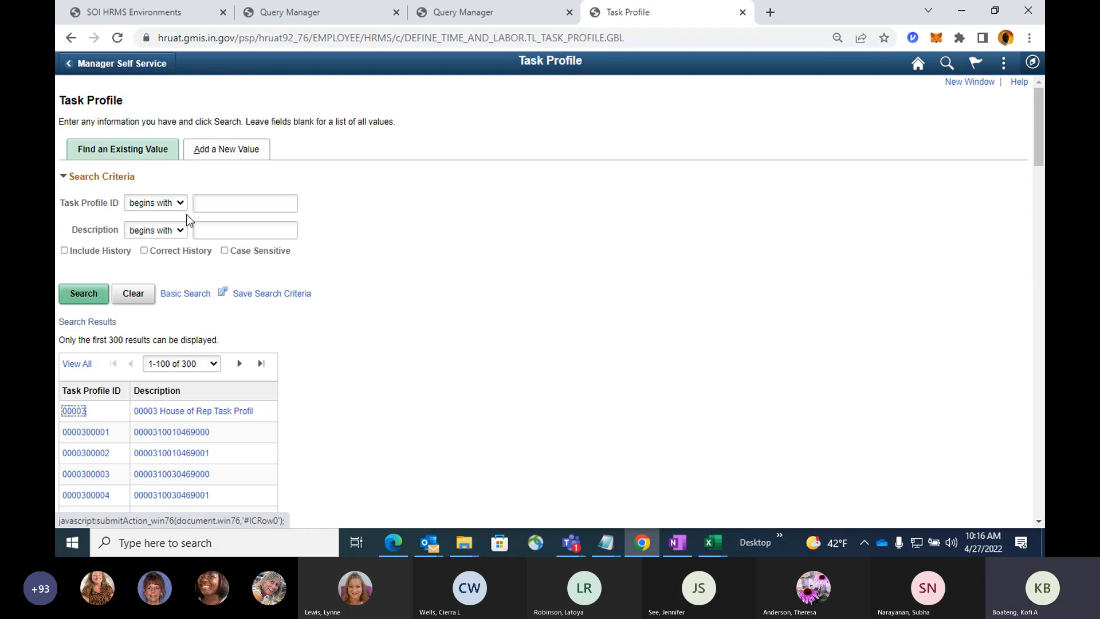
click(231, 160)
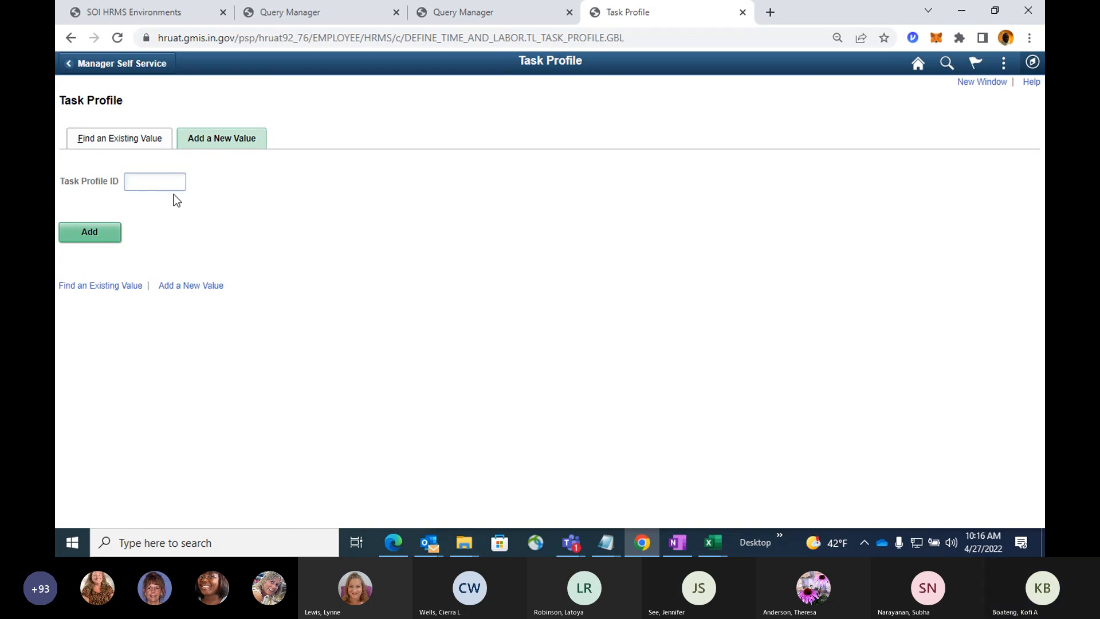
text(05)
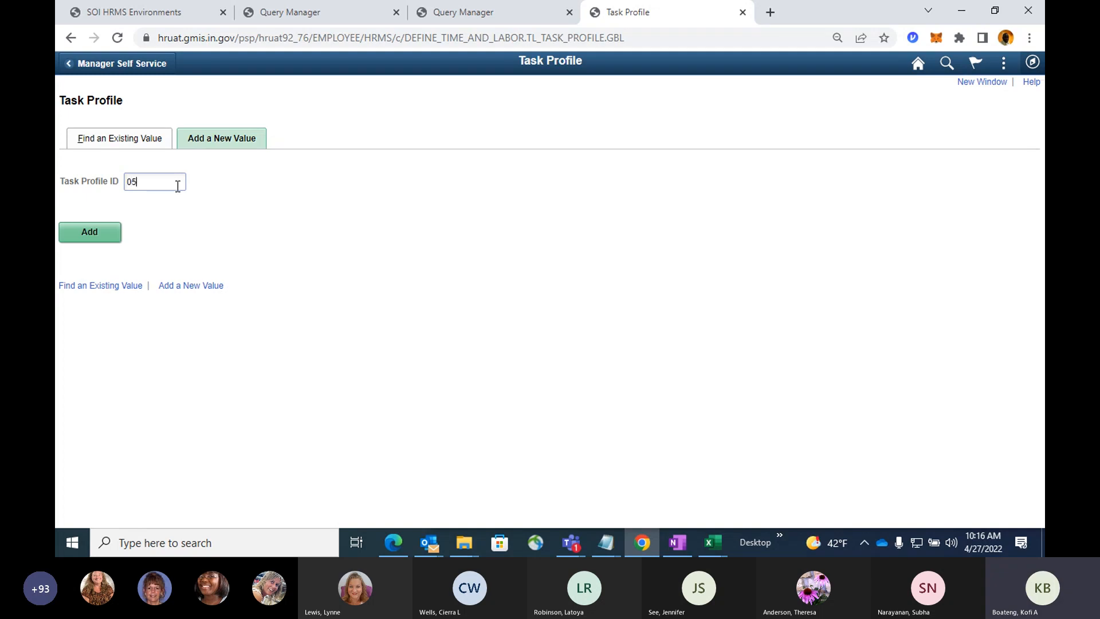
text(0)
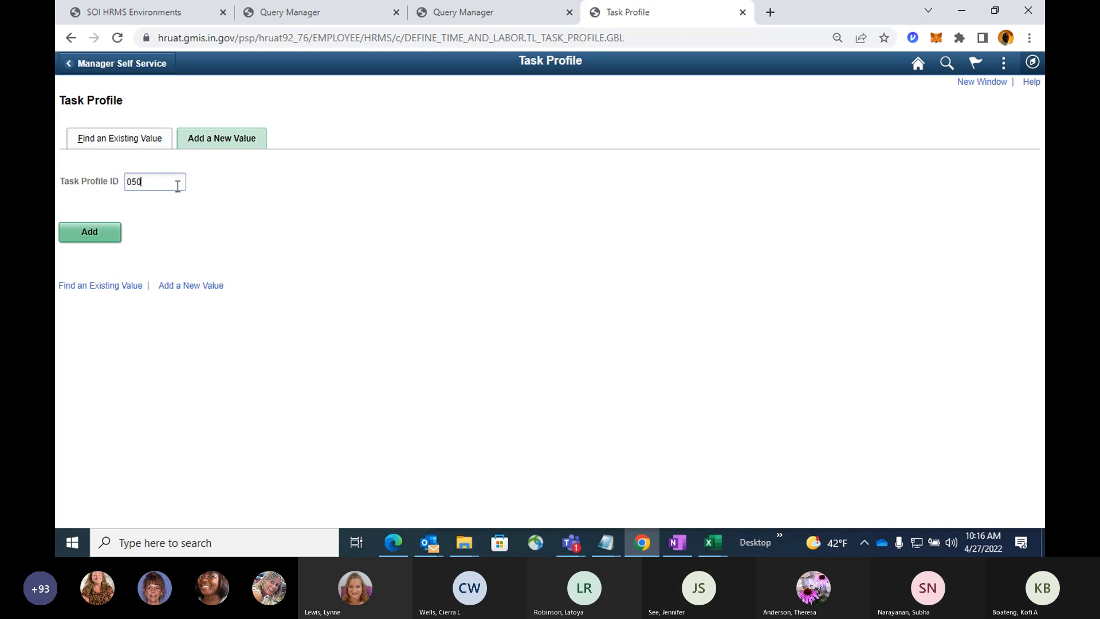
text(0000000)
key(BackSpace)
key(BackSpace)
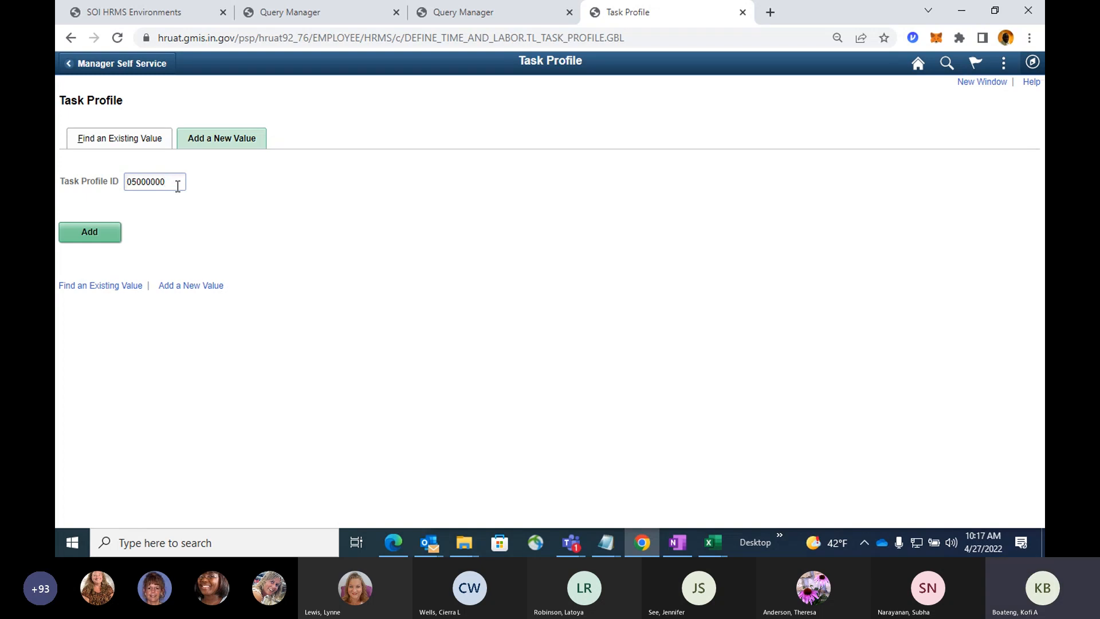
text(10)
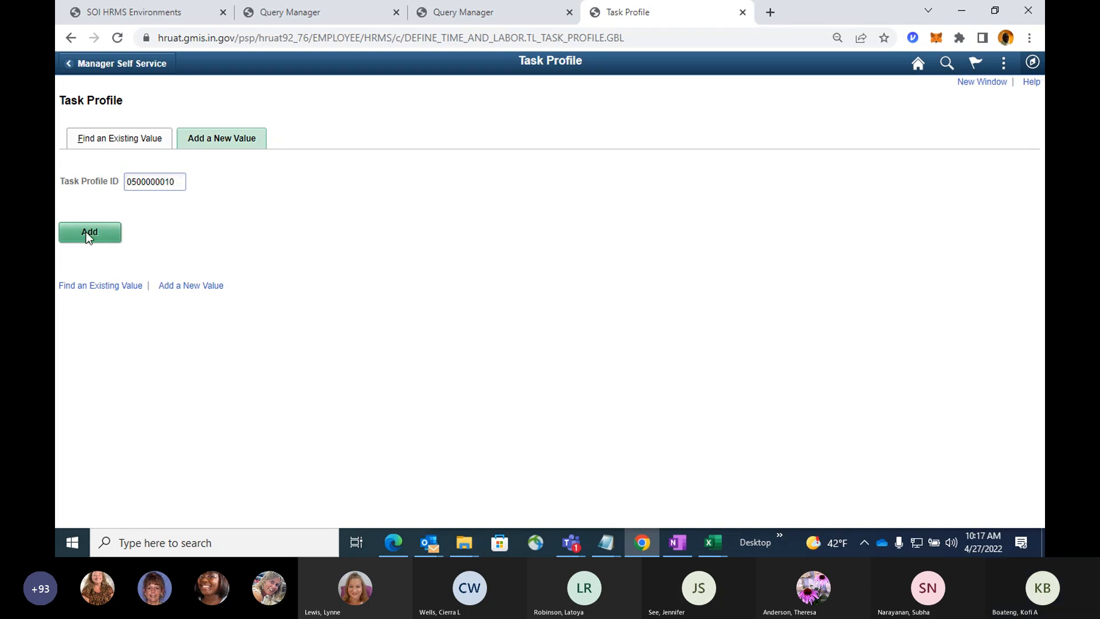
click(89, 235)
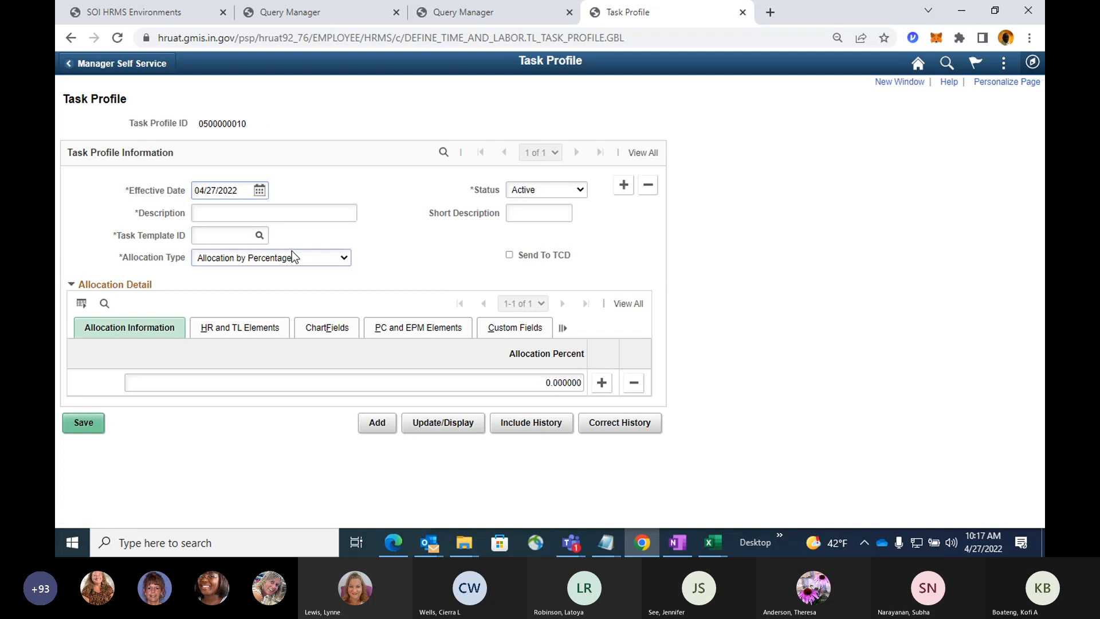
Set the new task profile's effective date to 04/01/2022 and its description to AOS 10.
click(757, 206)
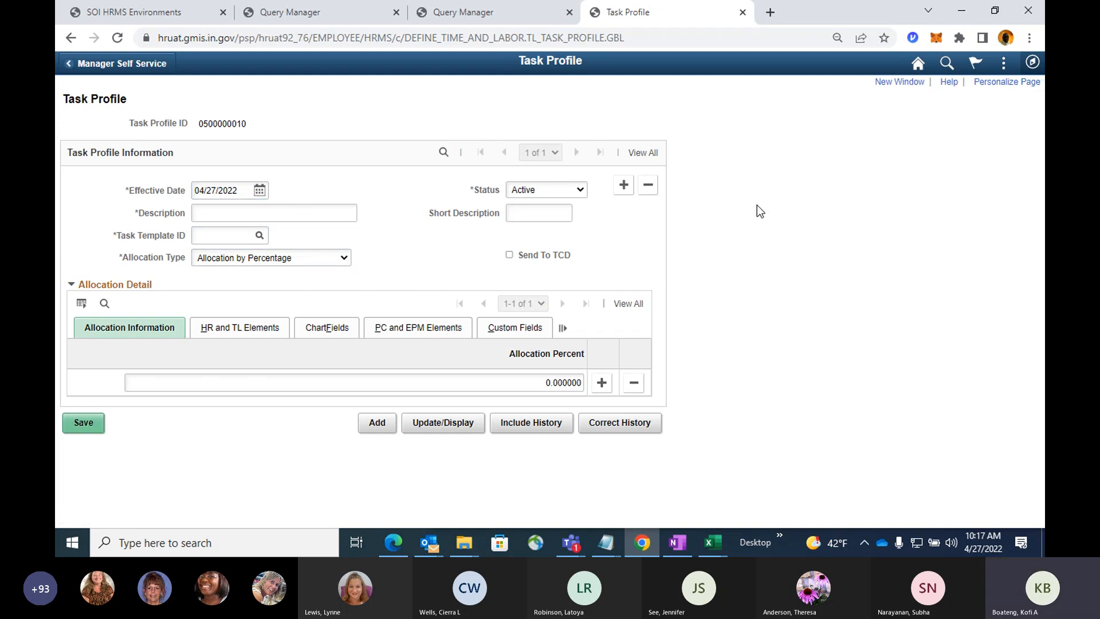
click(261, 191)
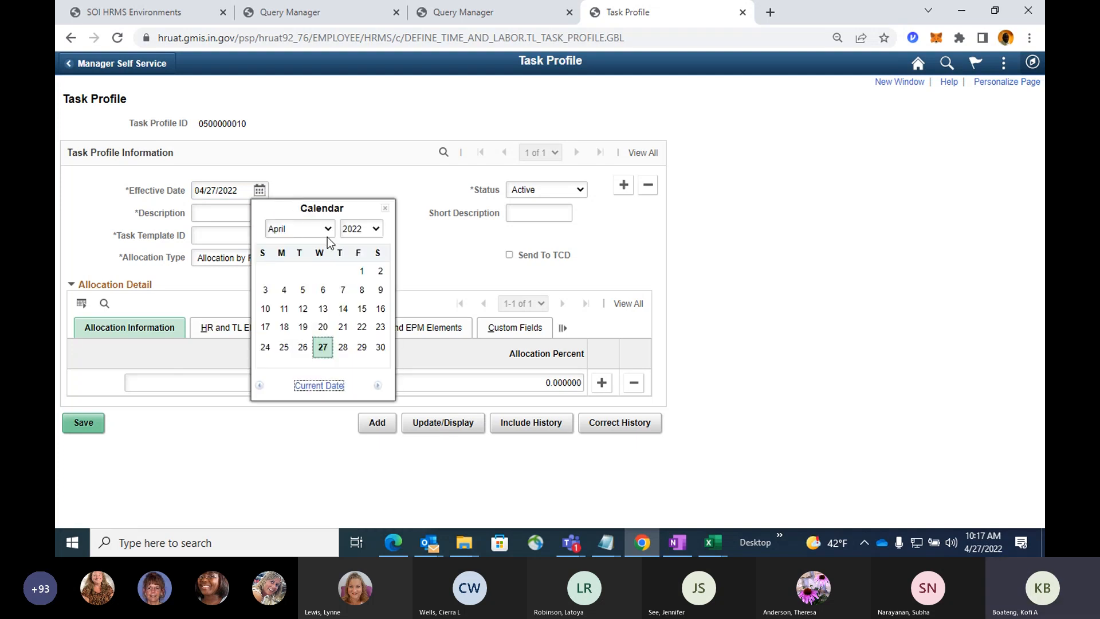
click(361, 273)
click(238, 208)
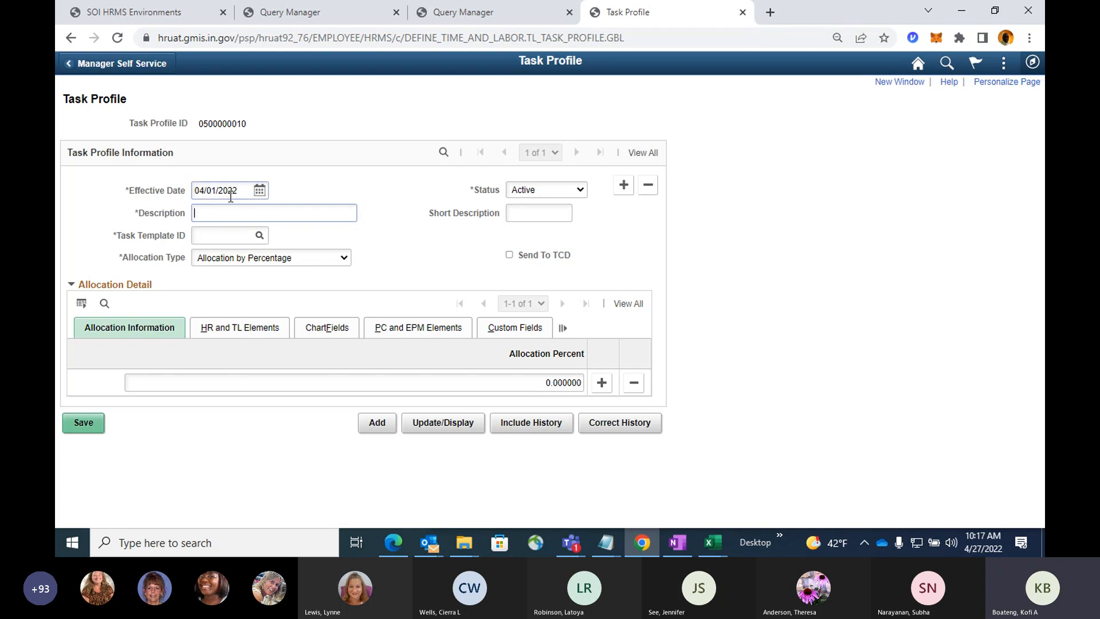
text(AC)
text(S 1)
text(0)
click(308, 178)
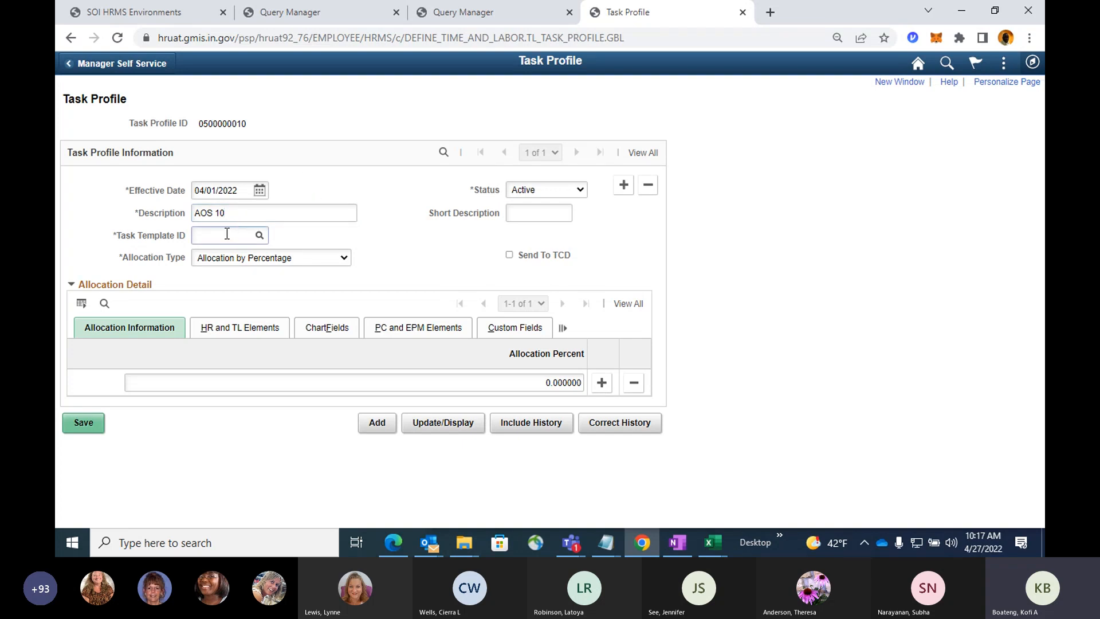
Look up task template IDs beginning with 00050 and assign template 00050, AOS - Task Template, to the profile.
click(253, 237)
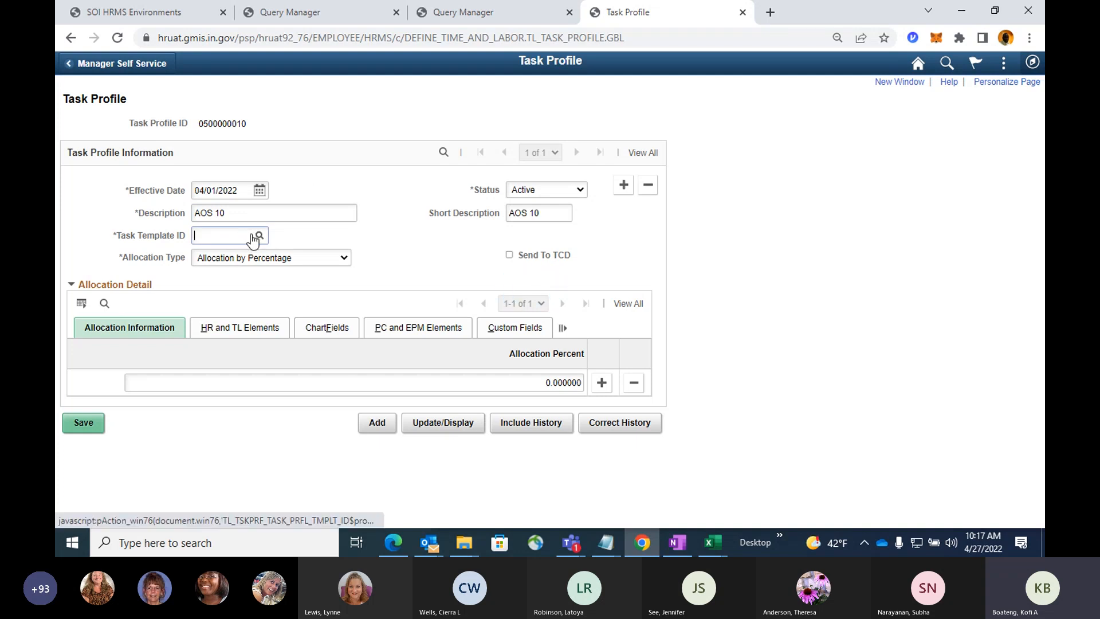
text(0)
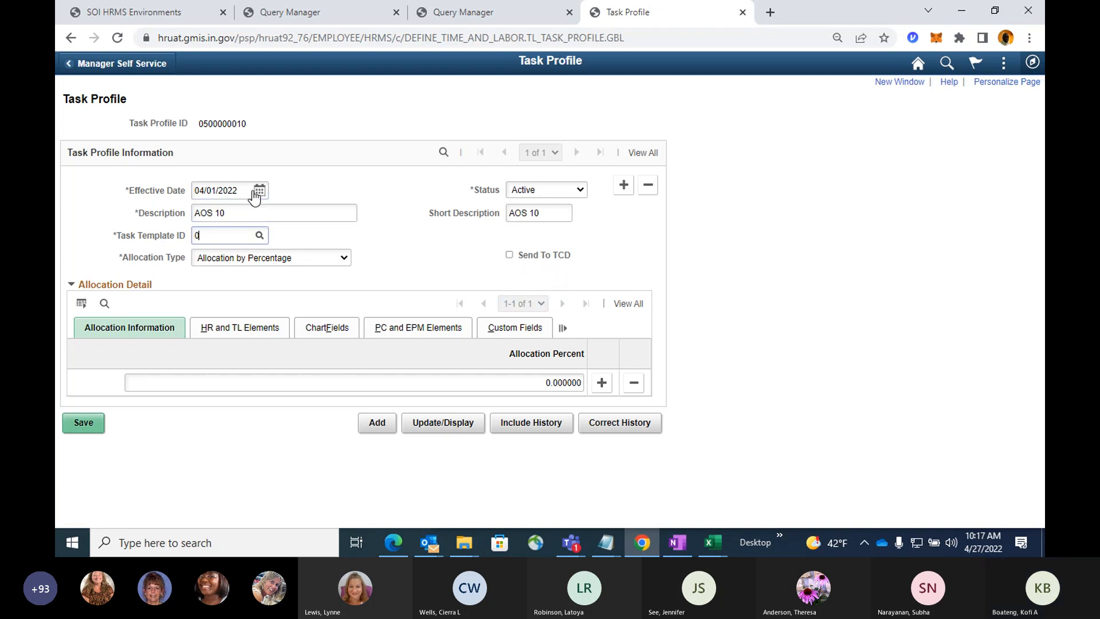
text(005)
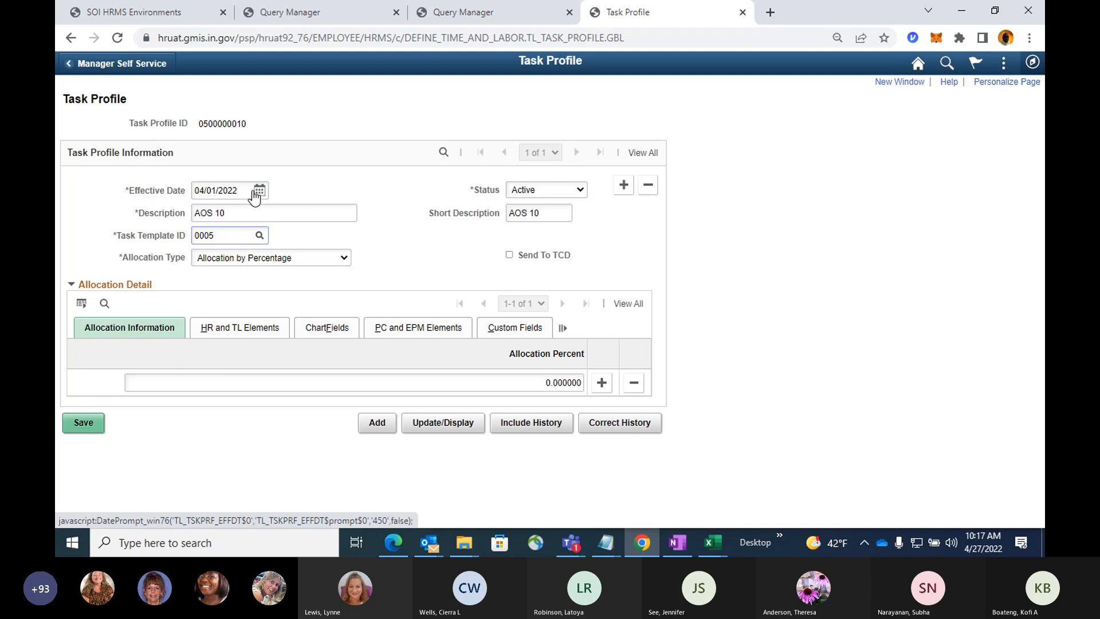
text(0)
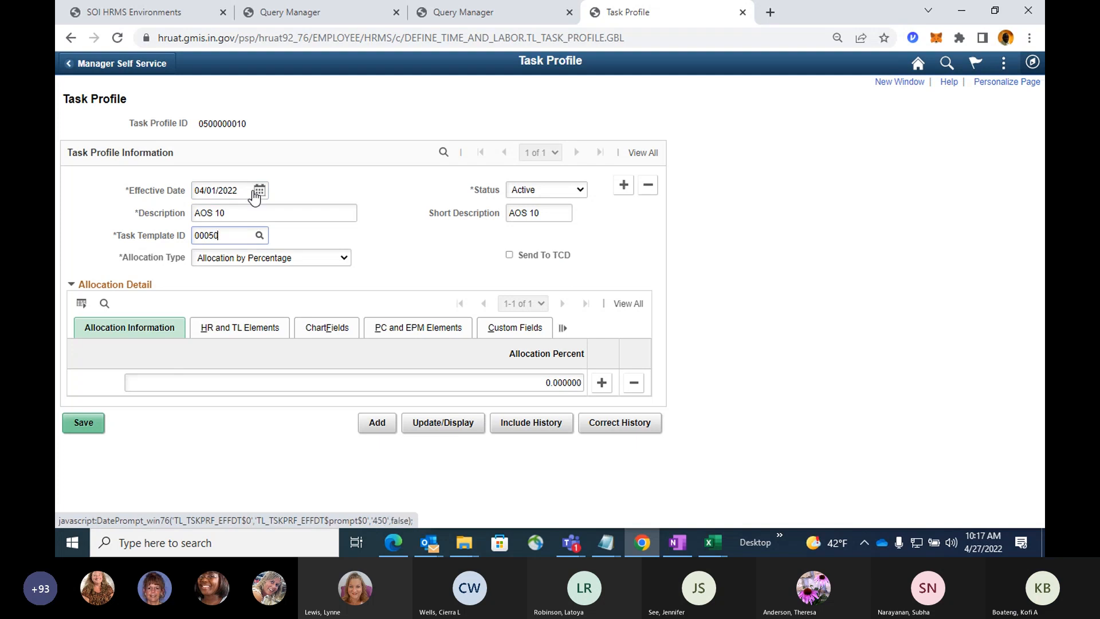
click(263, 236)
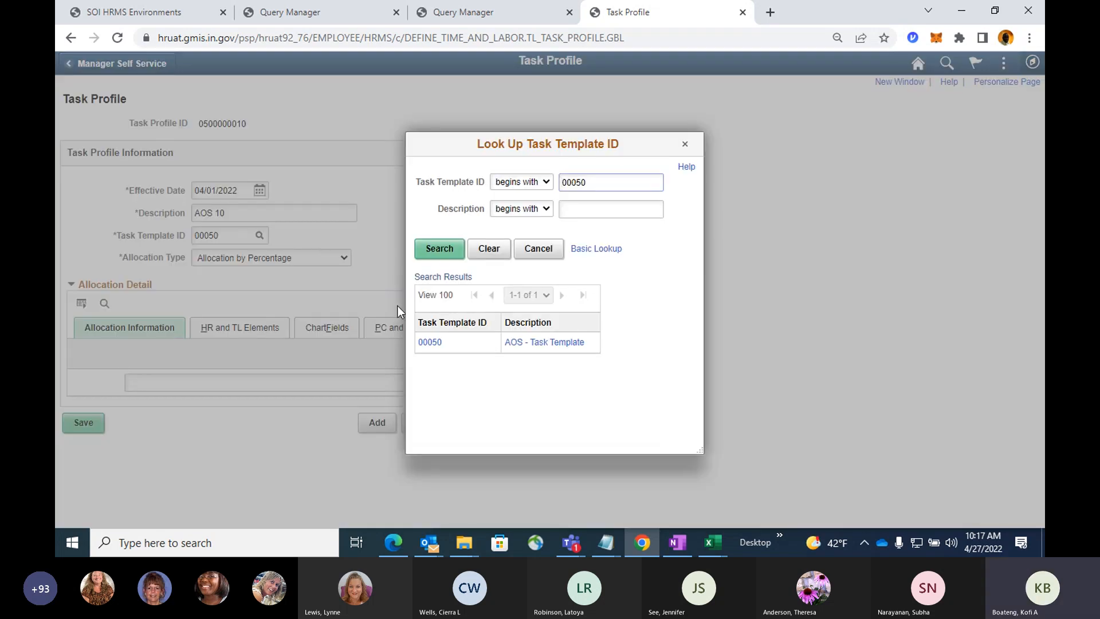
click(421, 342)
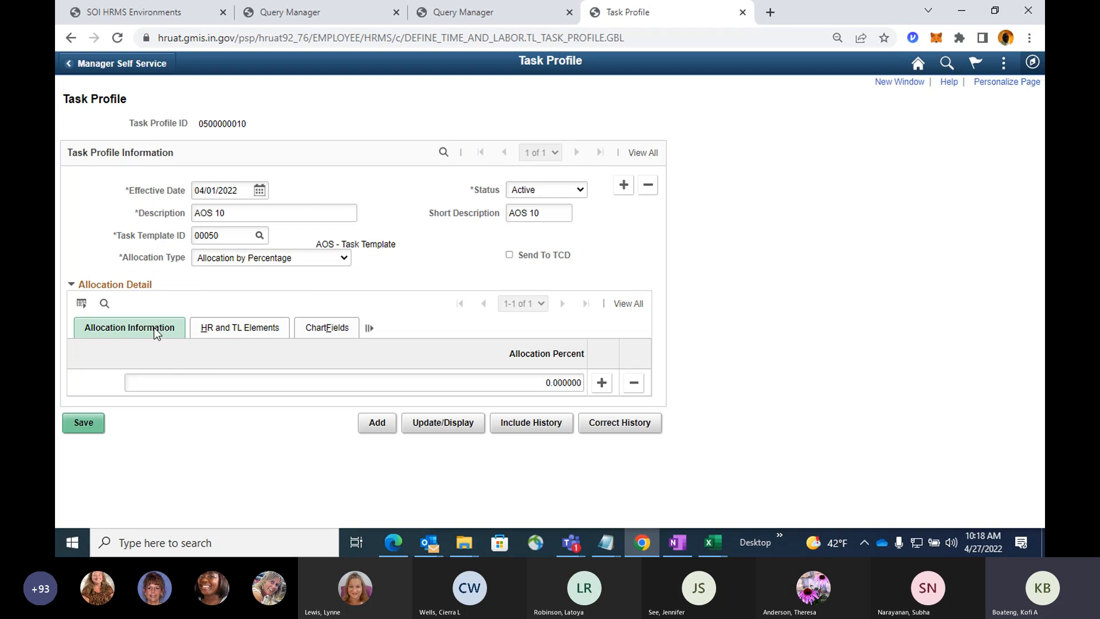
Set the allocation line's percentage to 100 and its business unit to 00050.
drag(517, 385, 660, 400)
text(100)
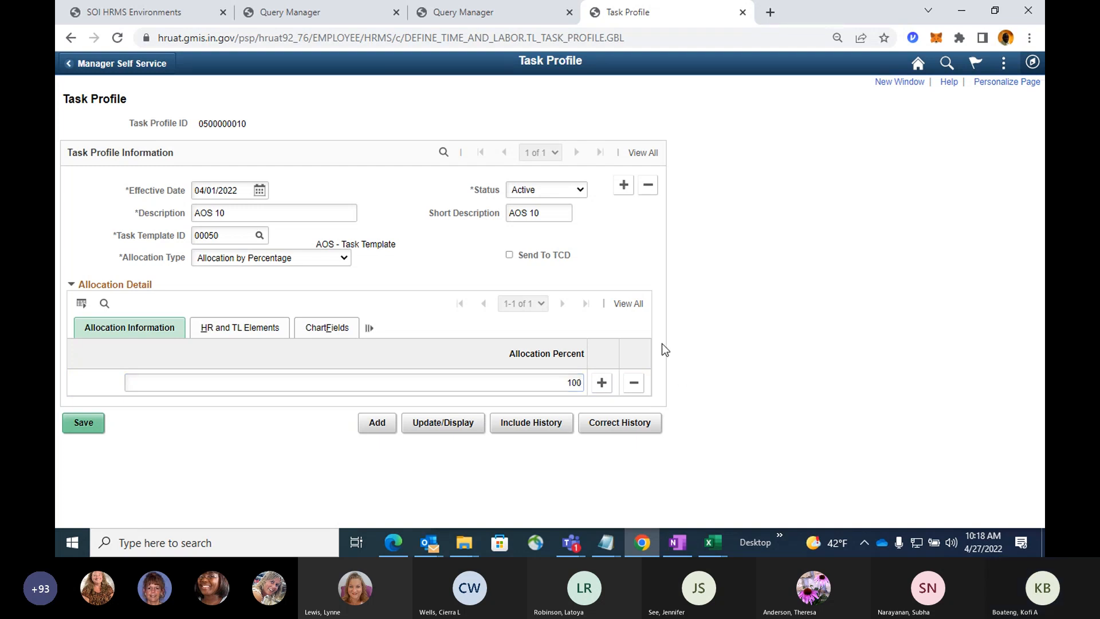
click(232, 331)
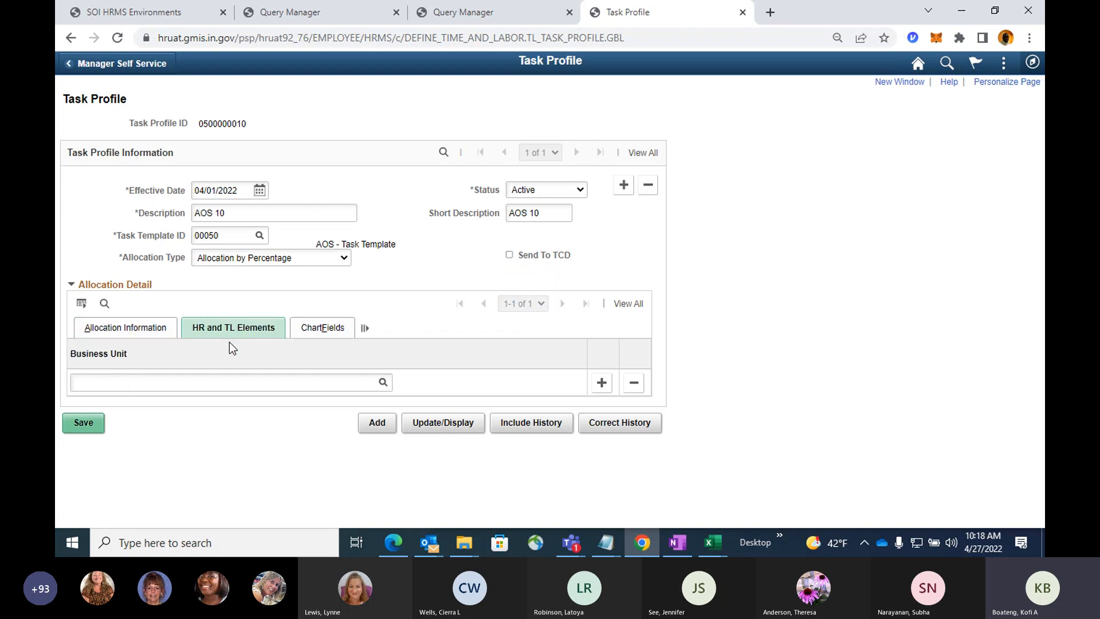
click(271, 388)
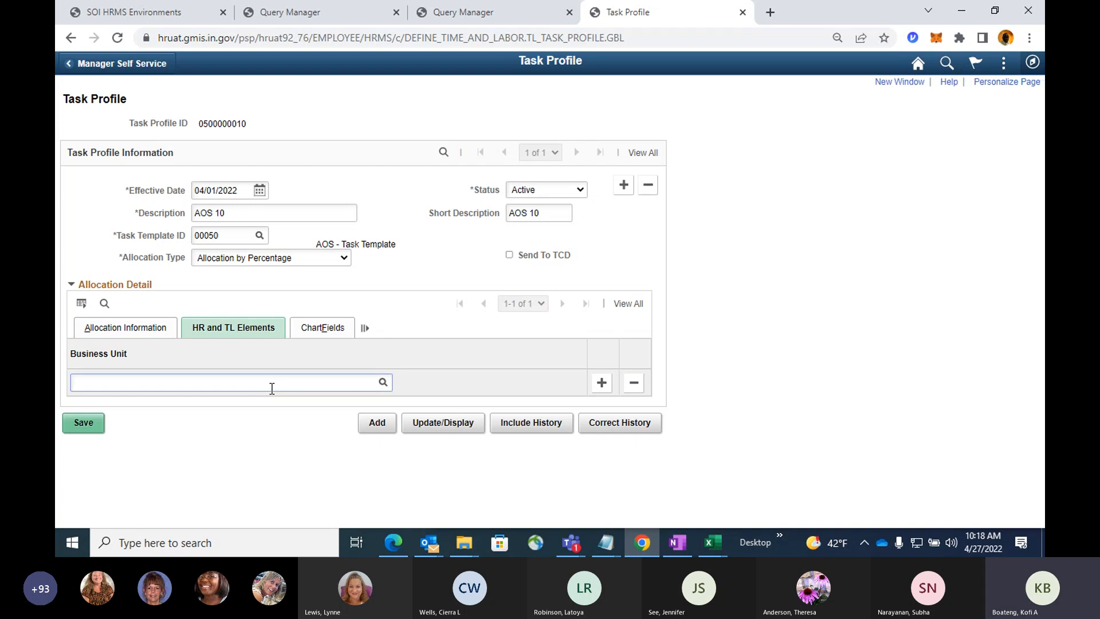
text(00050)
key(Tab)
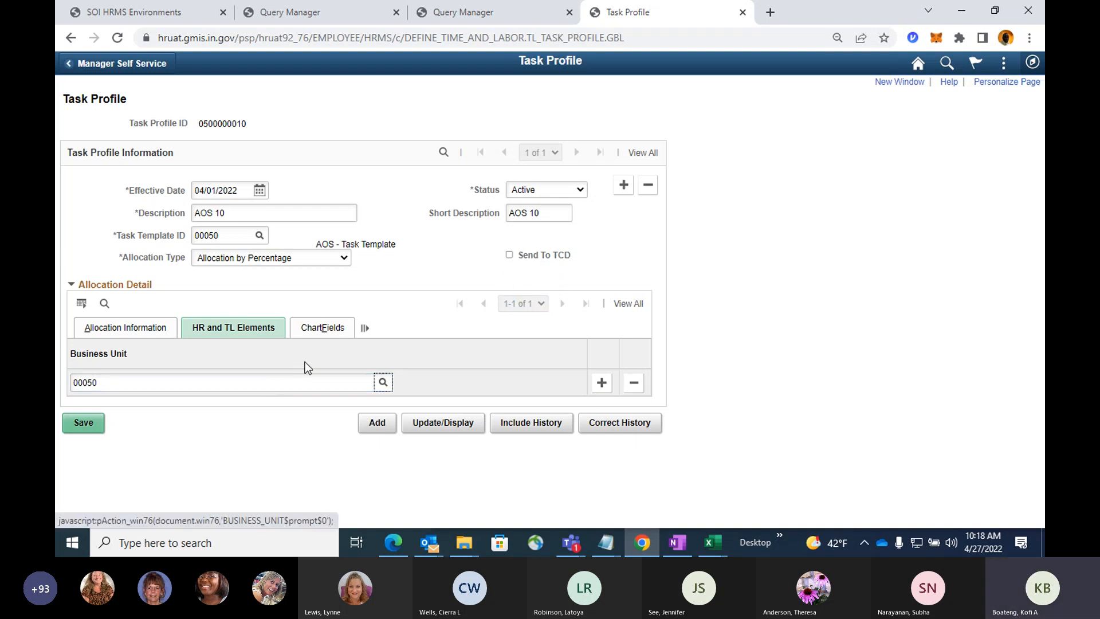
Open the allocation line's ChartField details and look up SpeedType keys beginning with 050.
click(324, 329)
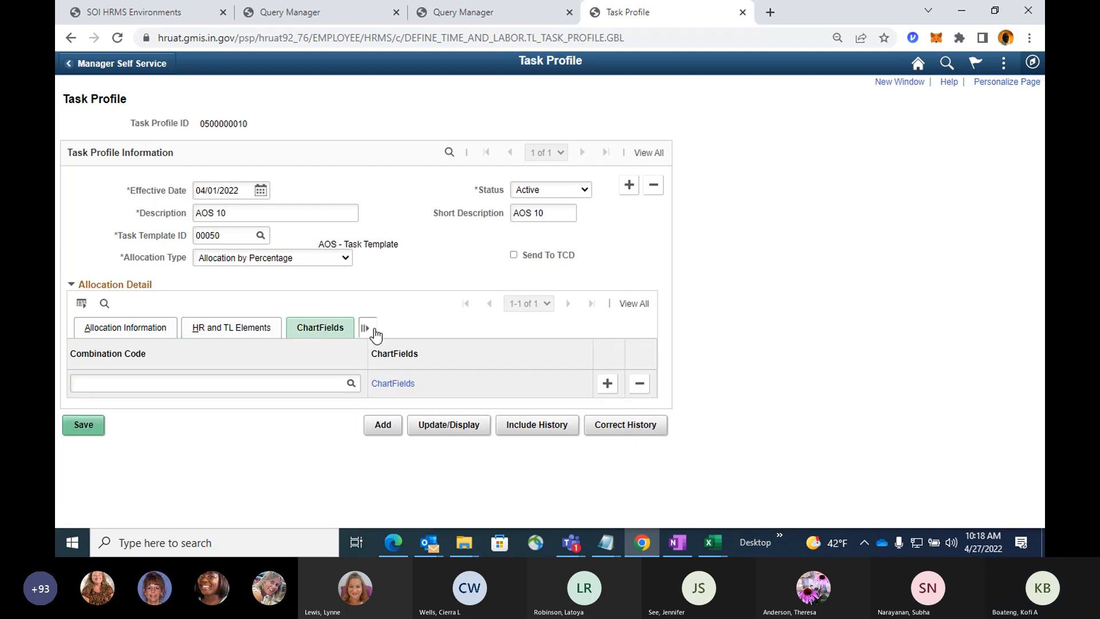
click(385, 389)
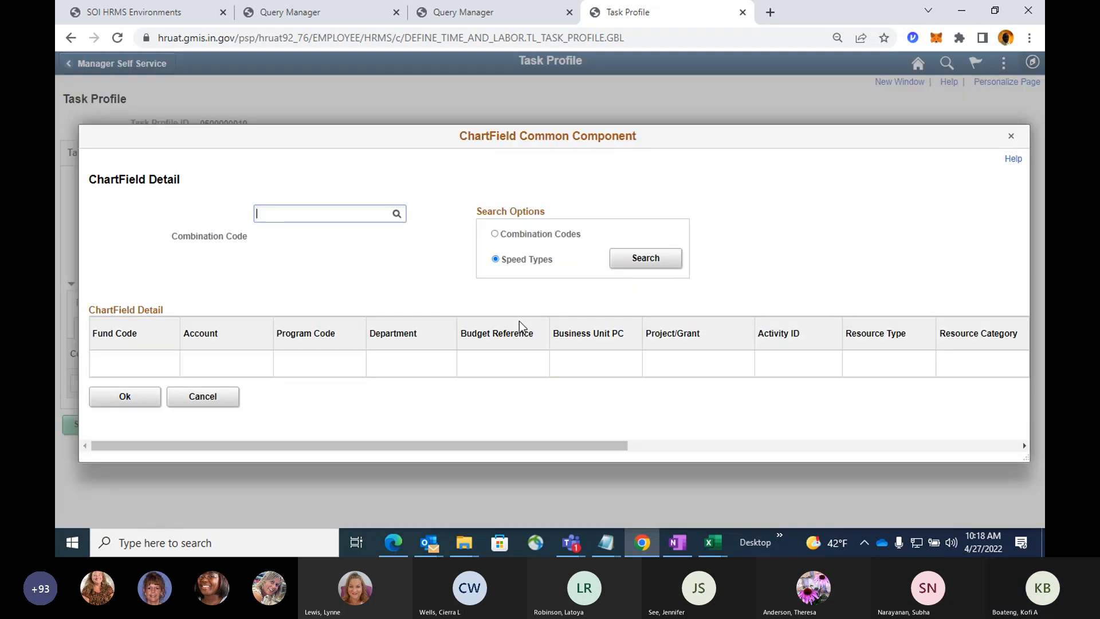
click(657, 265)
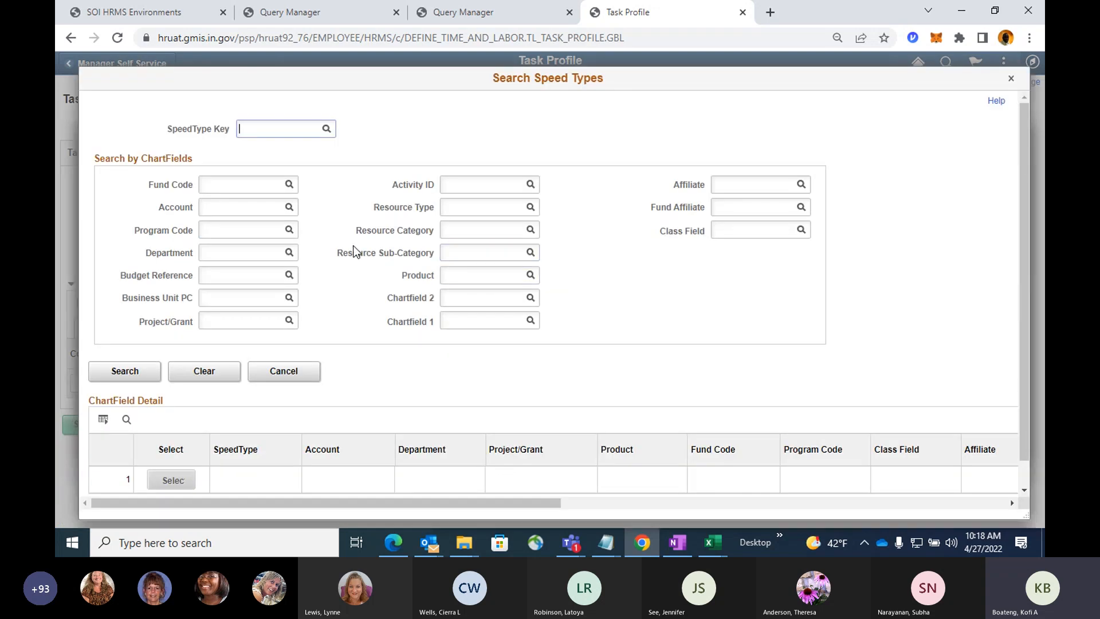
text(050)
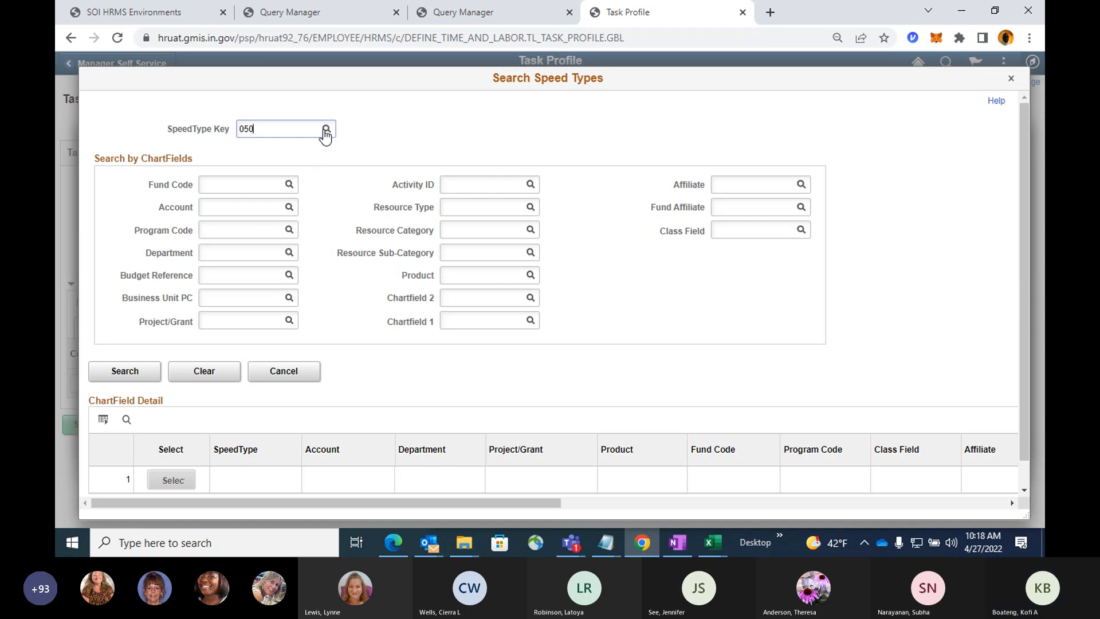
click(326, 130)
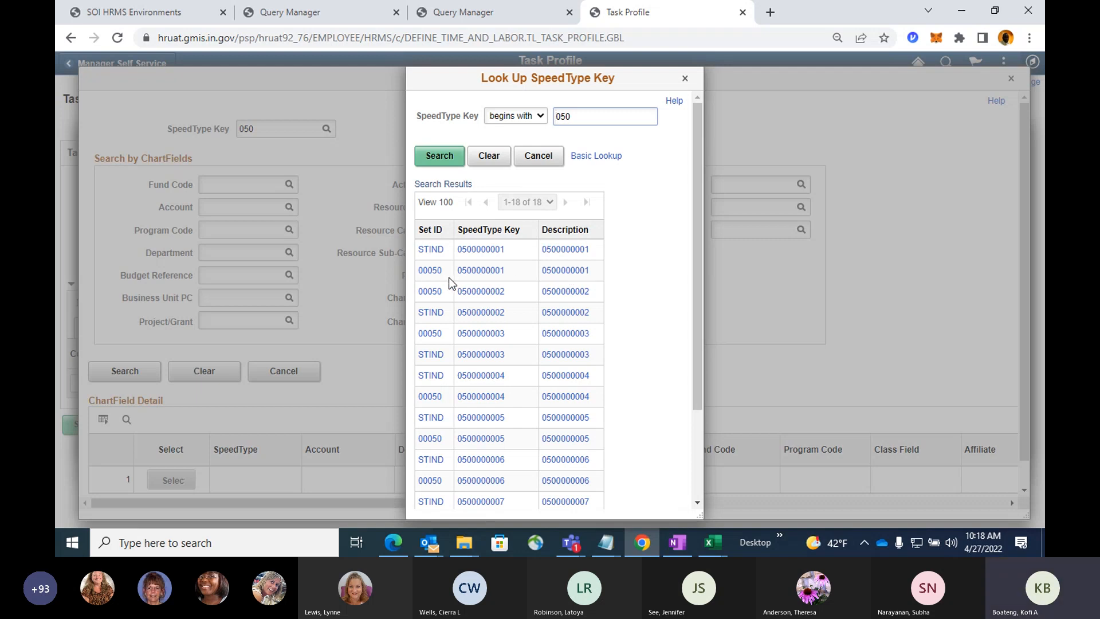
scroll(590, 354, down, 2)
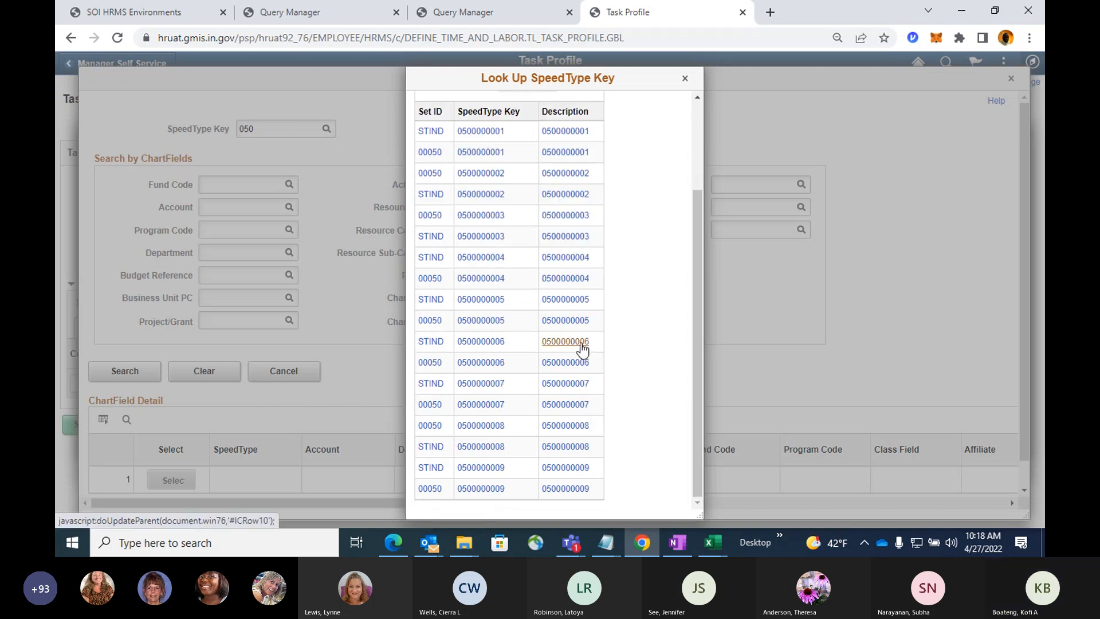
scroll(583, 348, up, 2)
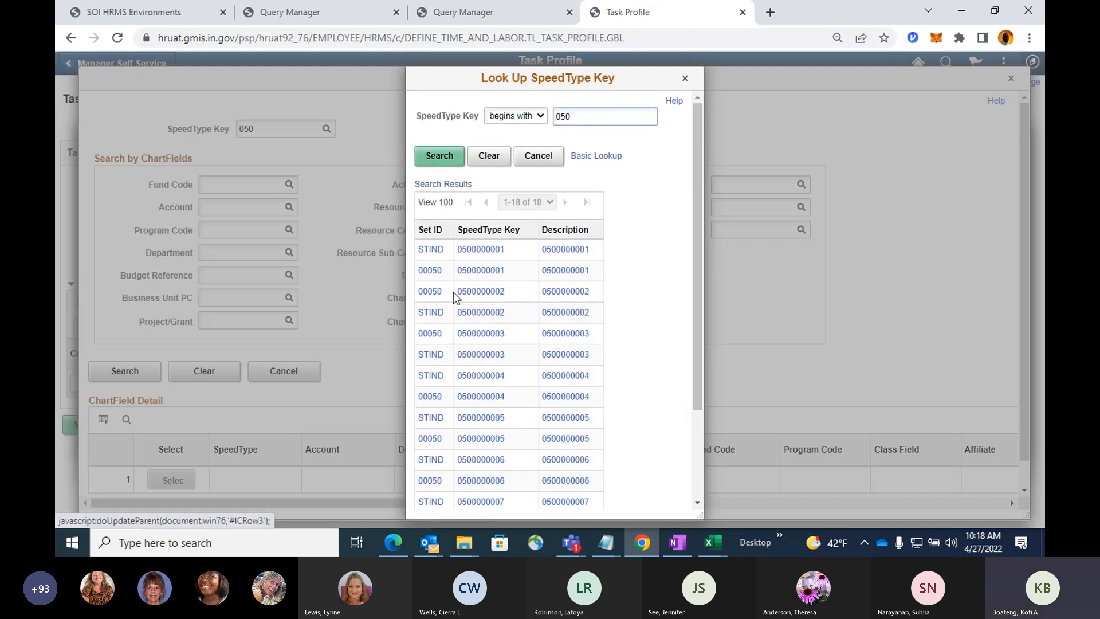
click(430, 271)
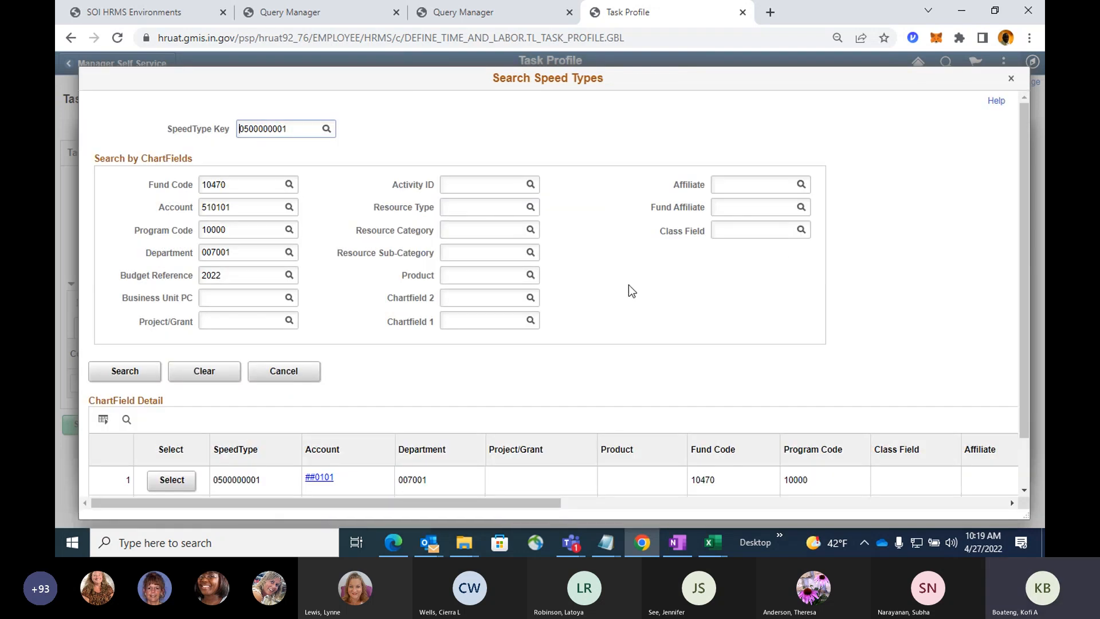
click(170, 479)
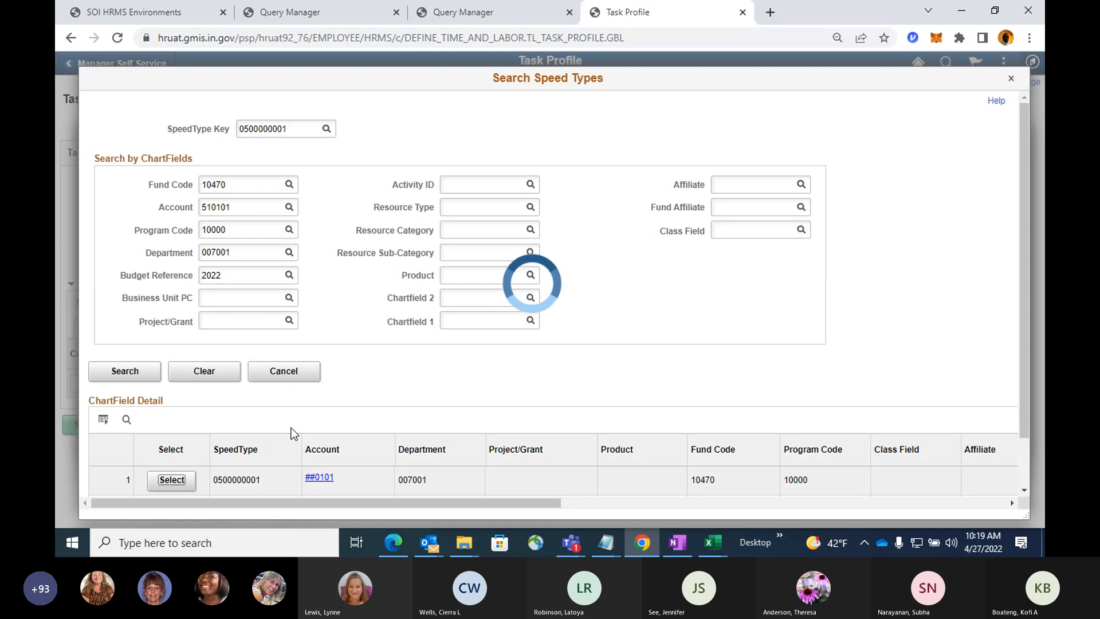
click(136, 396)
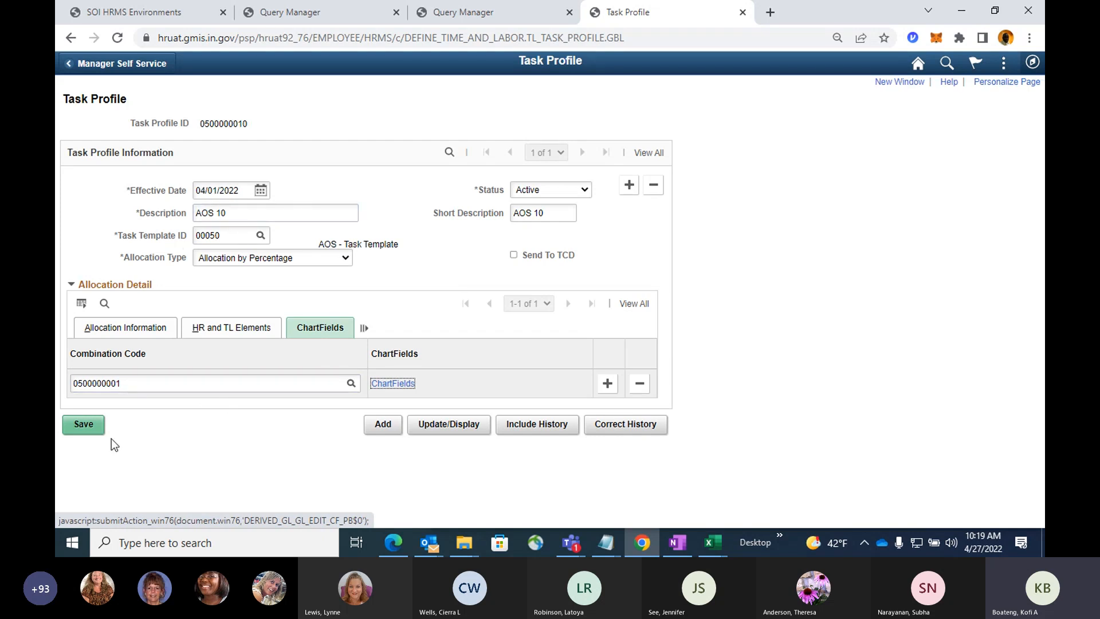
click(85, 429)
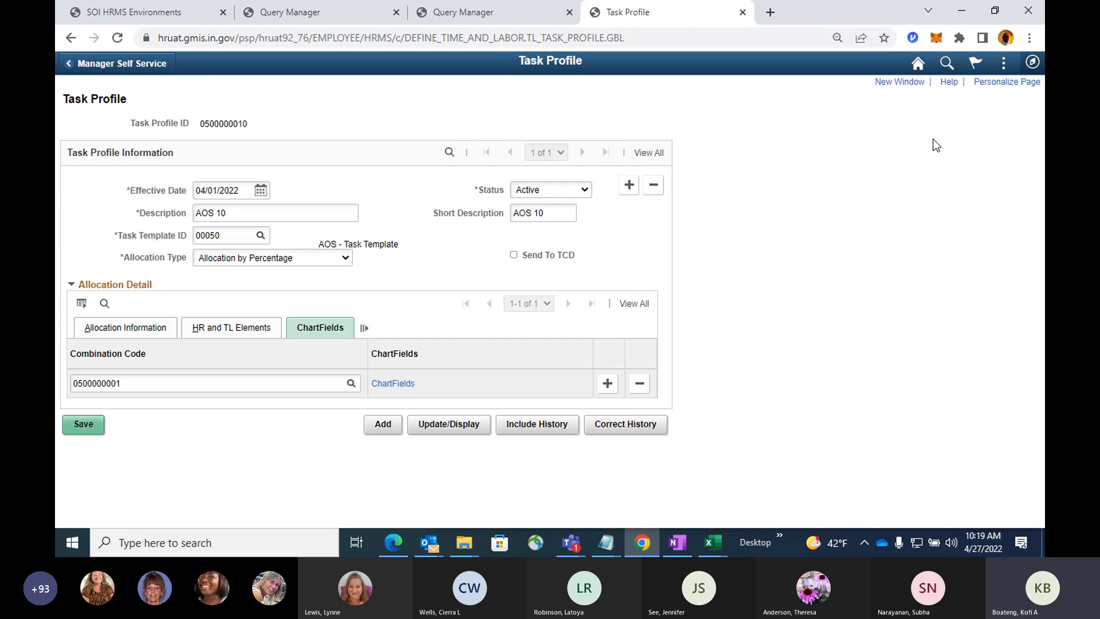
drag(199, 124, 260, 127)
key(ctrl+c)
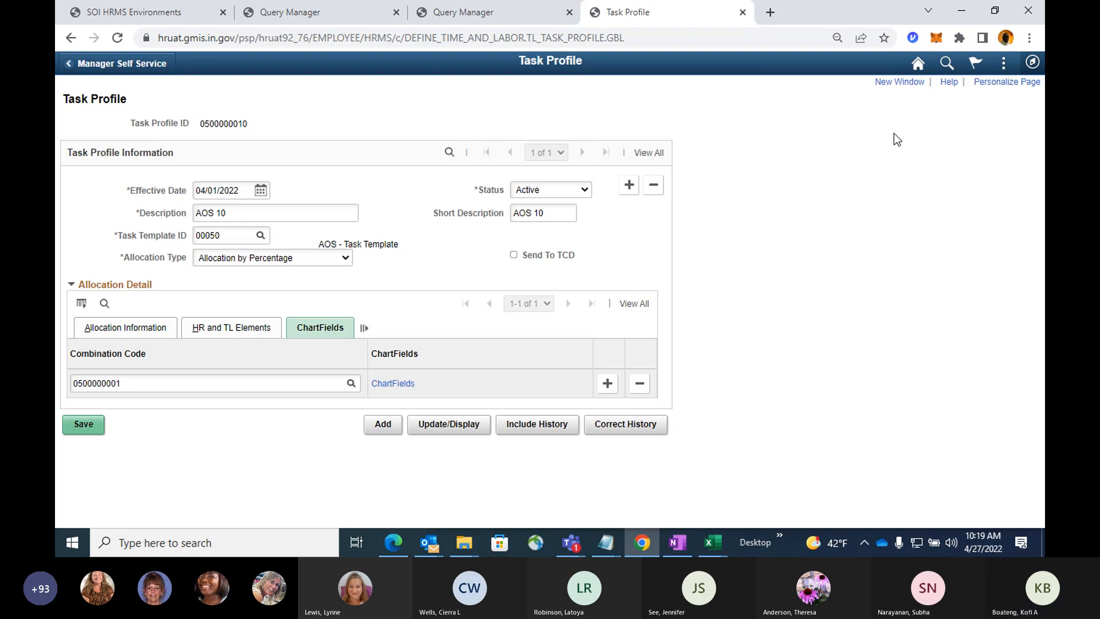
click(898, 82)
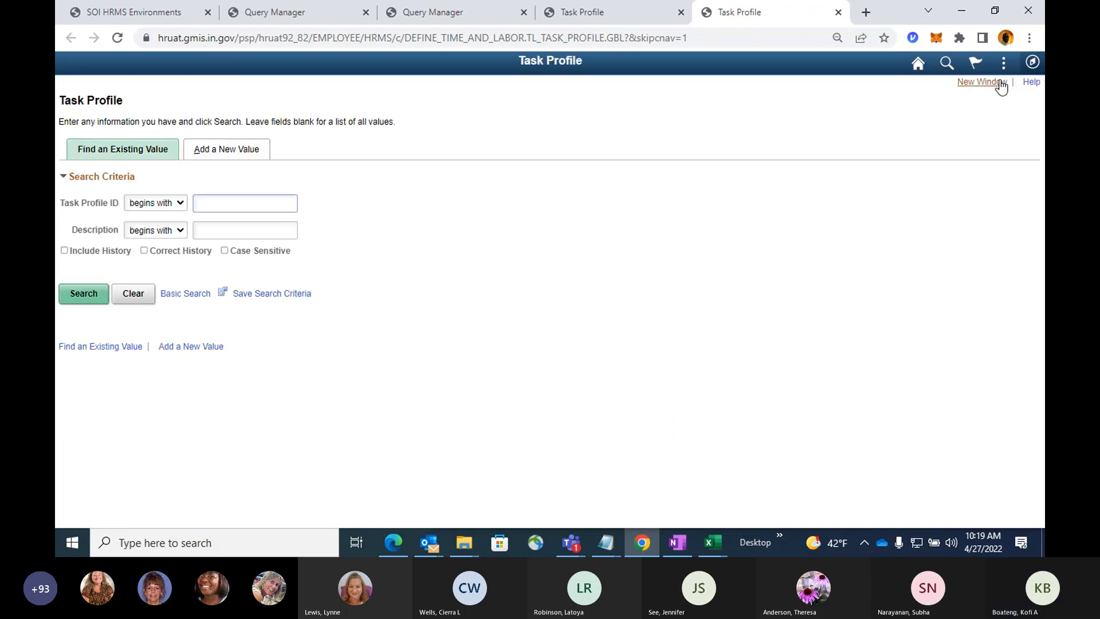
click(1032, 61)
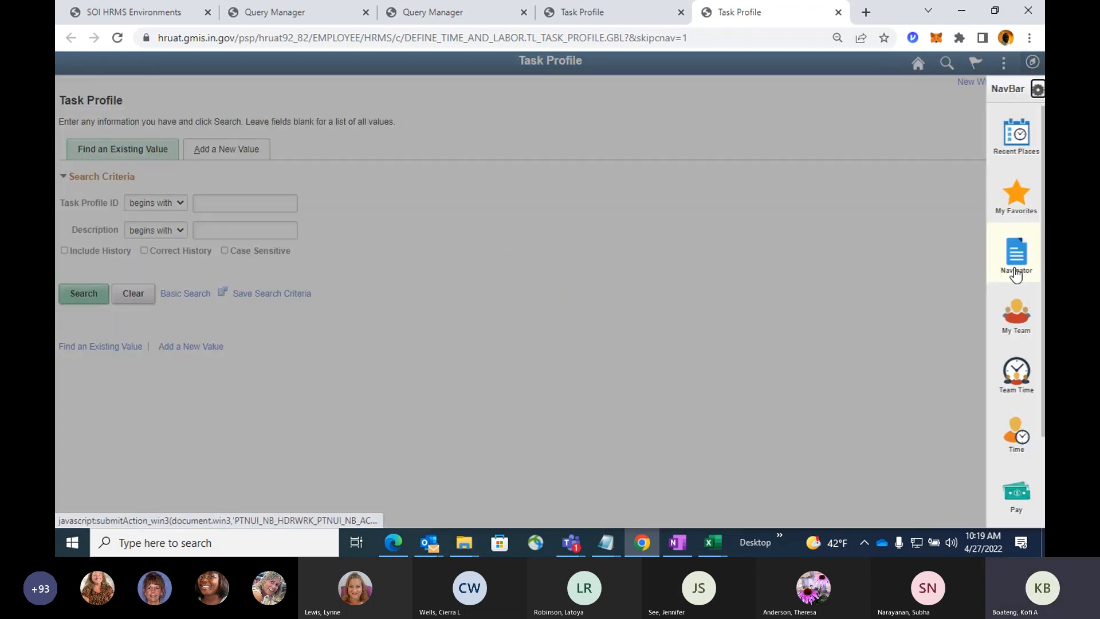
click(1026, 255)
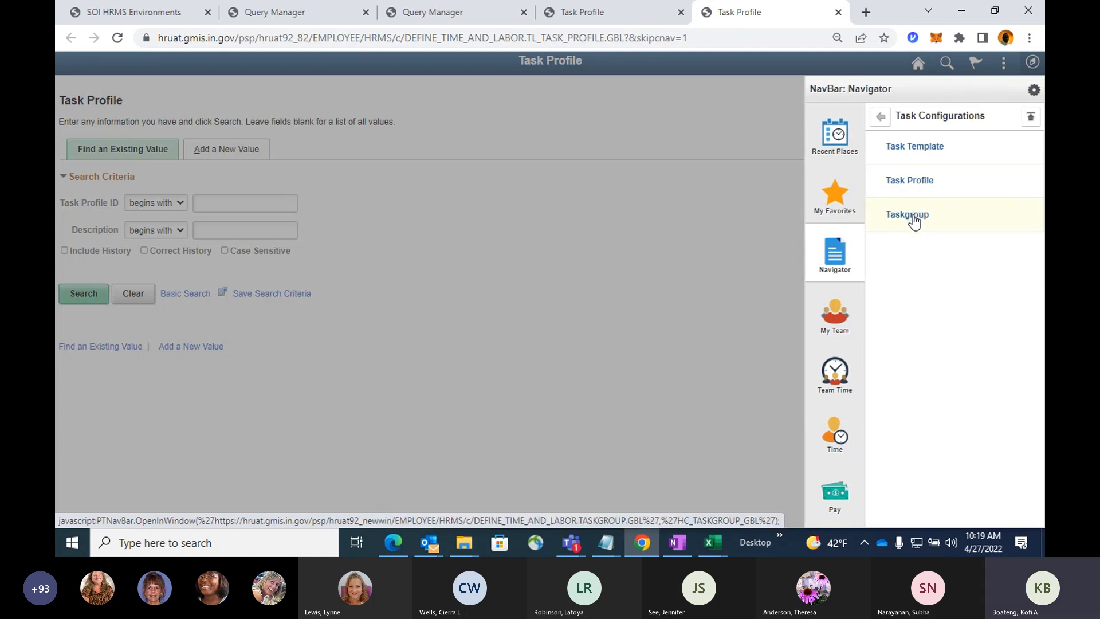
click(912, 216)
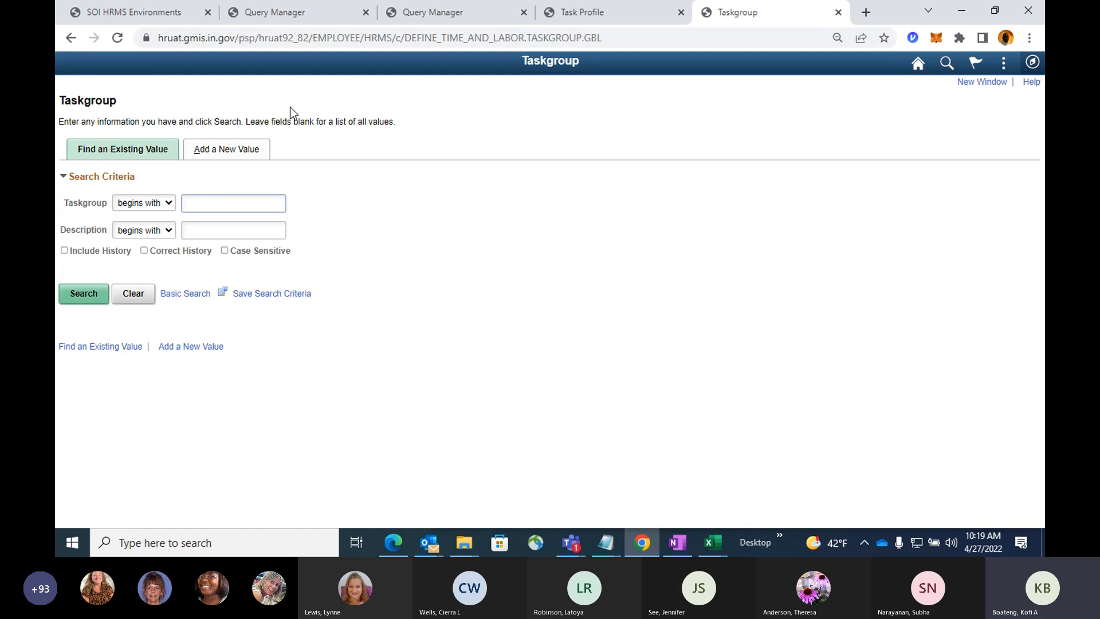
Find and open taskgroup 00050, going to its list of valid task profiles.
text(00050)
key(Return)
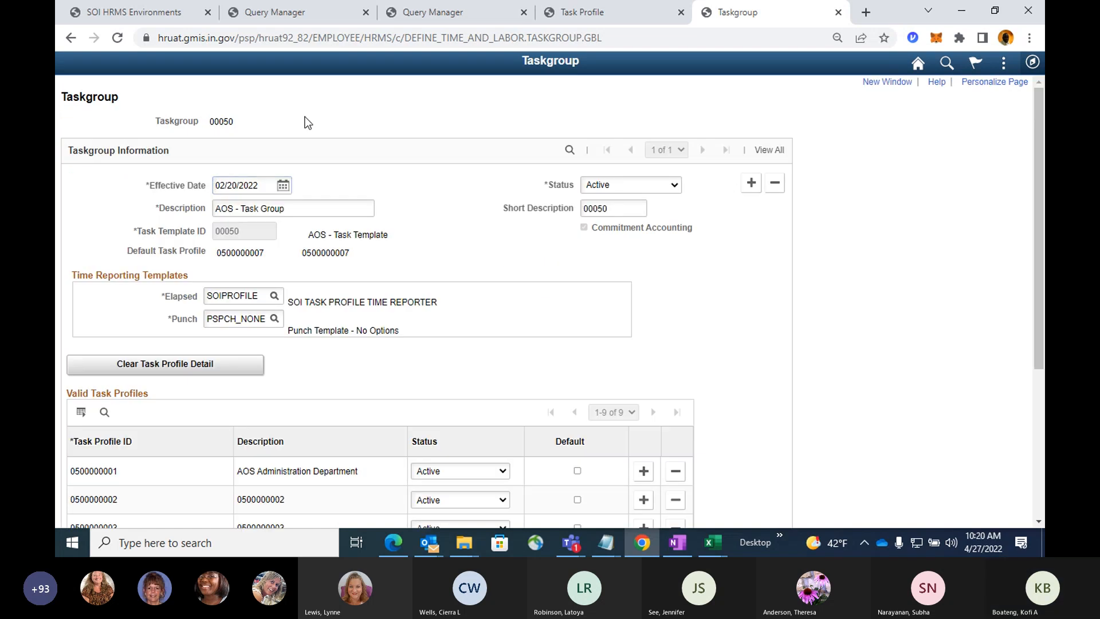
scroll(788, 243, down, 1)
scroll(776, 248, down, 1)
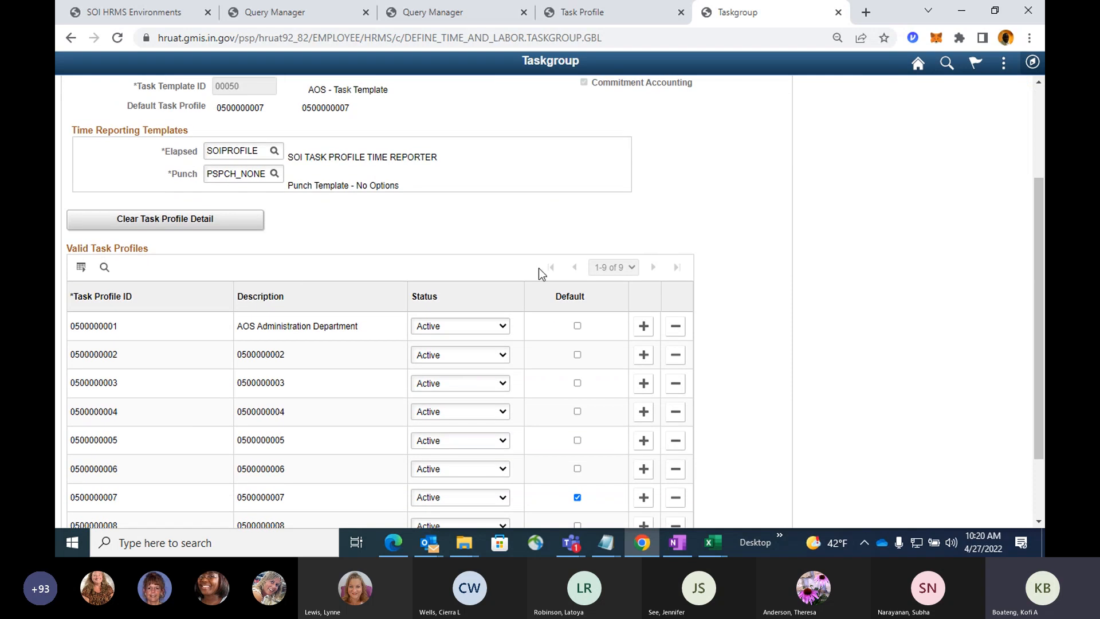
scroll(754, 285, down, 1)
scroll(752, 286, down, 1)
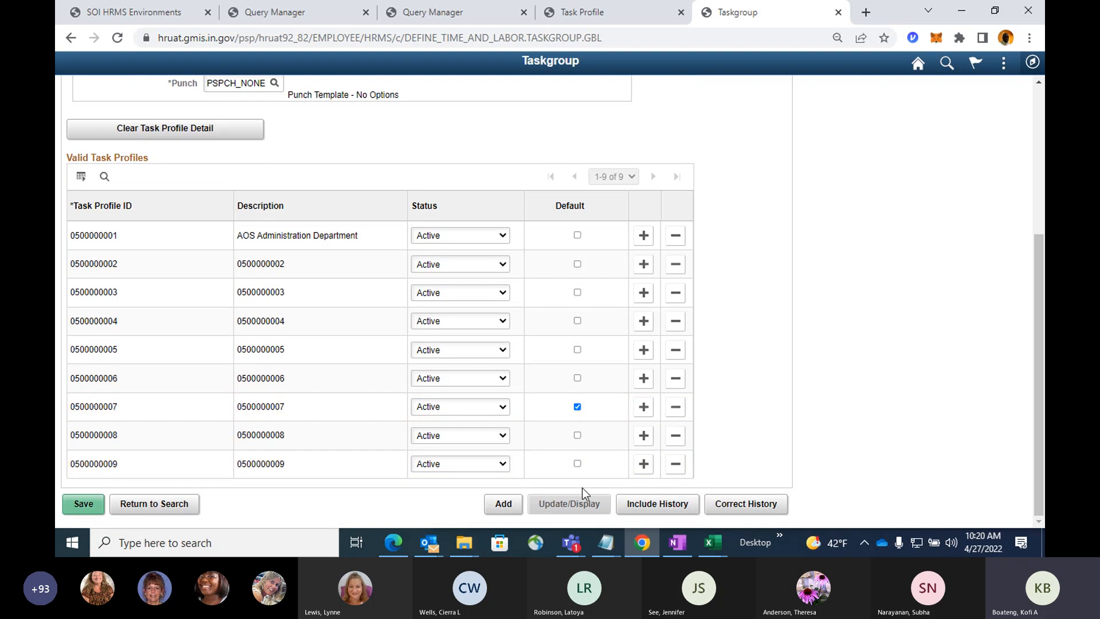
click(643, 465)
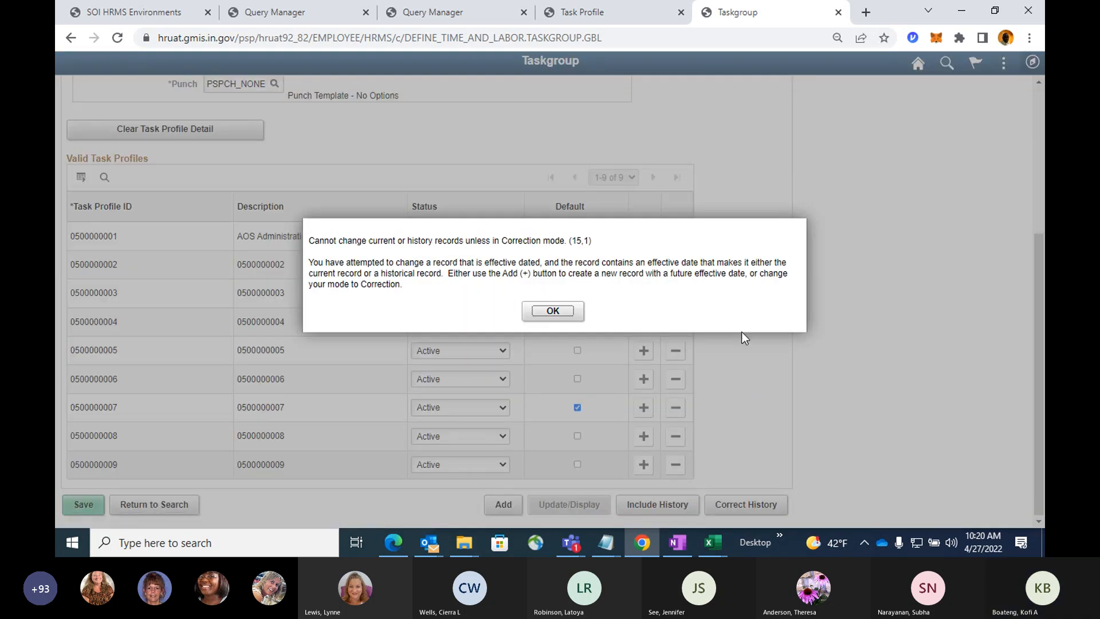
click(536, 312)
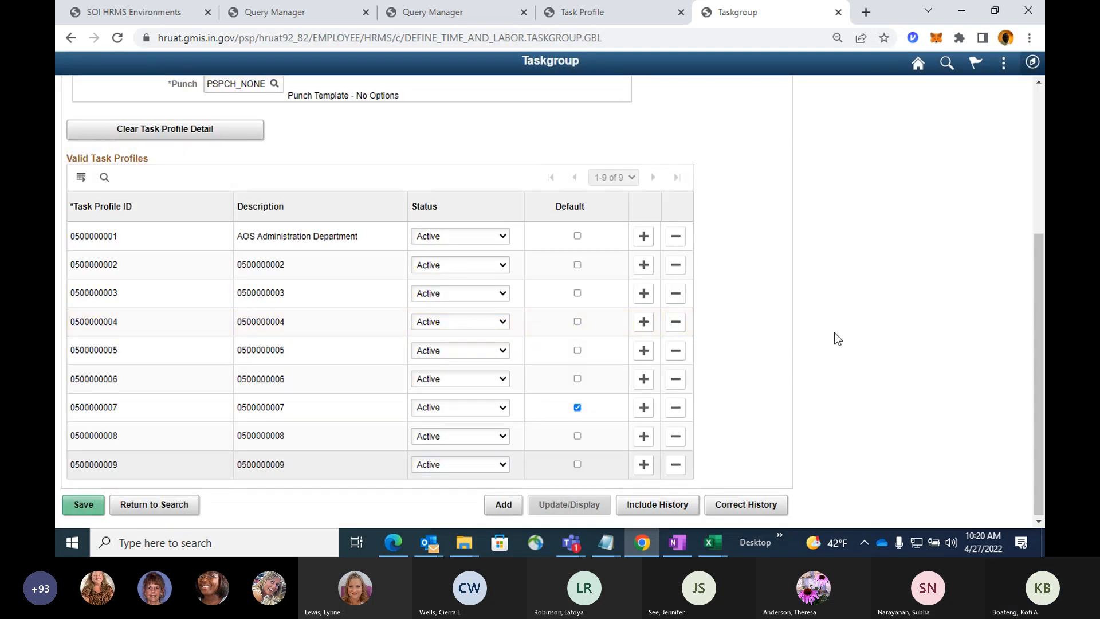
click(725, 500)
scroll(837, 316, down, 2)
scroll(837, 316, down, 2)
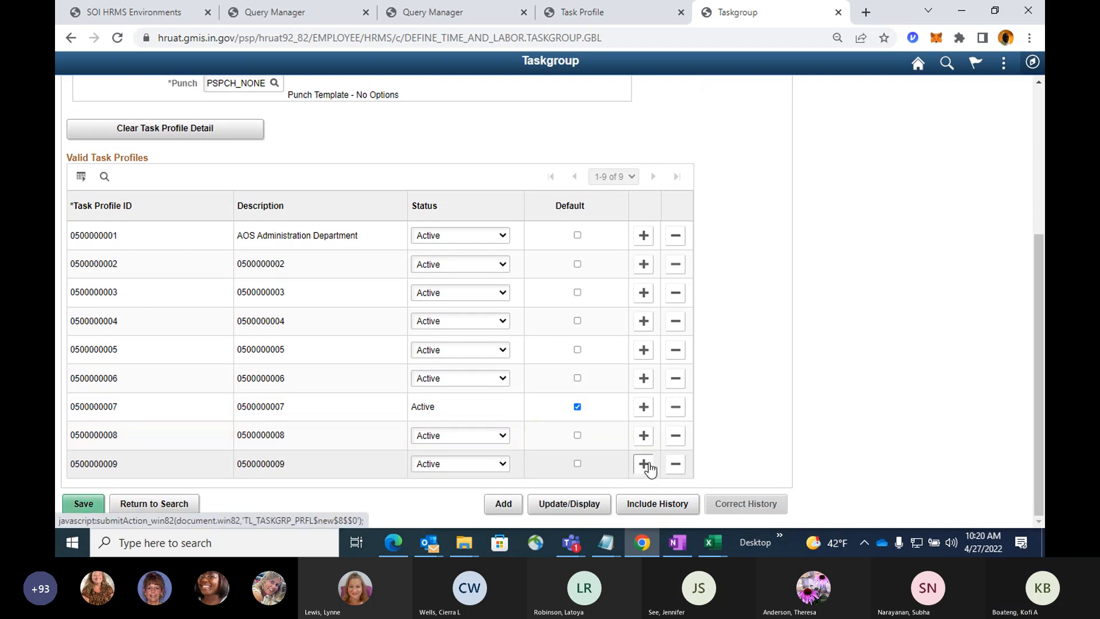
click(643, 463)
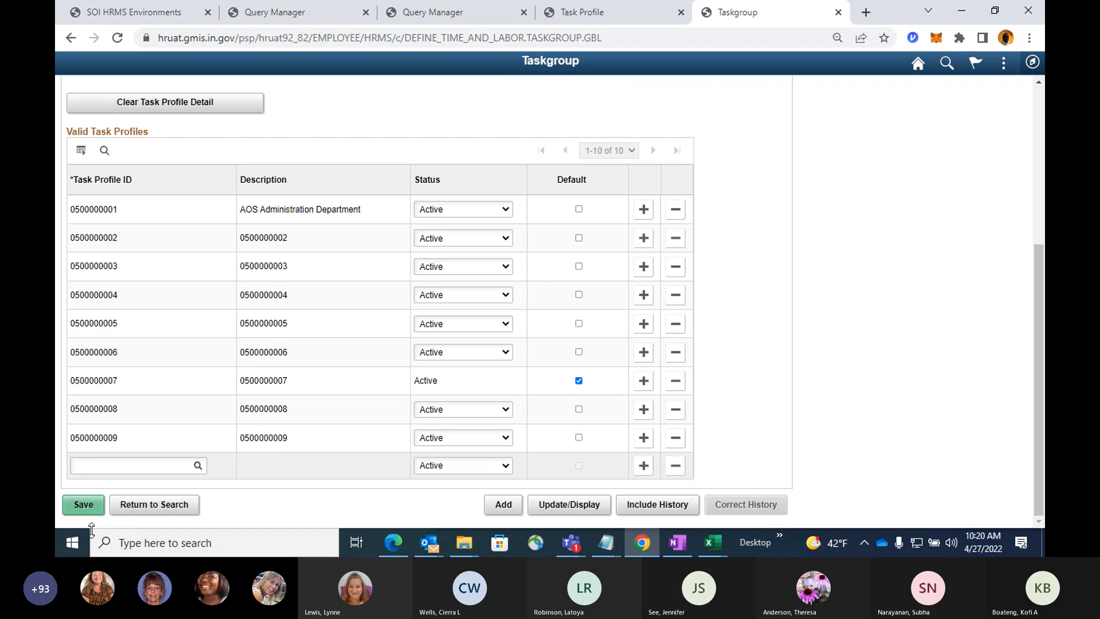
key(ctrl+v)
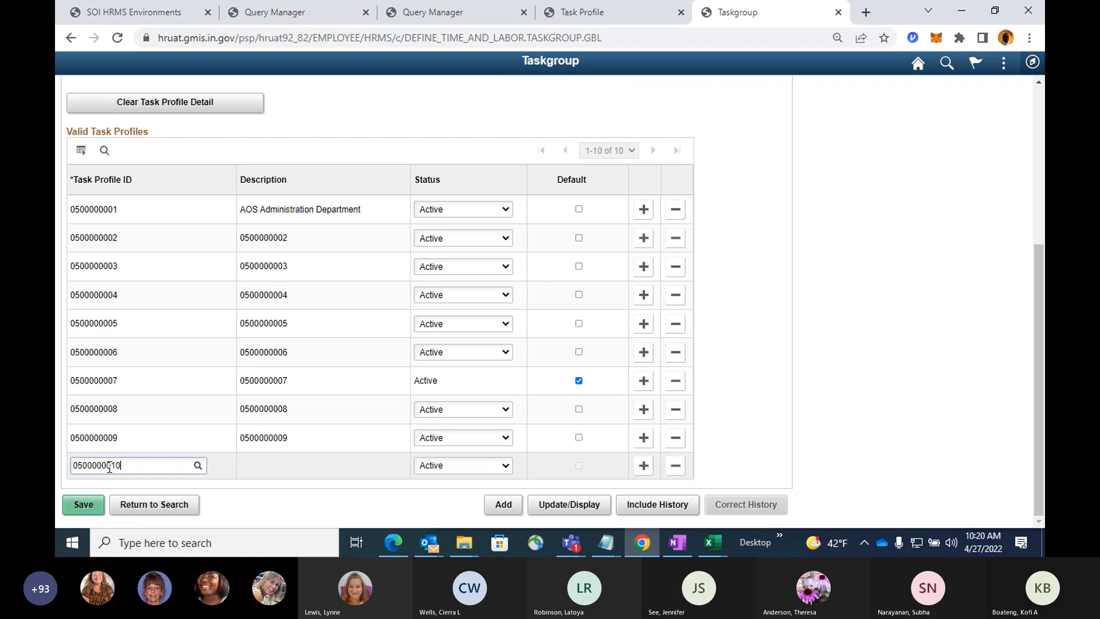
click(410, 518)
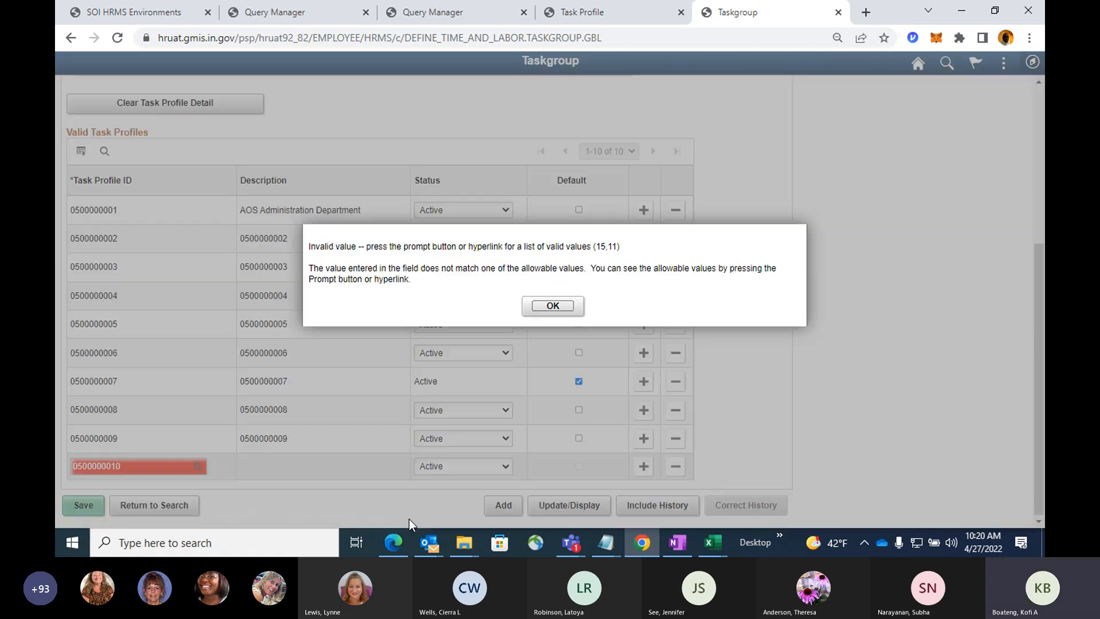
click(541, 306)
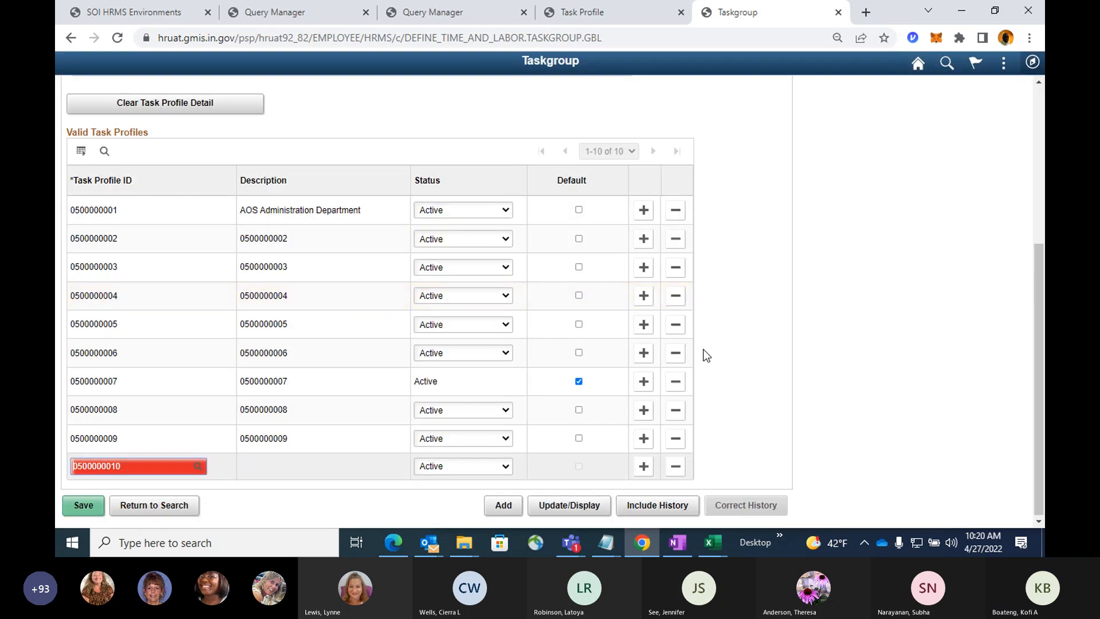
Review the taskgroup's effective date, task template, default profile and valid task profile rows.
scroll(706, 352, up, 4)
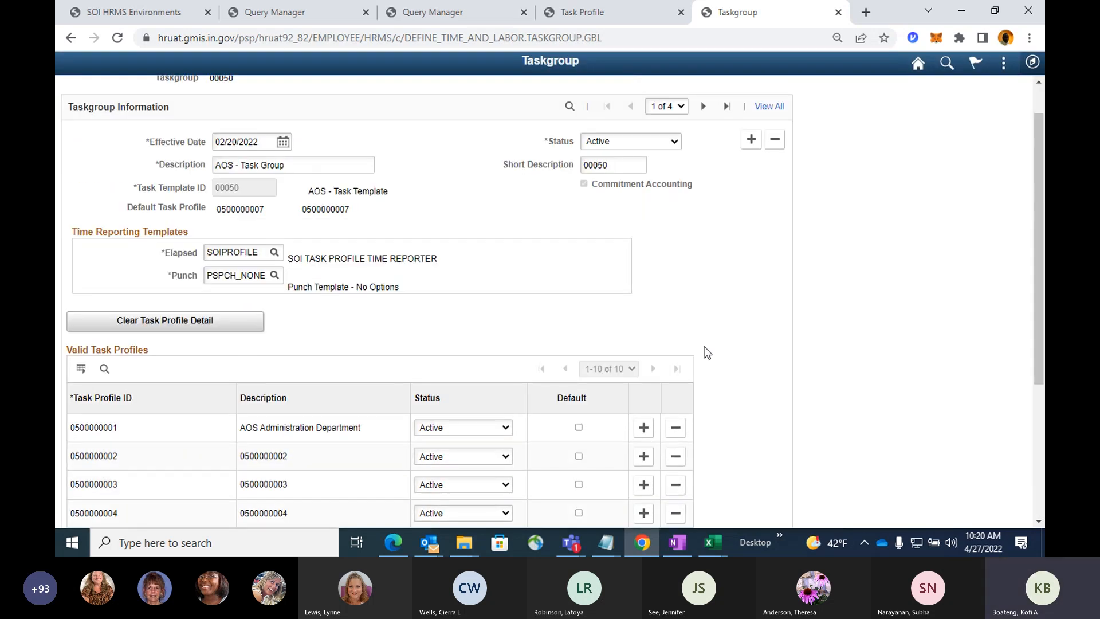
scroll(707, 352, up, 1)
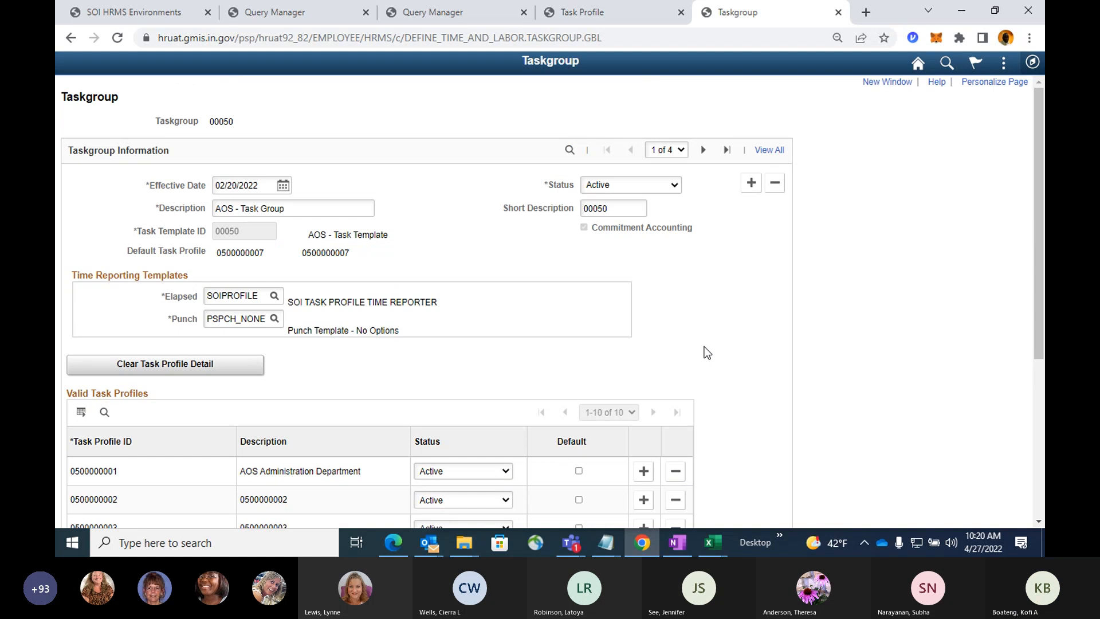
scroll(708, 352, down, 2)
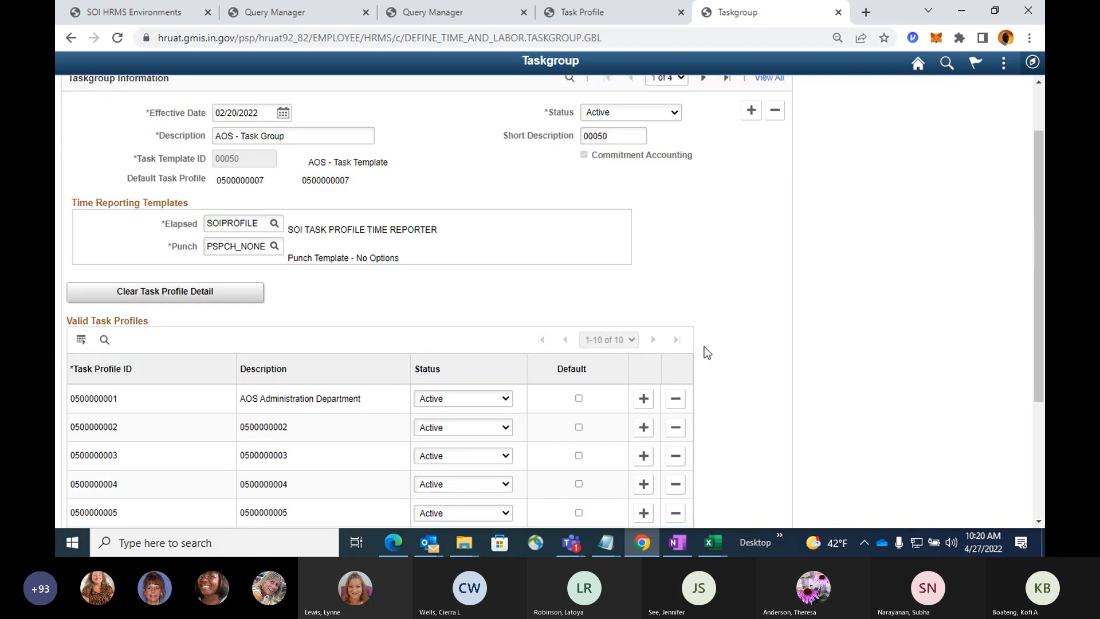
scroll(707, 352, down, 5)
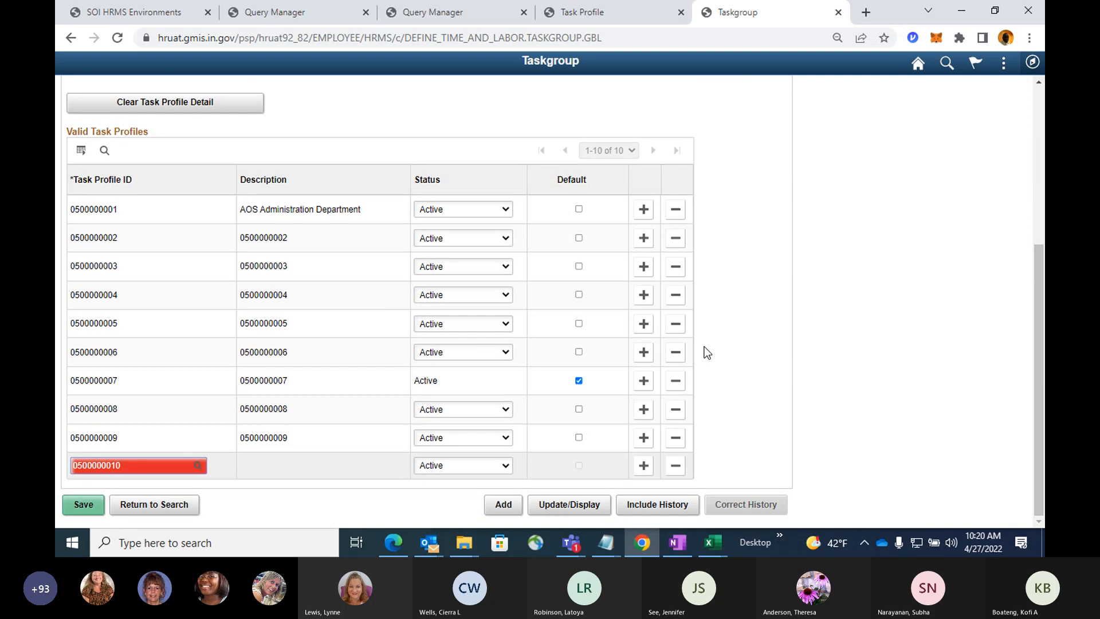
scroll(708, 352, up, 6)
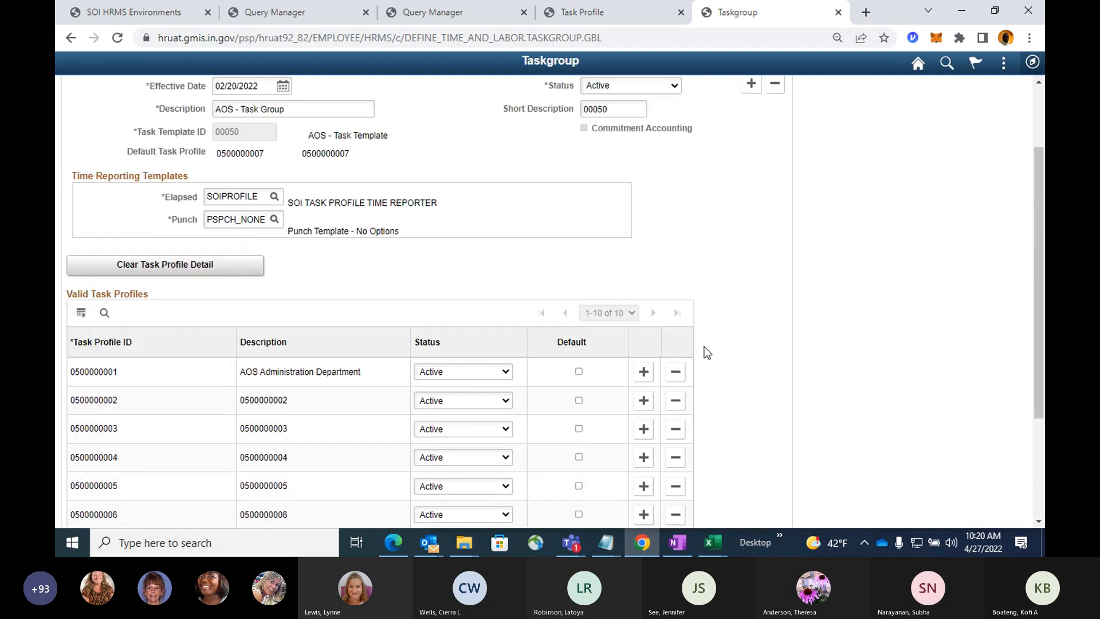
scroll(708, 353, up, 2)
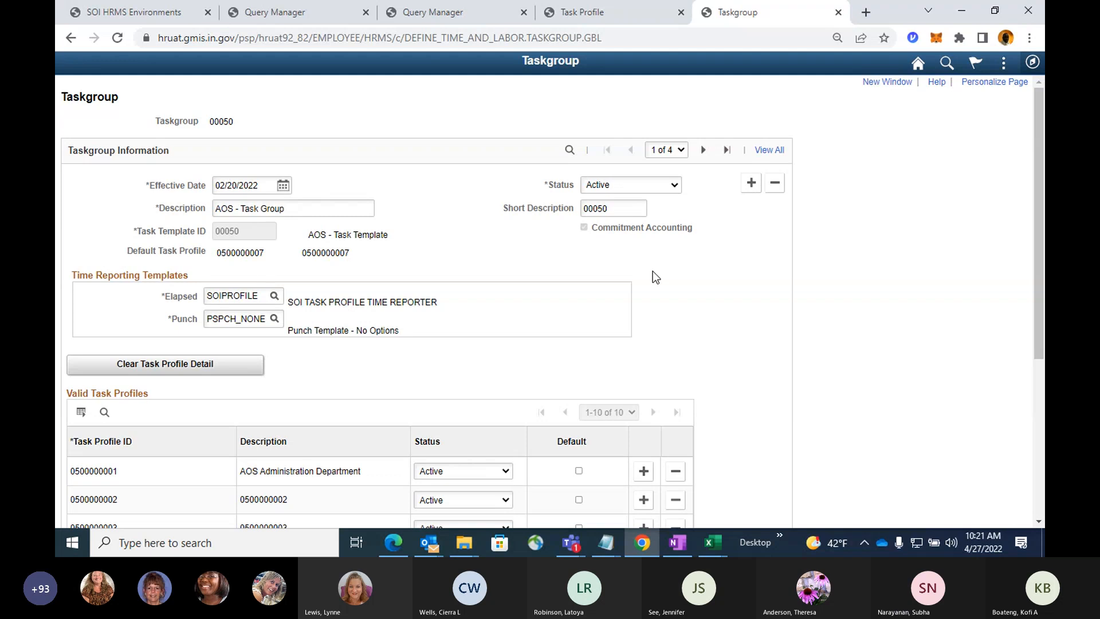
Look up task profile IDs beginning with 05000000 for the new row and examine the list of allowed profiles.
scroll(652, 271, down, 5)
click(198, 465)
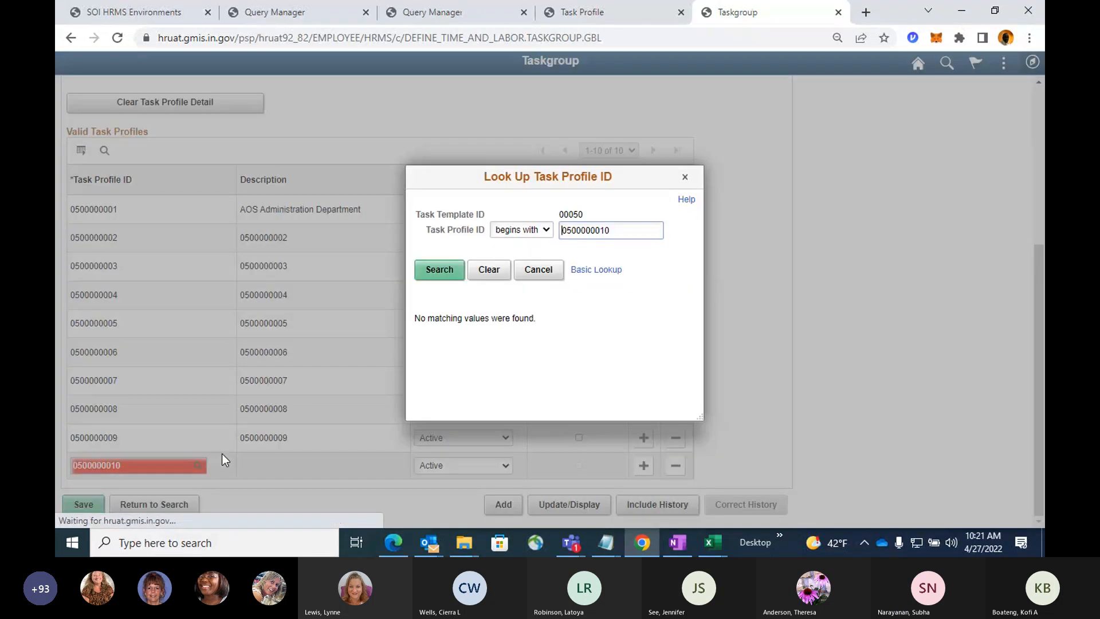
click(616, 231)
key(BackSpace)
key(BackSpace)
key(Return)
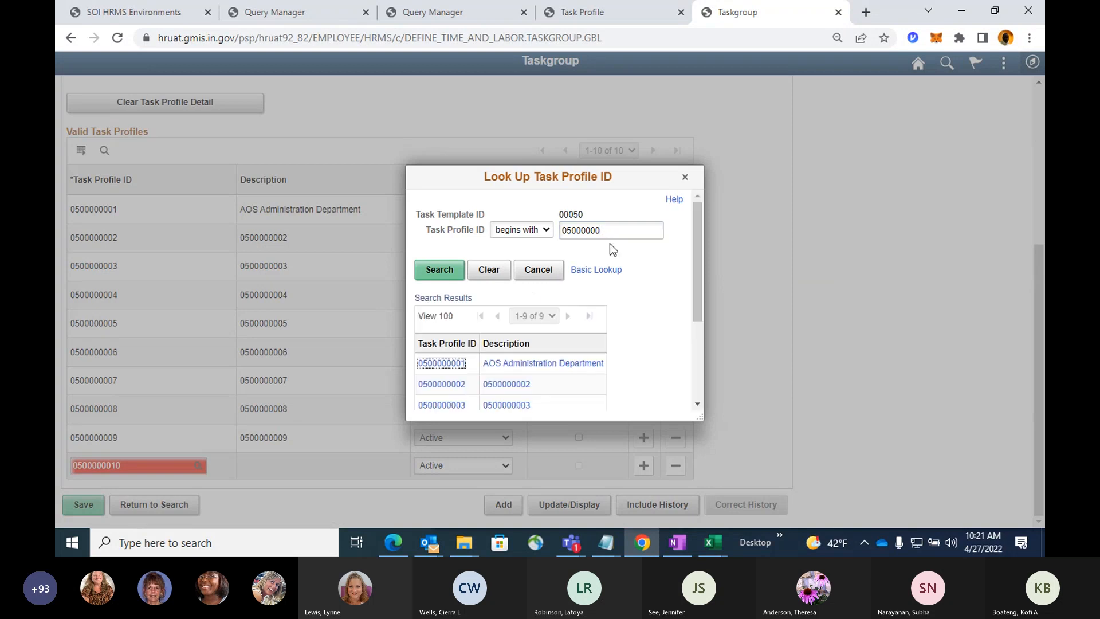
scroll(610, 321, down, 3)
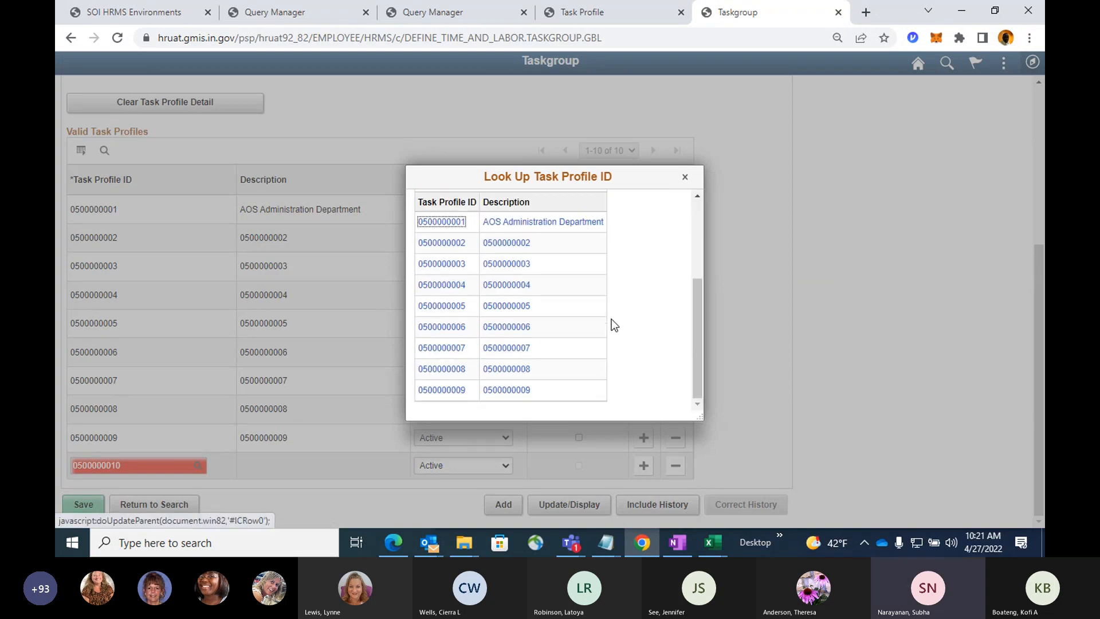
Review the task profile IDs offered for the new row and close the lookup without choosing one.
scroll(610, 316, up, 3)
scroll(610, 317, down, 3)
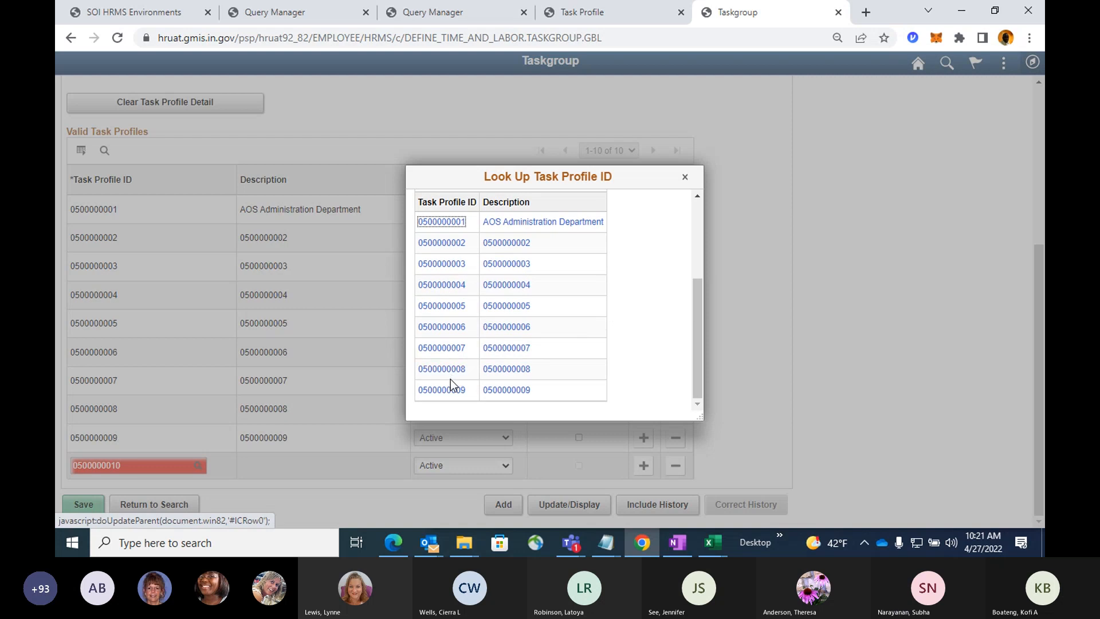
scroll(471, 366, up, 1)
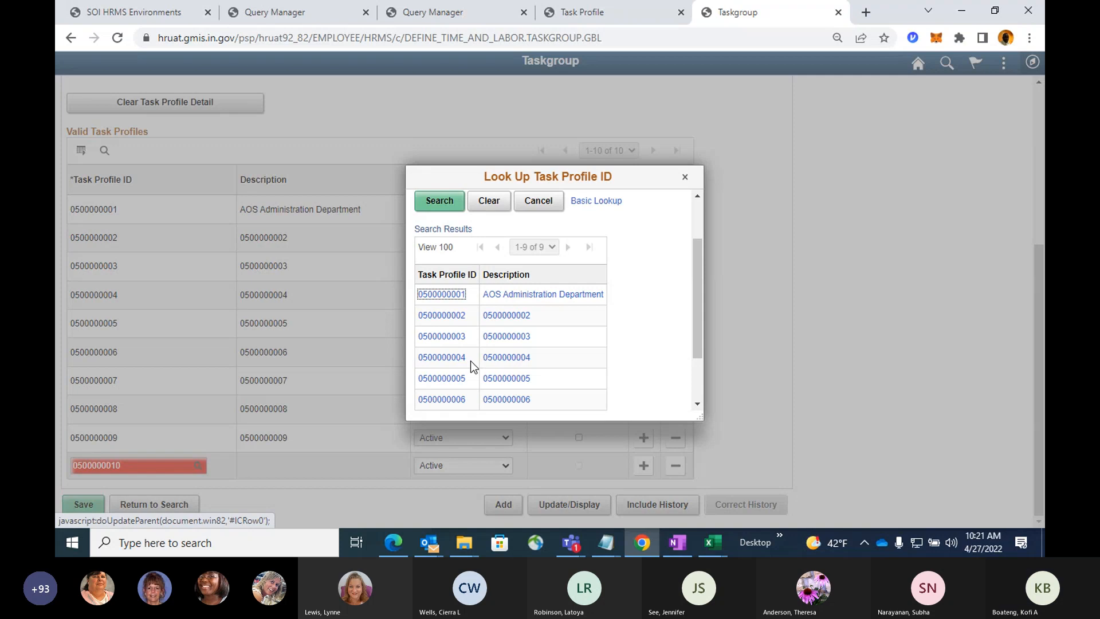
click(535, 204)
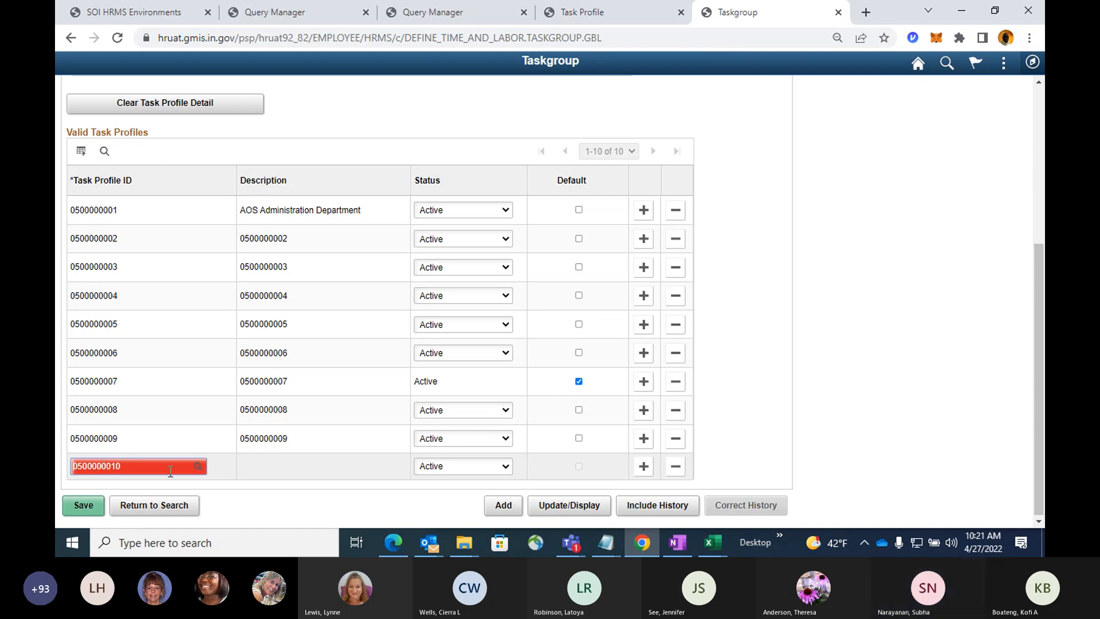
Search the new row's task profile lookup for IDs containing 010, and leave the lookup without a selection.
click(195, 469)
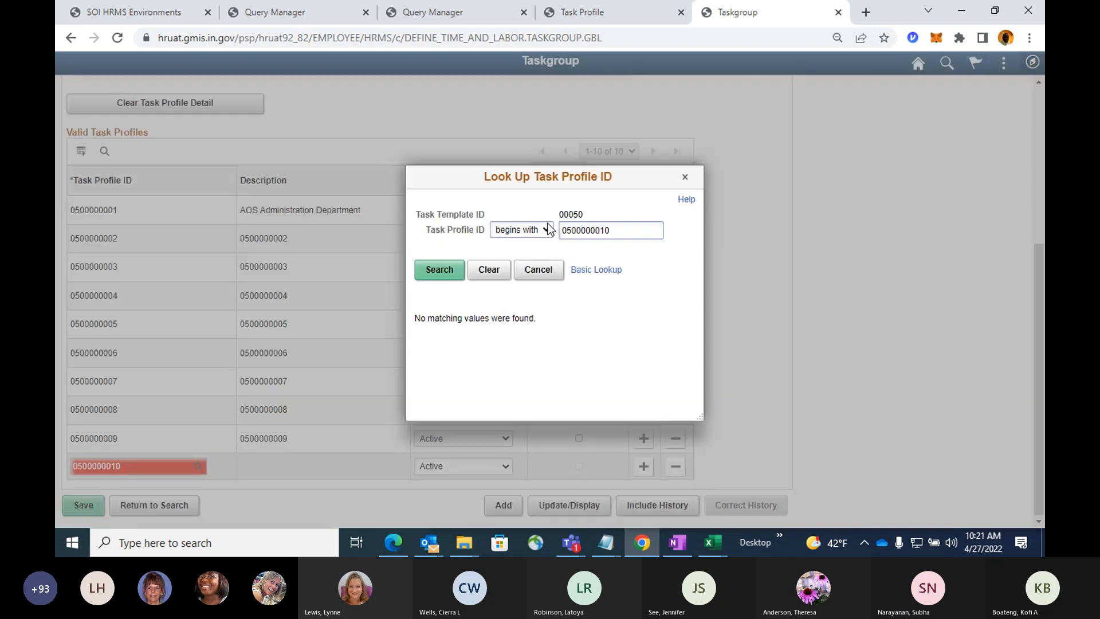
click(549, 229)
click(538, 251)
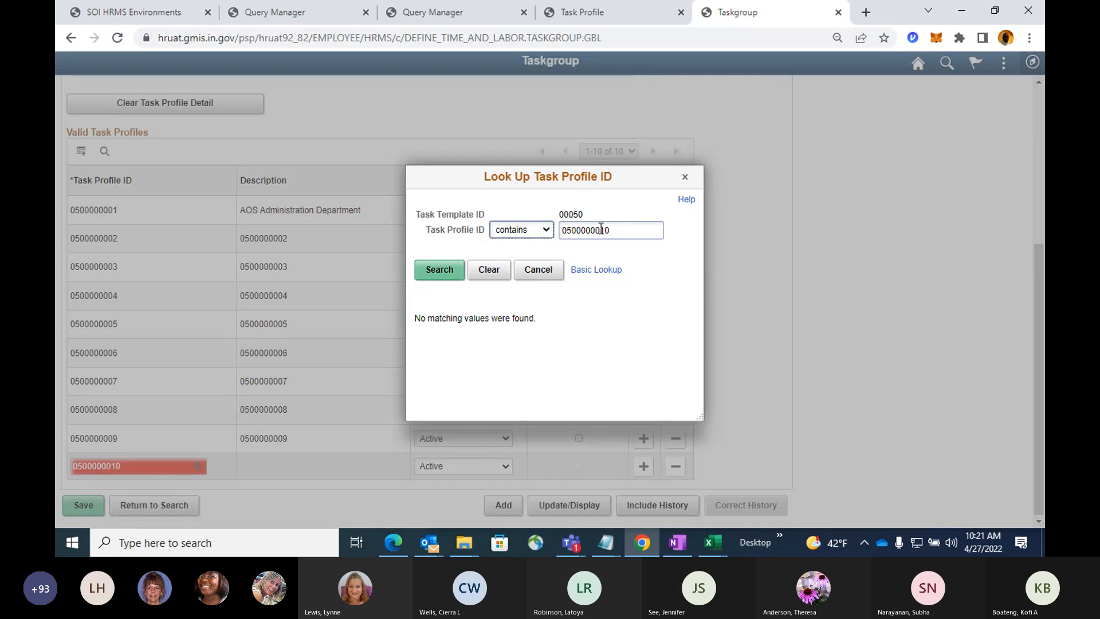
click(596, 230)
key(BackSpace)
key(BackSpace)
key(BackSpace)
key(BackSpace)
key(BackSpace)
key(BackSpace)
key(BackSpace)
click(434, 273)
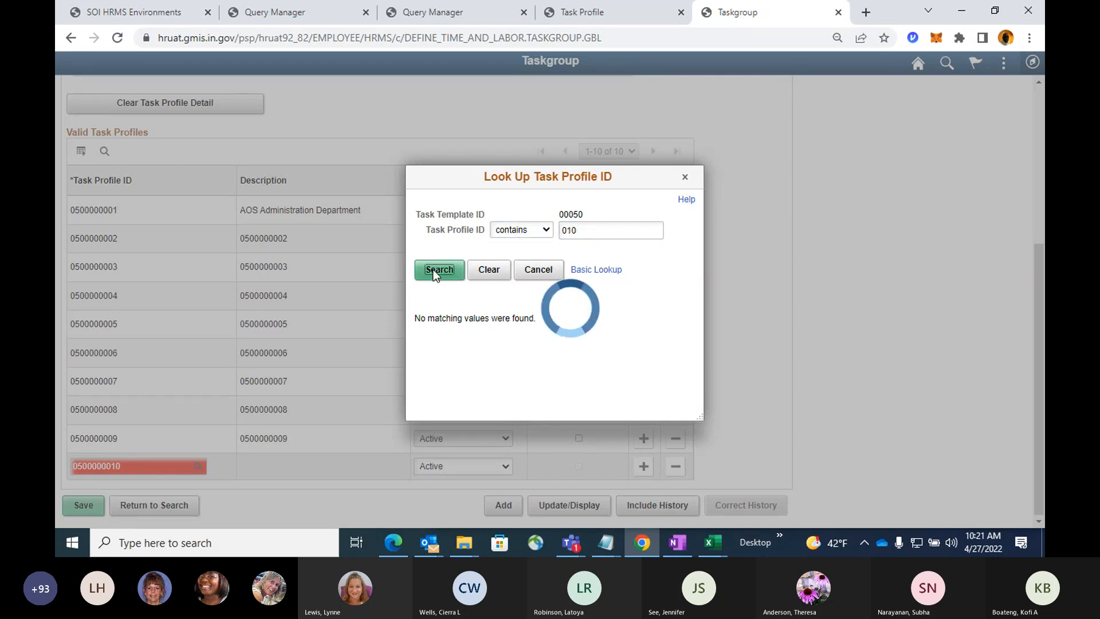
click(531, 271)
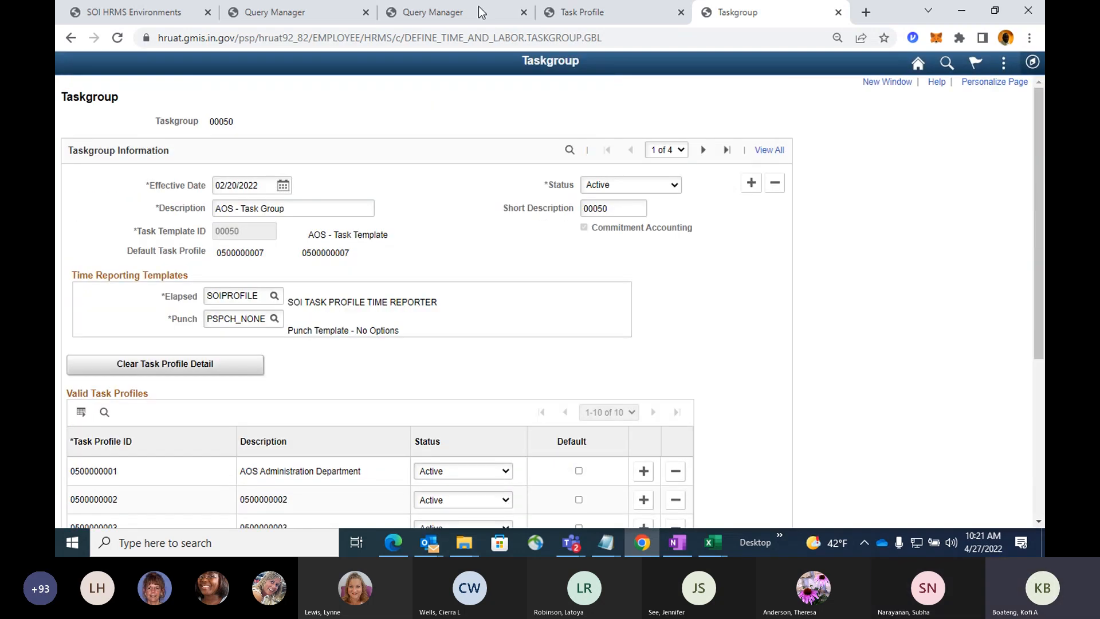
click(587, 15)
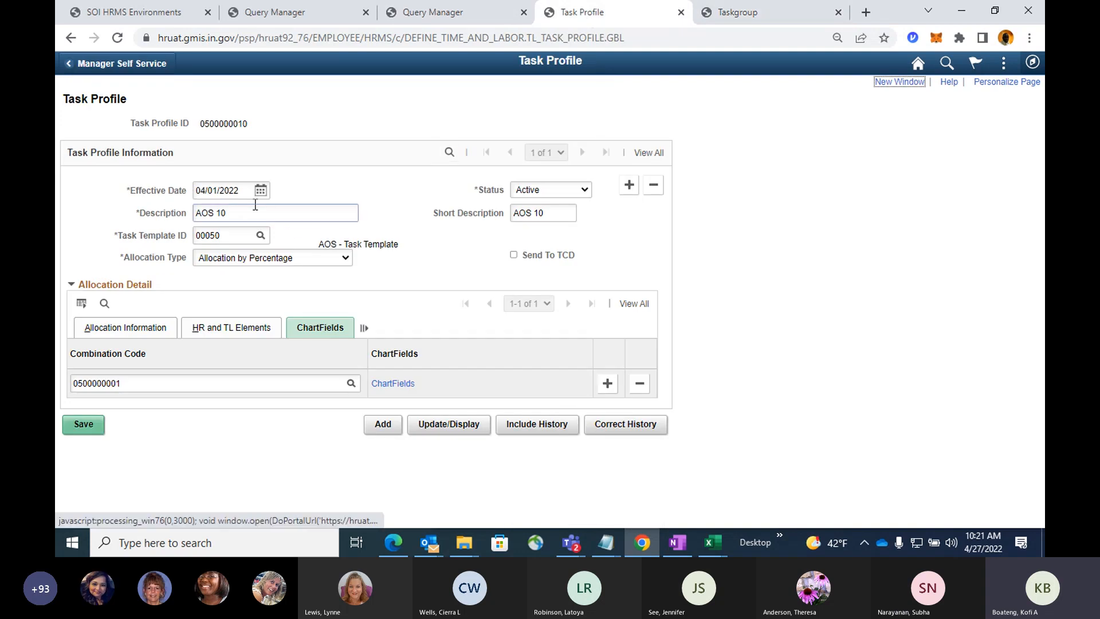
click(737, 15)
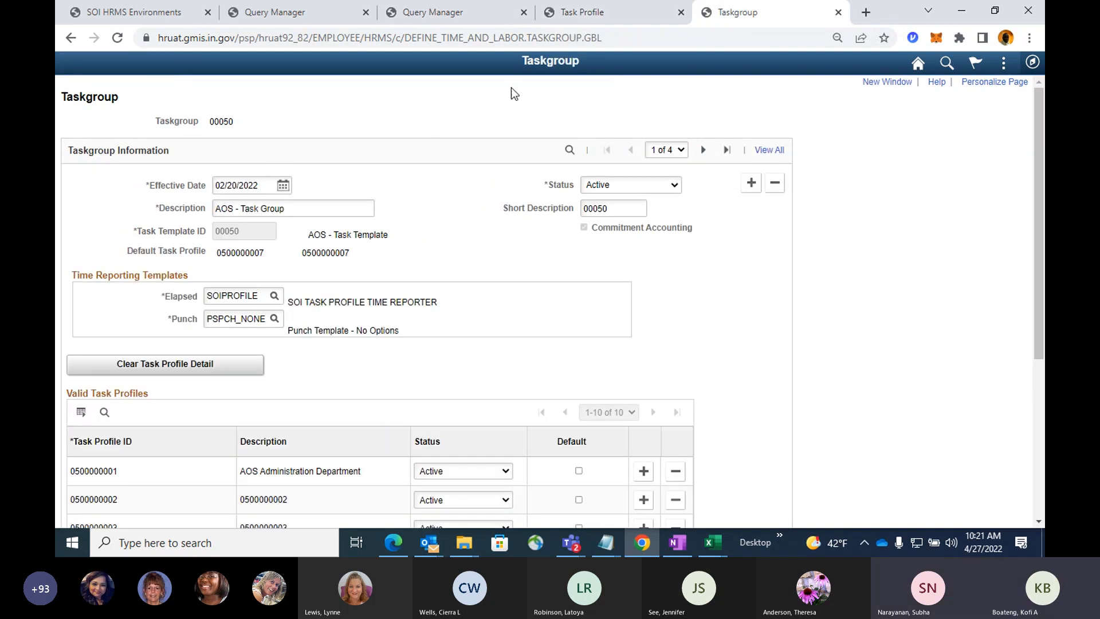
click(590, 13)
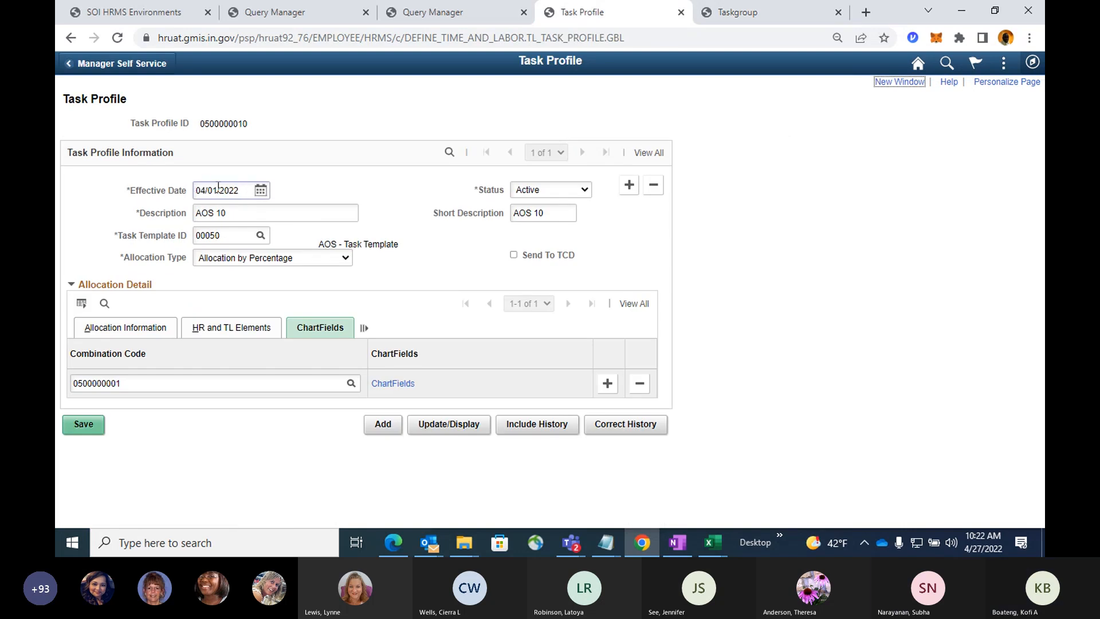
drag(216, 190, 153, 191)
text(02/20)
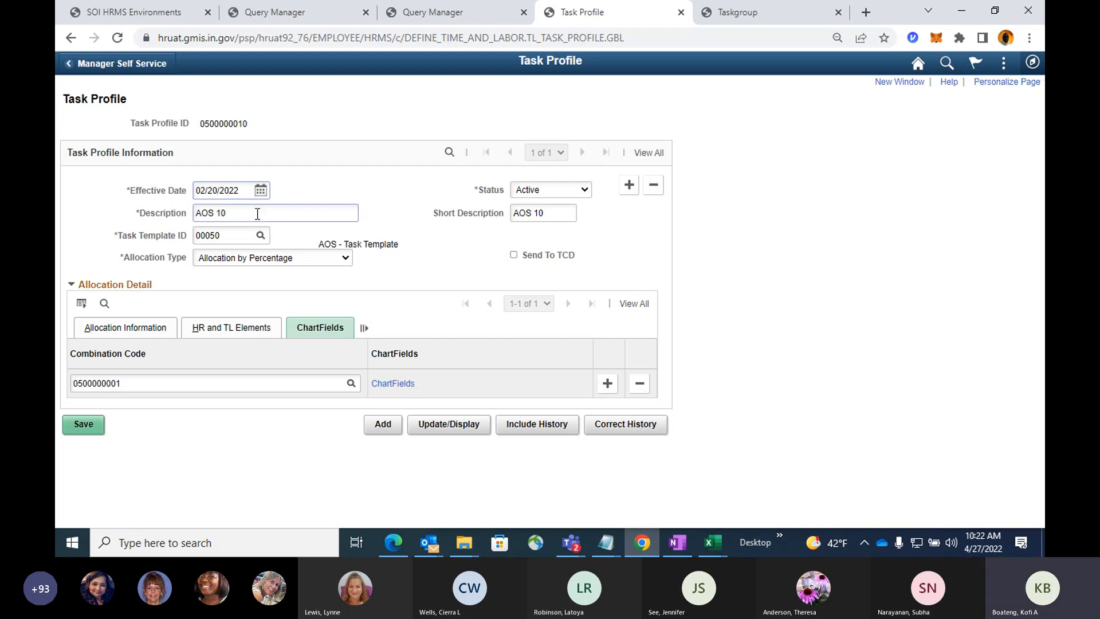
key(ctrl+a)
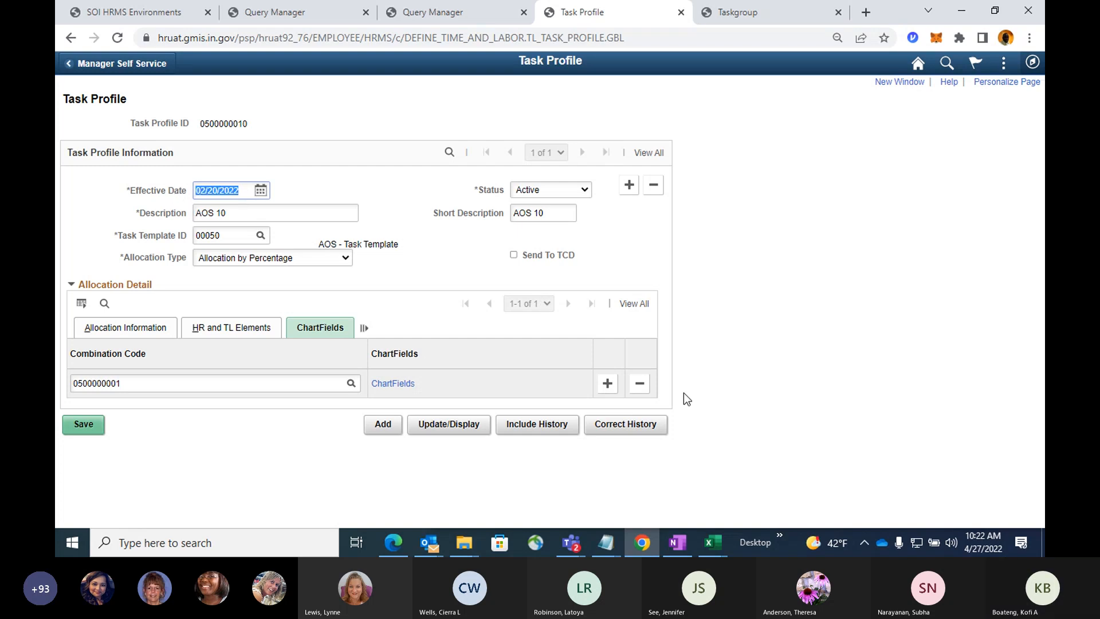
click(625, 424)
click(592, 286)
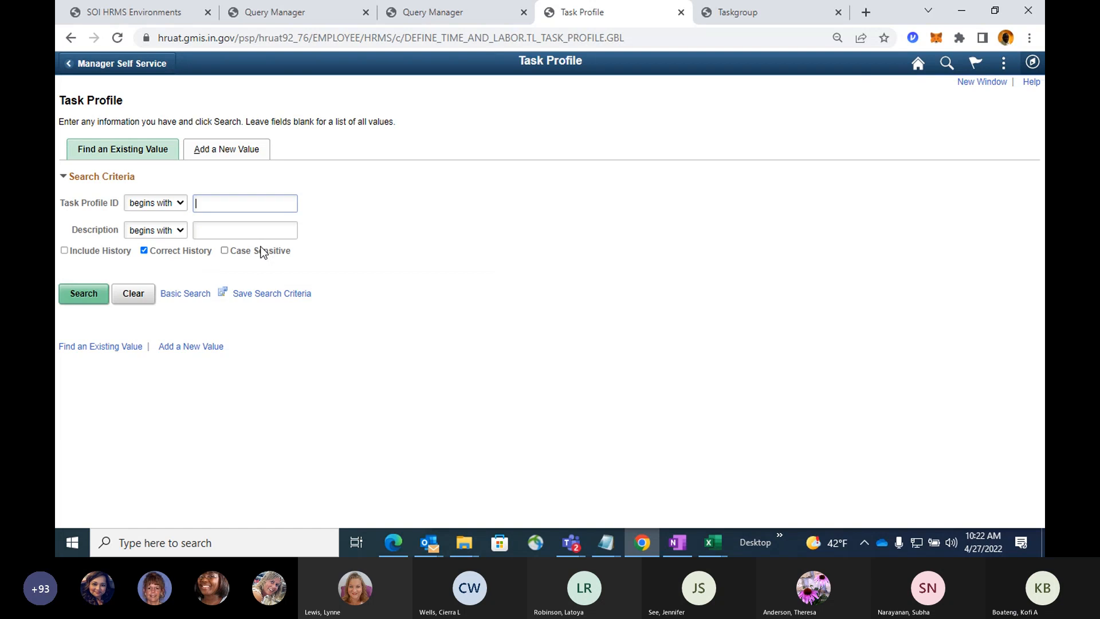
text(0500000000)
key(BackSpace)
key(BackSpace)
text(10)
key(Return)
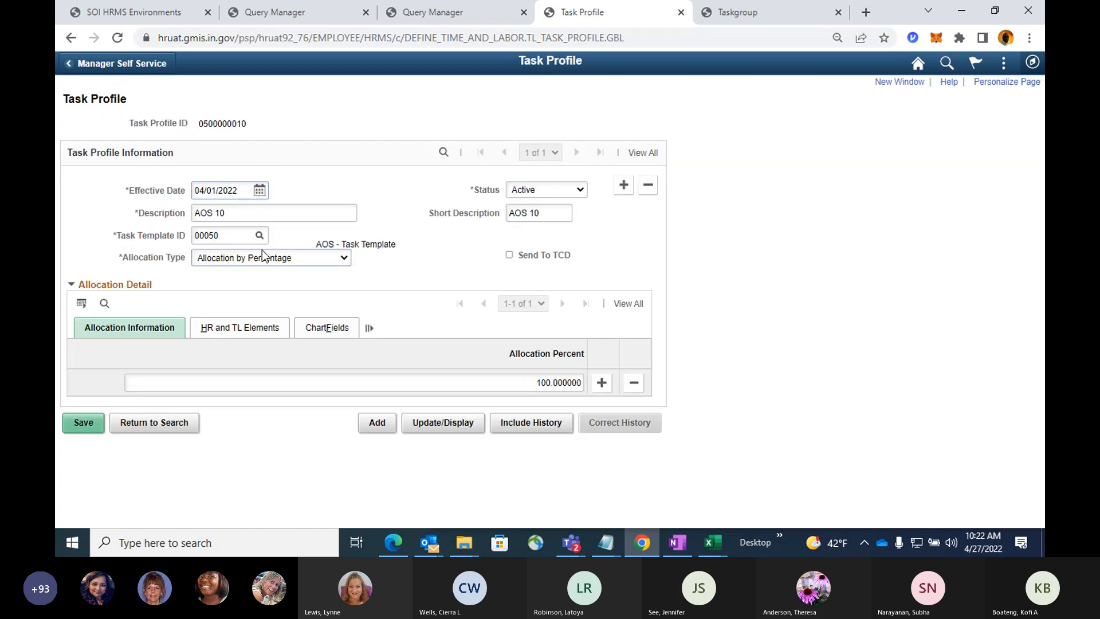
drag(245, 191, 59, 170)
text(02/20/2022)
click(76, 420)
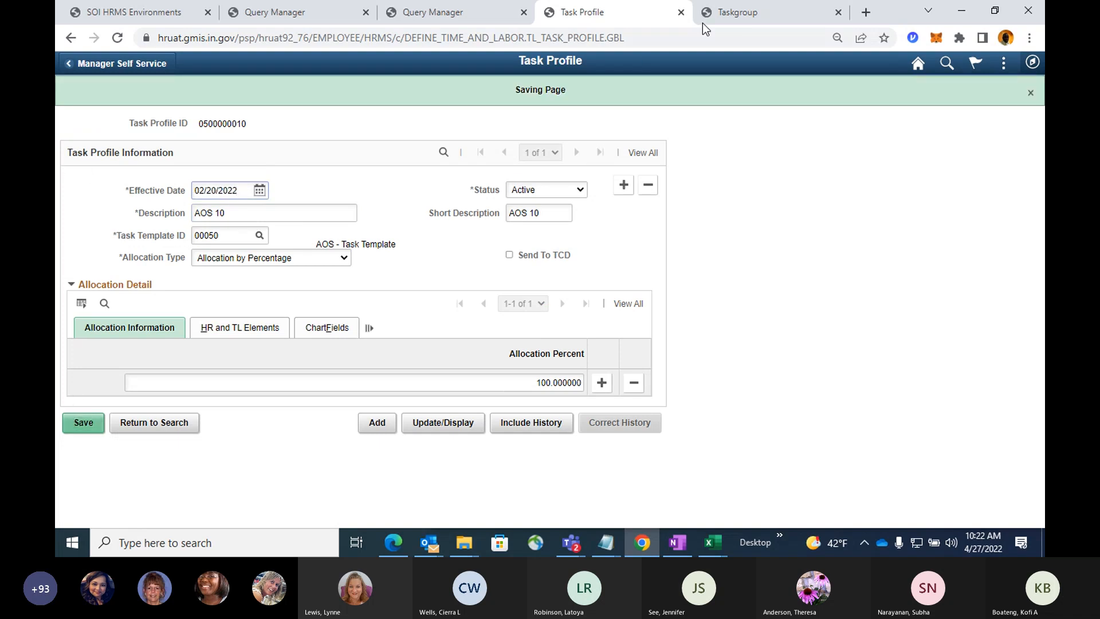
click(745, 13)
scroll(786, 287, down, 5)
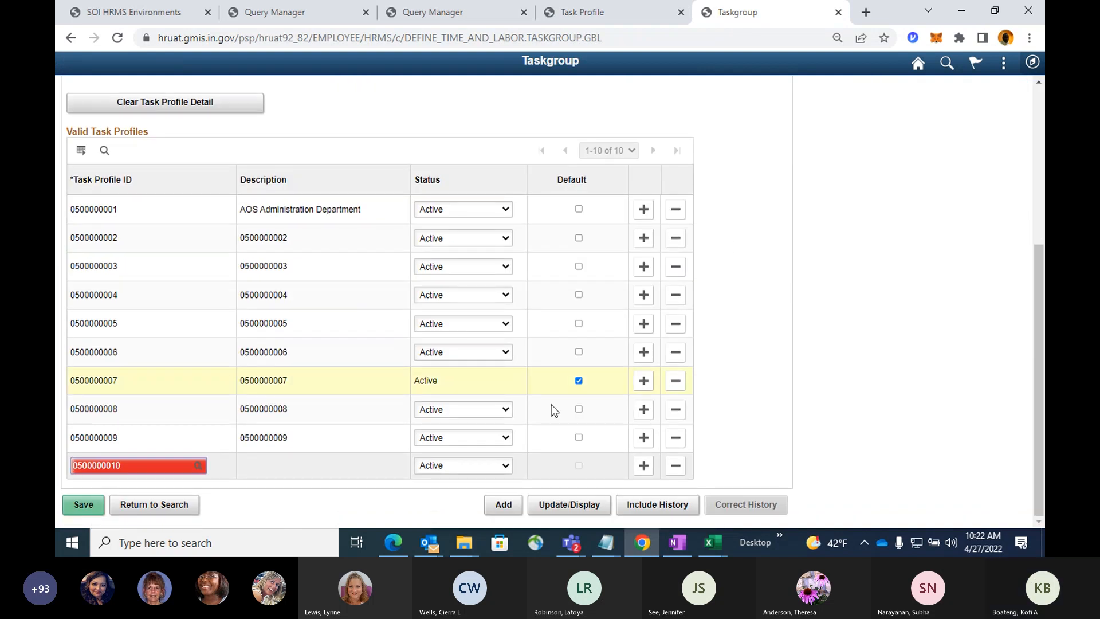
click(198, 465)
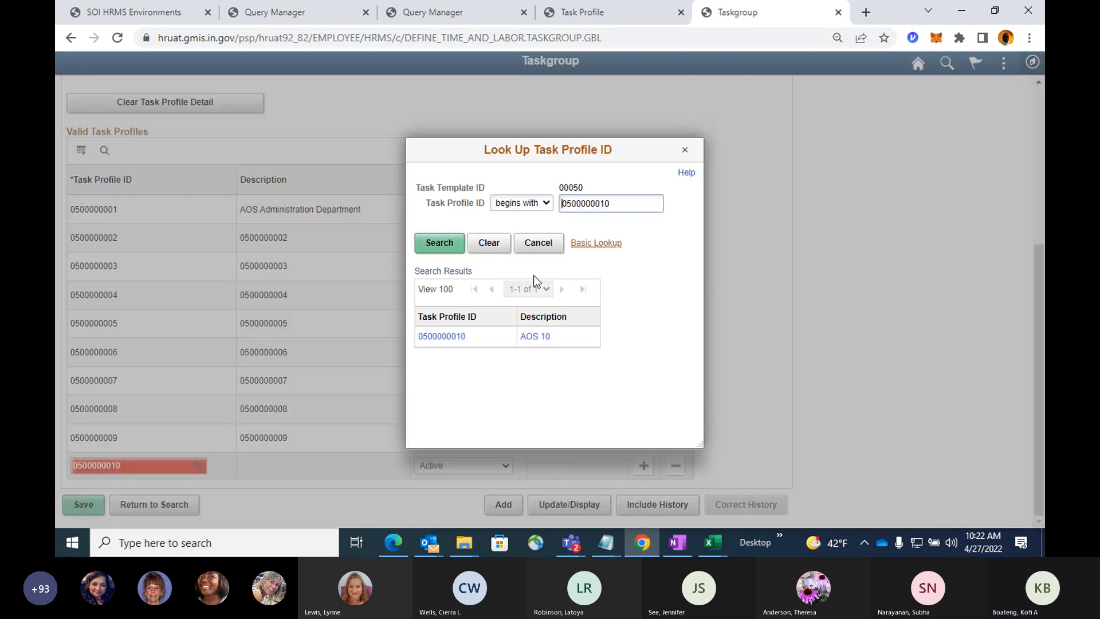
click(453, 338)
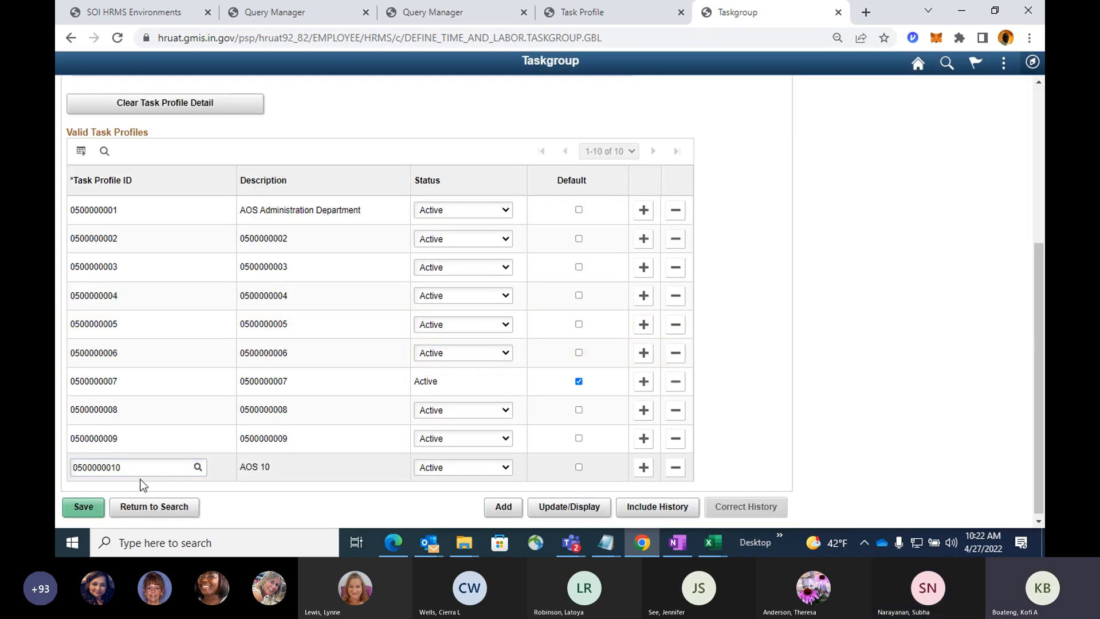
click(84, 508)
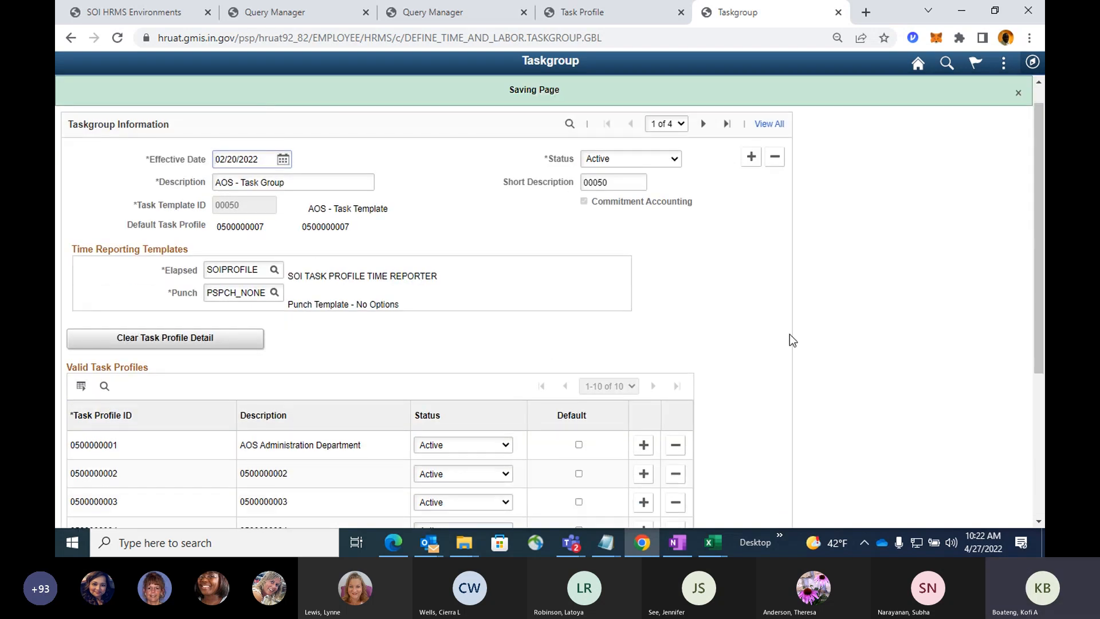
Review the saved taskgroup's header details and its list of valid task profiles.
scroll(790, 338, down, 4)
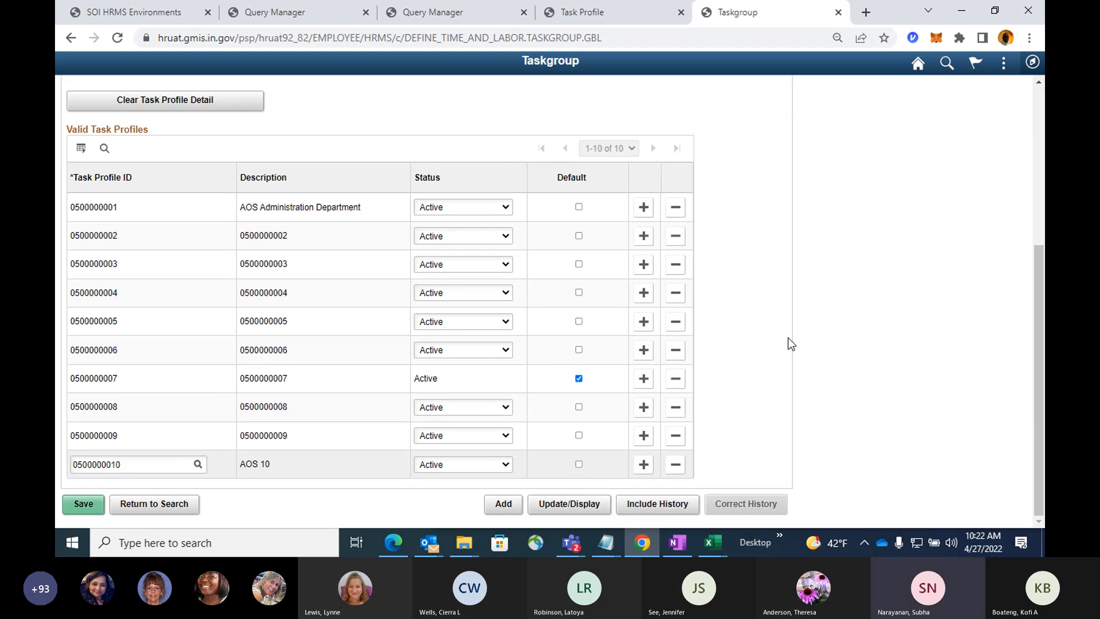
scroll(788, 338, up, 2)
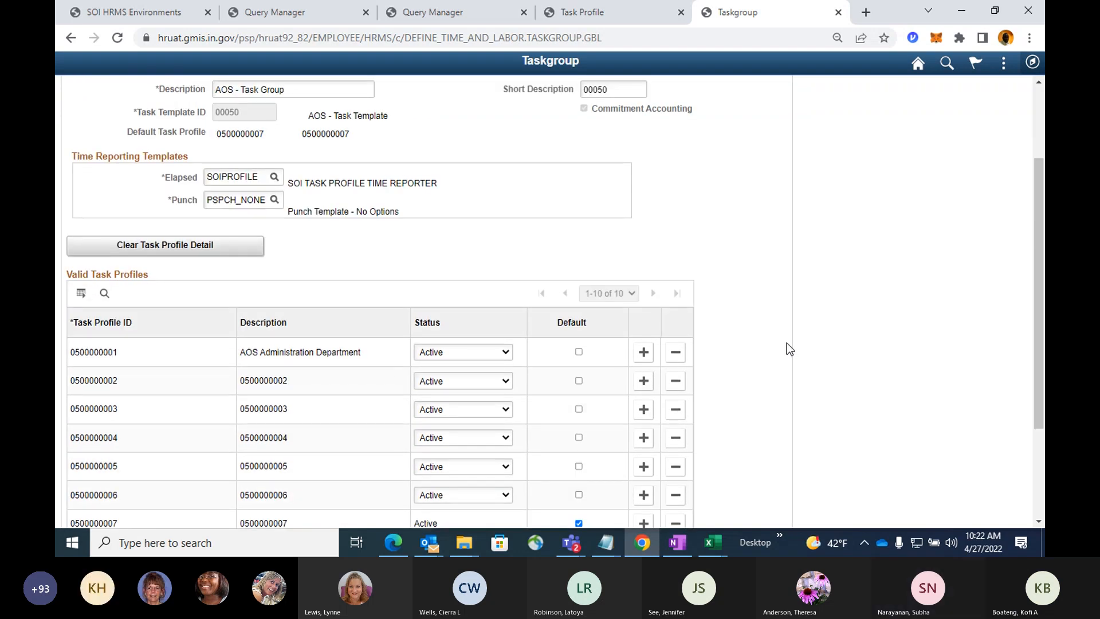
scroll(786, 348, up, 1)
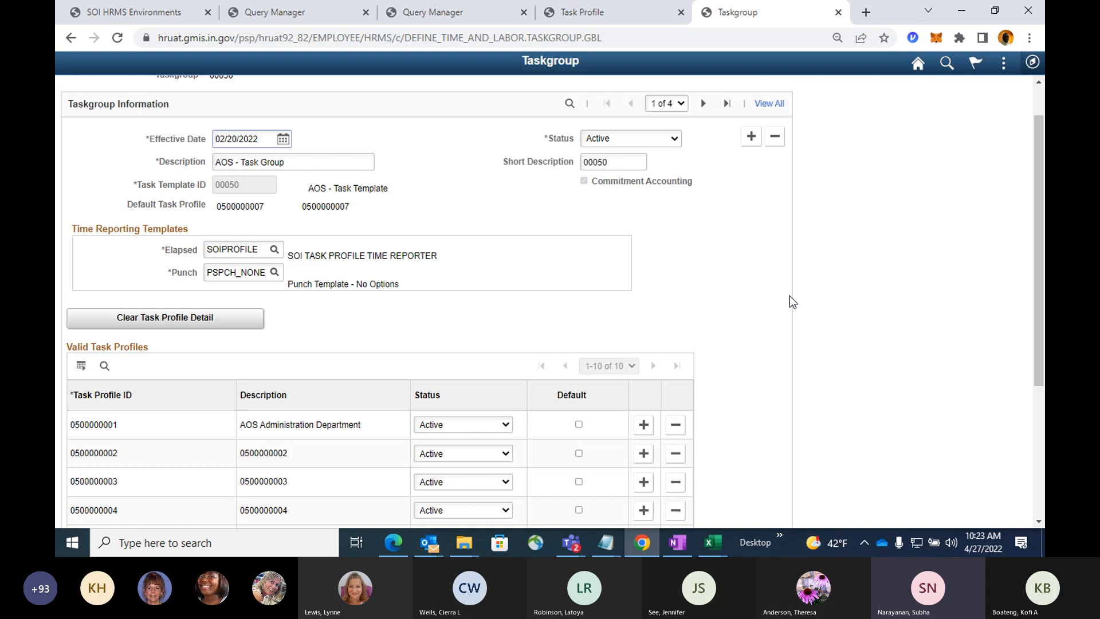
scroll(789, 295, down, 4)
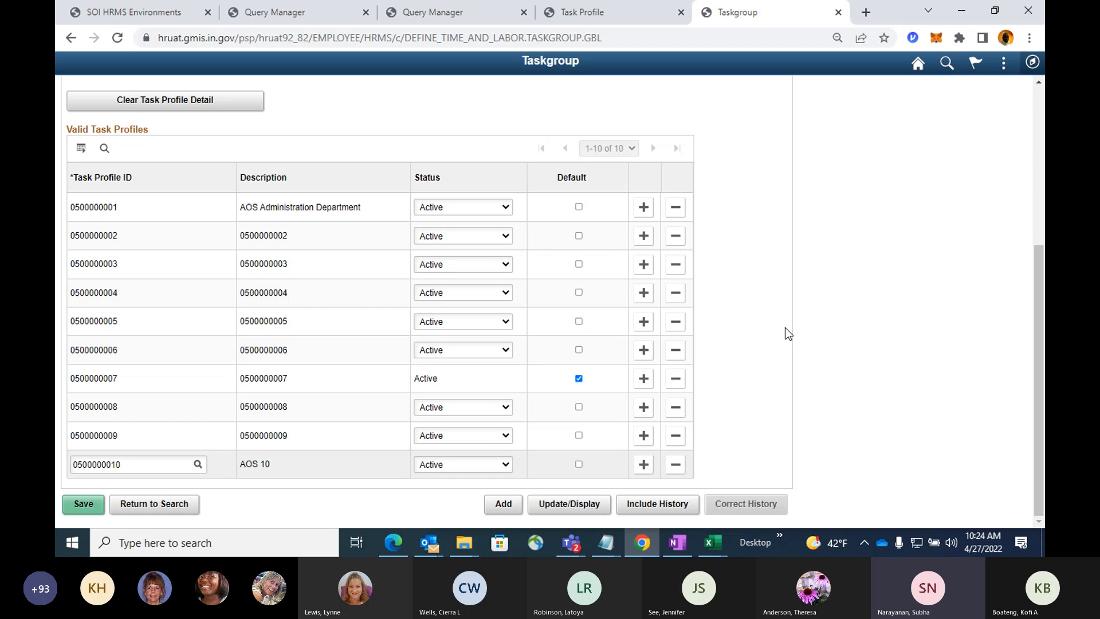
Return to the taskgroup search page and stop sharing the screen in the Teams meeting.
click(176, 507)
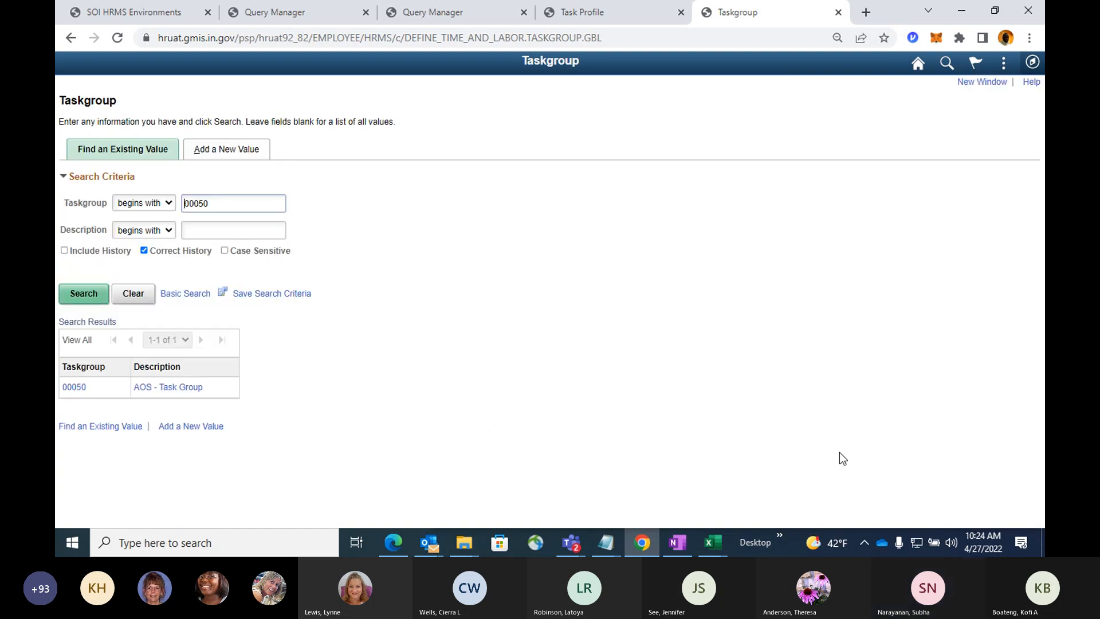
mouse_move(573, 554)
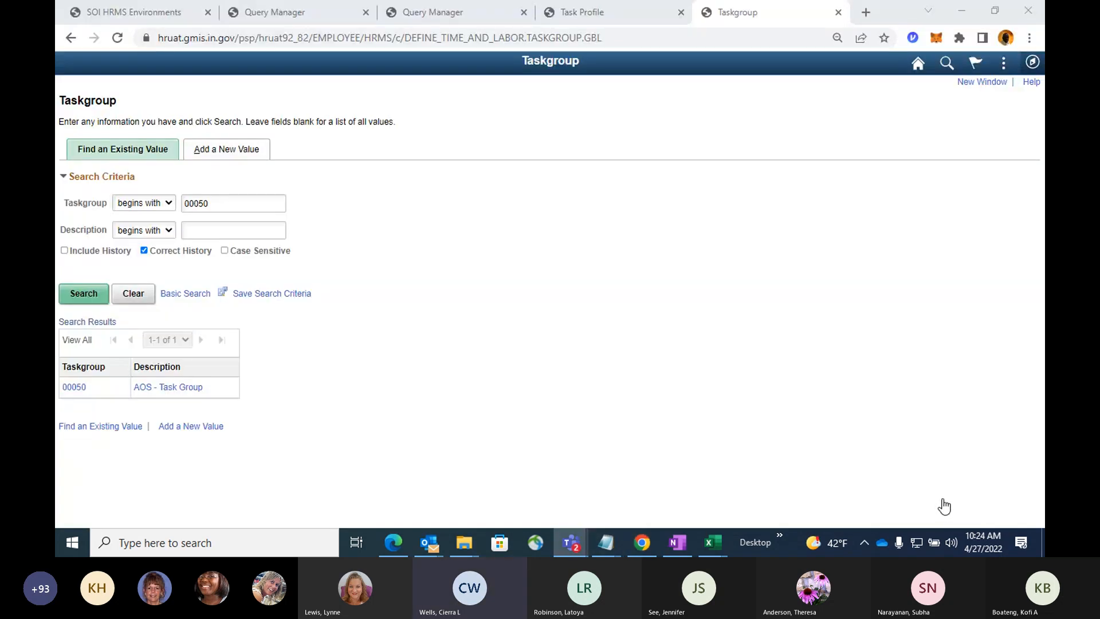
click(945, 506)
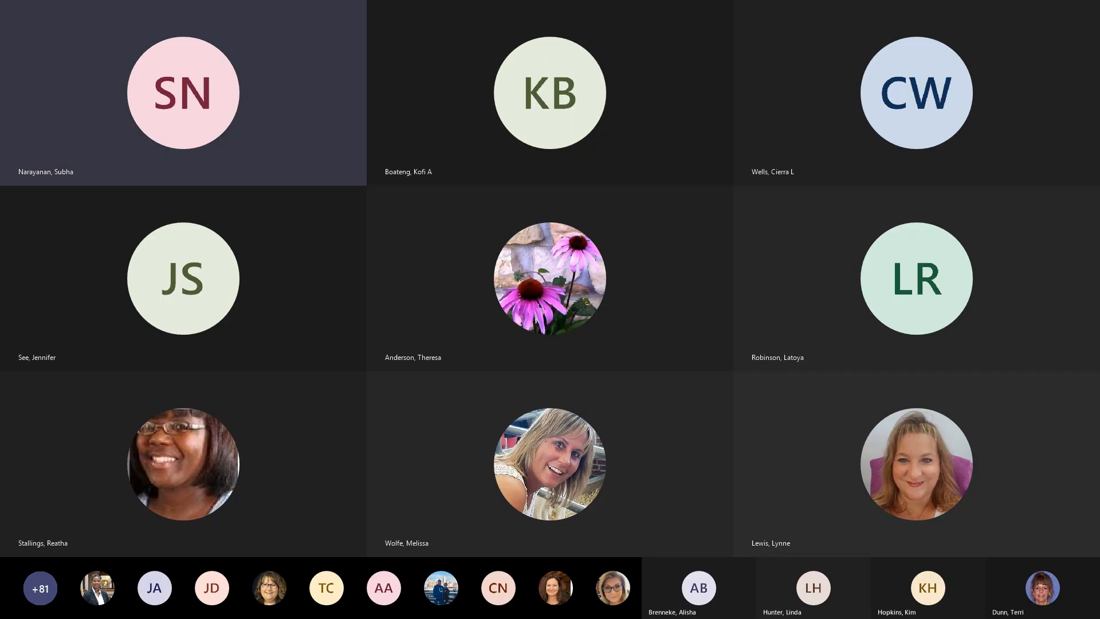
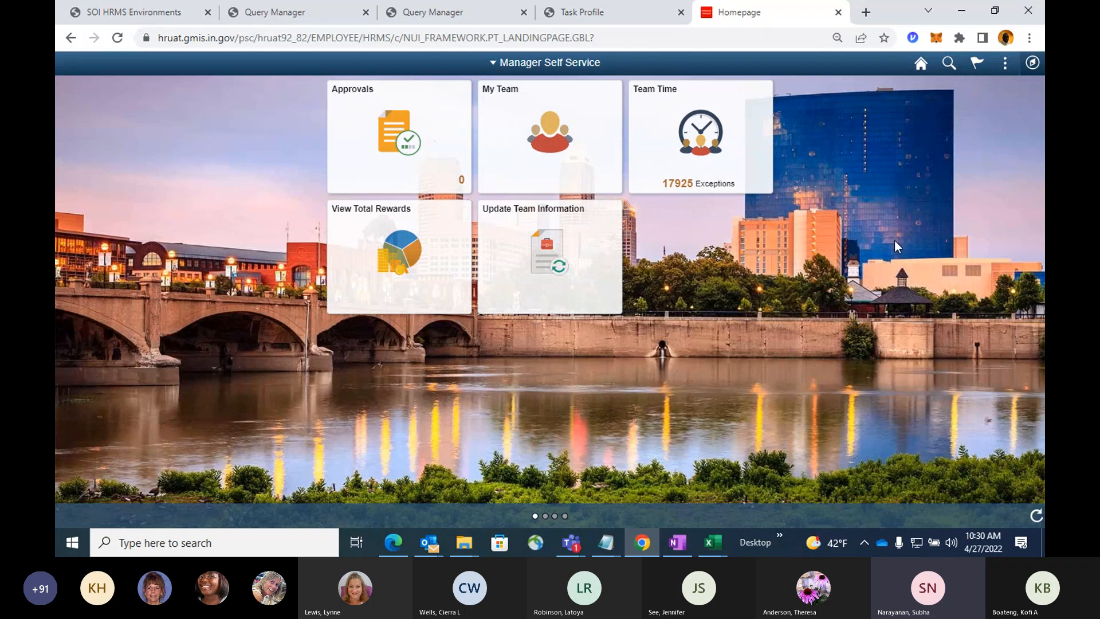
Go to Maintain Time Reporter Data under Time and Labor's Enroll Time Reporters and open the time reporter's record by the copied employee ID.
click(1034, 65)
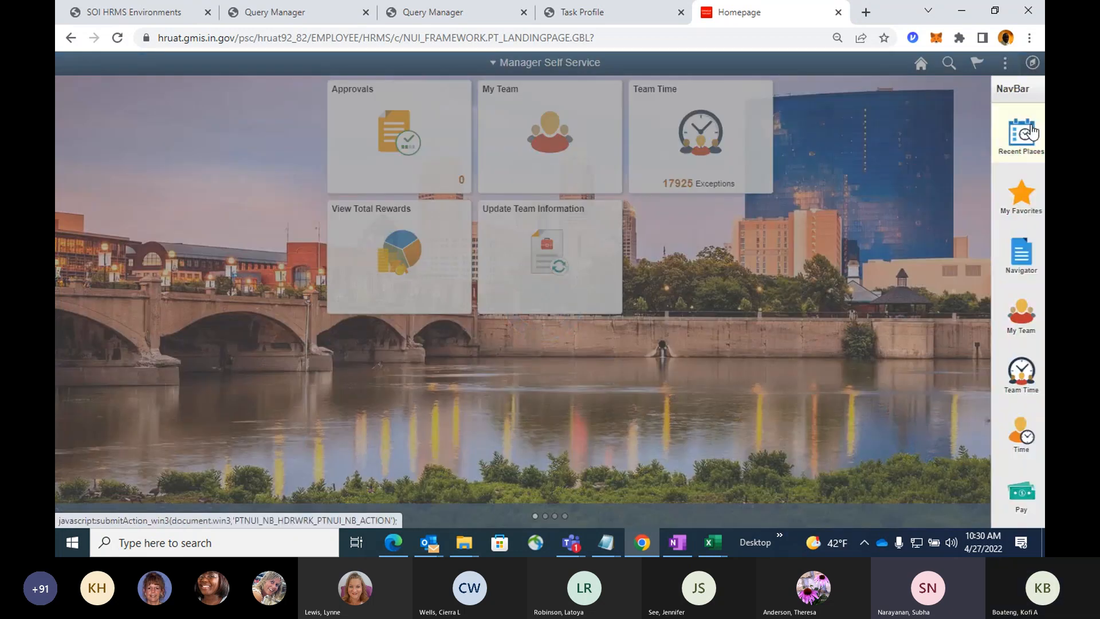
click(1009, 265)
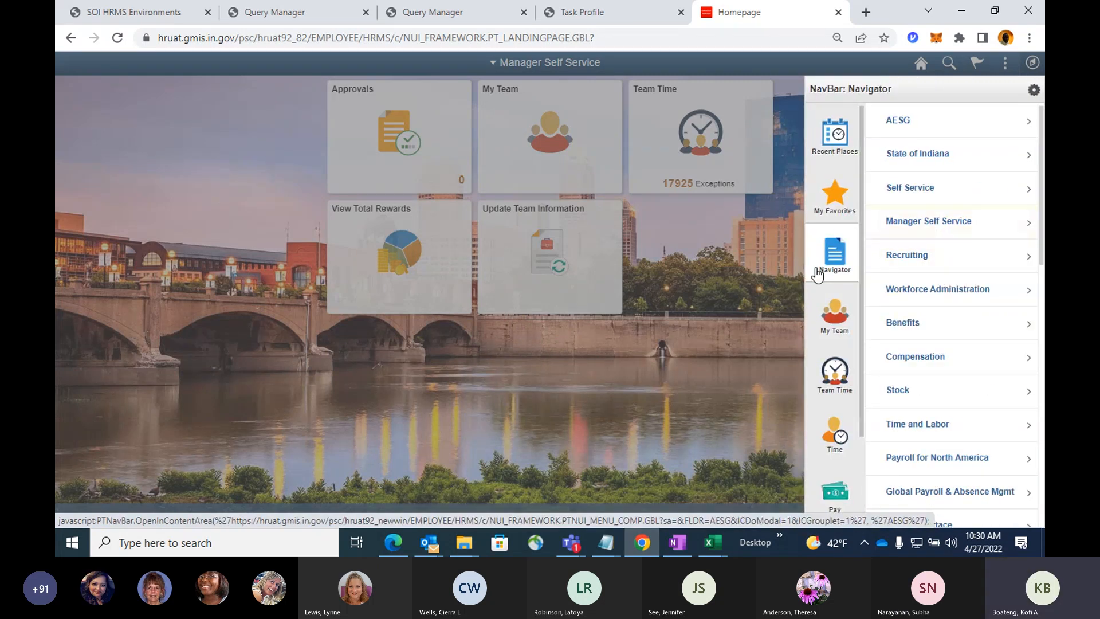
click(927, 434)
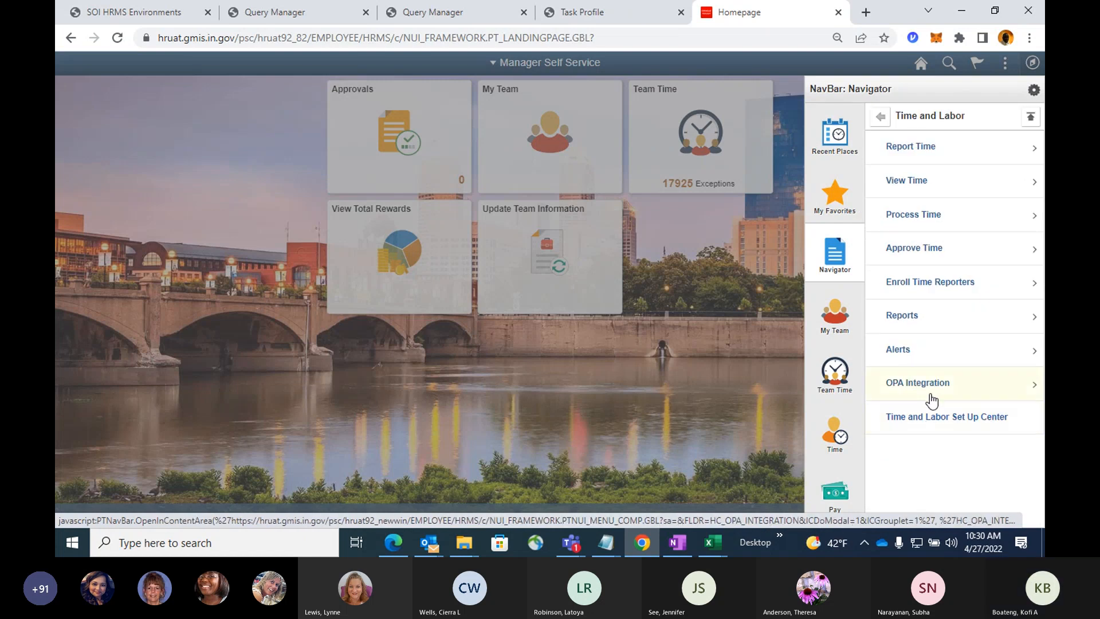
click(954, 292)
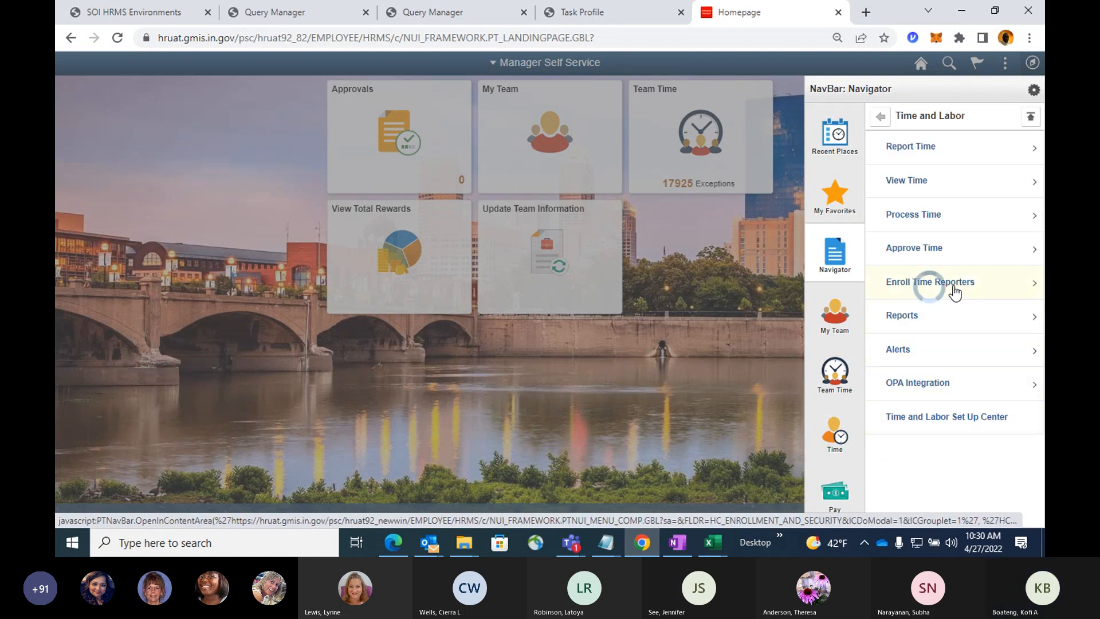
click(931, 249)
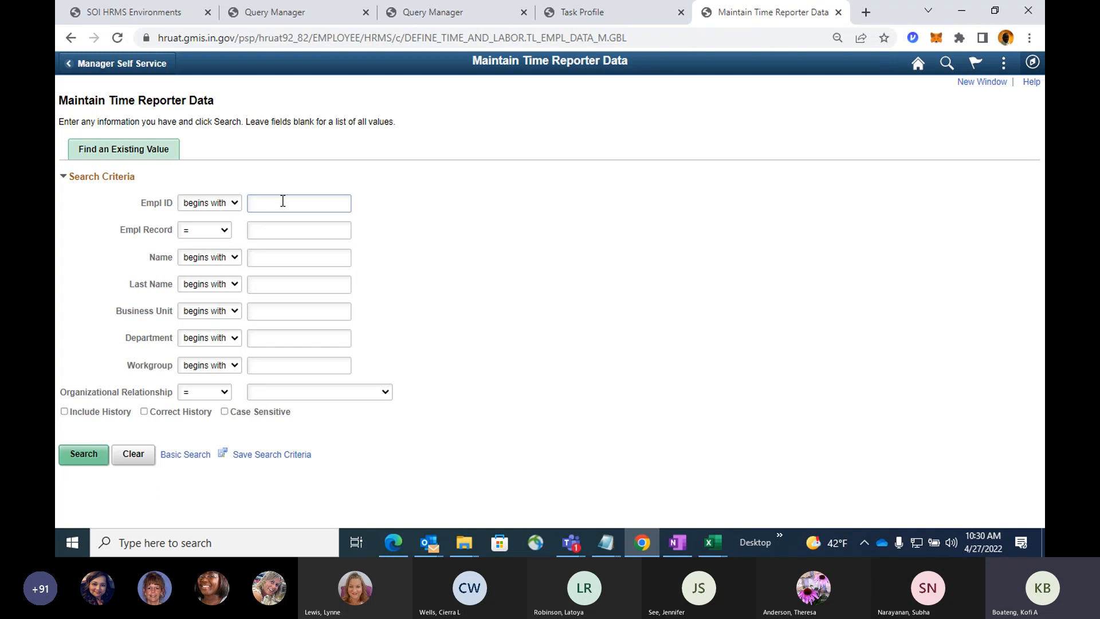
key(ctrl+v)
key(Return)
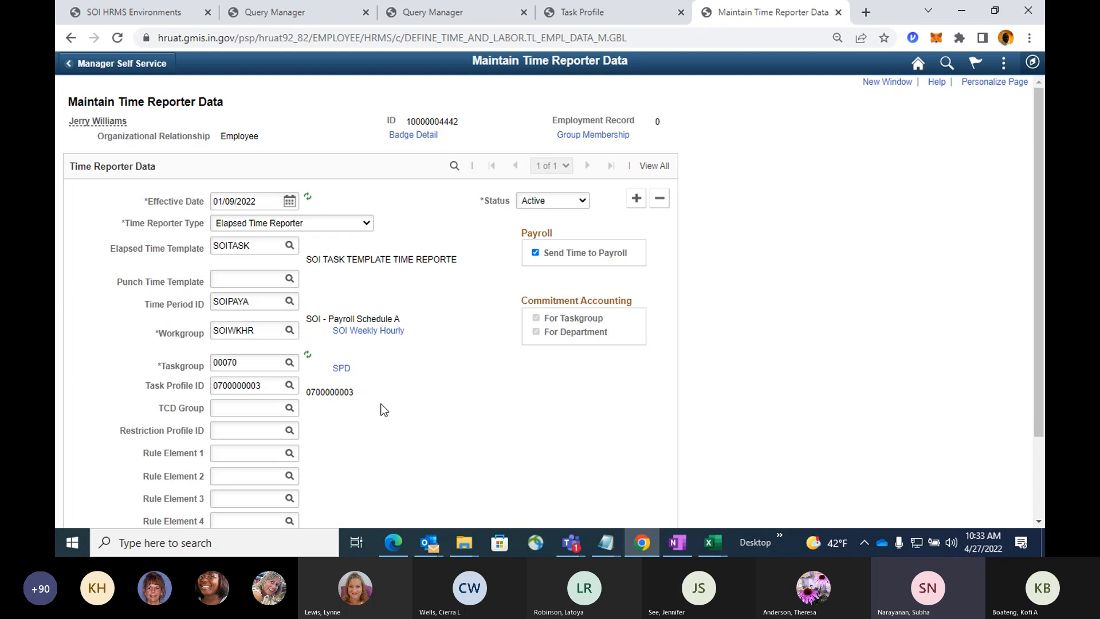
Go to the Employee Self Service homepage and open the employee's Enter Time timesheet from Time.
click(918, 65)
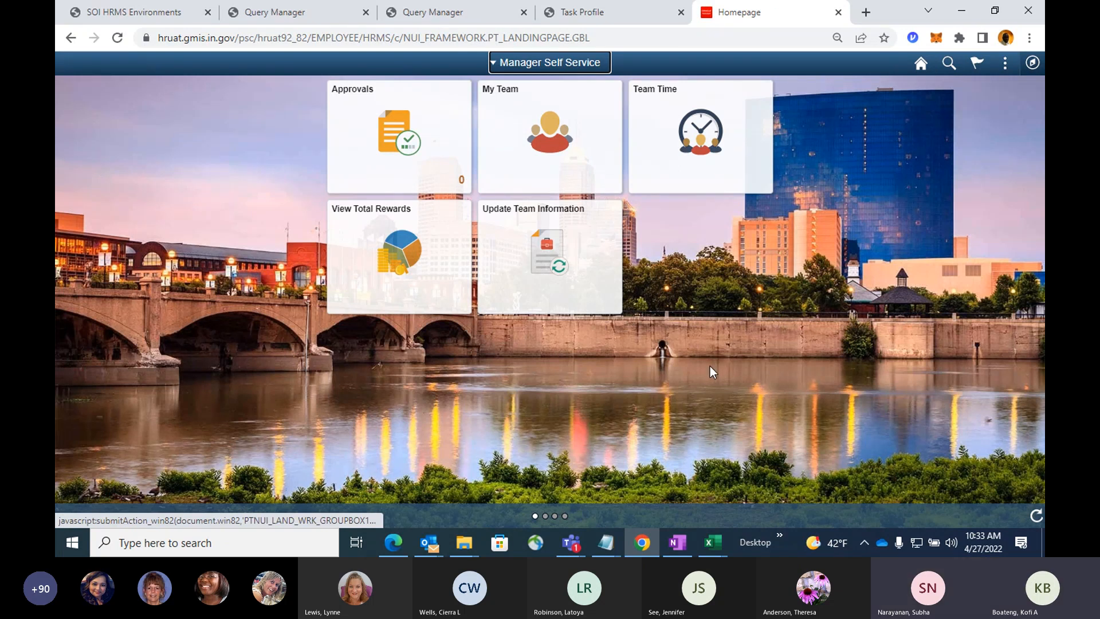
click(557, 61)
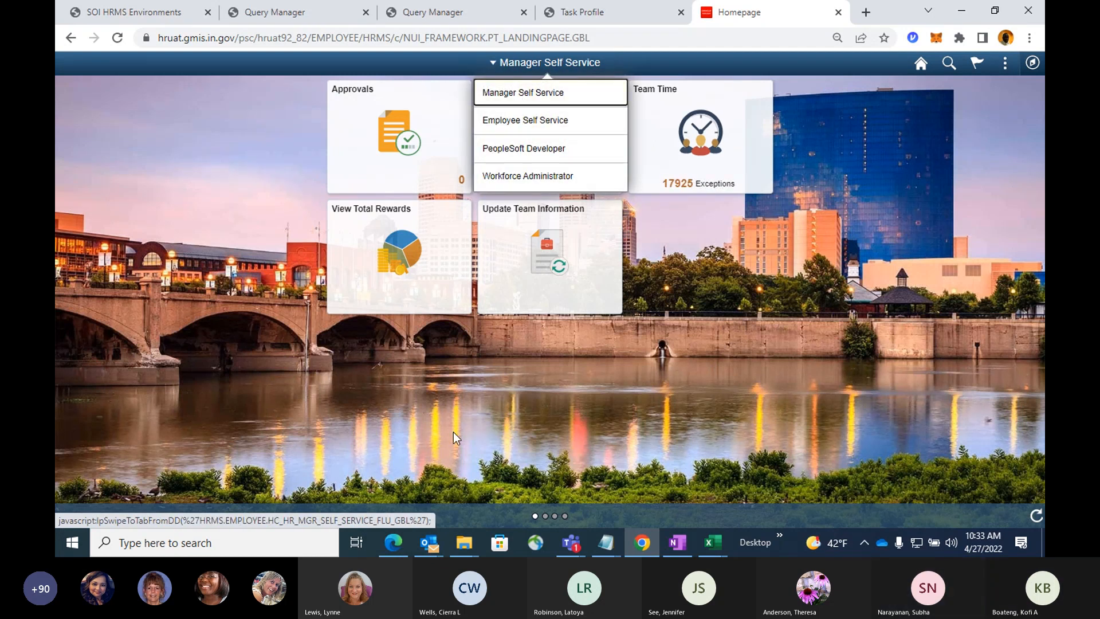
click(544, 92)
click(536, 63)
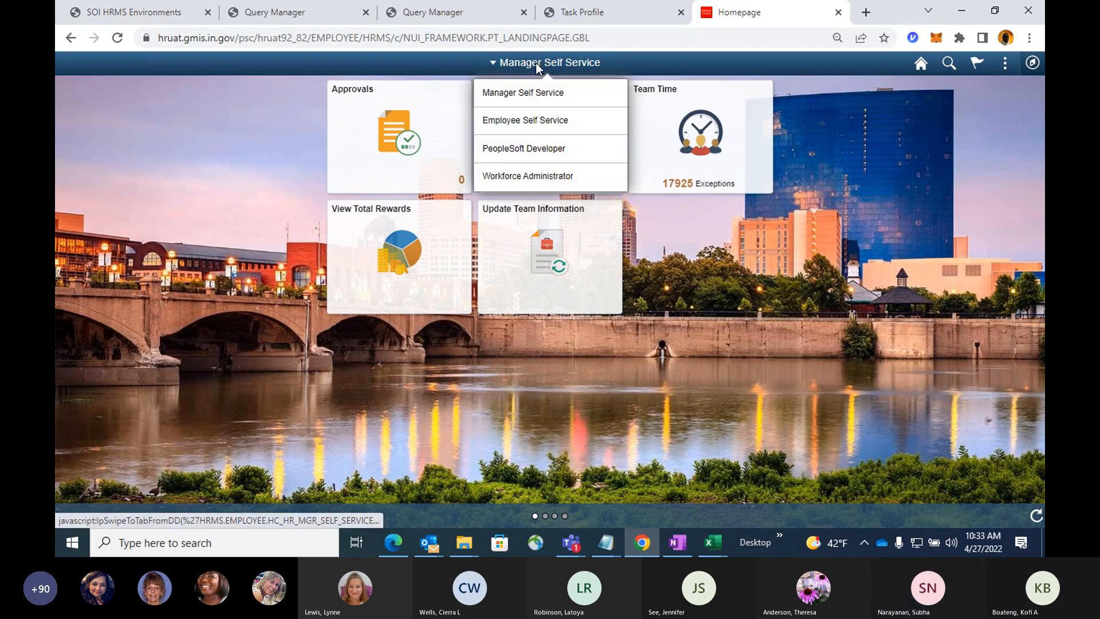
click(517, 126)
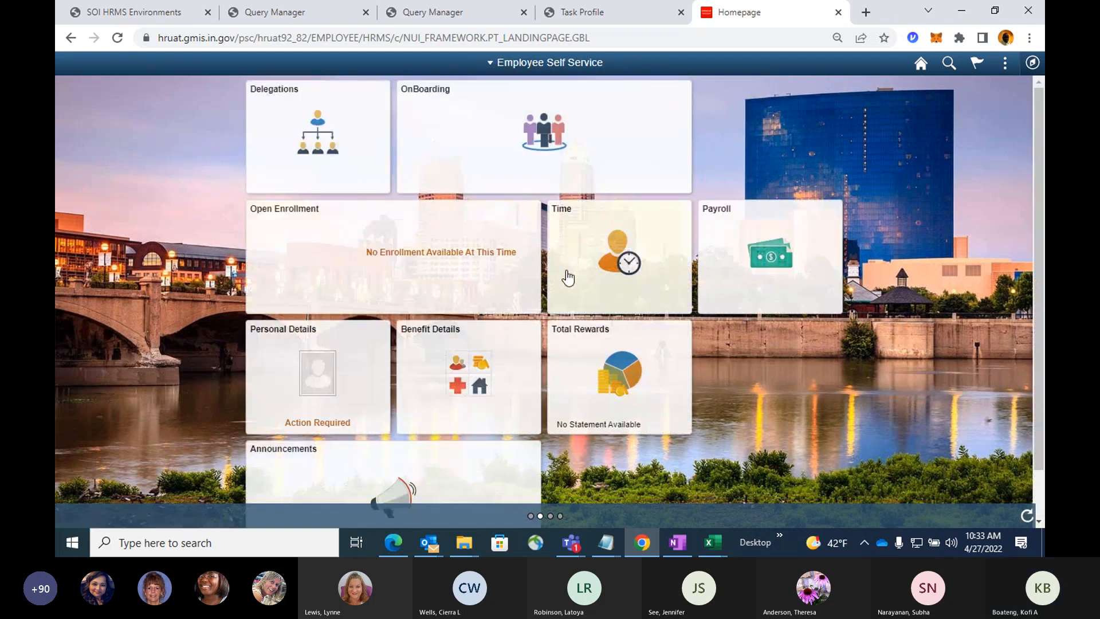
click(615, 255)
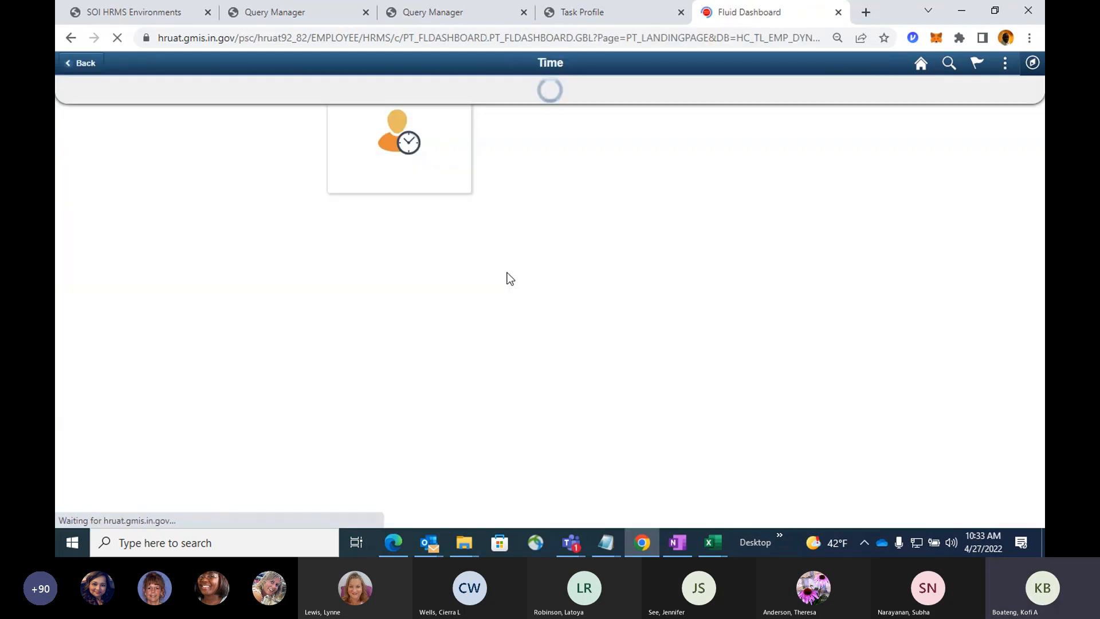
click(329, 172)
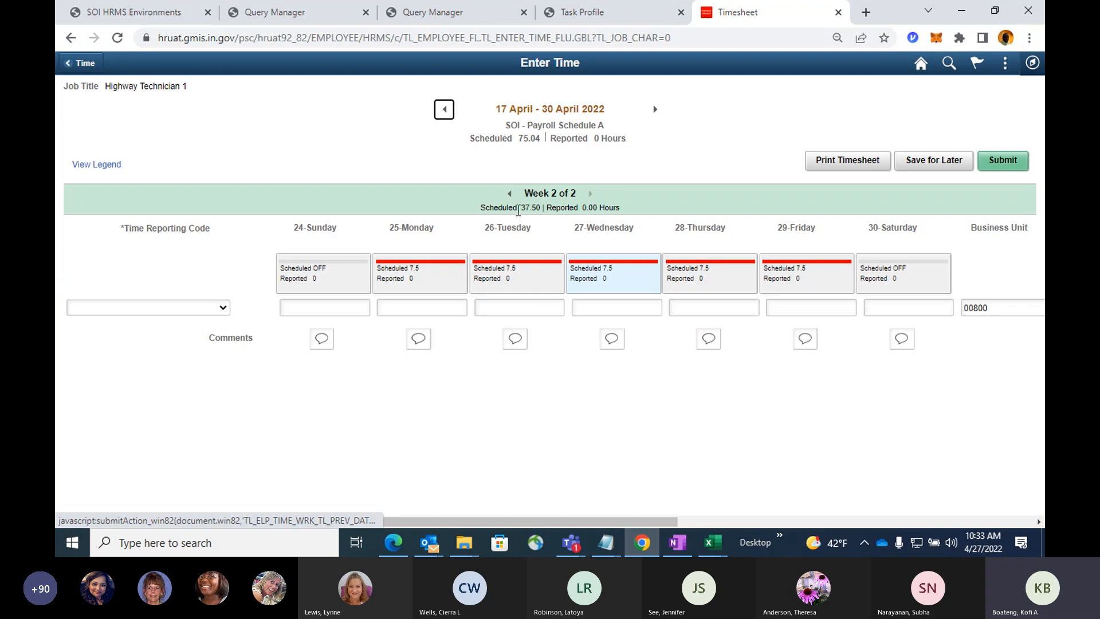
Move the timesheet back to the 6 February - 19 February 2022 pay period.
click(442, 110)
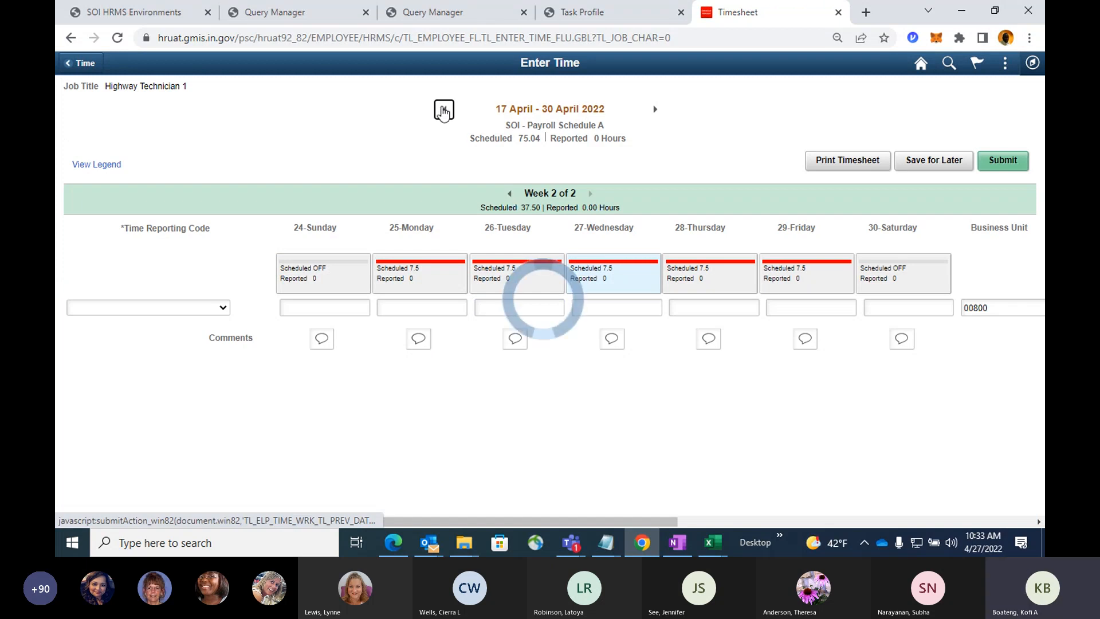
click(442, 111)
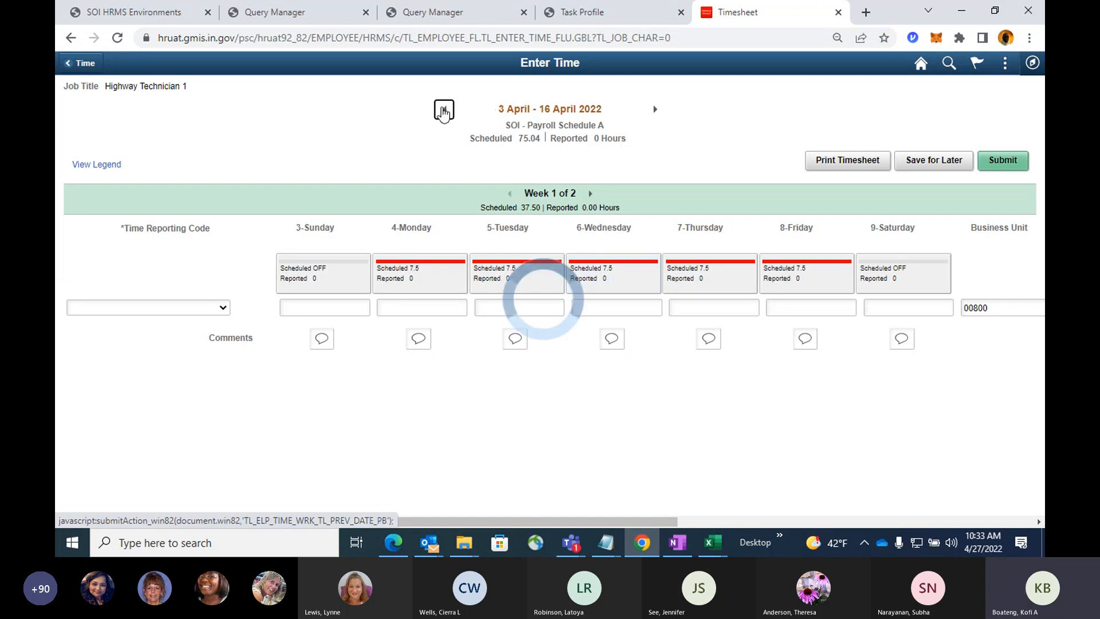
click(442, 110)
click(442, 110)
click(442, 110)
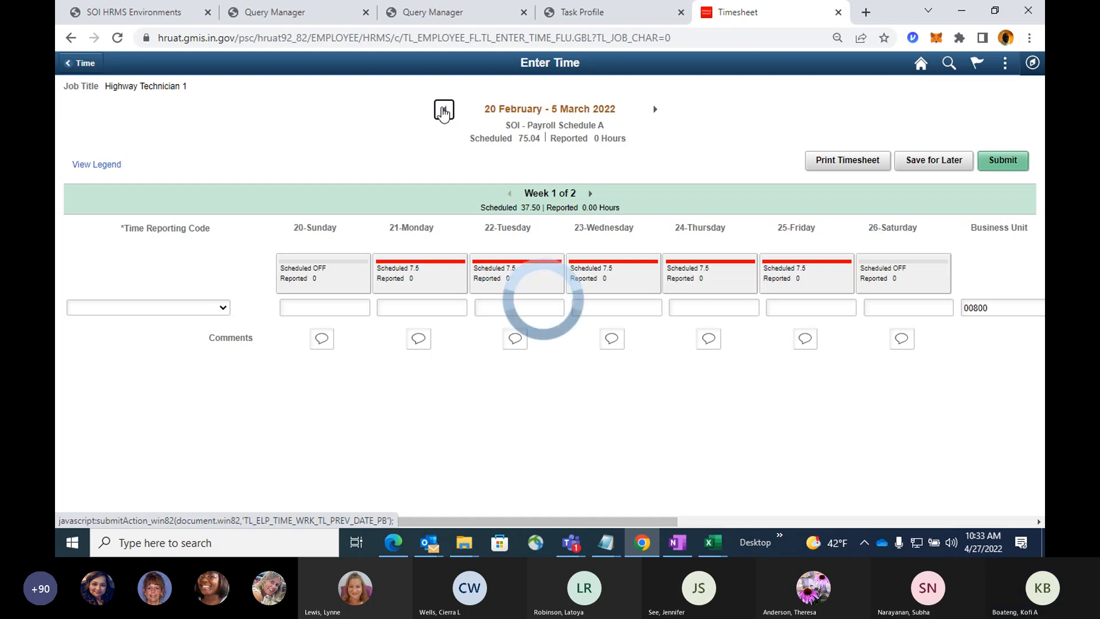
click(442, 111)
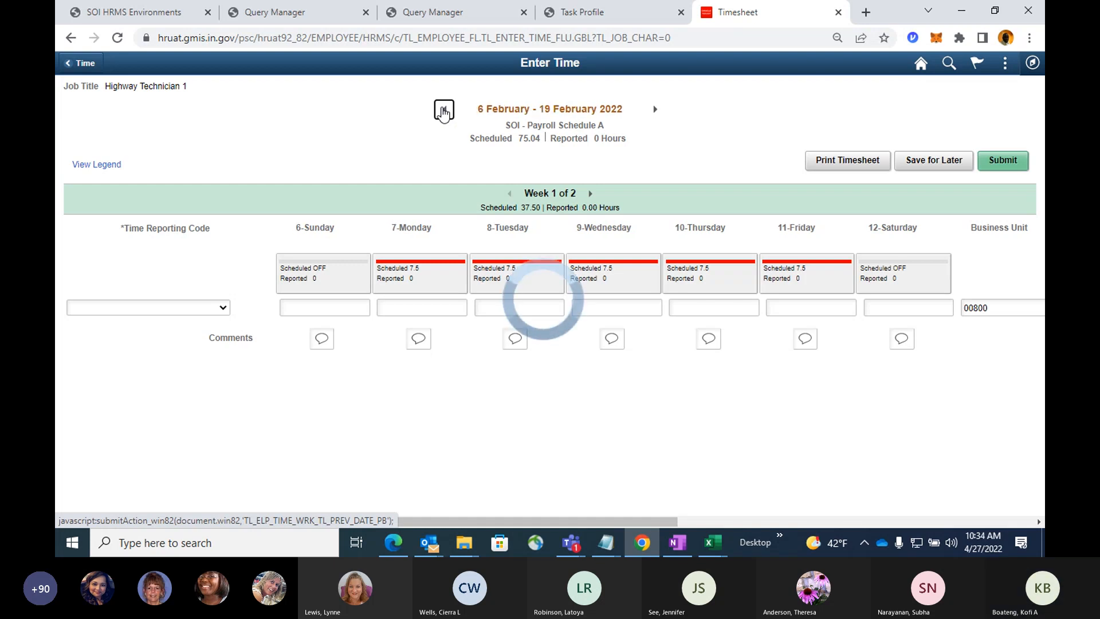
click(655, 109)
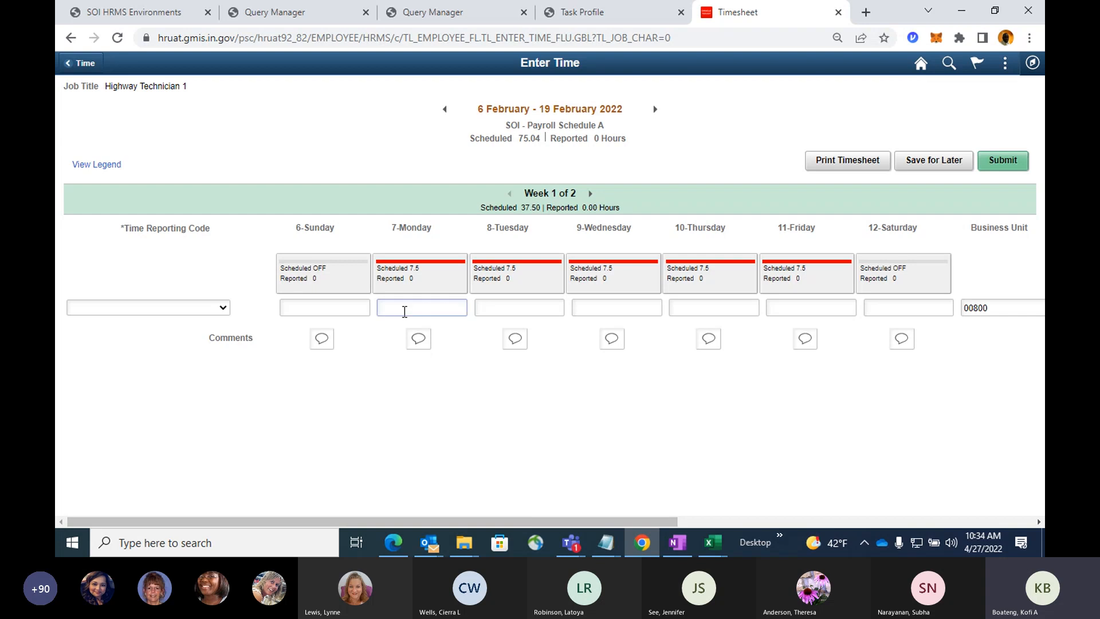
Report REG - Regular Work Hours of 7.5 for each day from Monday 7 to Friday 11 February.
click(204, 313)
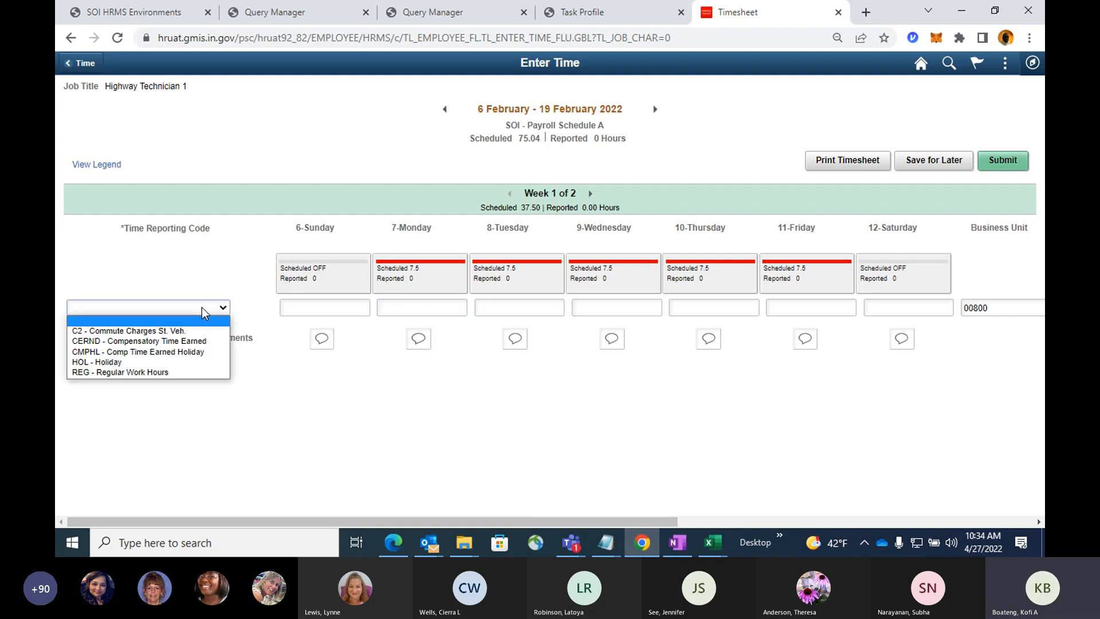
click(163, 378)
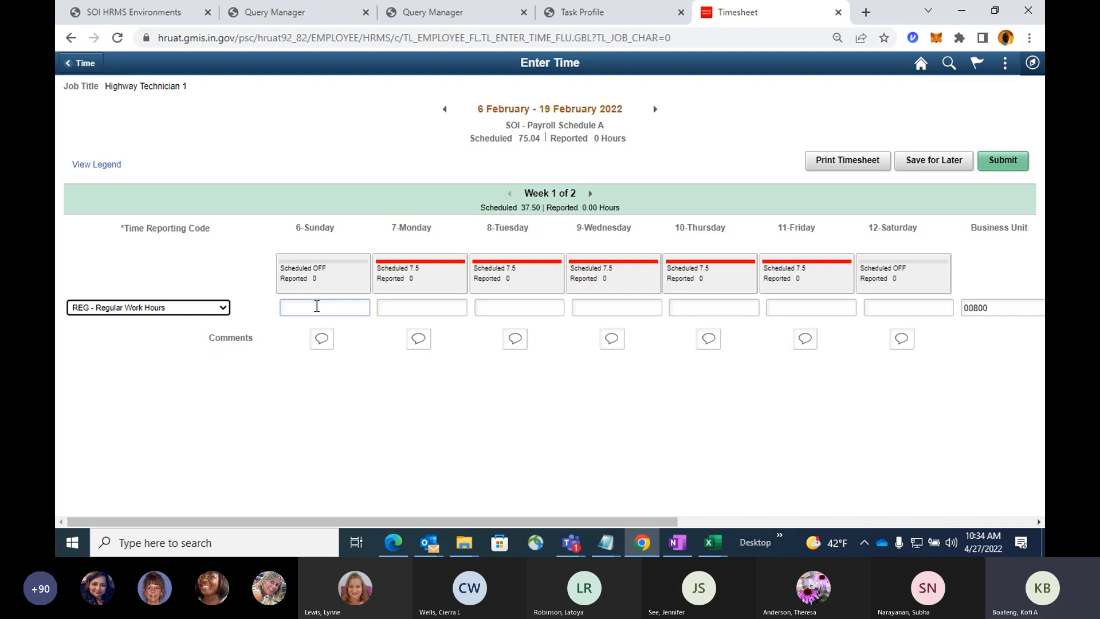
click(395, 310)
text(7.5)
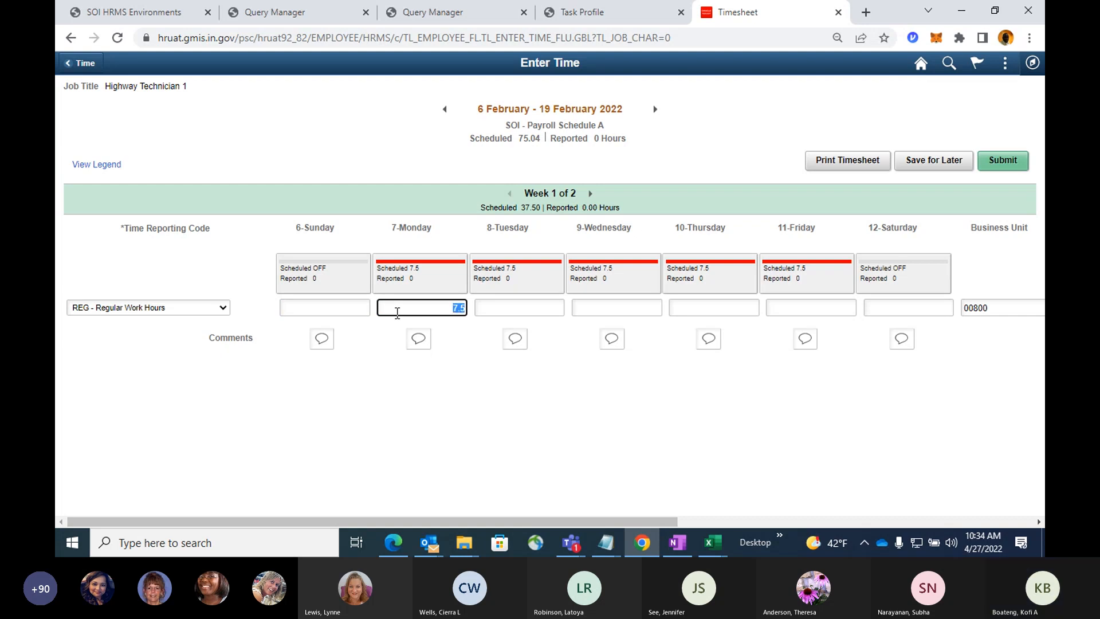
key(Tab)
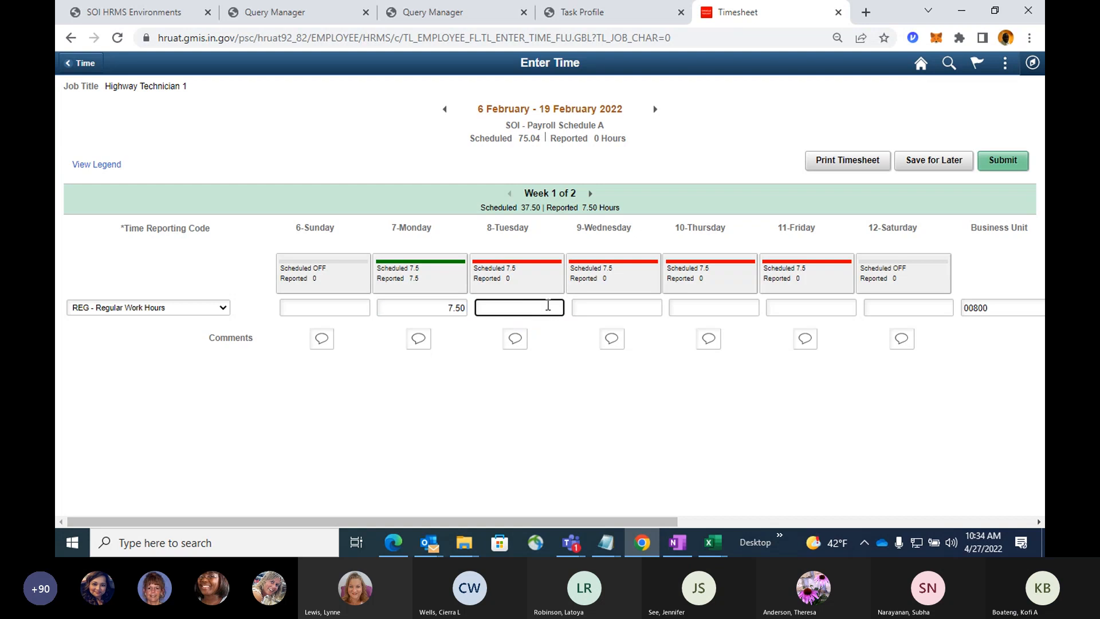
text(7.5)
key(Tab)
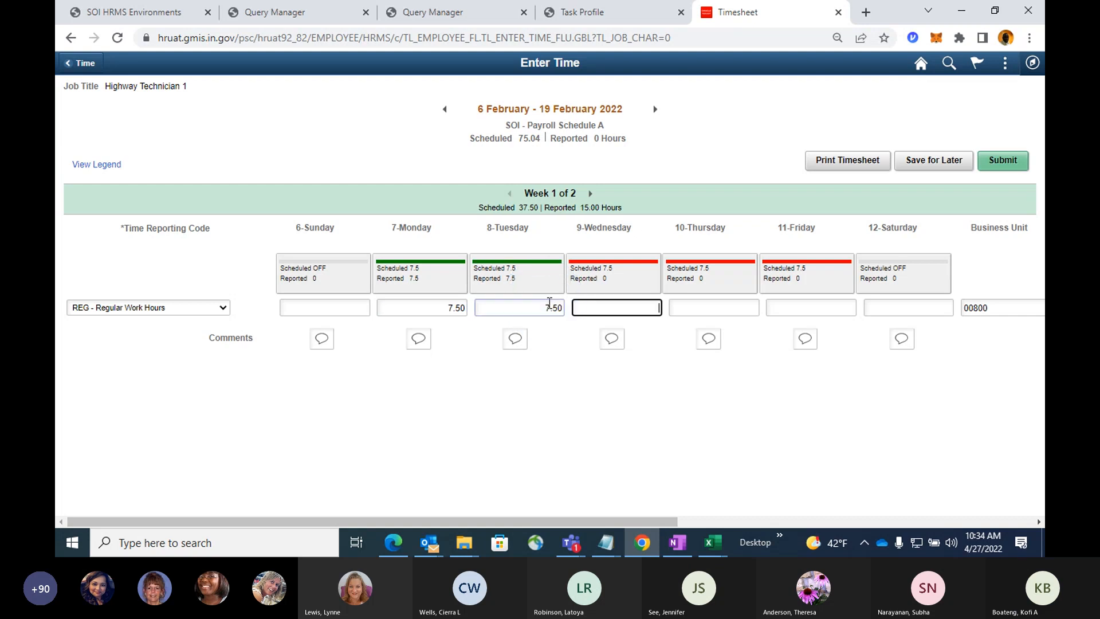
key(Tab)
text(7.5)
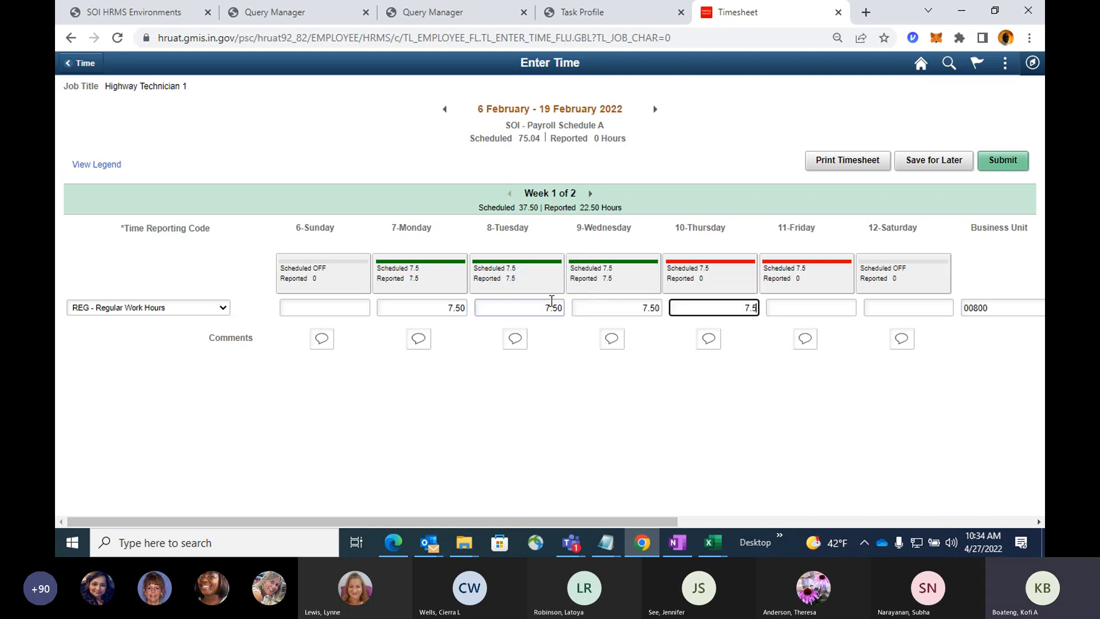
key(Tab)
text(7.5)
key(Tab)
click(677, 397)
Open the advanced ChartField search for the regular hours row and look up SpeedType keys beginning with 080, then cancel the lookup.
drag(579, 522, 838, 494)
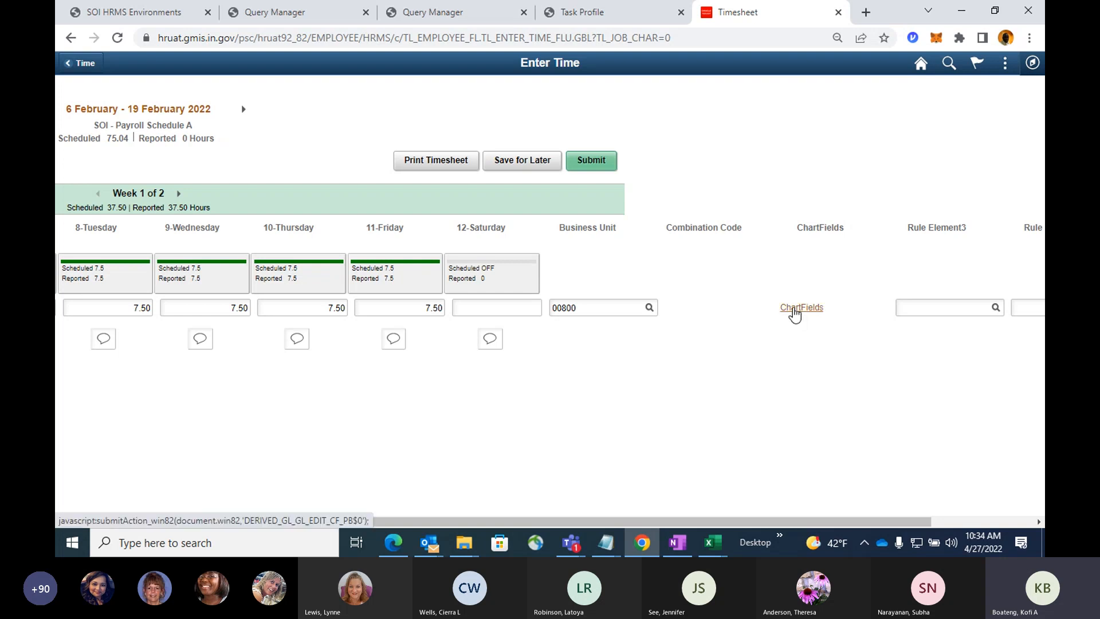
click(794, 310)
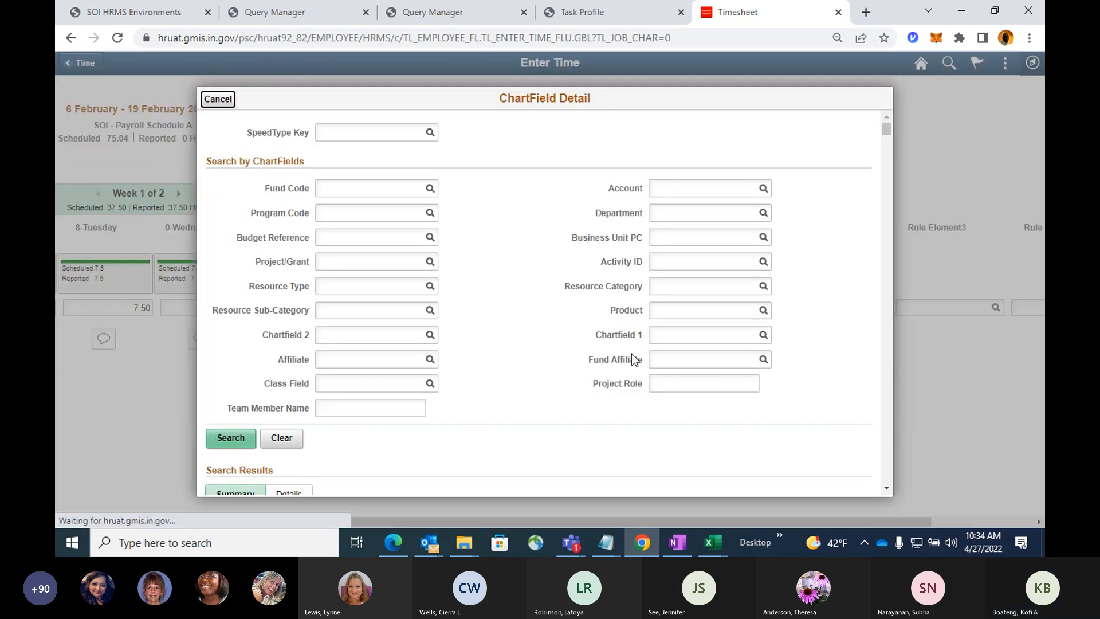
click(402, 134)
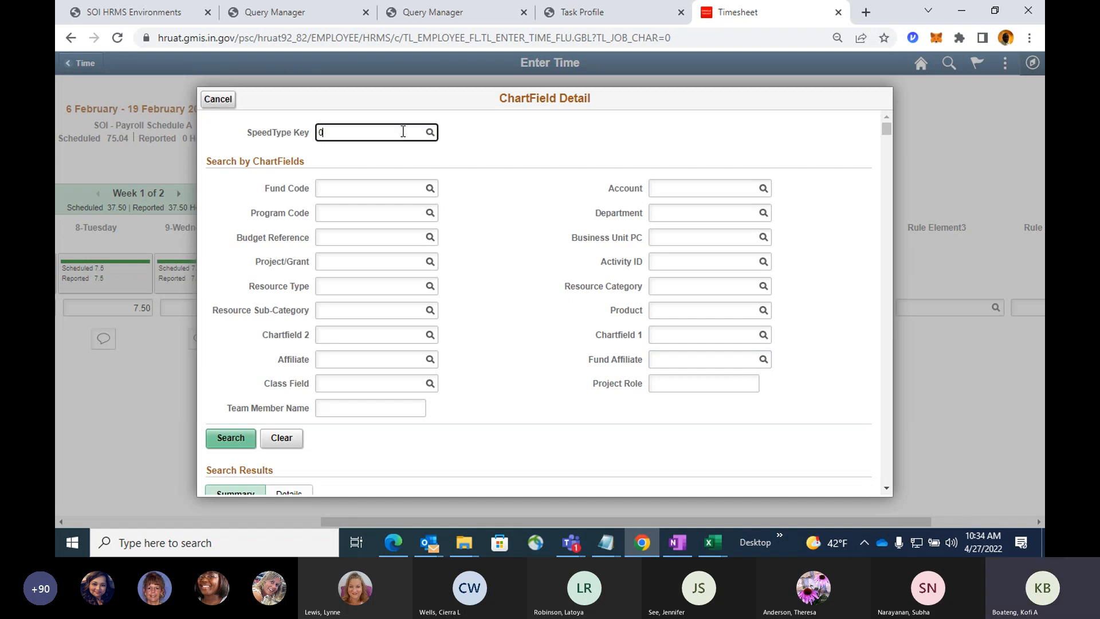
click(429, 133)
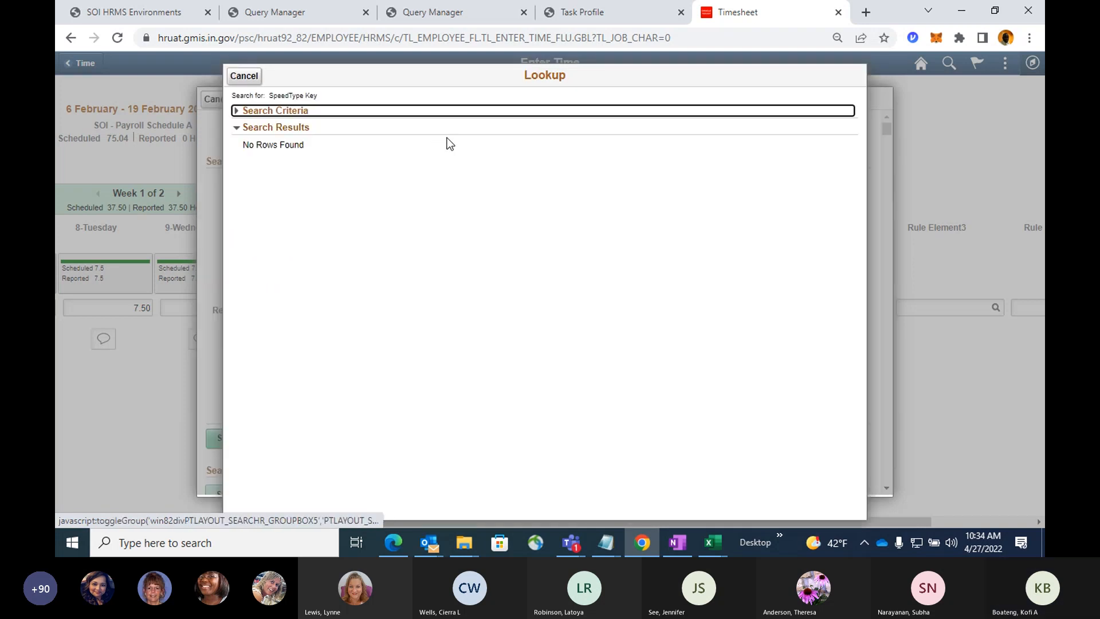
click(238, 111)
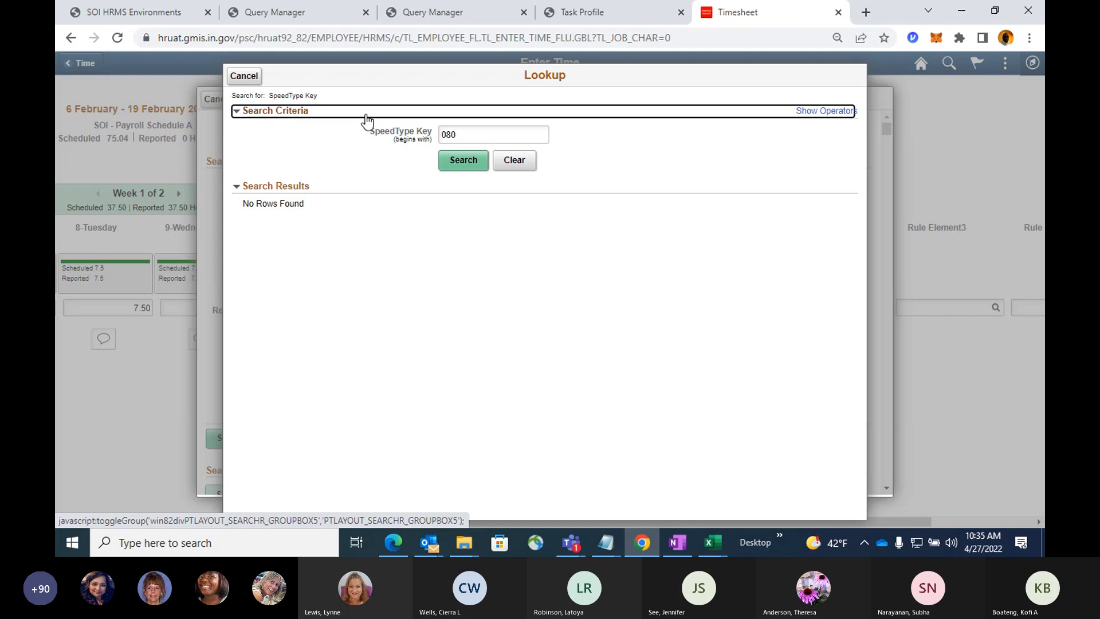
click(473, 133)
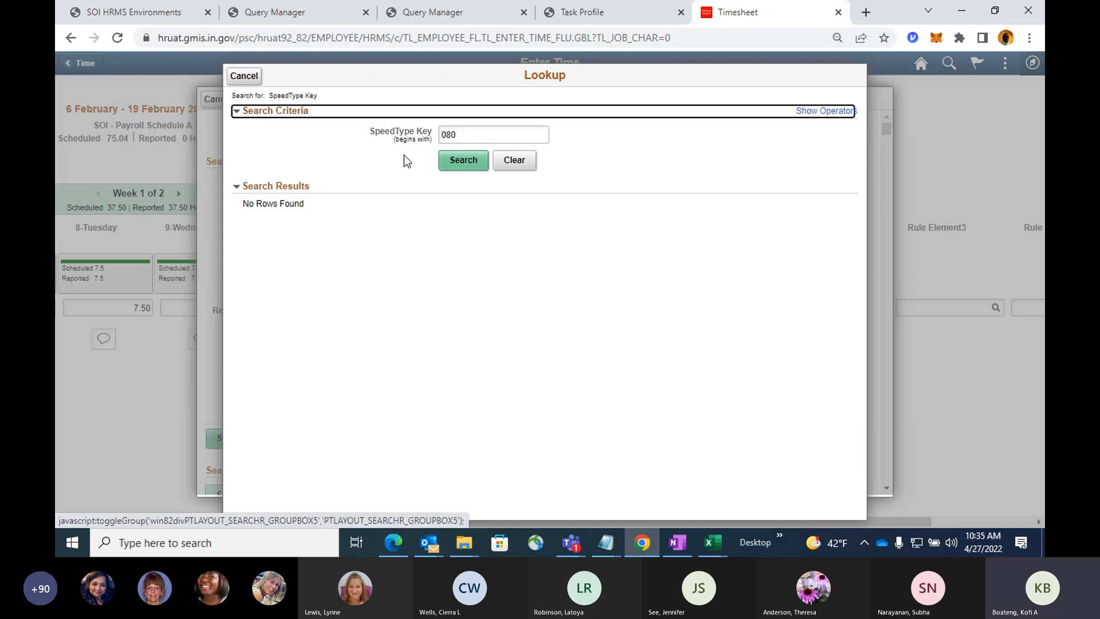
click(244, 77)
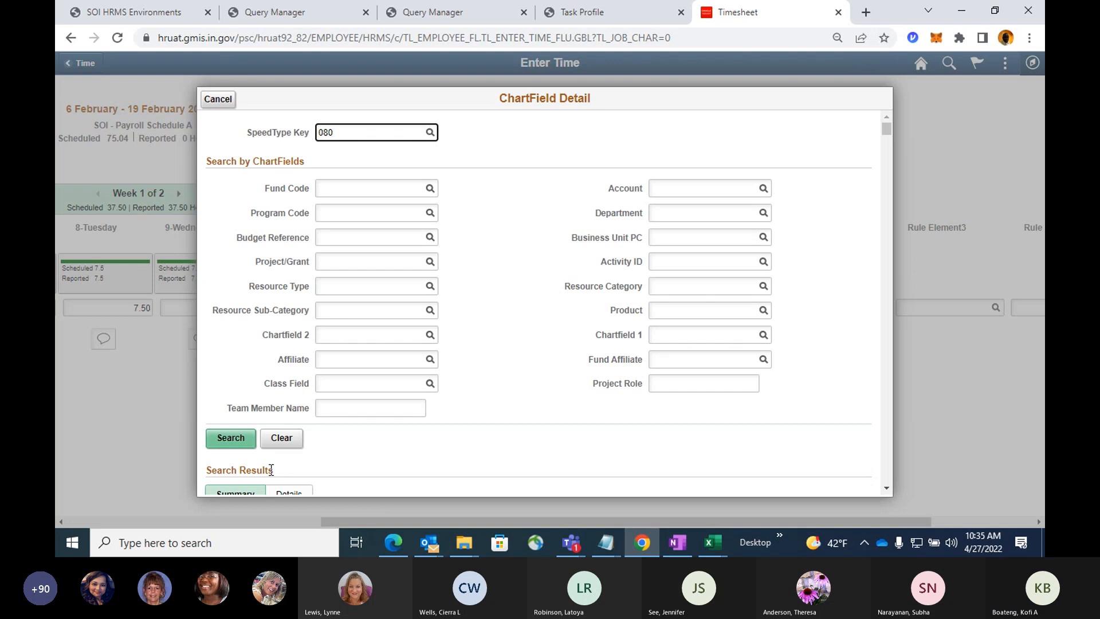
Check the SpeedType search results, cancel the ChartField details, and return to the homepage without saving the timesheet.
scroll(291, 448, down, 1)
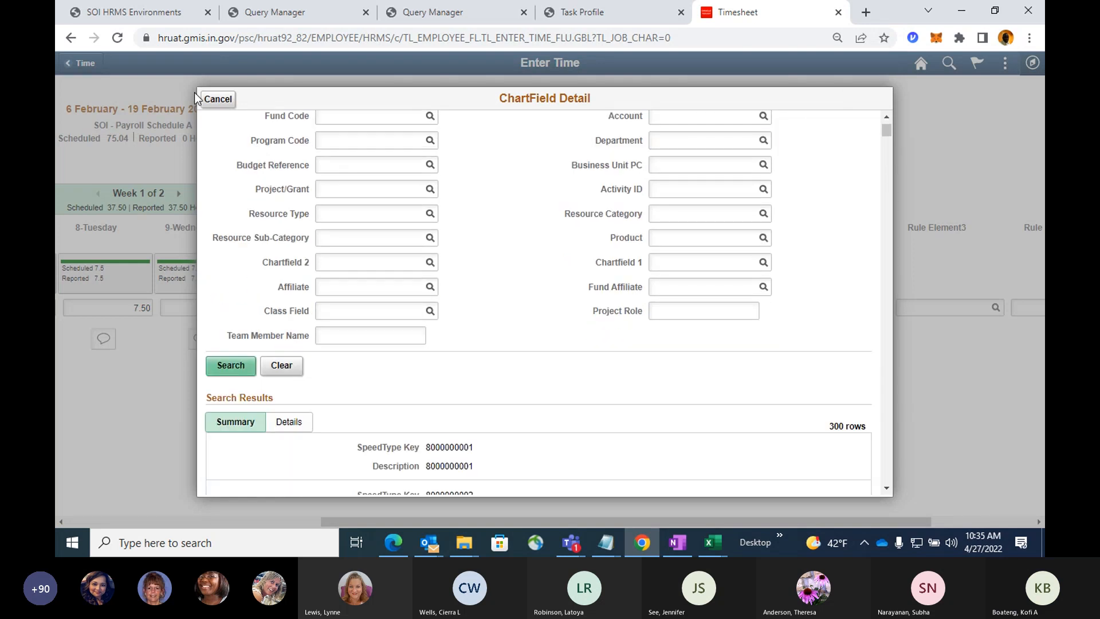
click(218, 99)
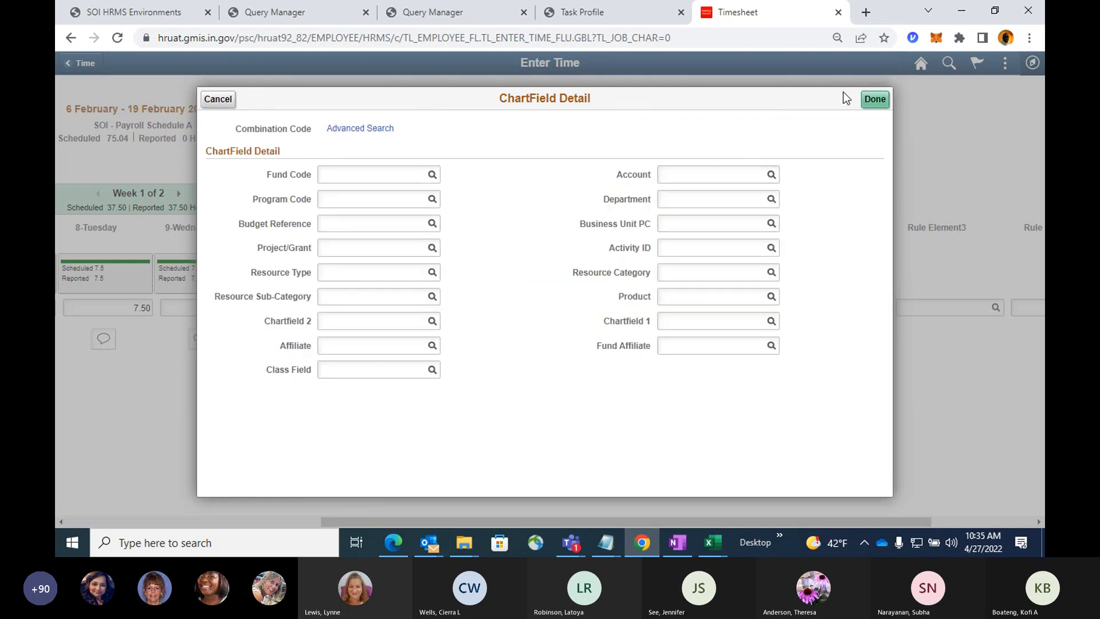
click(212, 102)
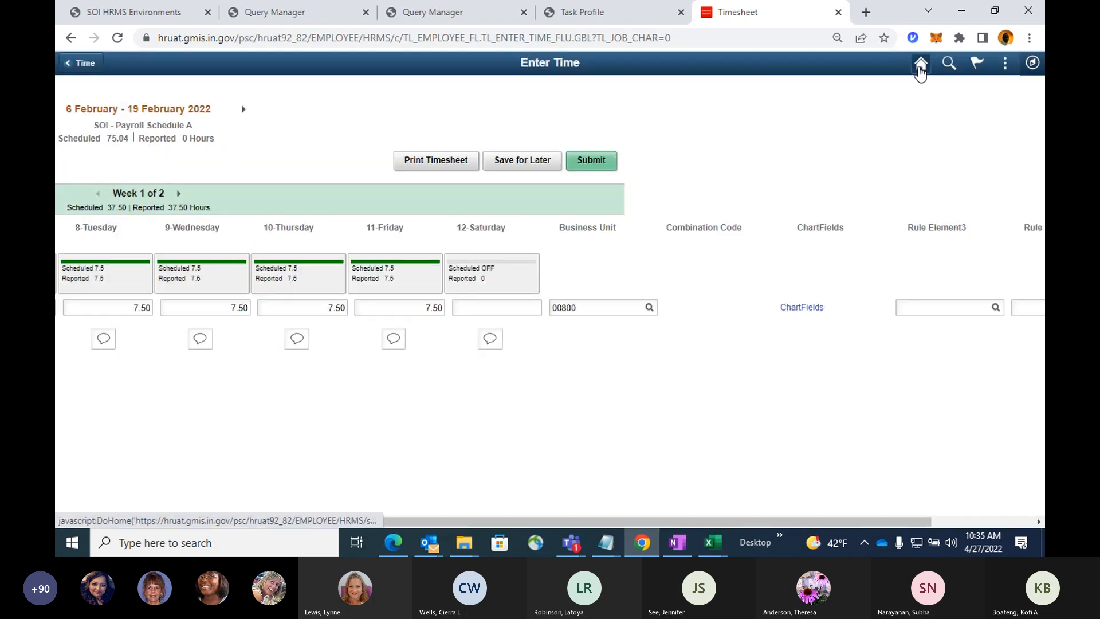
click(921, 64)
click(573, 310)
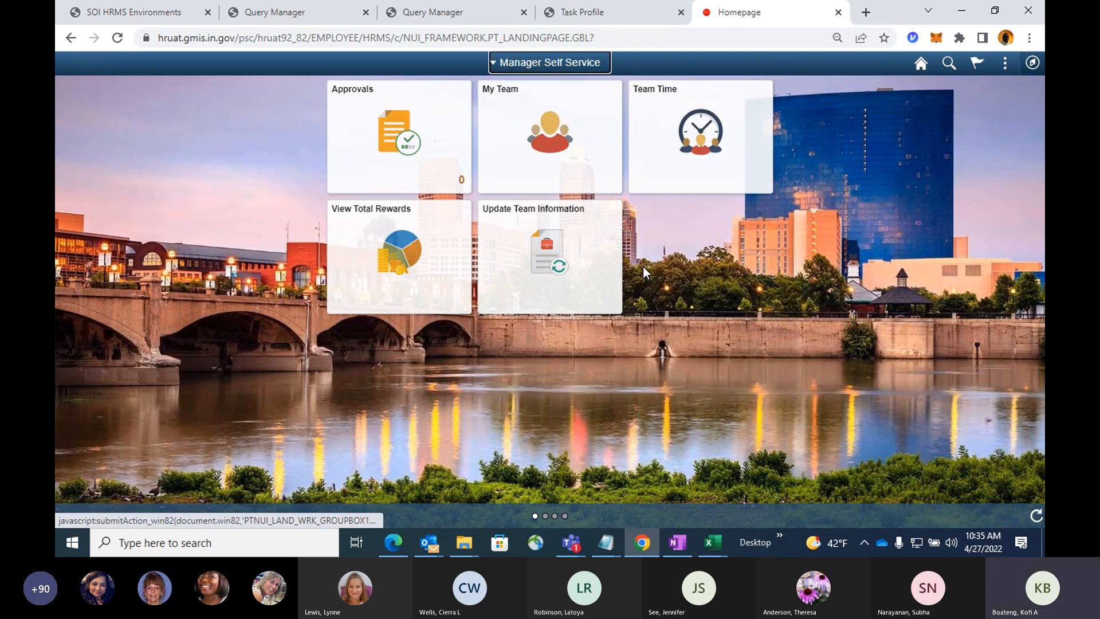
Switch to the Employees Speedtype User workbook in Excel and look through the employees' taskgroups and task profile IDs.
mouse_move(710, 542)
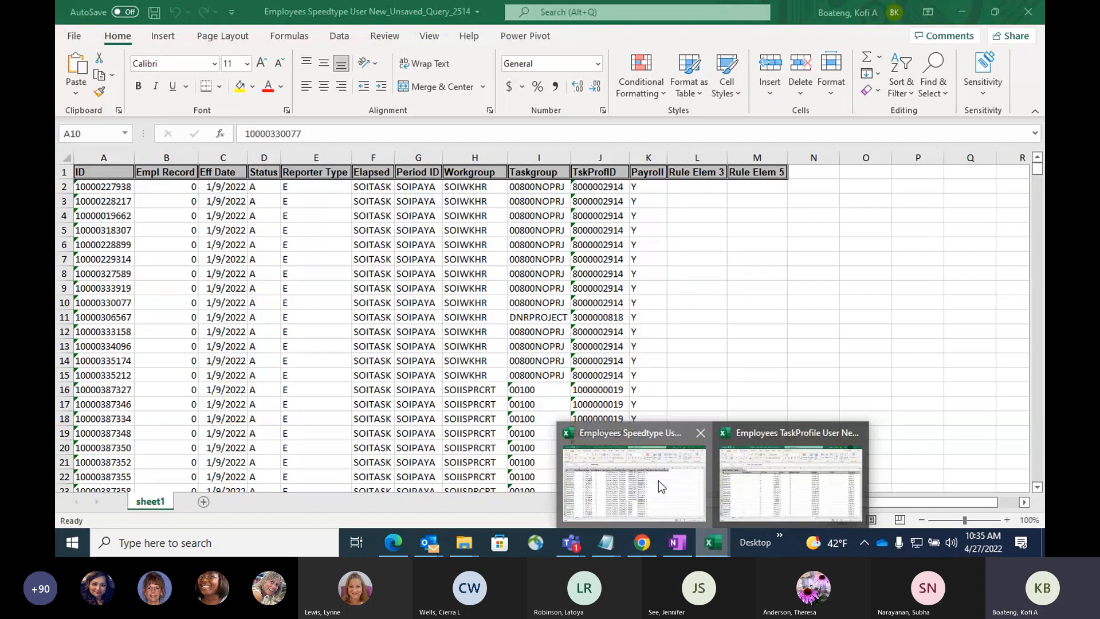
click(658, 480)
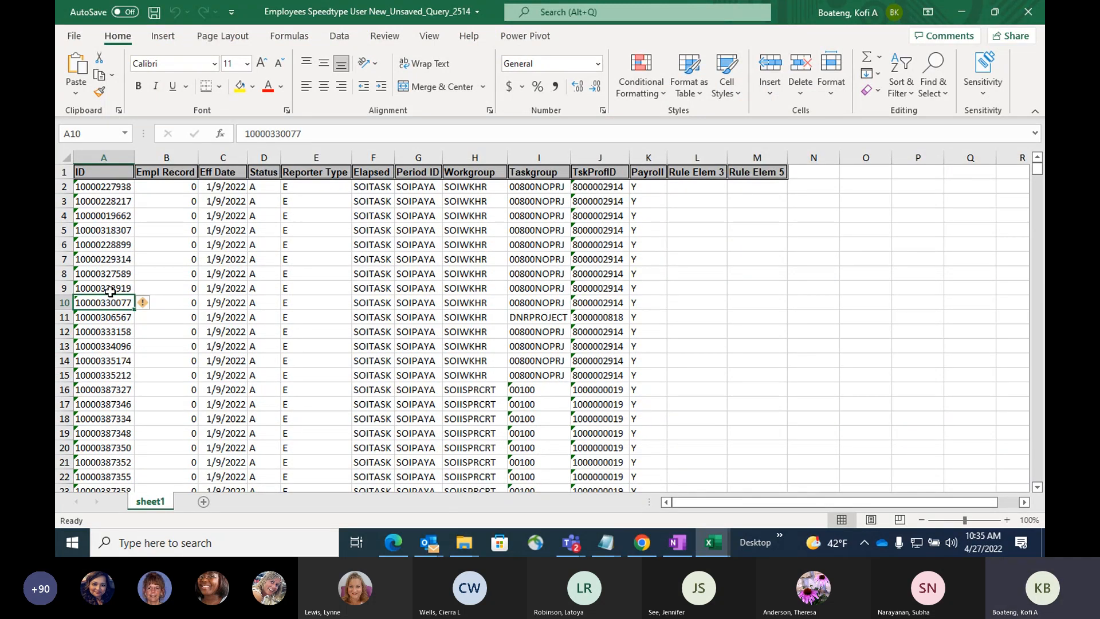
scroll(115, 309, down, 3)
scroll(115, 310, down, 4)
scroll(116, 311, down, 19)
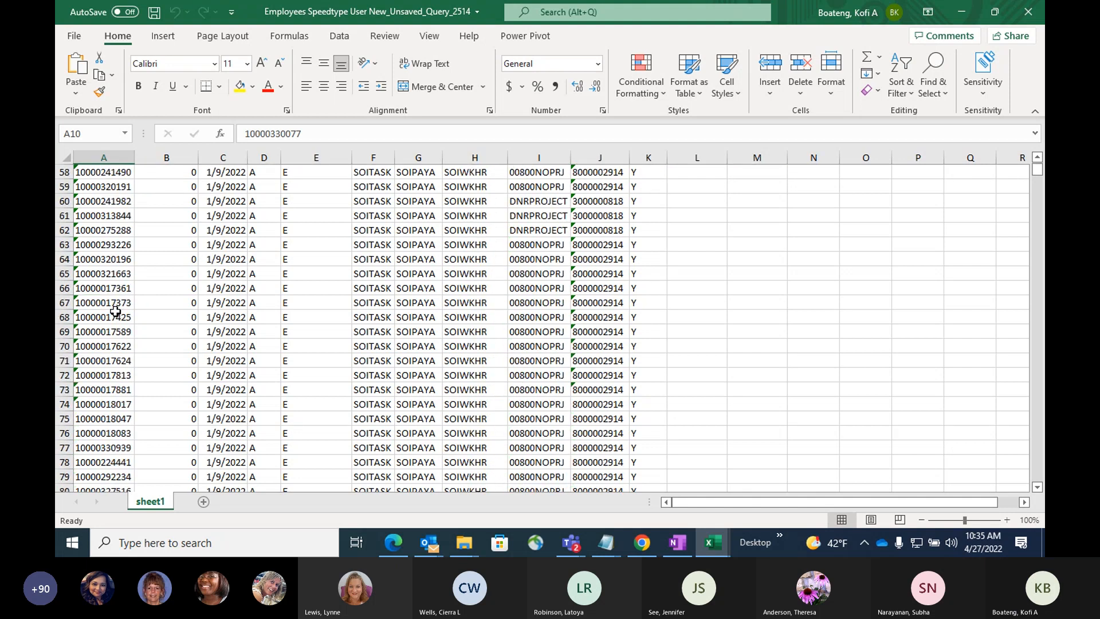
scroll(130, 296, down, 11)
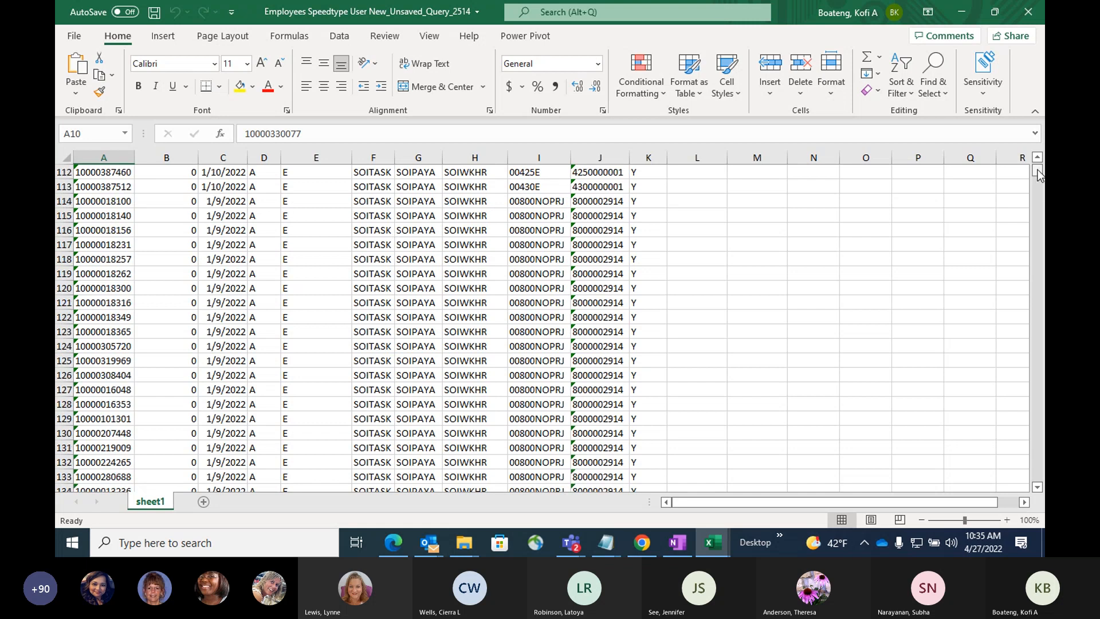
drag(1039, 175, 1039, 241)
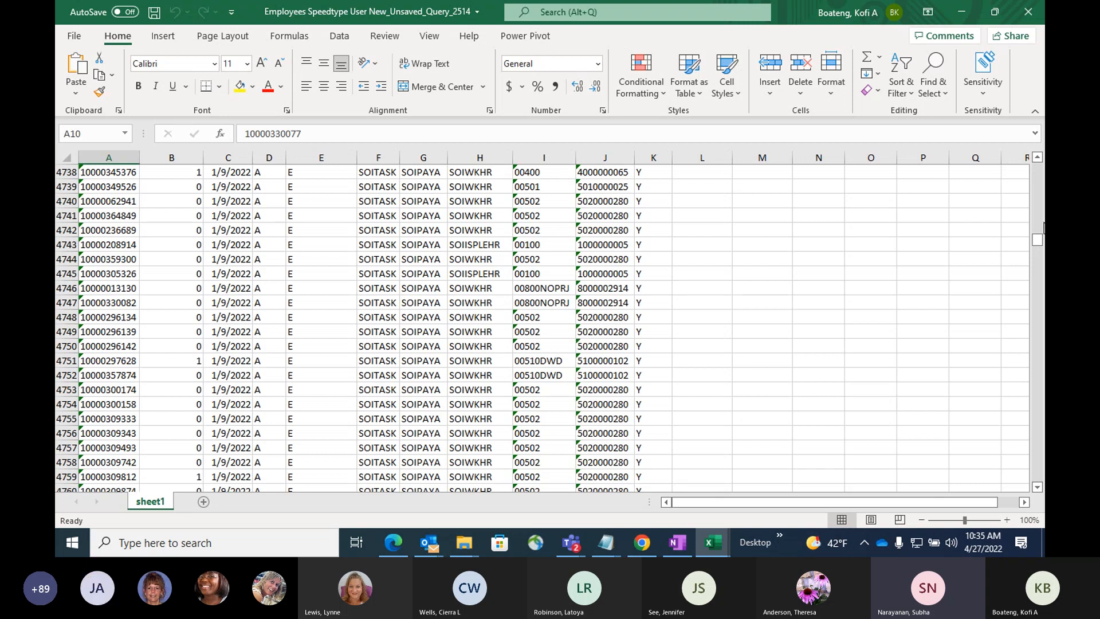
drag(1038, 238, 1038, 169)
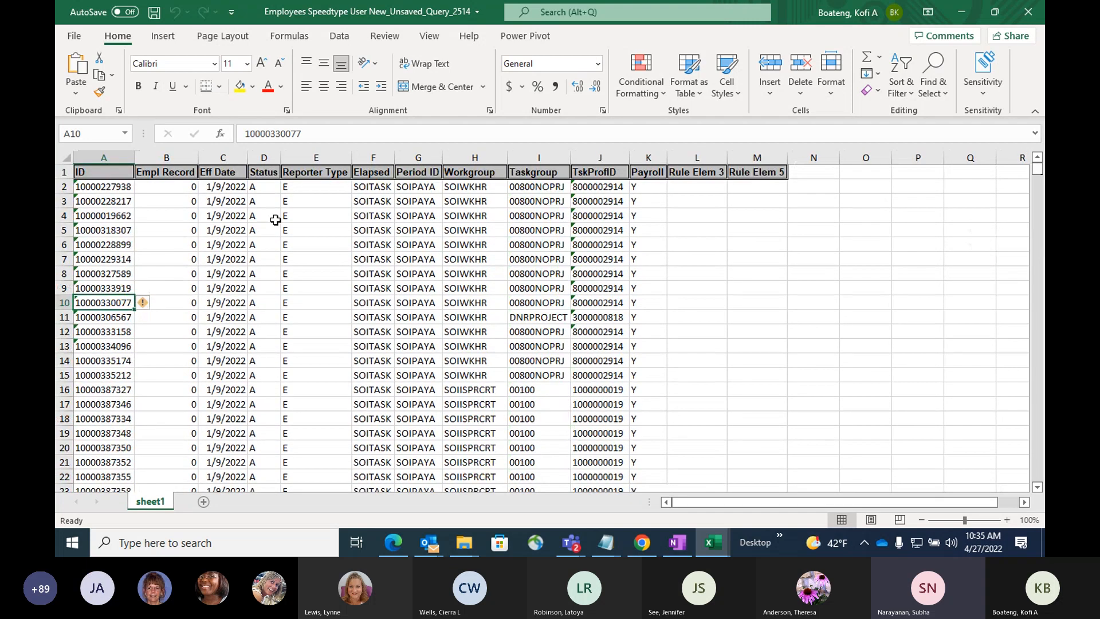
Turn on column filters for the header row of the employee list.
click(234, 175)
click(340, 35)
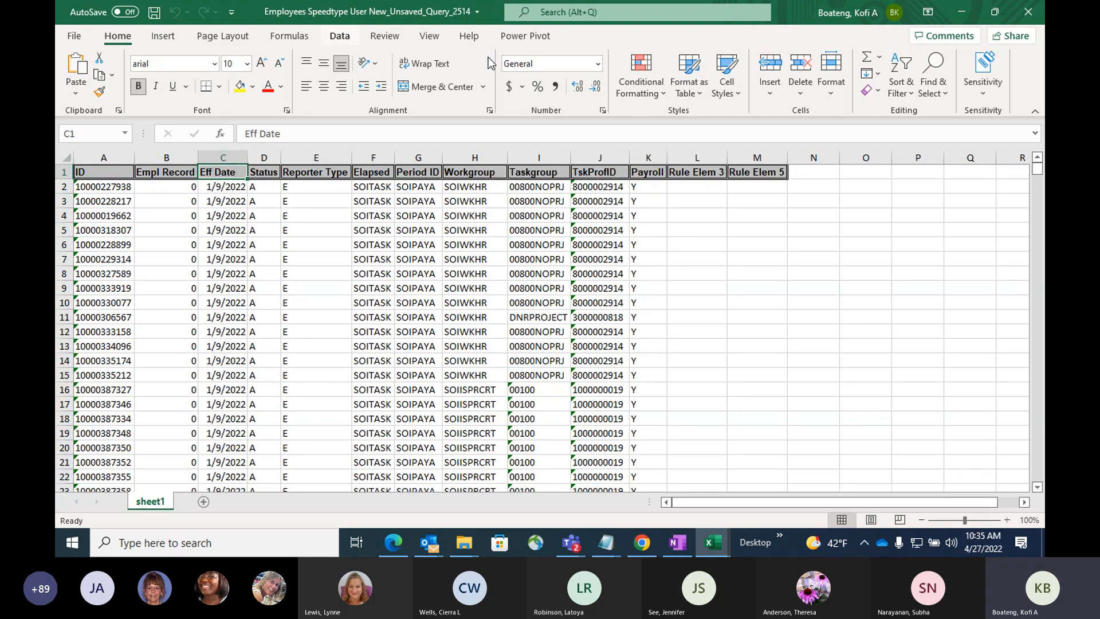
click(530, 74)
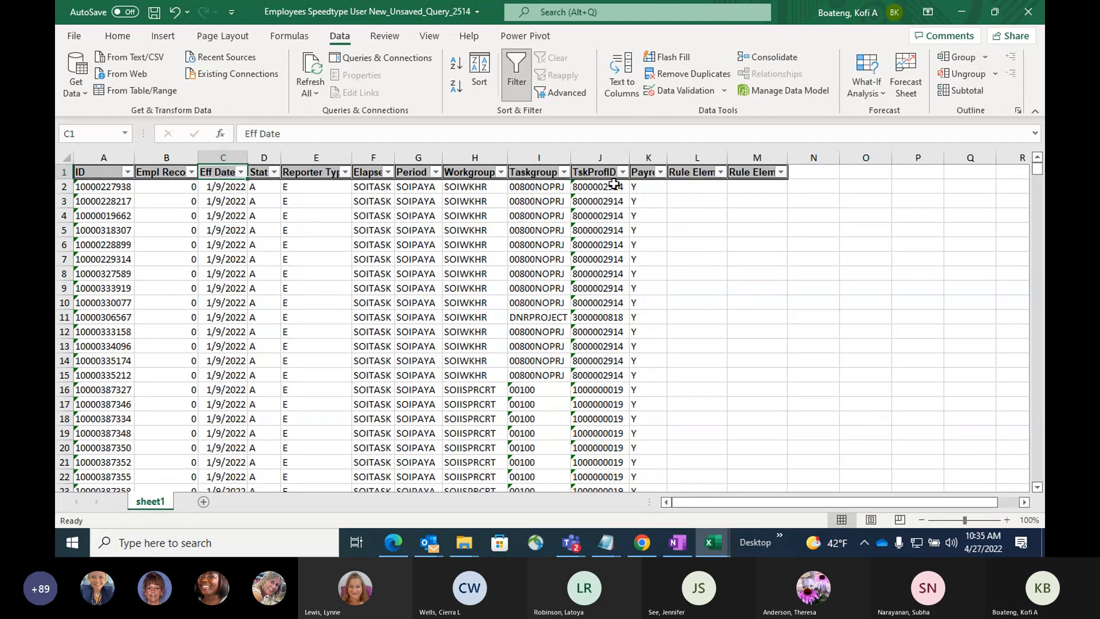
Filter the Taskgroup column to show only the 00300DNR employees.
click(564, 172)
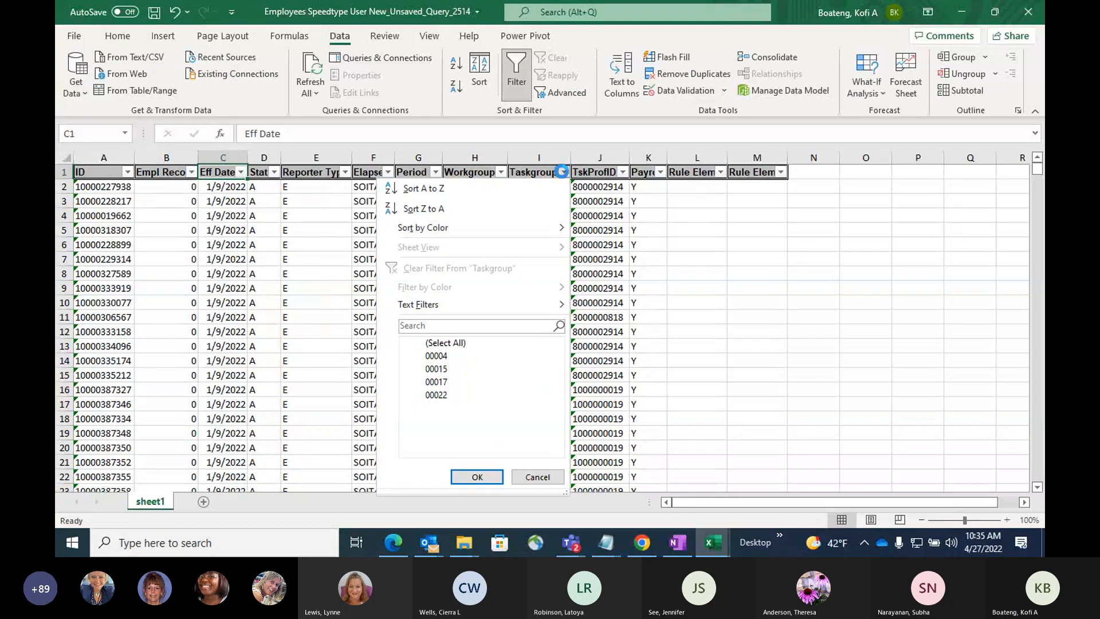
click(445, 343)
scroll(449, 367, down, 5)
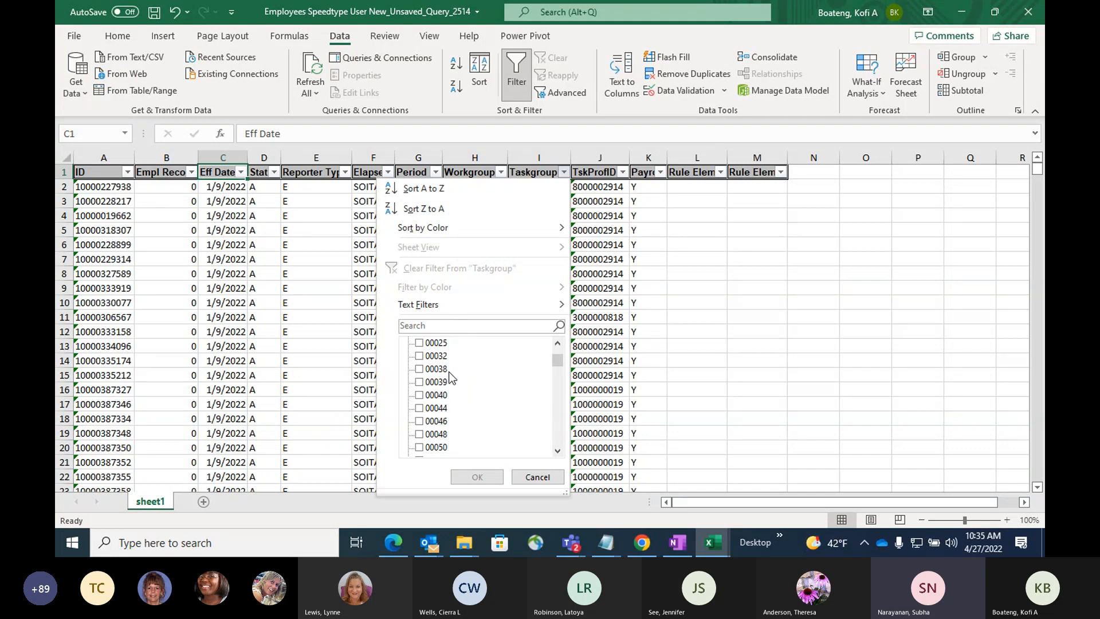
scroll(449, 376, down, 3)
scroll(453, 381, down, 3)
scroll(461, 397, down, 3)
scroll(460, 397, up, 1)
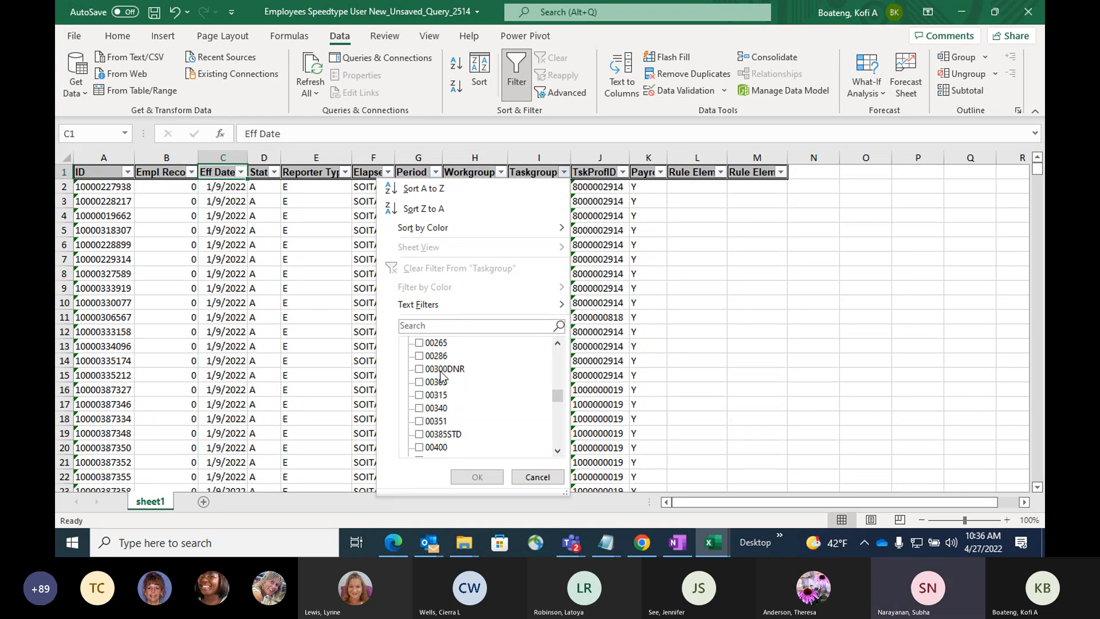
click(438, 369)
click(491, 479)
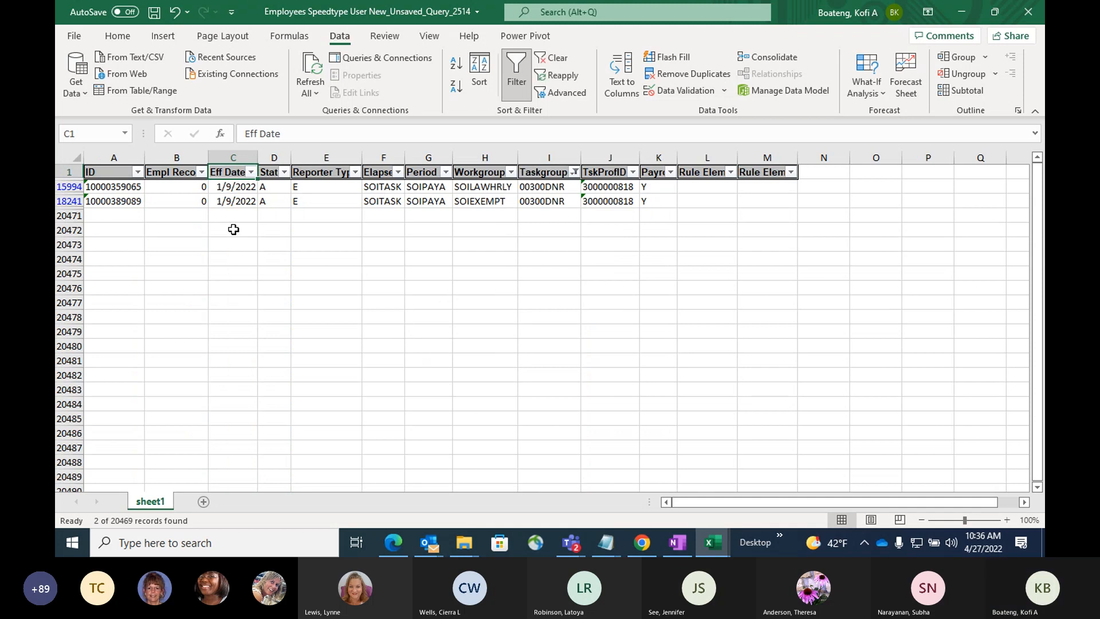
Copy the employee ID from the first filtered row and switch back to PeopleSoft in Chrome.
click(137, 187)
key(ctrl+c)
key(alt+Tab)
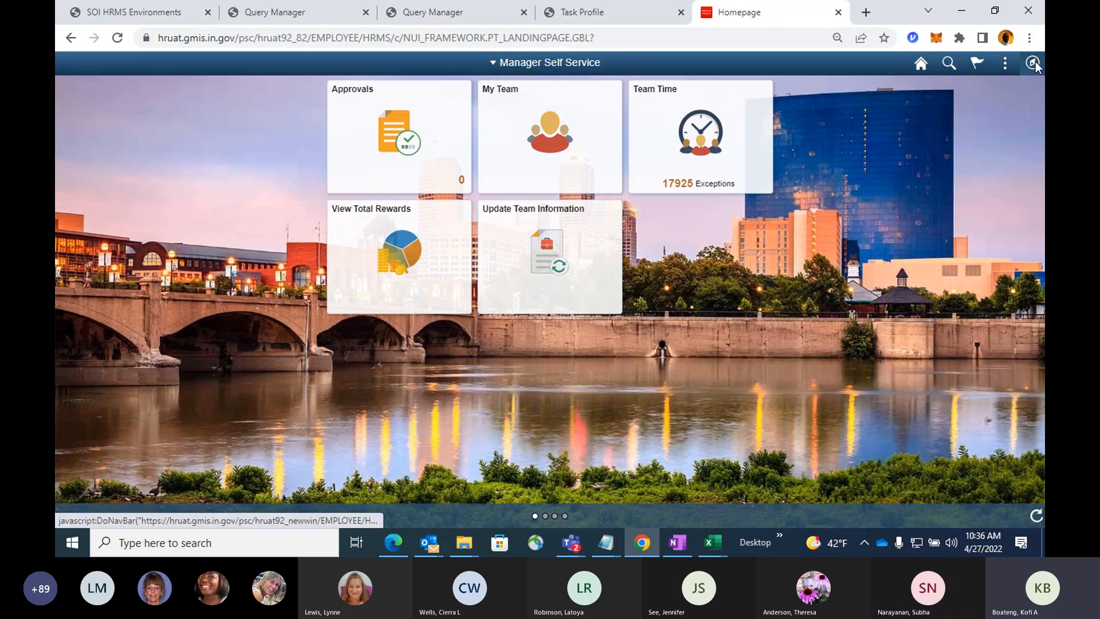
Open the User Profiles maintenance page from the PeopleTools security area.
click(1033, 62)
click(1027, 255)
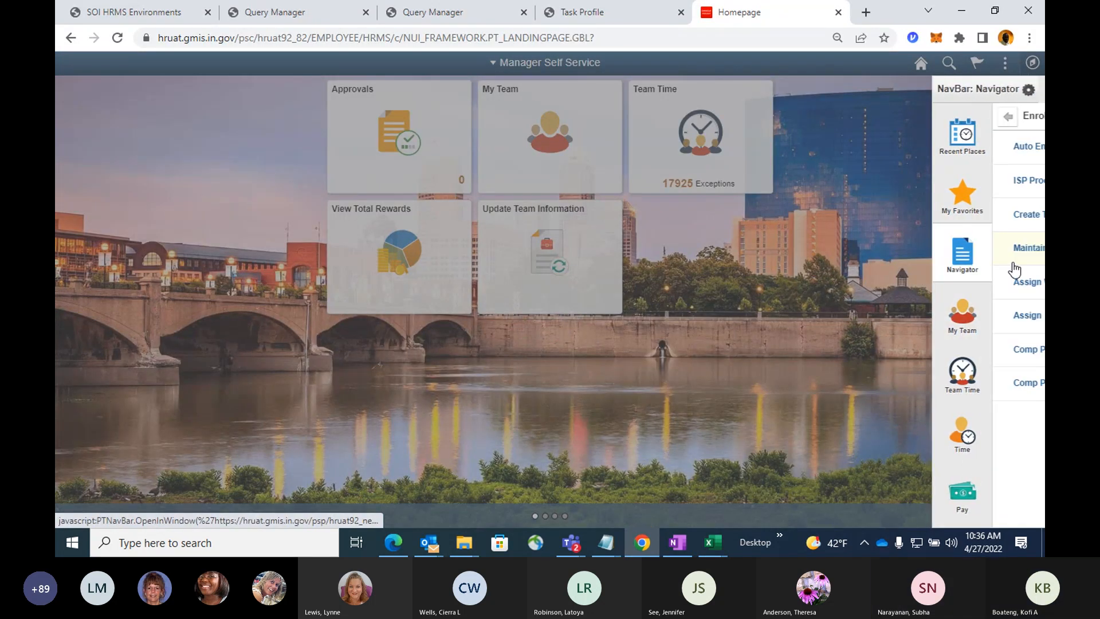
click(881, 120)
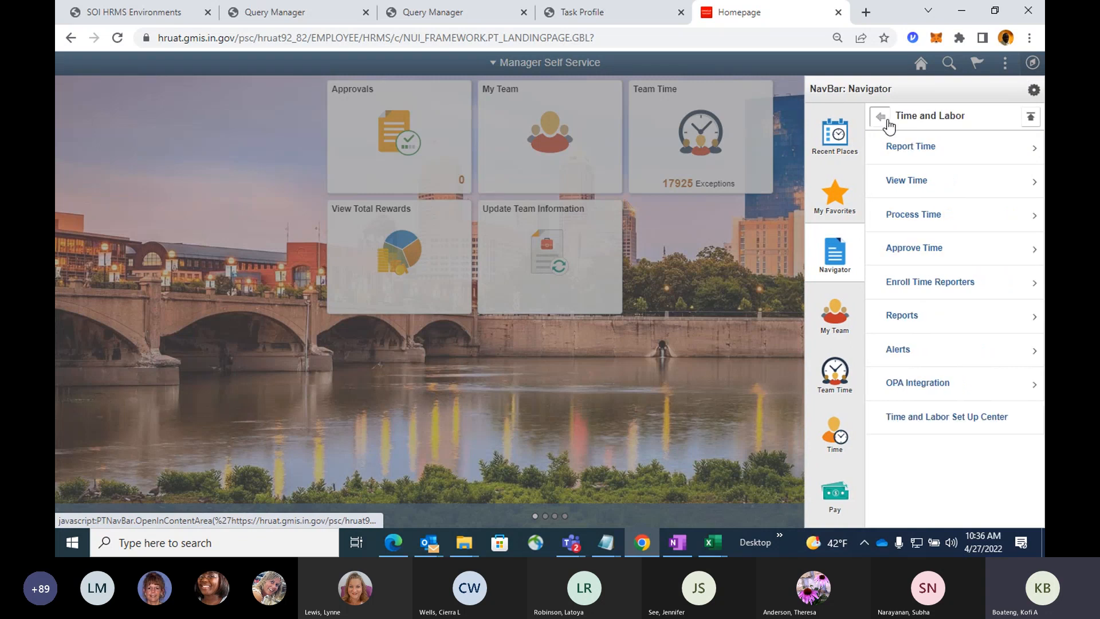
click(881, 120)
scroll(922, 289, down, 6)
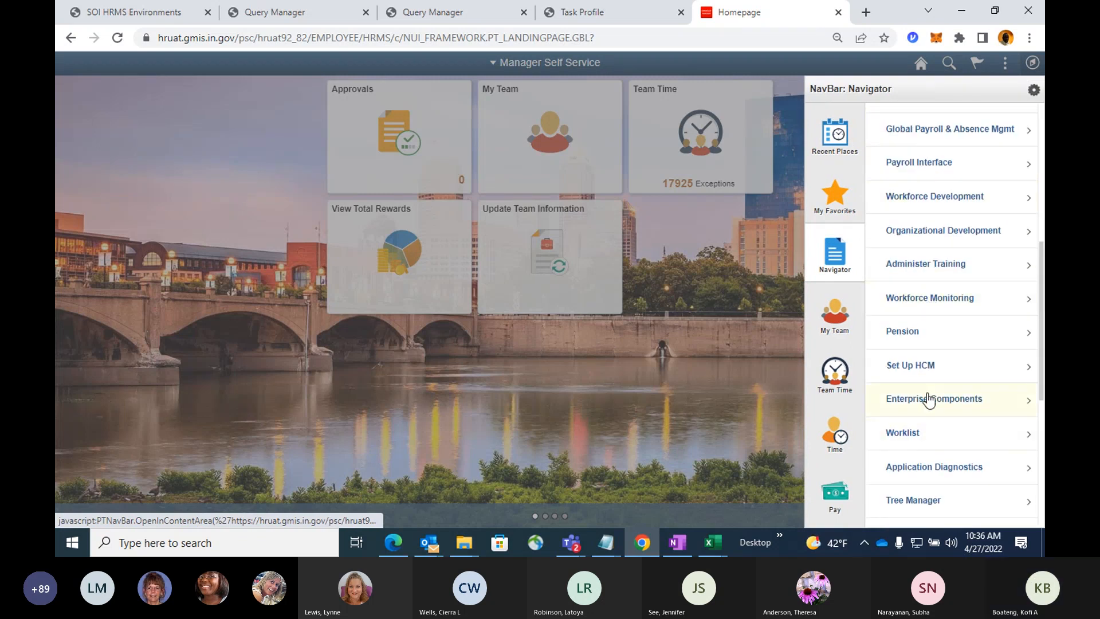
scroll(926, 401, down, 3)
click(916, 423)
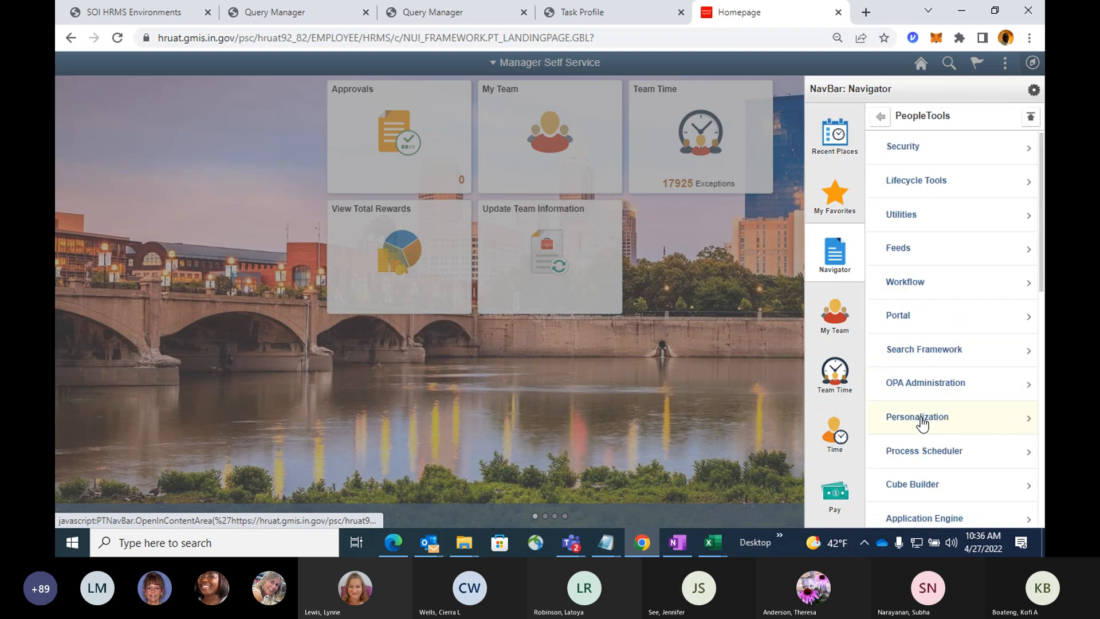
click(920, 152)
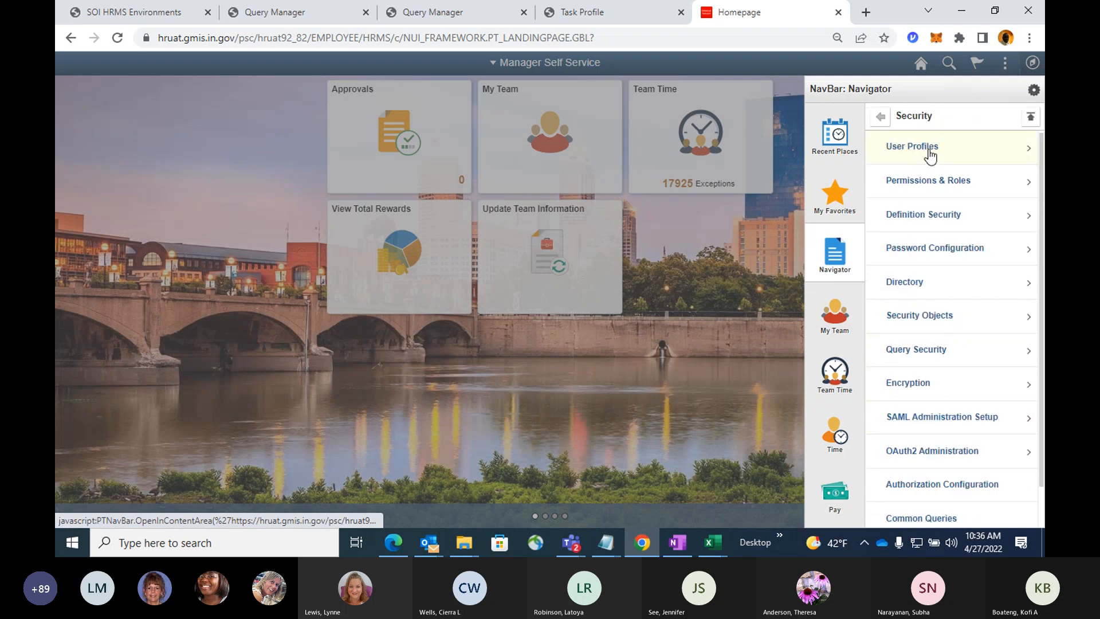
click(929, 151)
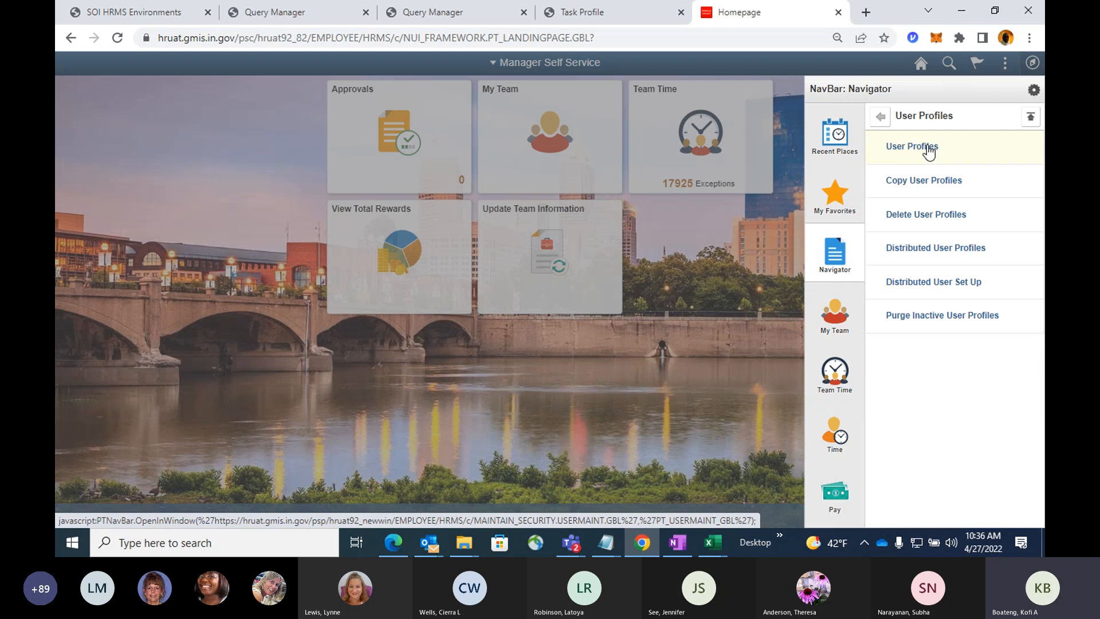
click(929, 148)
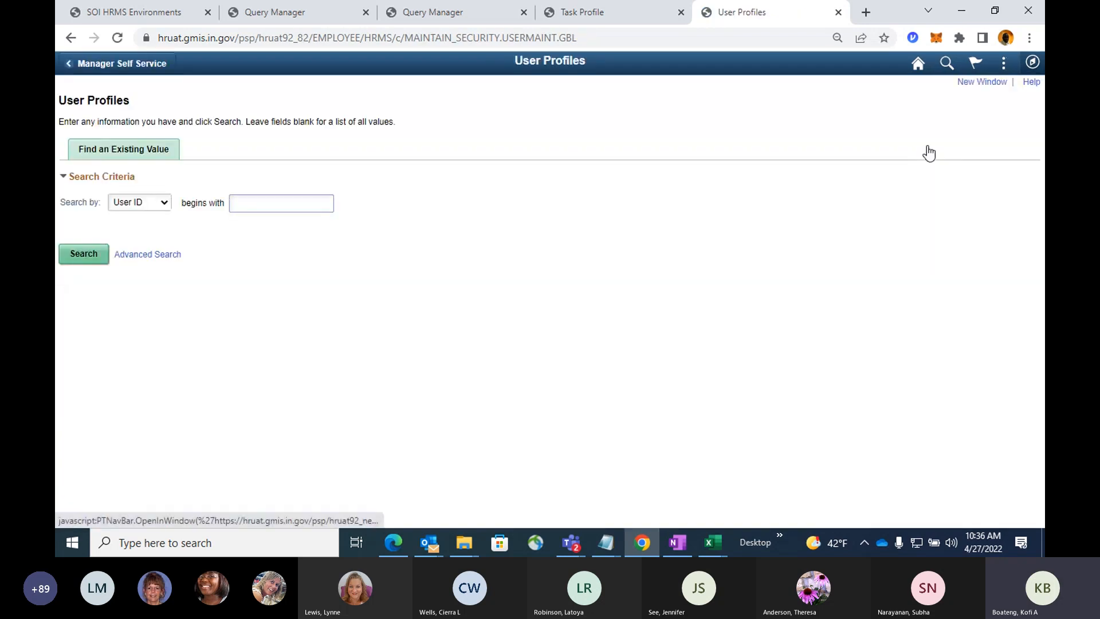
Find and open the presenter's own user profile by searching for its user ID.
text(K)
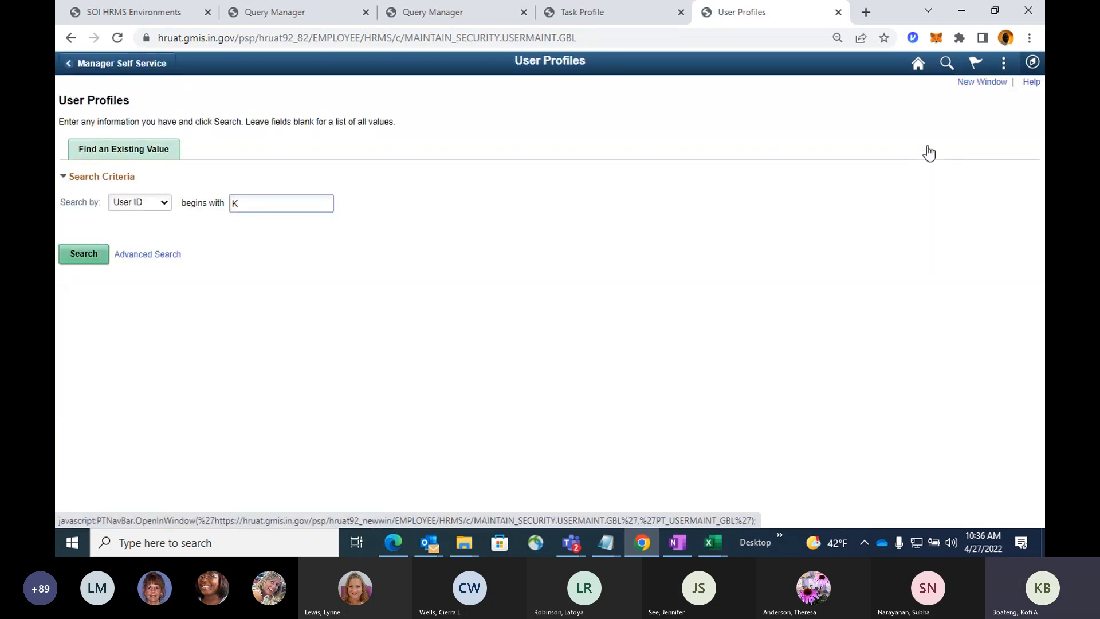
text(375576)
key(Return)
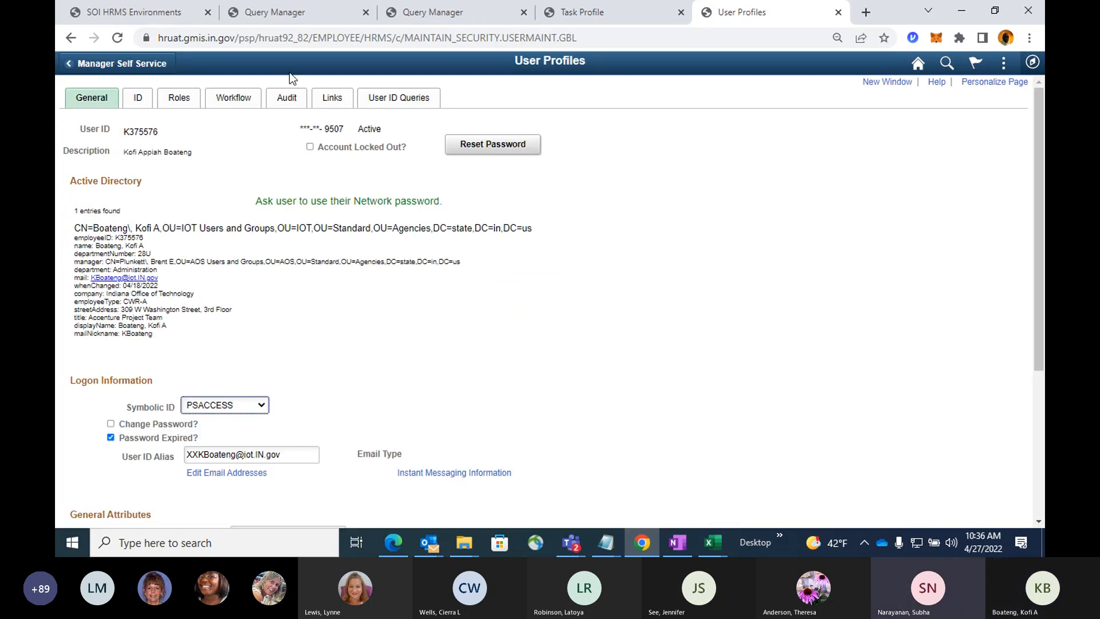
Replace the profile's Empl ID value with the copied employee ID, then save the profile and accept the assignment.
click(136, 98)
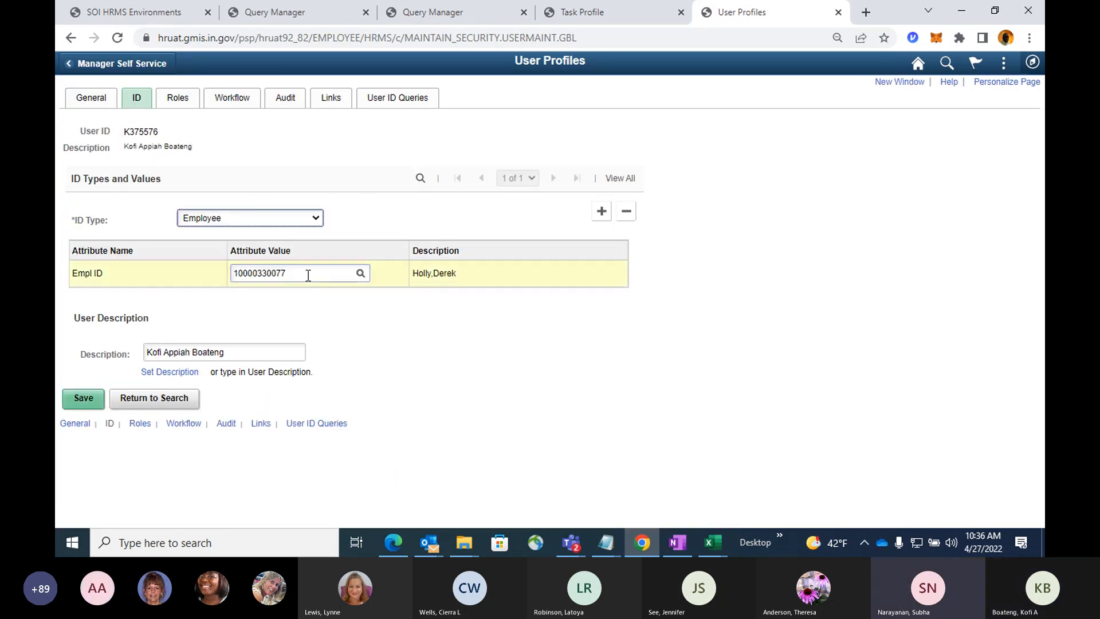
key(ctrl+v)
key(Tab)
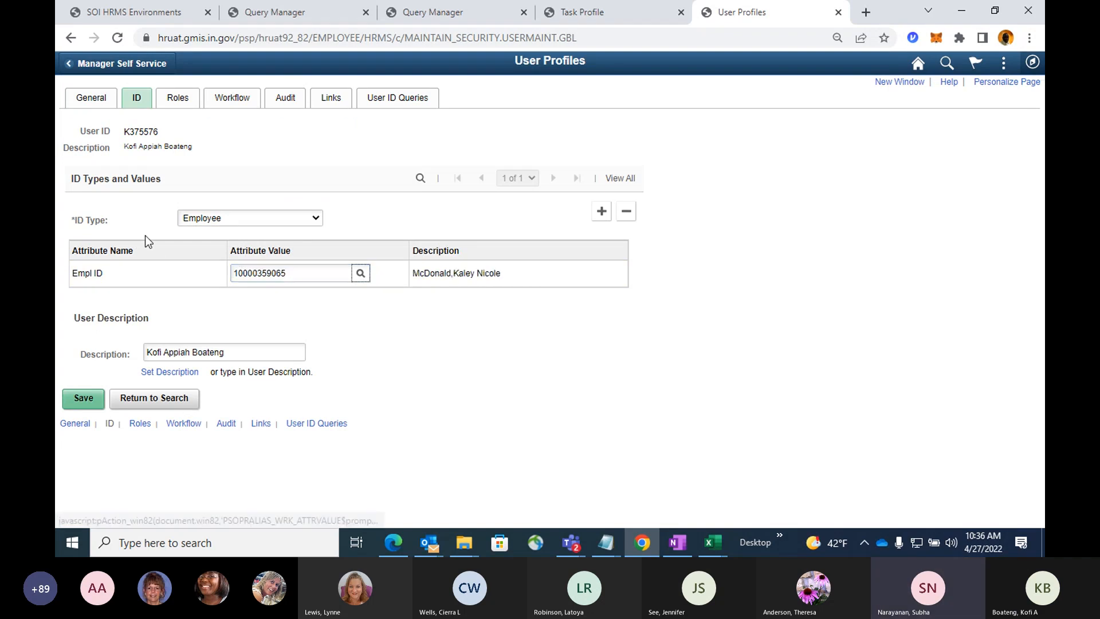
click(84, 398)
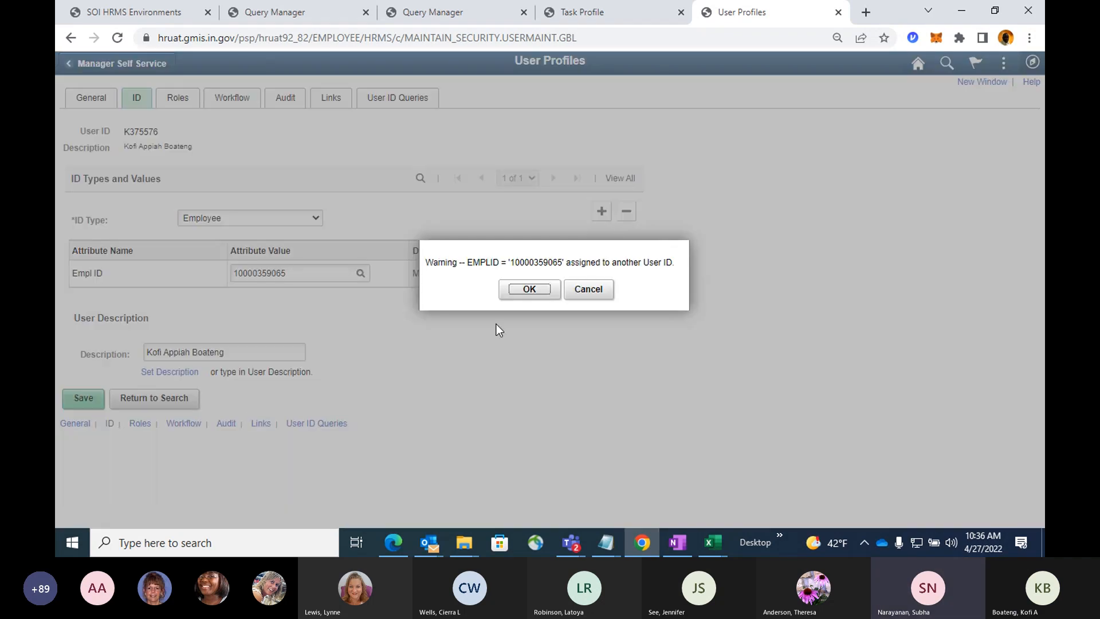
click(528, 290)
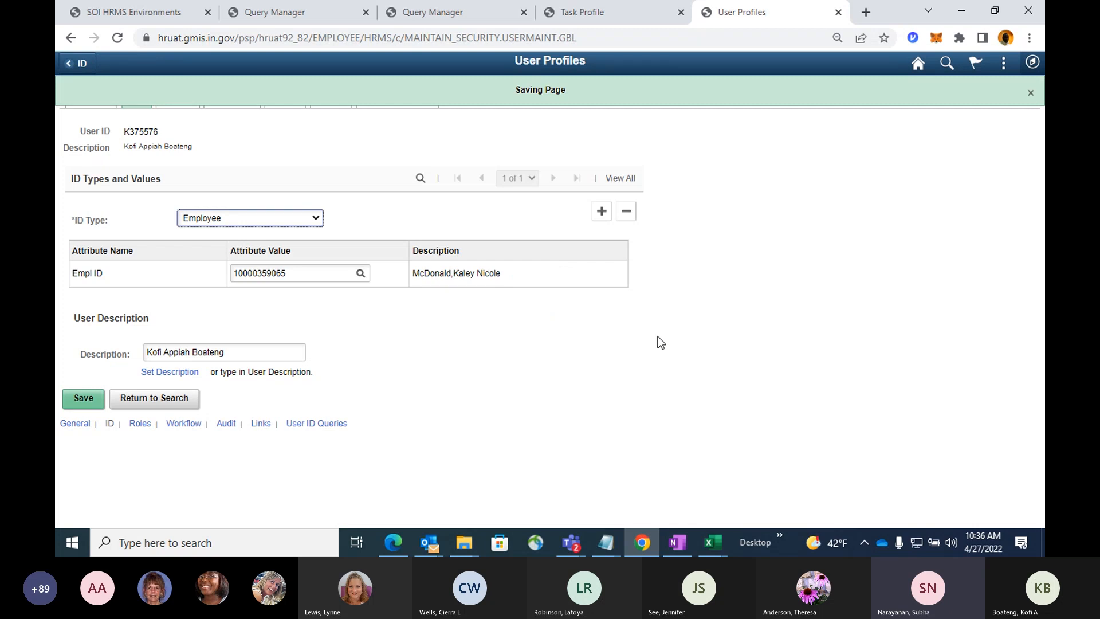
Open a new PeopleSoft window and close the leftover Query Manager, Task Profile and User Profiles pages.
click(880, 82)
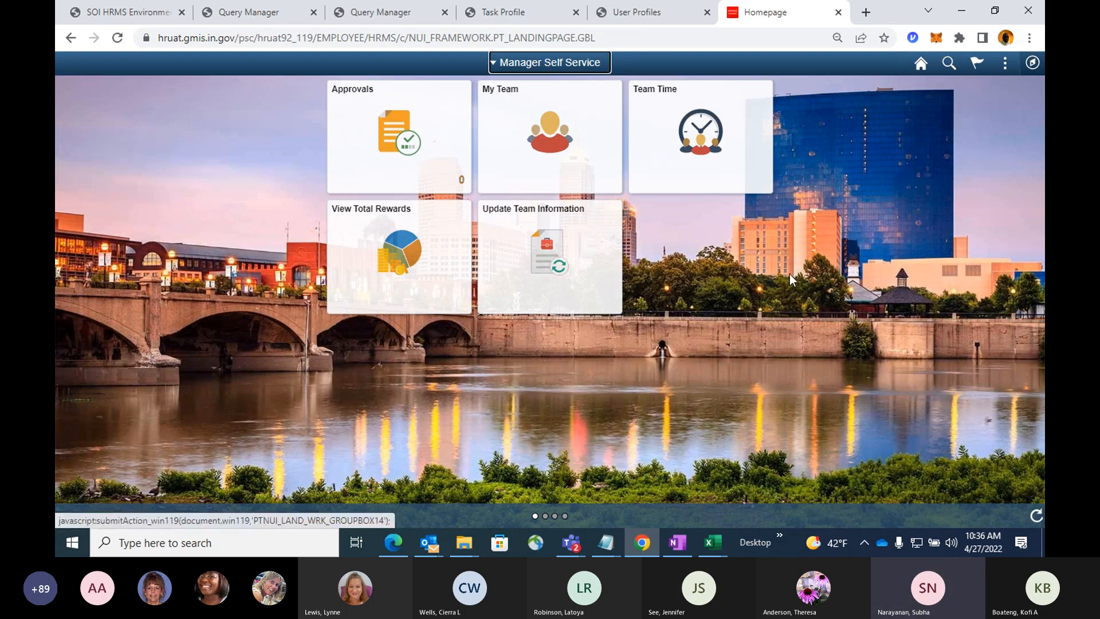
click(445, 13)
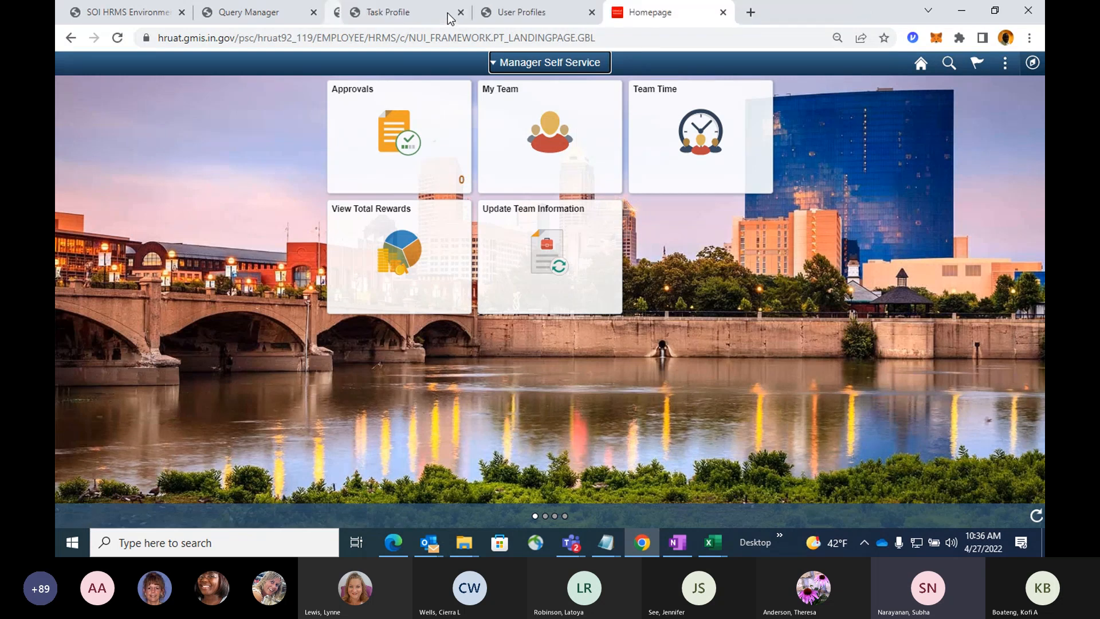
click(446, 13)
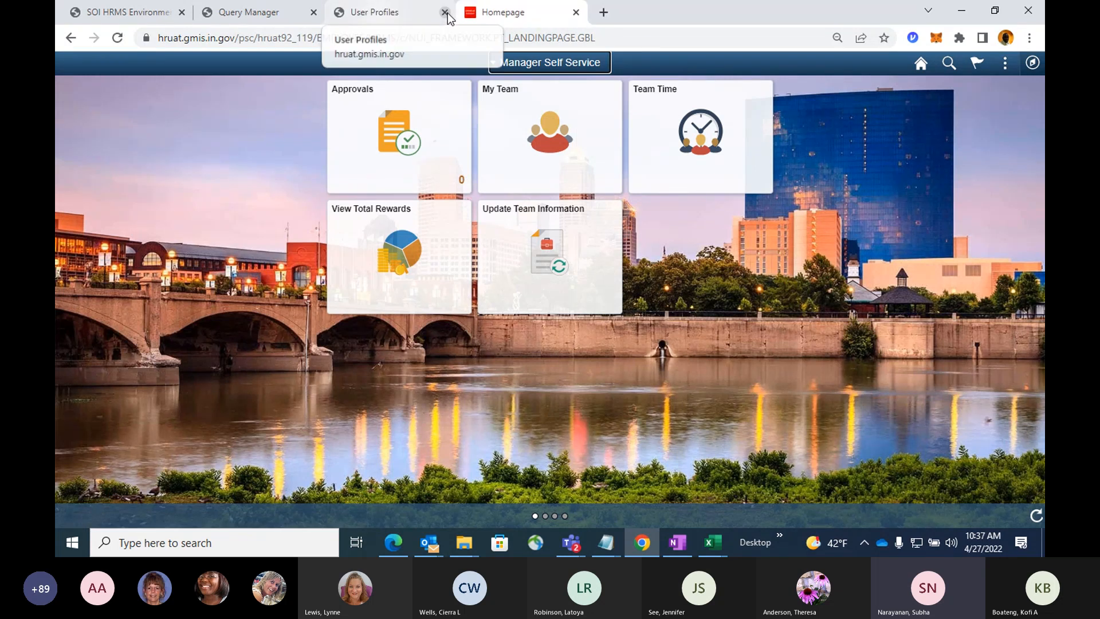
click(445, 12)
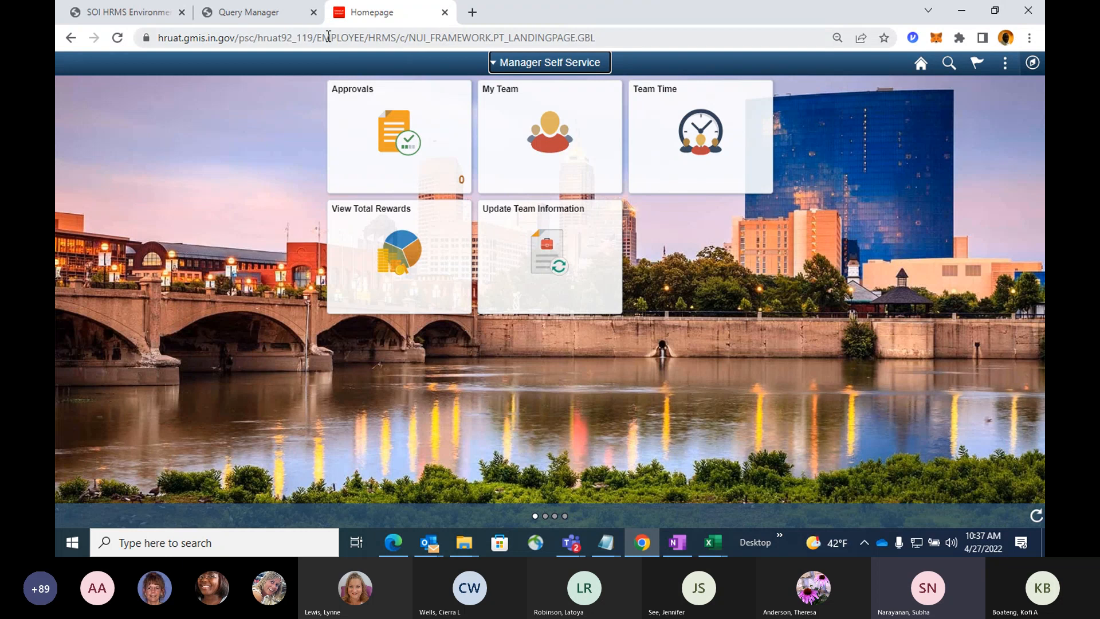
click(314, 12)
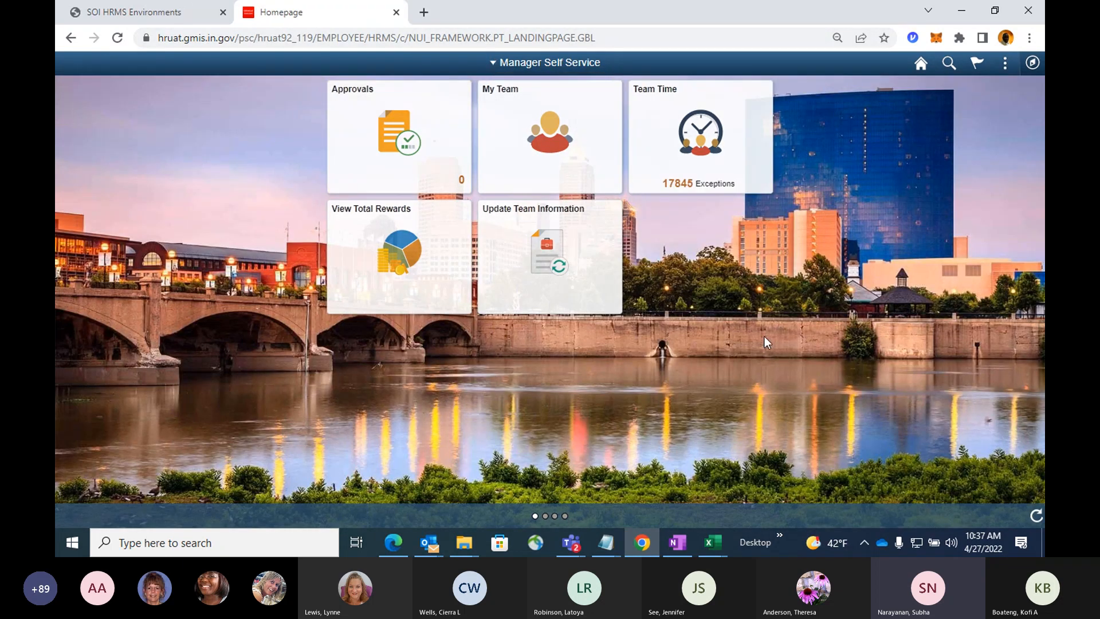
Switch to the Employee Self Service homepage and open the Enter Time timesheet for the newly assigned employee.
click(545, 64)
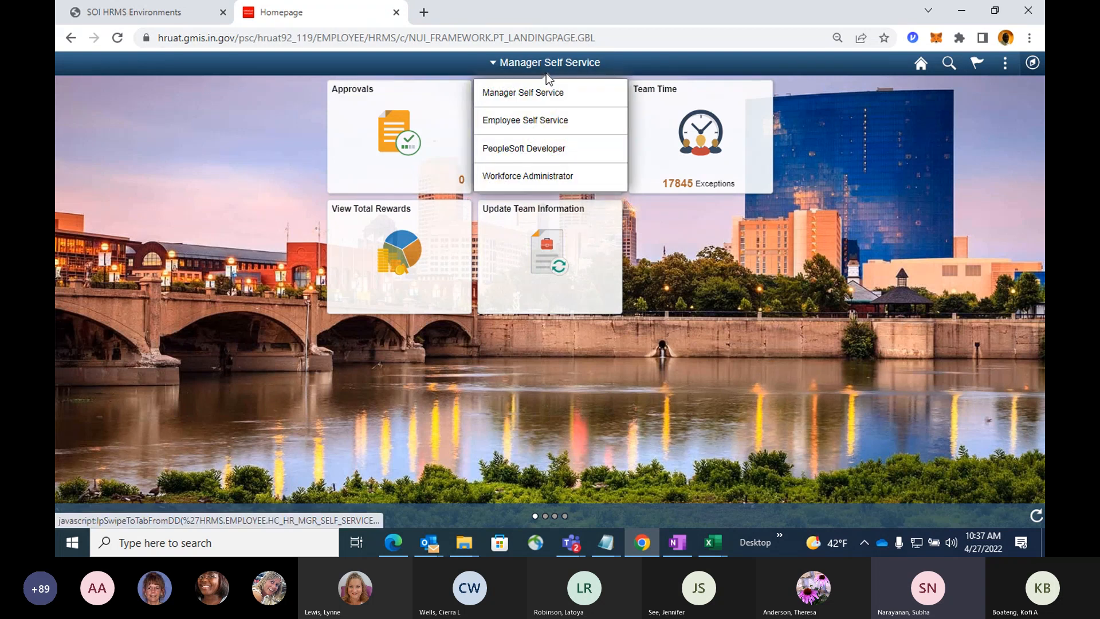
click(520, 125)
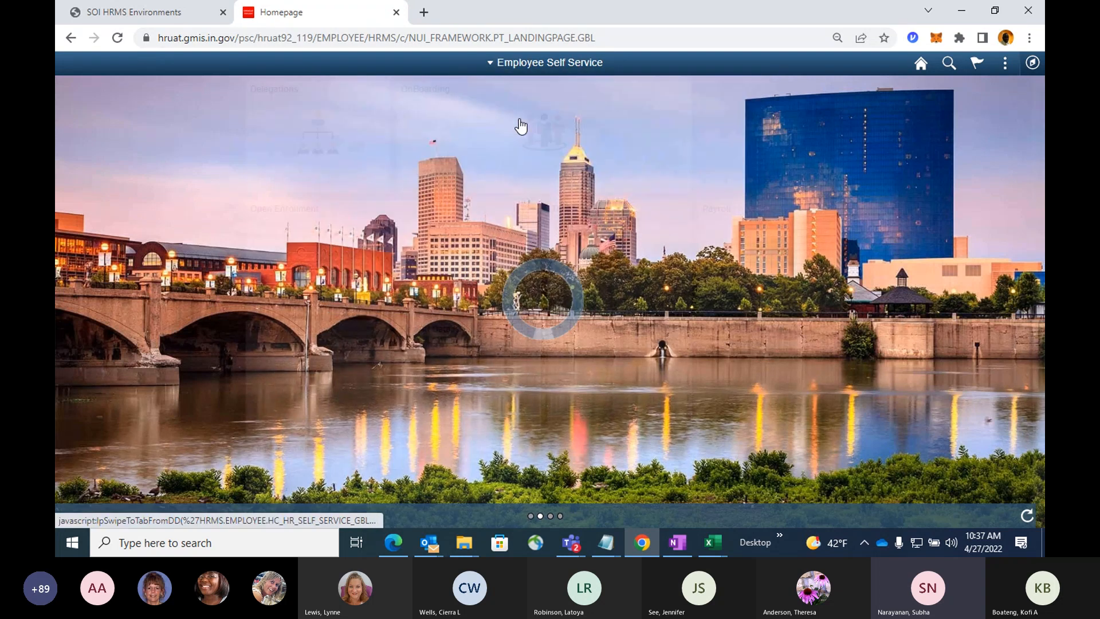
click(597, 245)
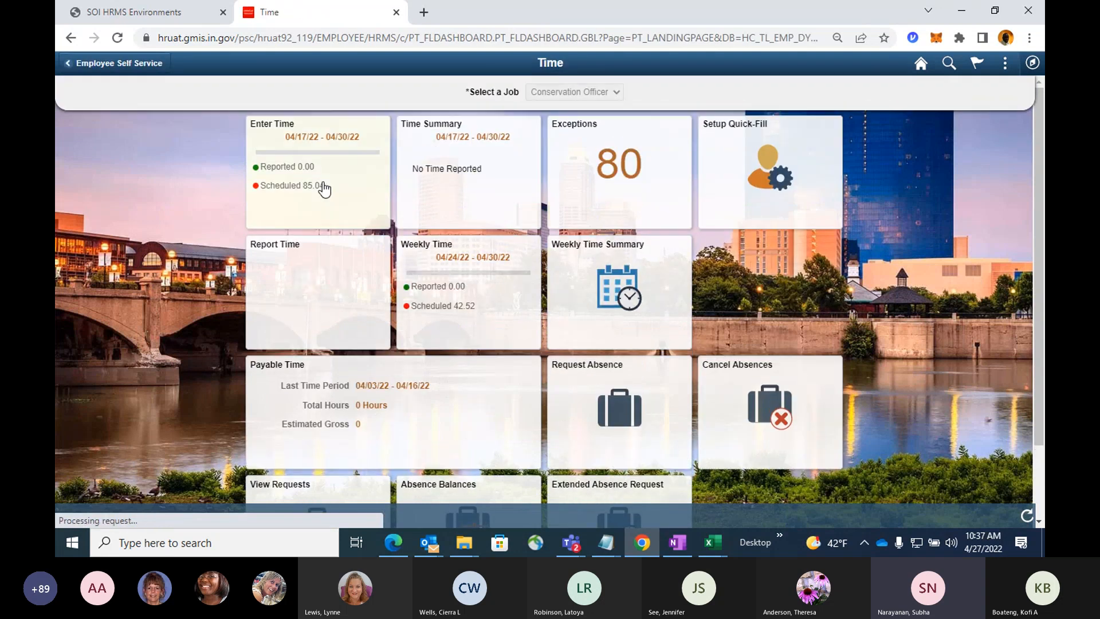
click(328, 192)
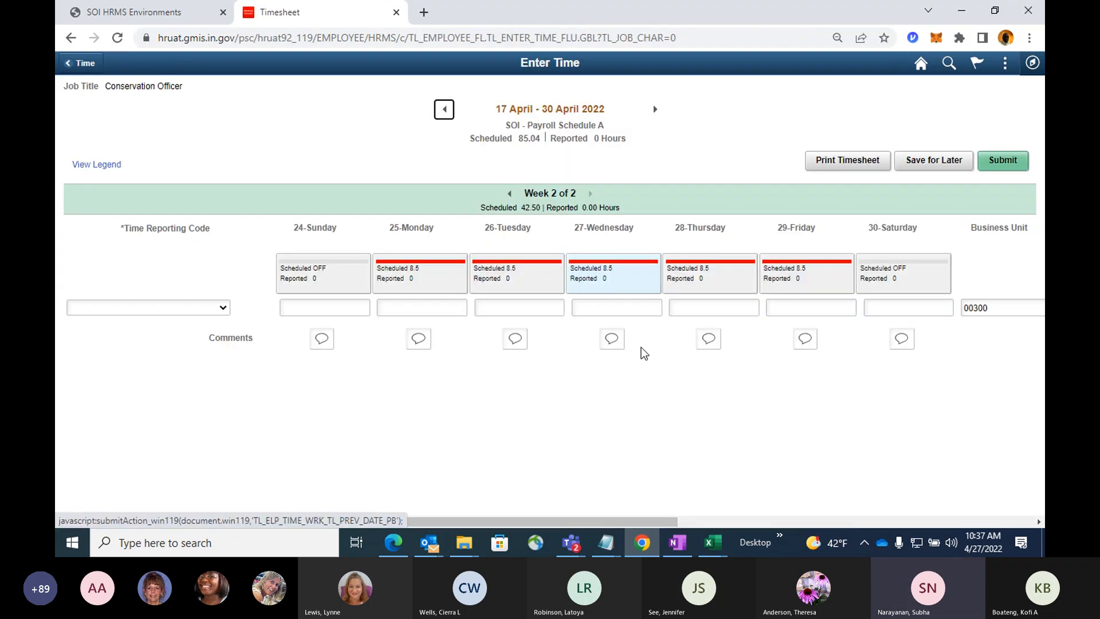
Set the row's time reporting code to REG - Regular Work Hours and enter 7.5 hours for Monday the 25th.
click(222, 308)
click(182, 383)
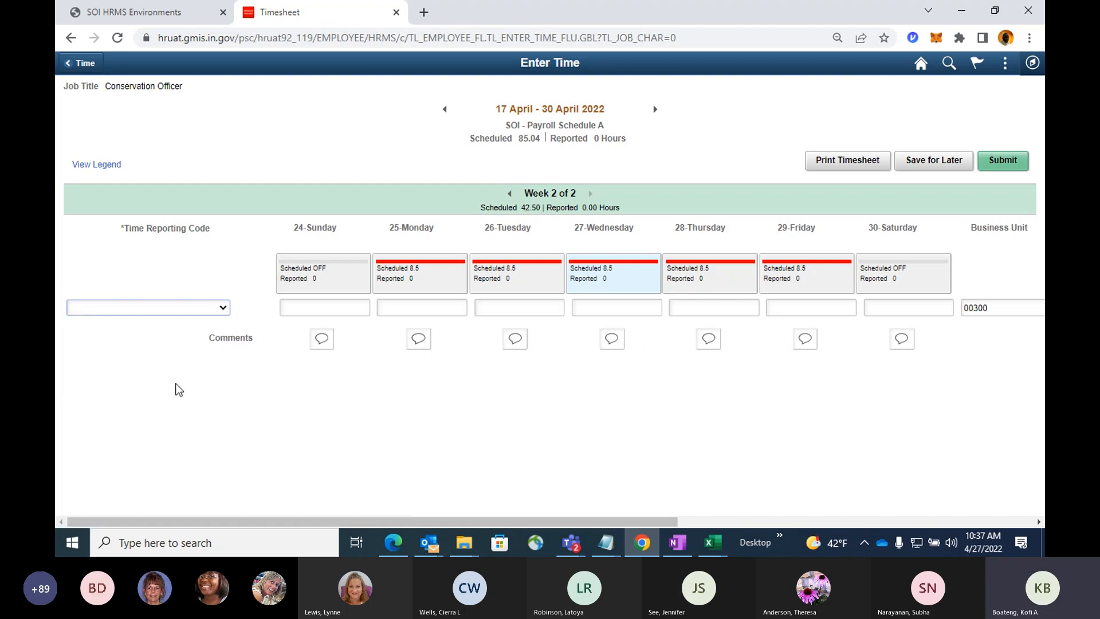
click(408, 308)
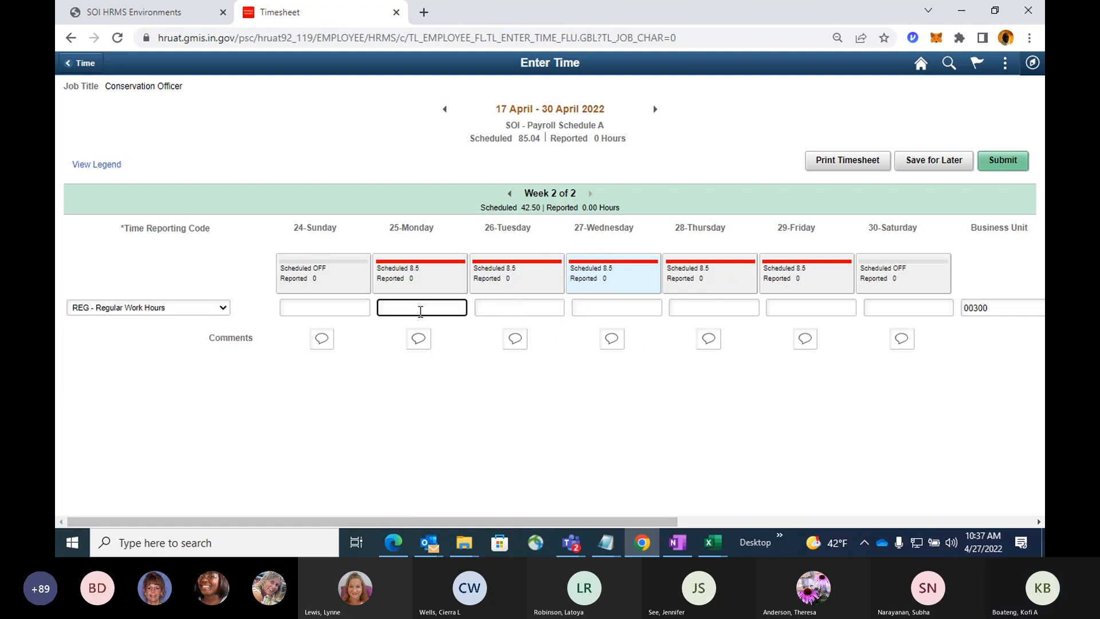
text(7)
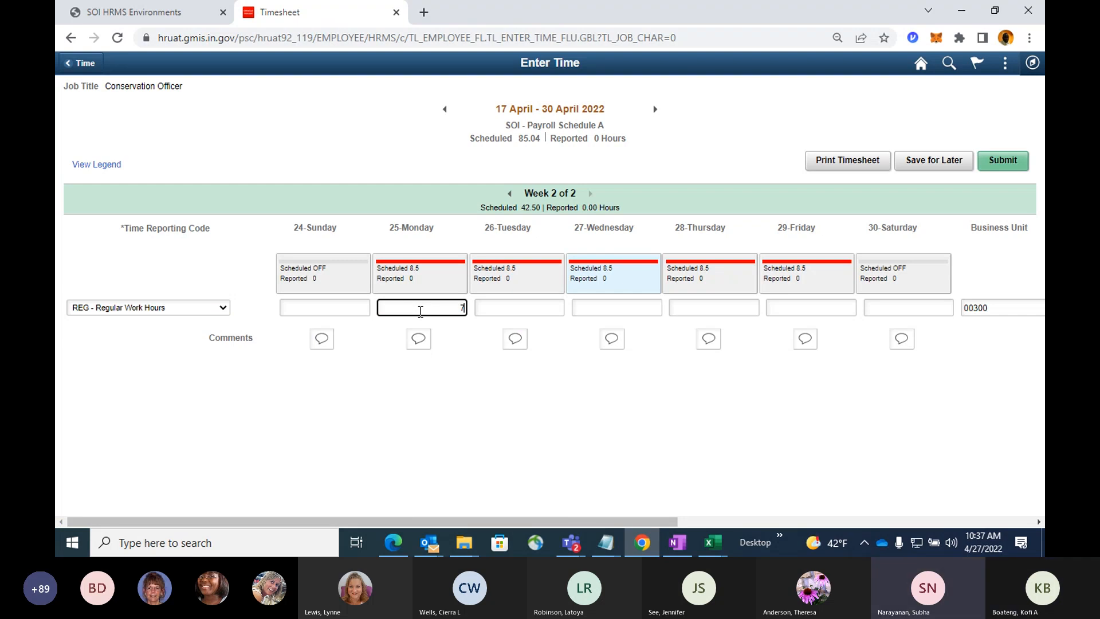
text(.5)
Copy Monday's 7.5 hours into Tuesday the 26th, Wednesday the 27th and Thursday the 28th.
drag(421, 311, 565, 310)
key(ctrl+c)
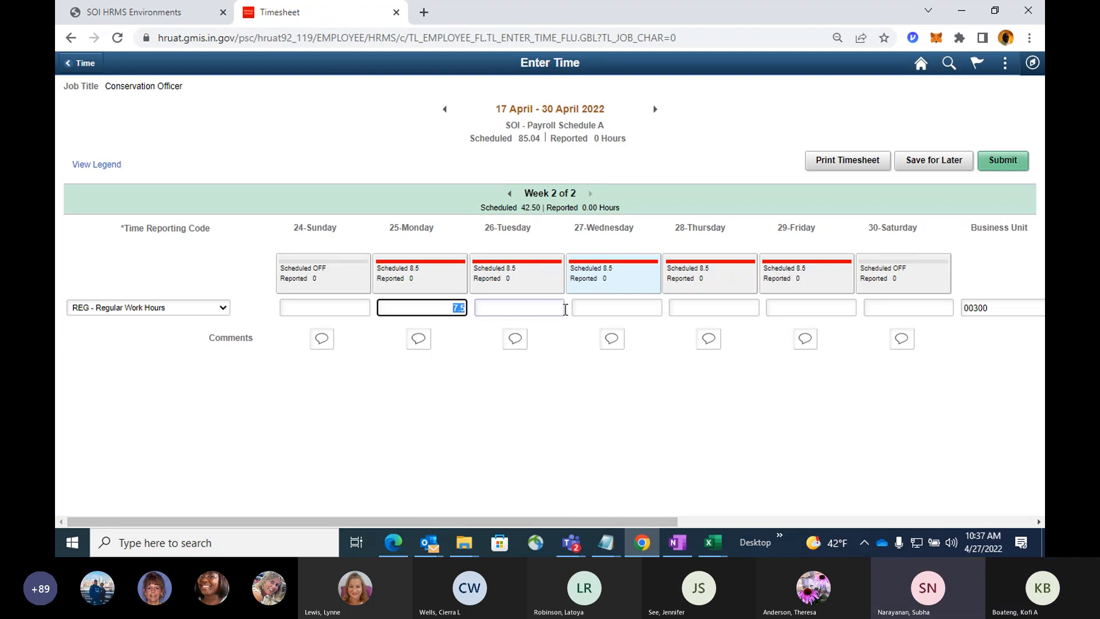
click(527, 307)
key(ctrl+v)
click(598, 306)
key(ctrl+v)
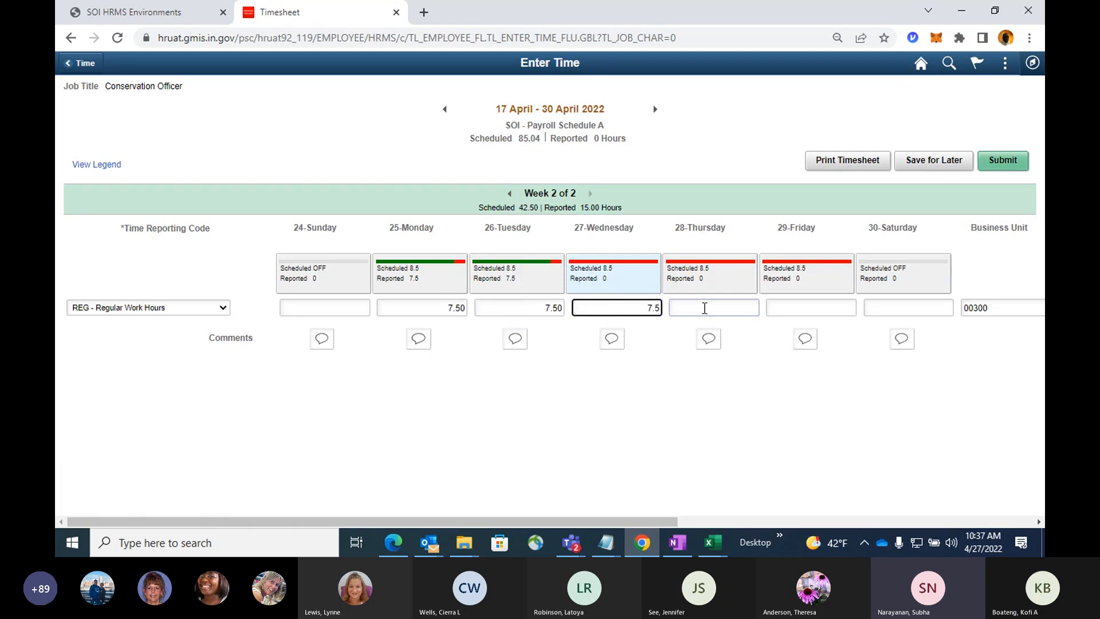
click(703, 309)
key(ctrl+v)
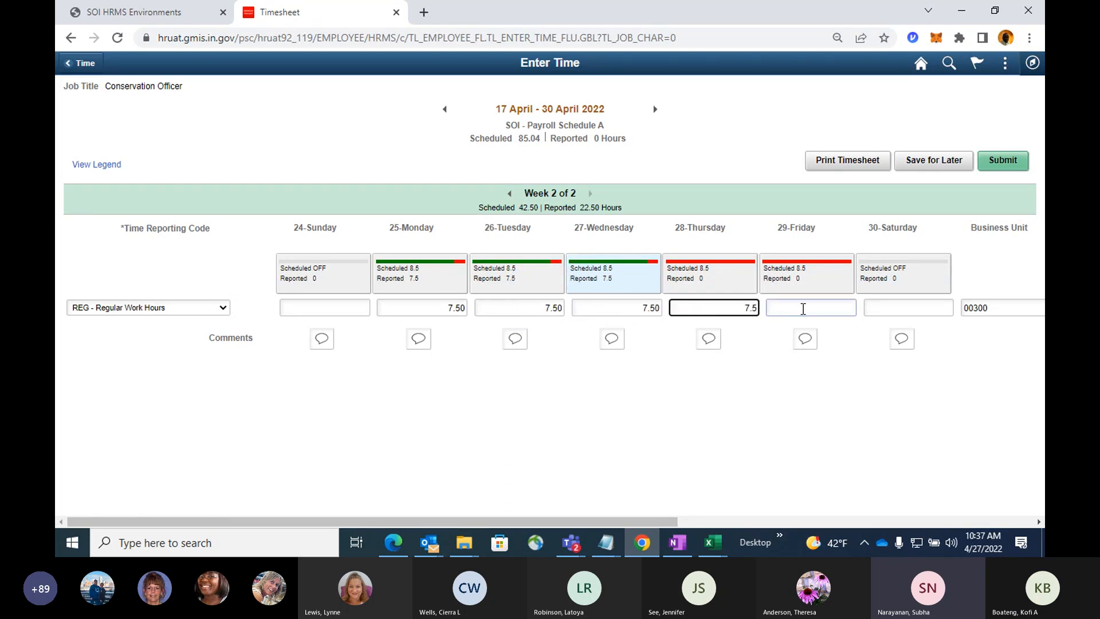
Change the reported hours for Monday the 25th and Tuesday the 26th to 8.50.
click(448, 307)
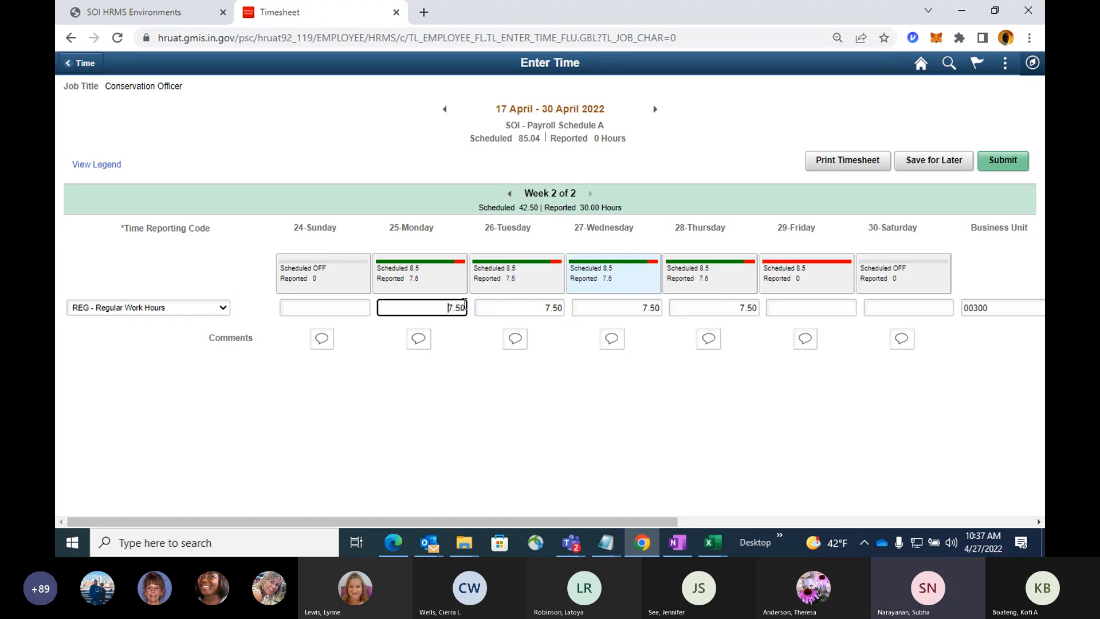
key(Delete)
text(8)
key(Tab)
click(449, 309)
click(527, 312)
text(8.50)
key(Tab)
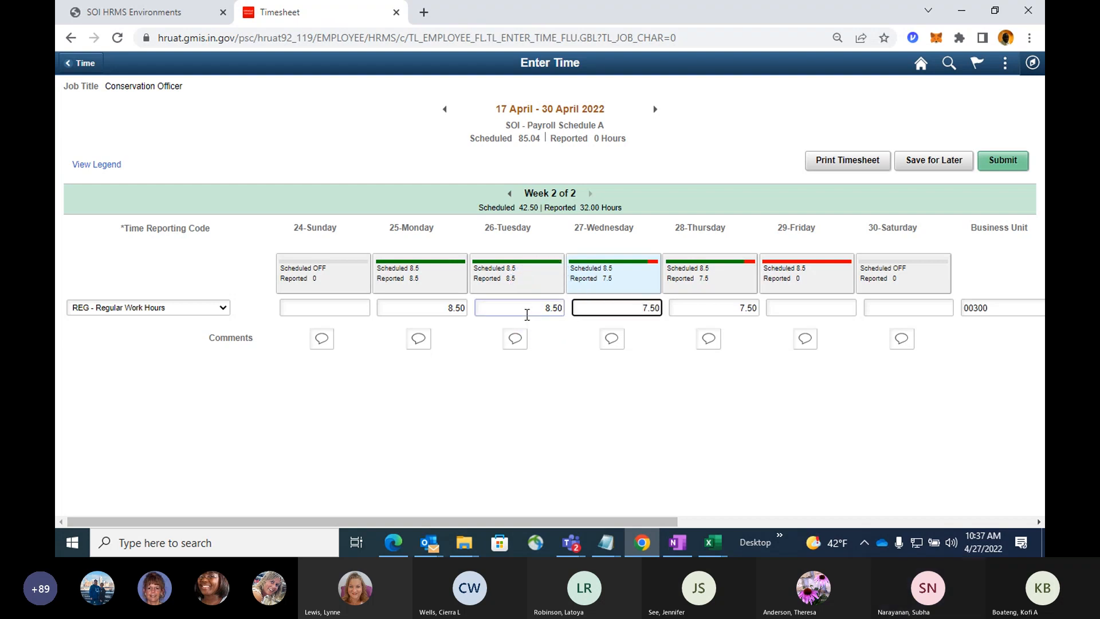
Set the reported hours for Wednesday the 27th, Thursday the 28th and Friday the 29th to 8.50.
double_click(627, 308)
text(8.50)
key(Tab)
text(8.50)
key(Tab)
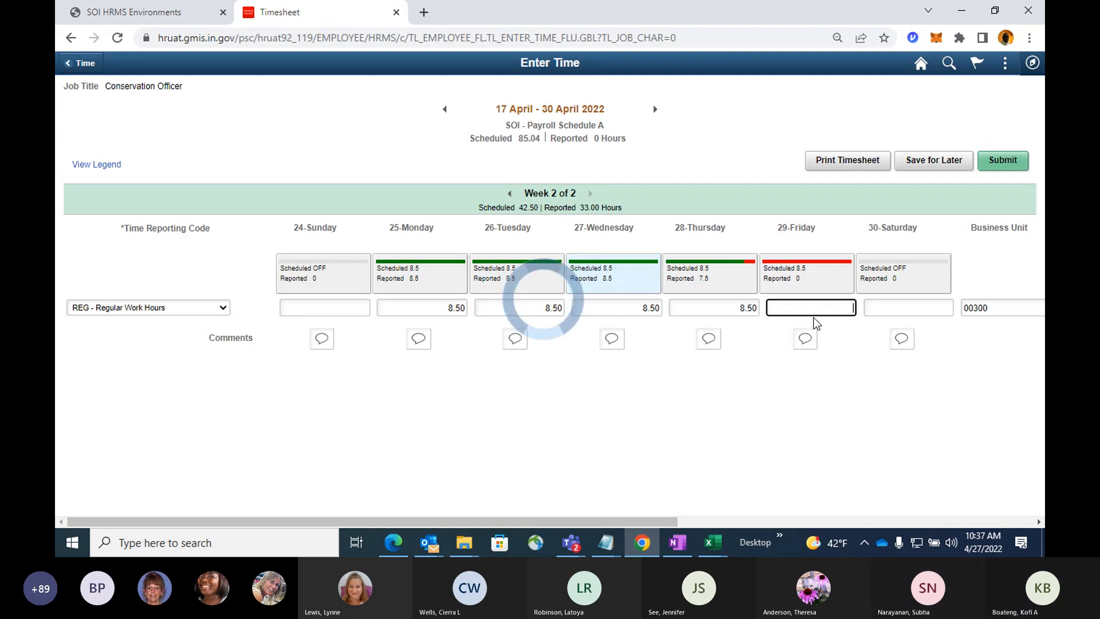
text(8.50)
key(Tab)
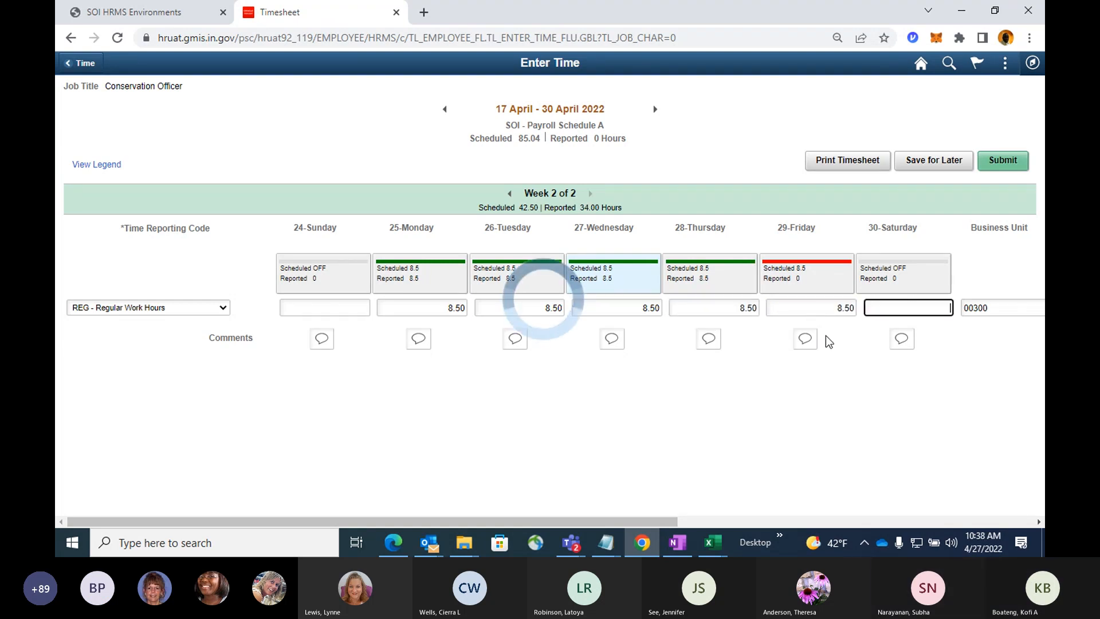
Open the REG row's ChartField details and look up the SpeedType keys beginning with 30.
drag(652, 521, 920, 516)
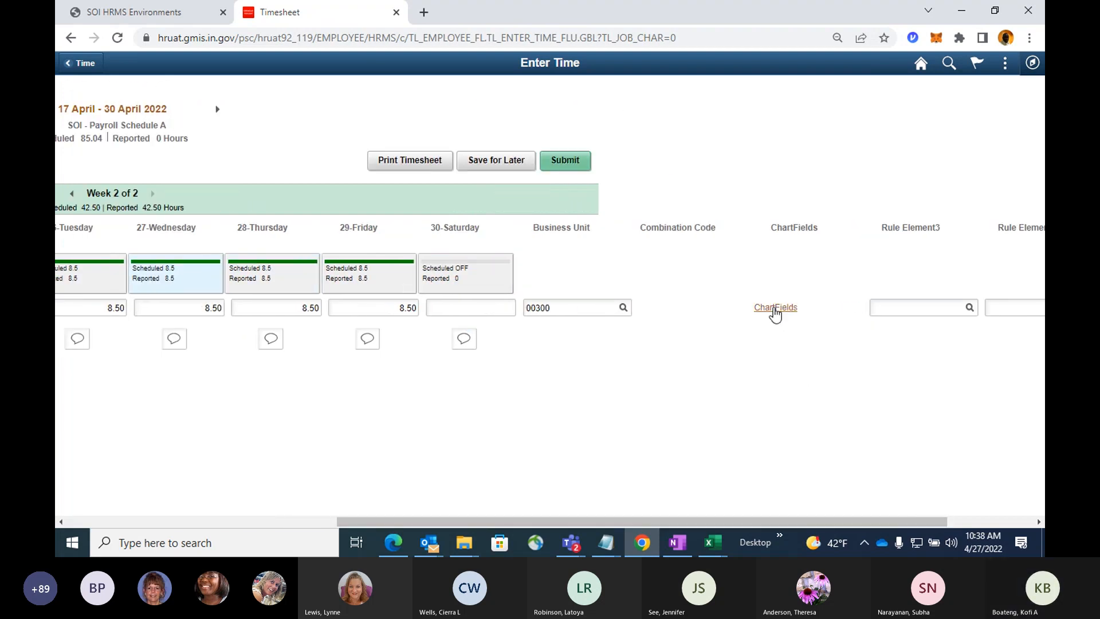
click(775, 309)
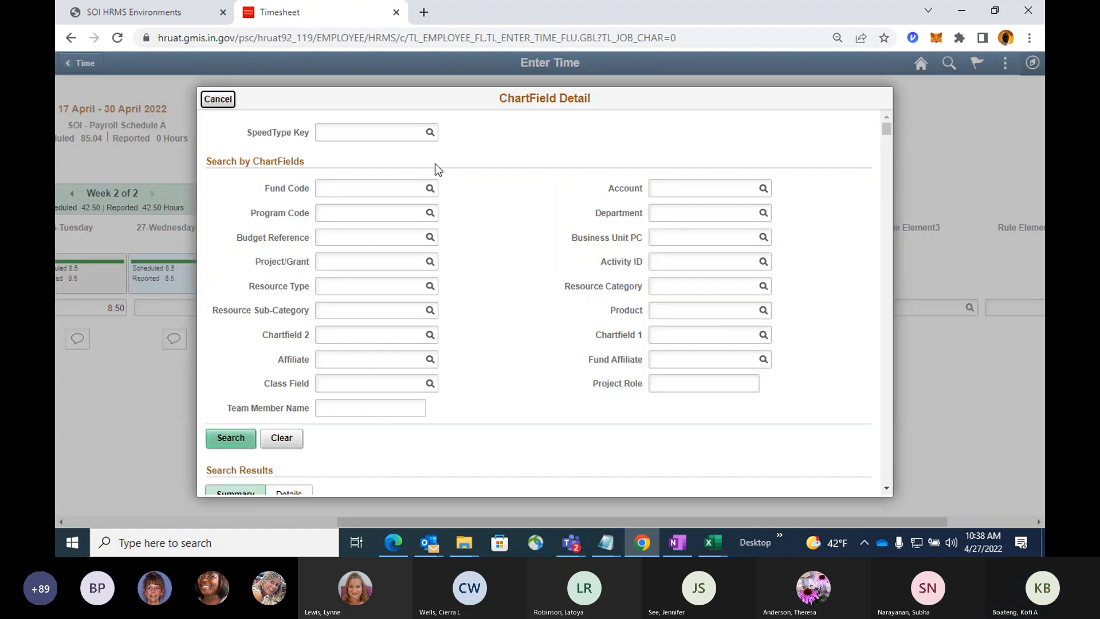
click(393, 137)
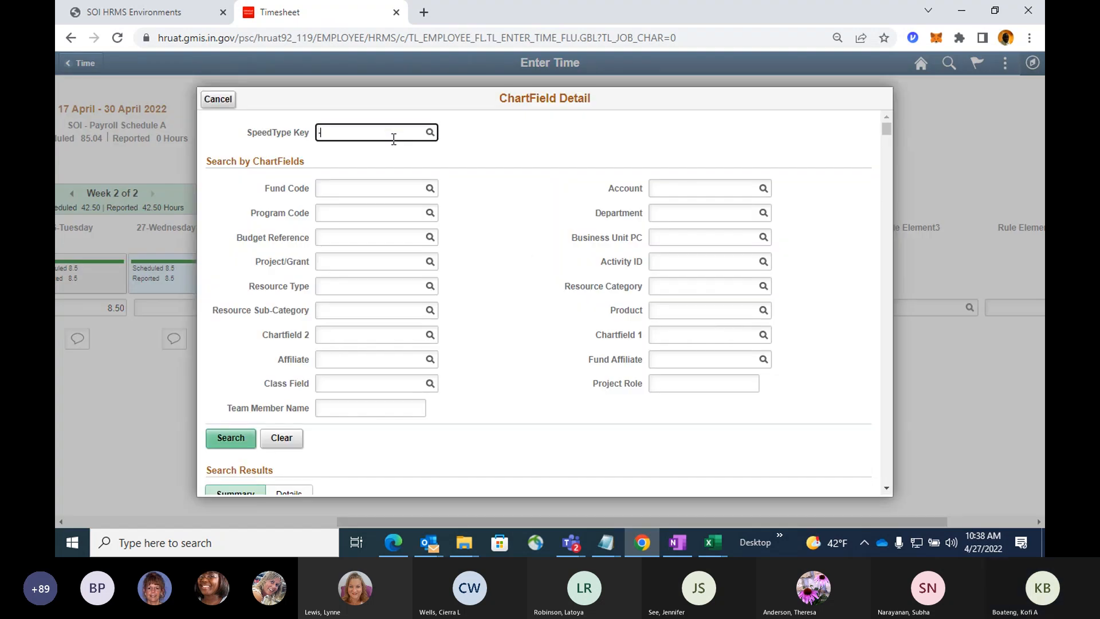
text(-30)
key(BackSpace)
key(BackSpace)
key(BackSpace)
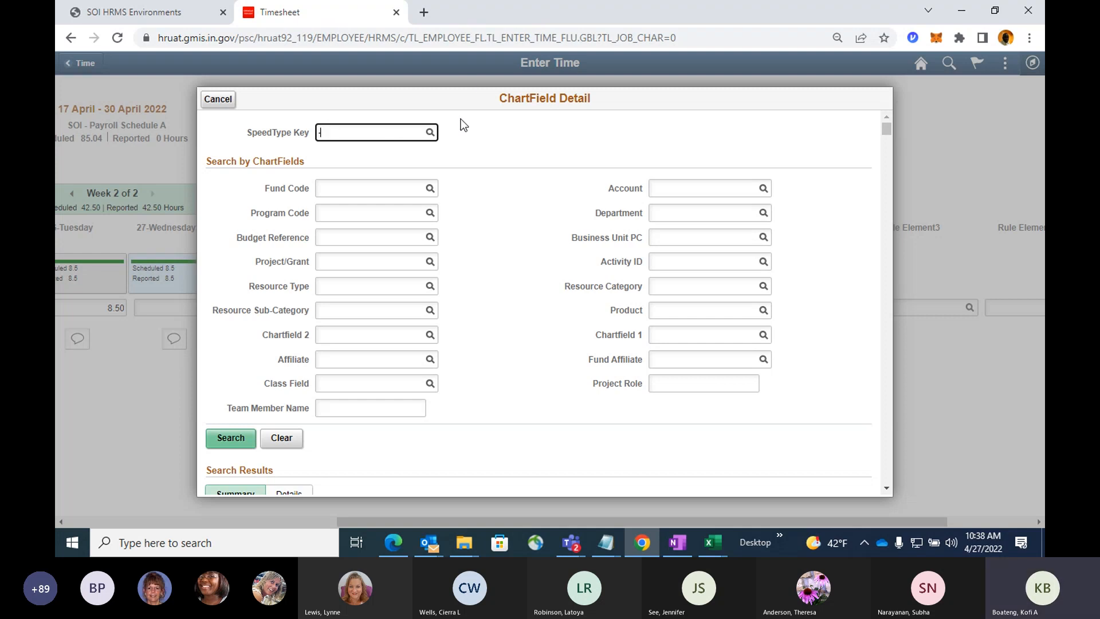
text(030)
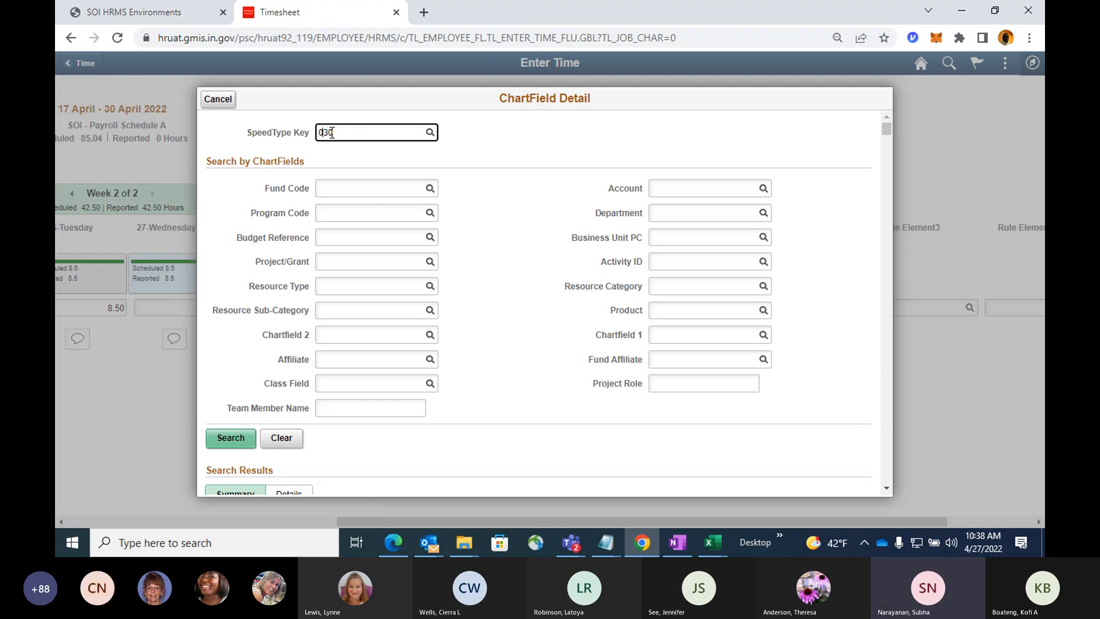
key(BackSpace)
click(431, 133)
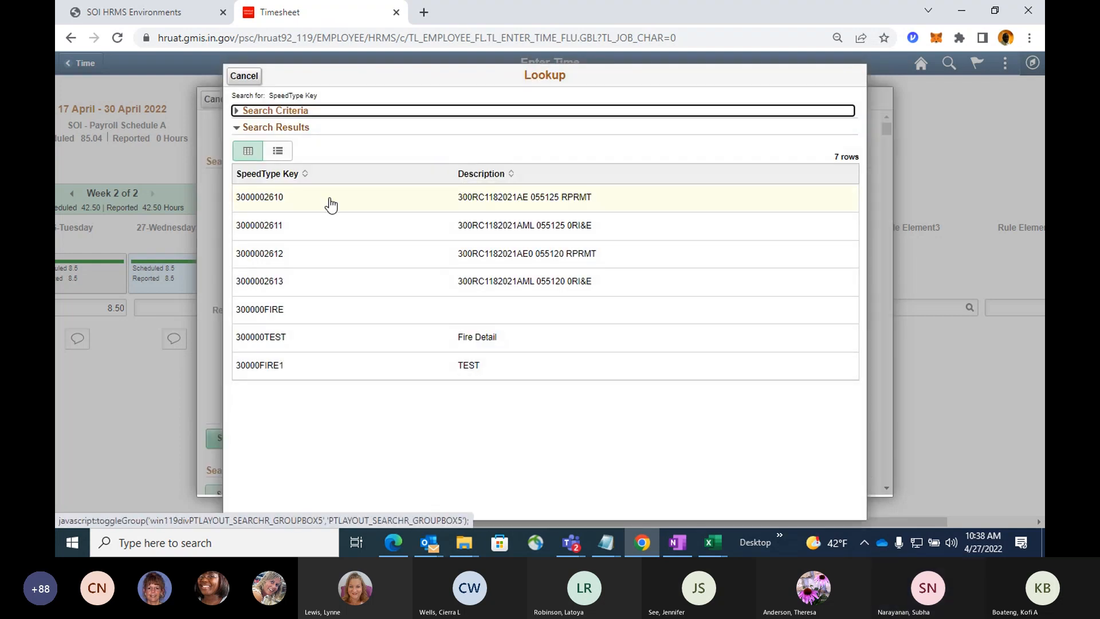
click(283, 201)
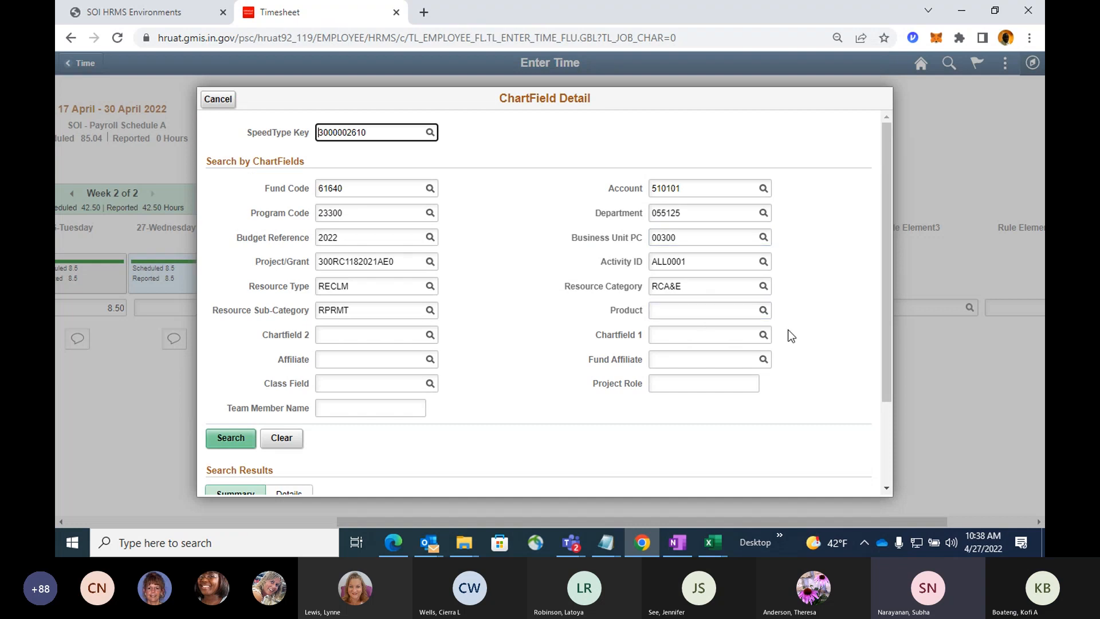
scroll(827, 315, down, 3)
scroll(827, 314, up, 3)
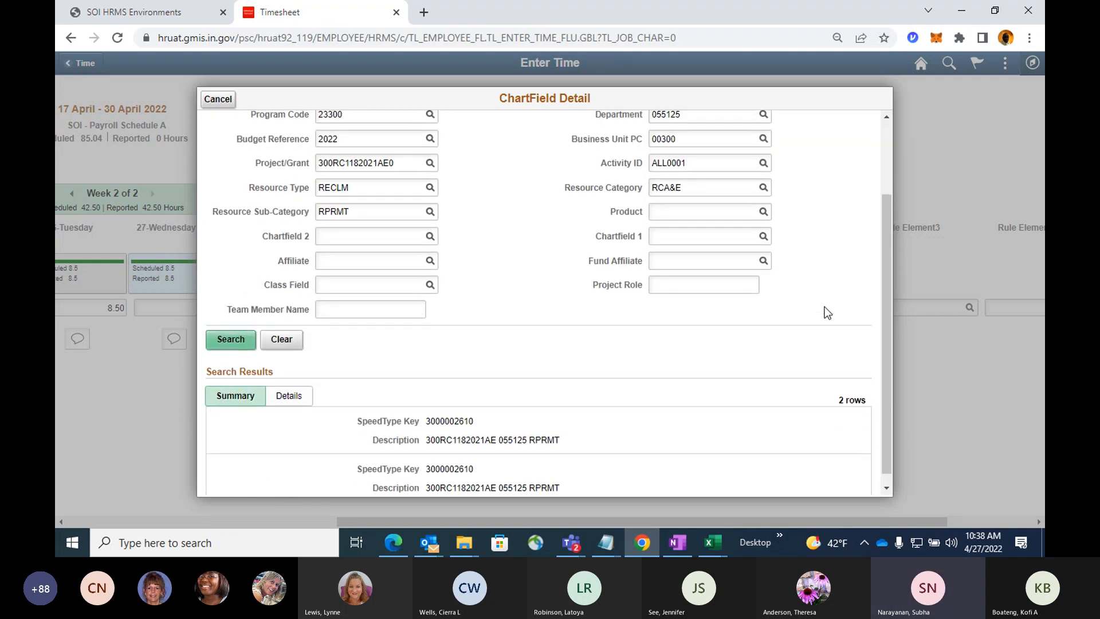
scroll(824, 307, down, 3)
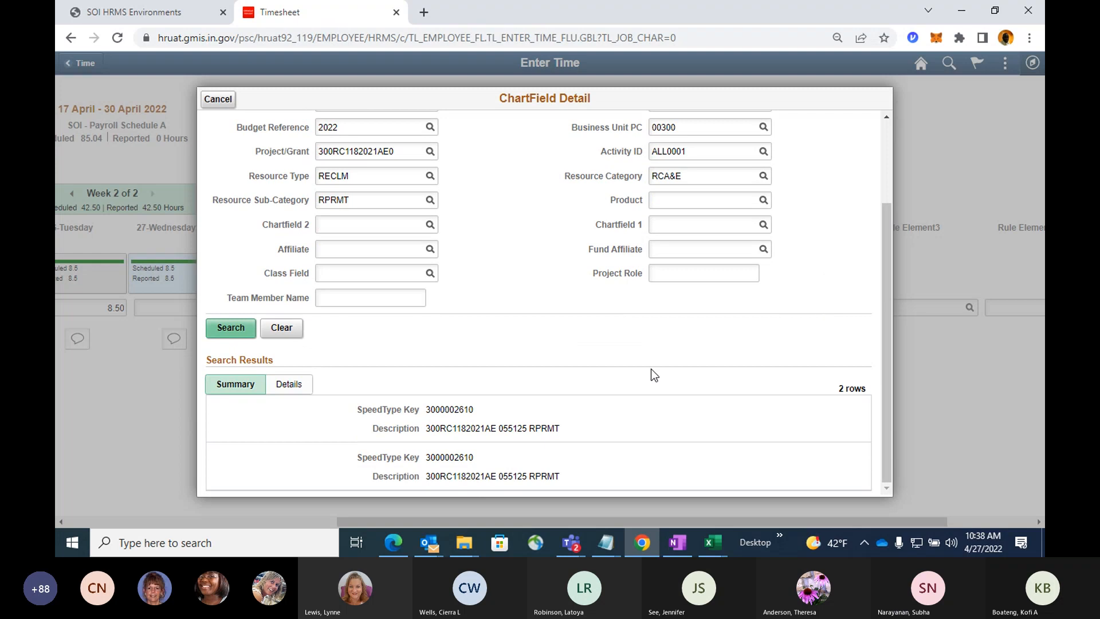
click(330, 414)
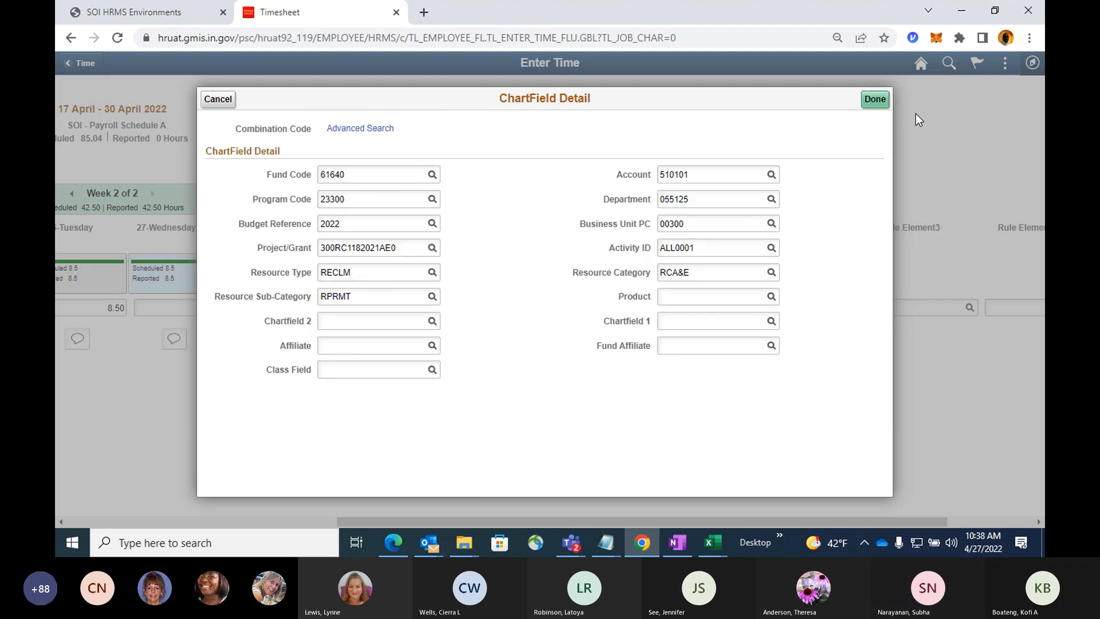
Try to accept the ChartField details for project 300RC1182021AE0, dismiss the project team message, and cancel the details.
click(874, 103)
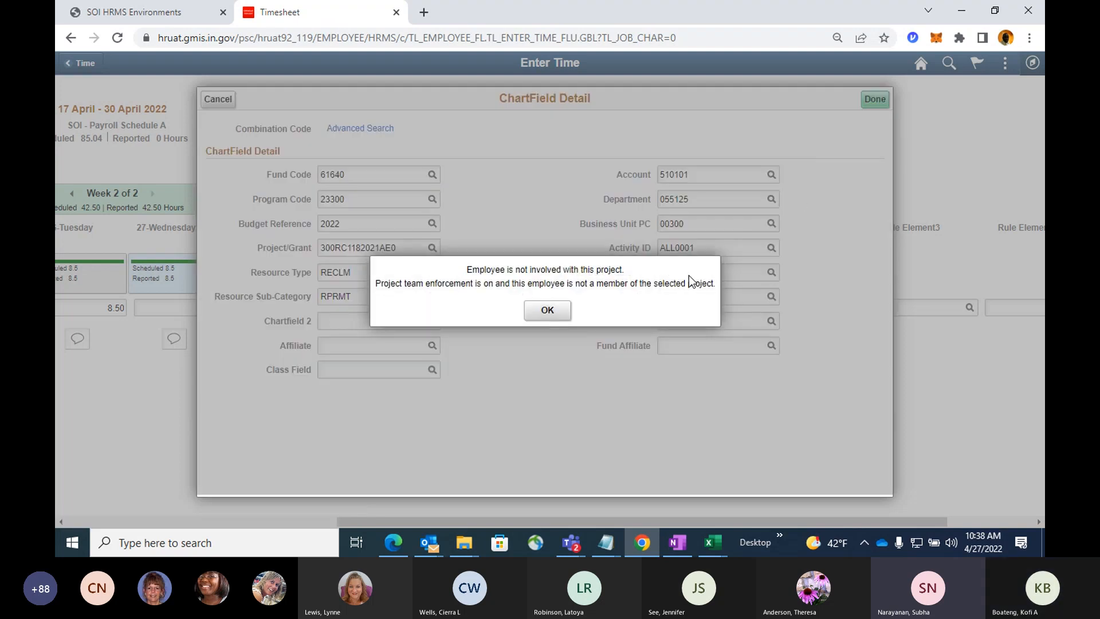
click(547, 312)
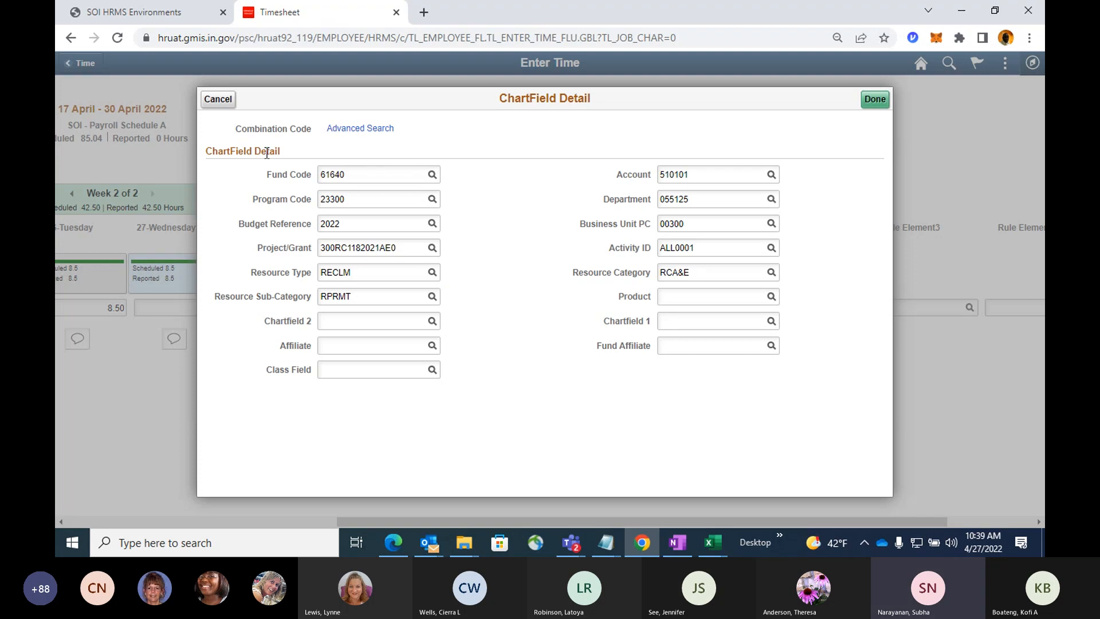
click(218, 99)
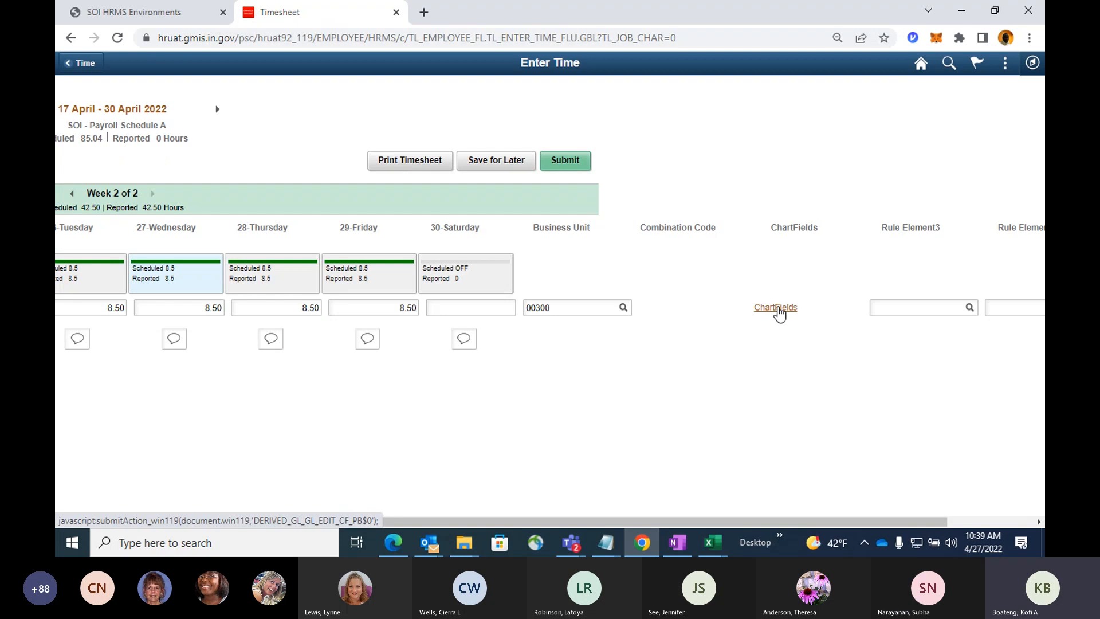
Reopen the REG row's ChartField details, look up SpeedType keys beginning with 3, and browse the list.
click(777, 308)
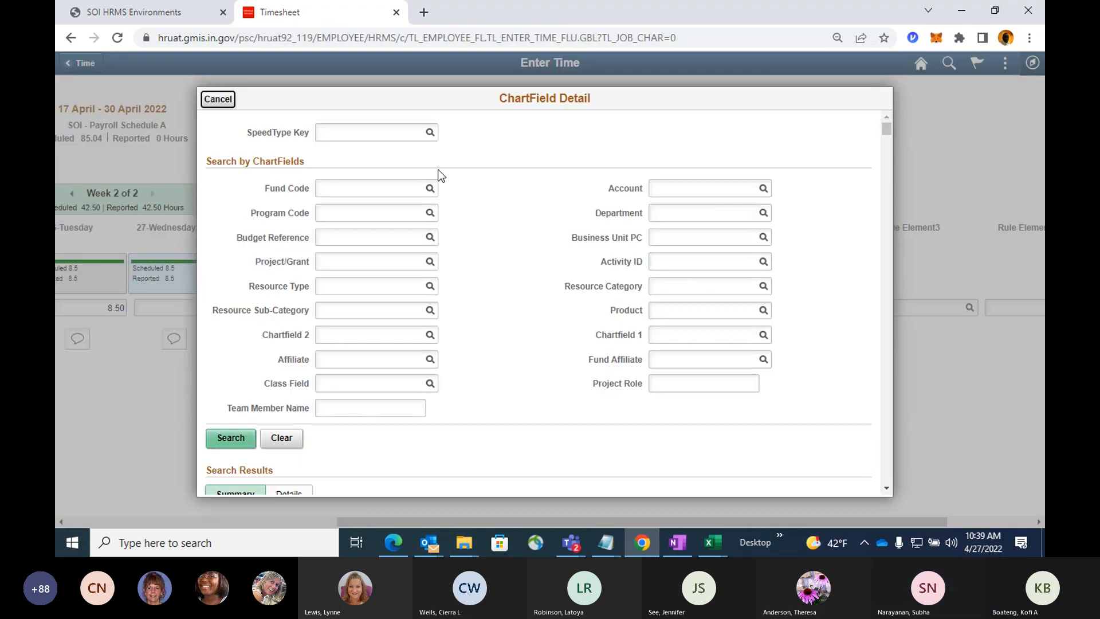
click(409, 137)
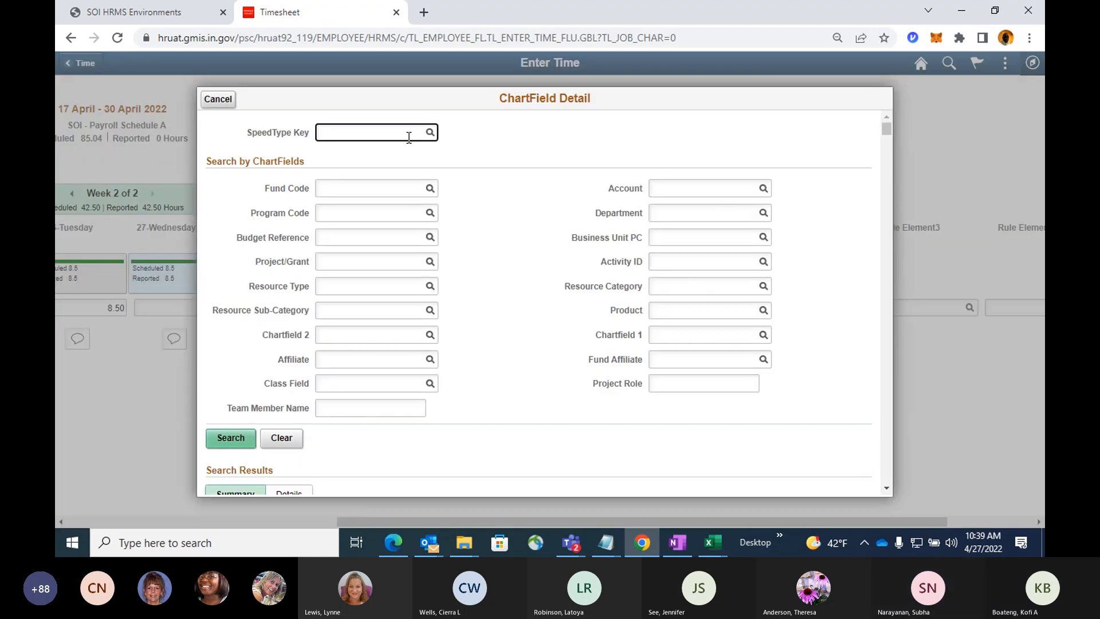
text(3)
click(430, 133)
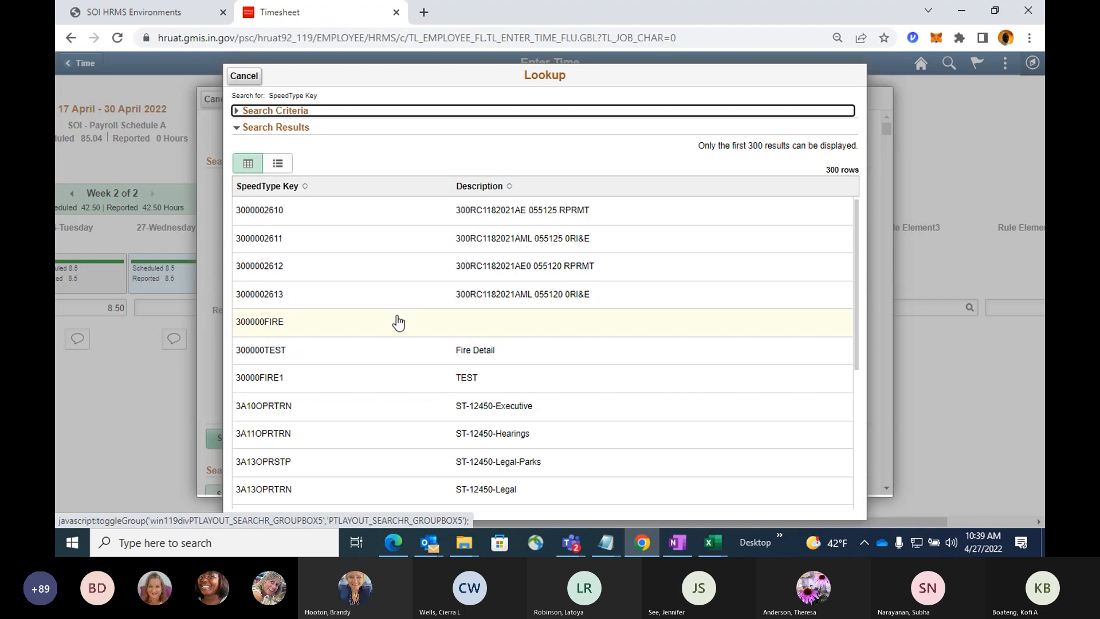
scroll(398, 323, down, 1)
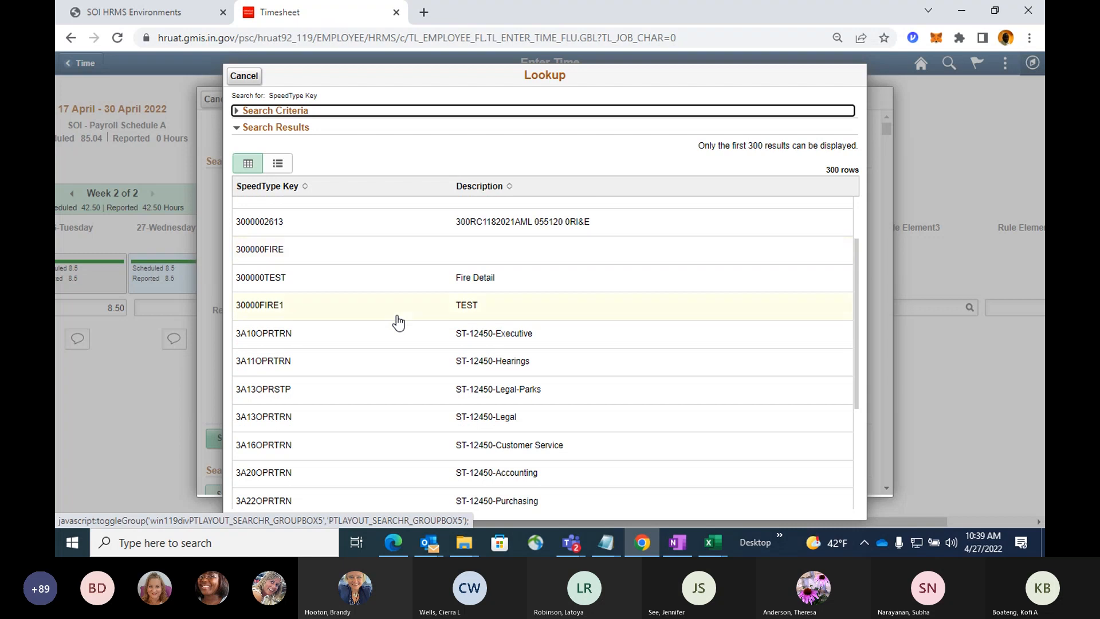
scroll(398, 323, down, 1)
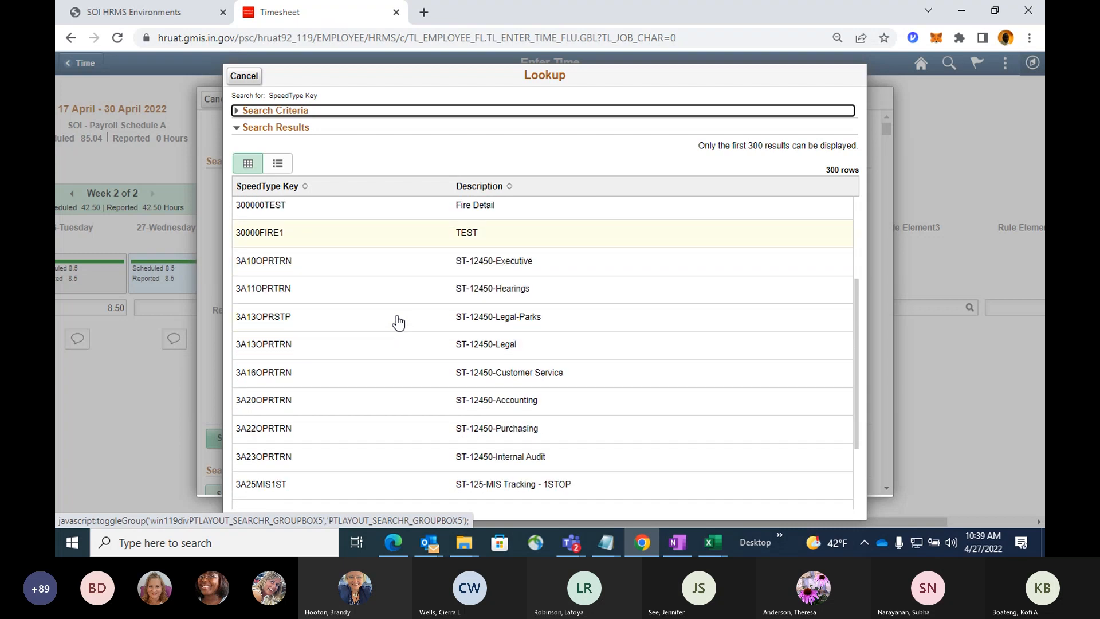
scroll(399, 323, up, 2)
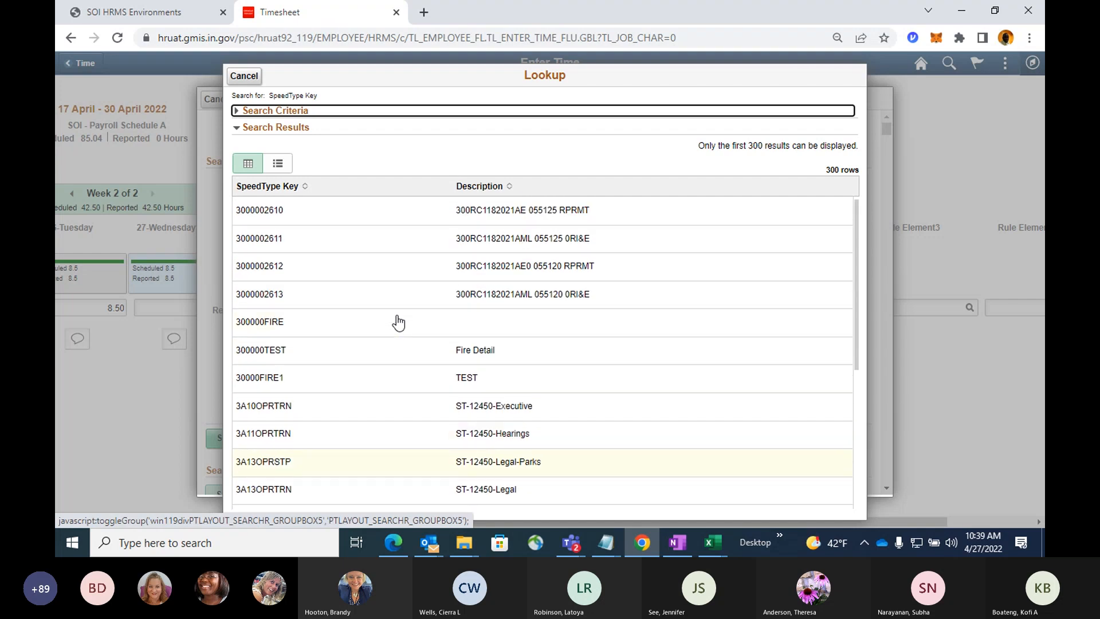
scroll(398, 322, down, 1)
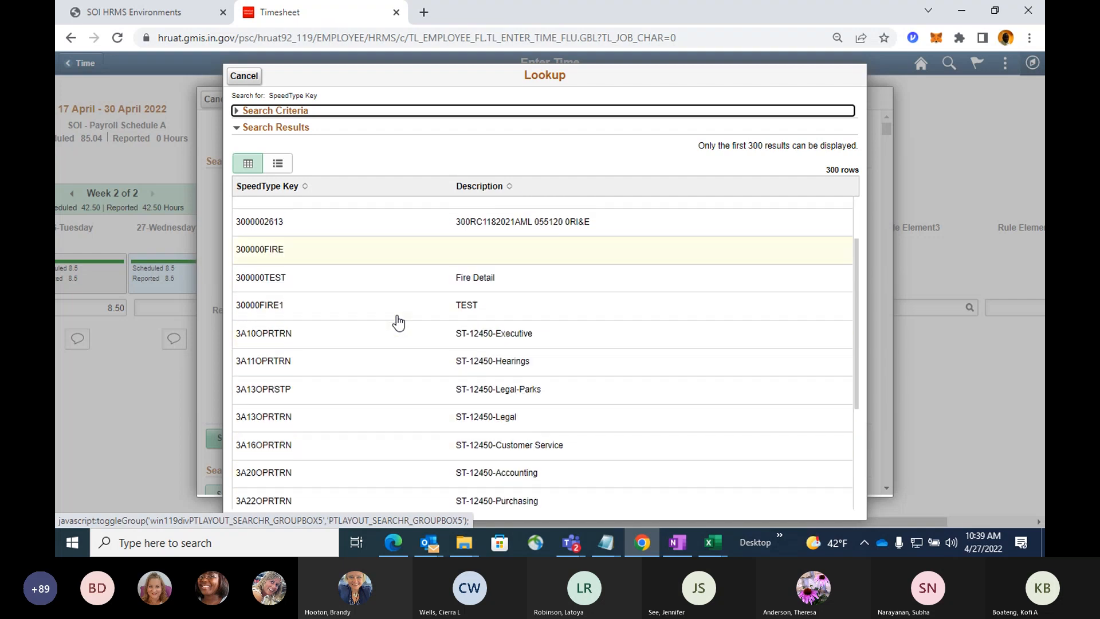
scroll(399, 322, down, 2)
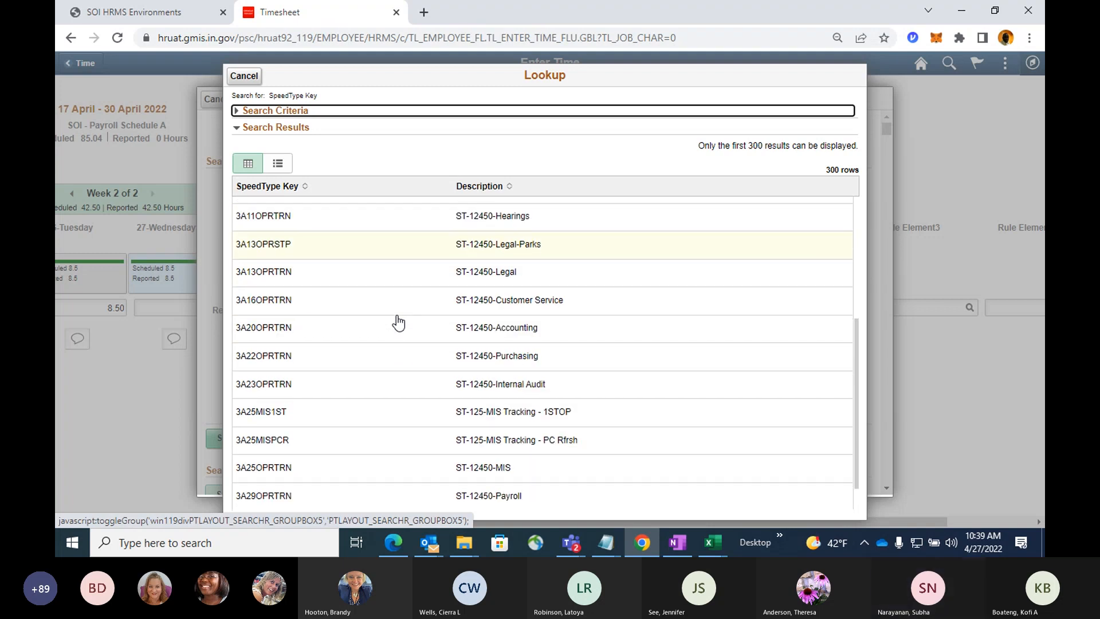
scroll(398, 323, down, 1)
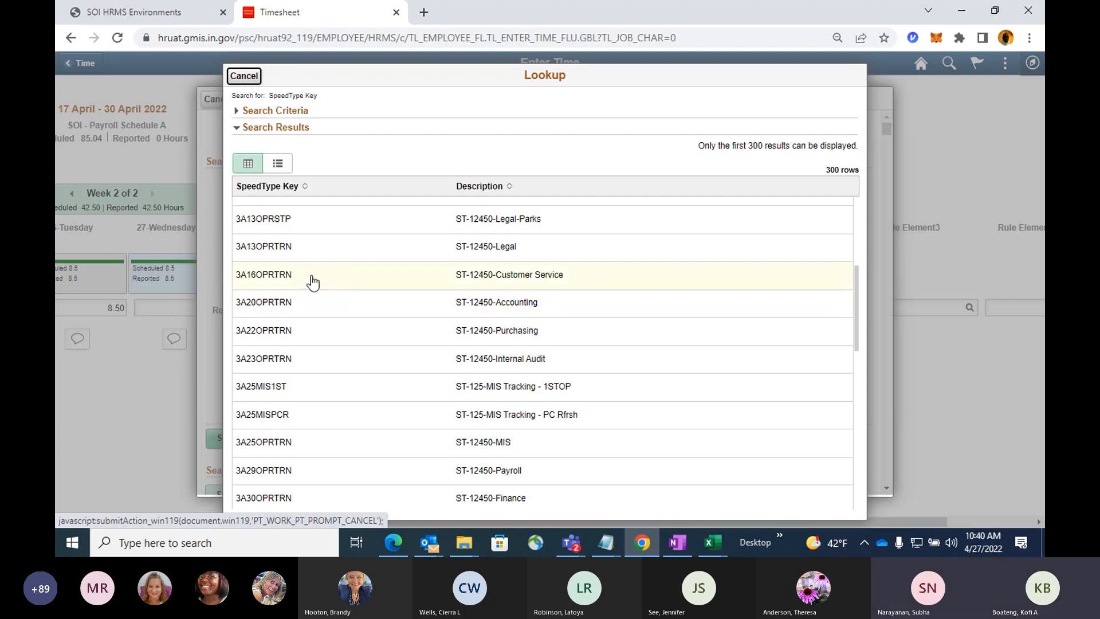
Choose SpeedType key 3A16OPRTRN, search for its matching entries, and cancel the search without applying a result.
click(287, 279)
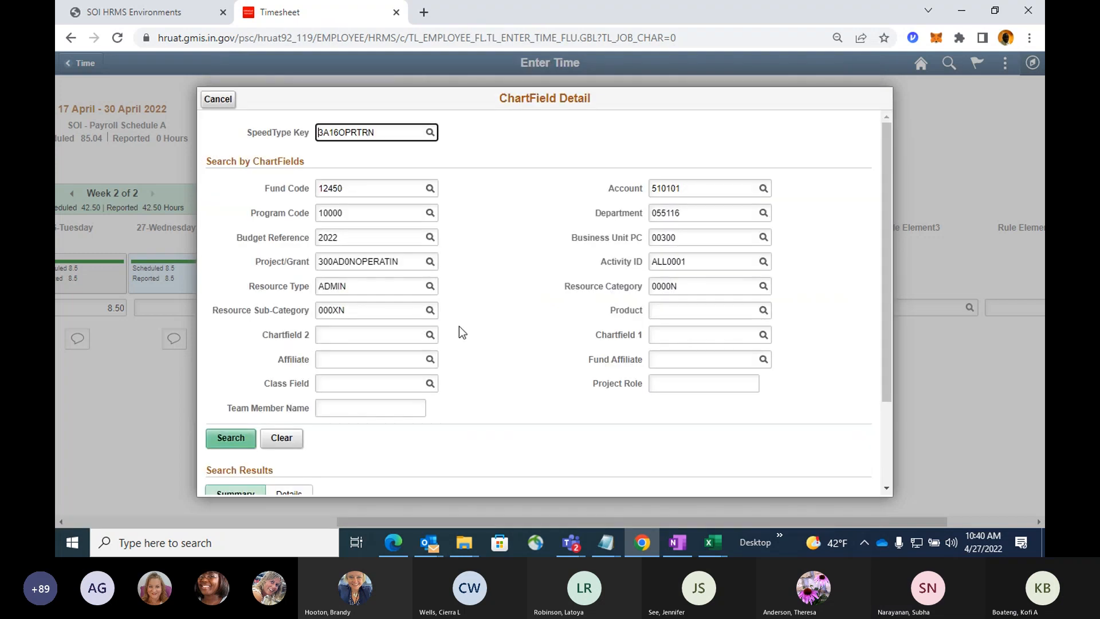
click(232, 439)
scroll(363, 404, down, 2)
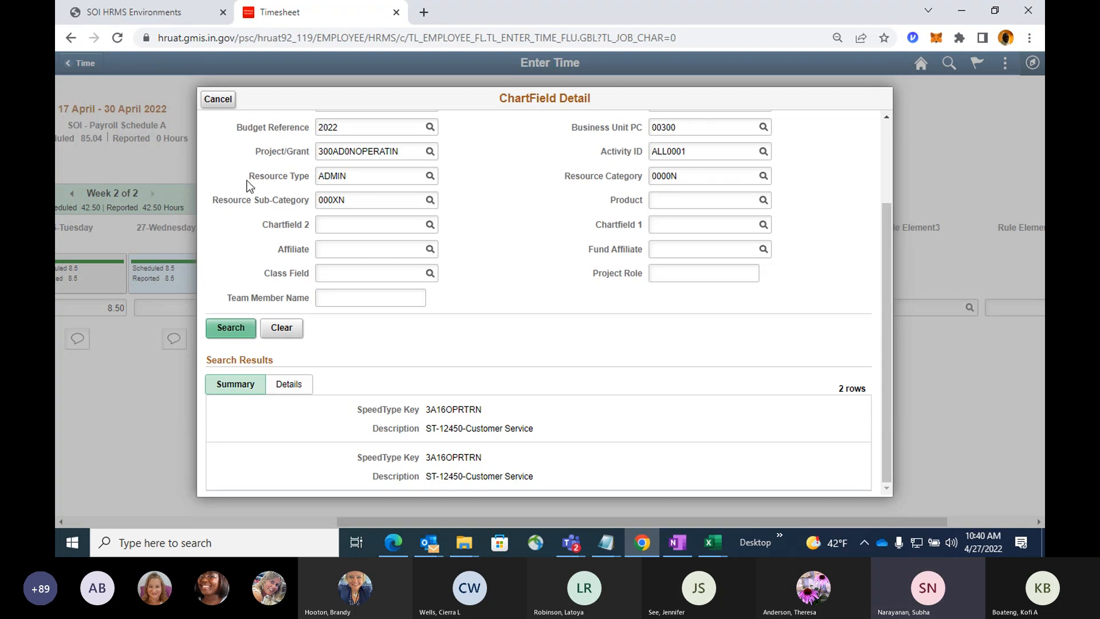
click(221, 109)
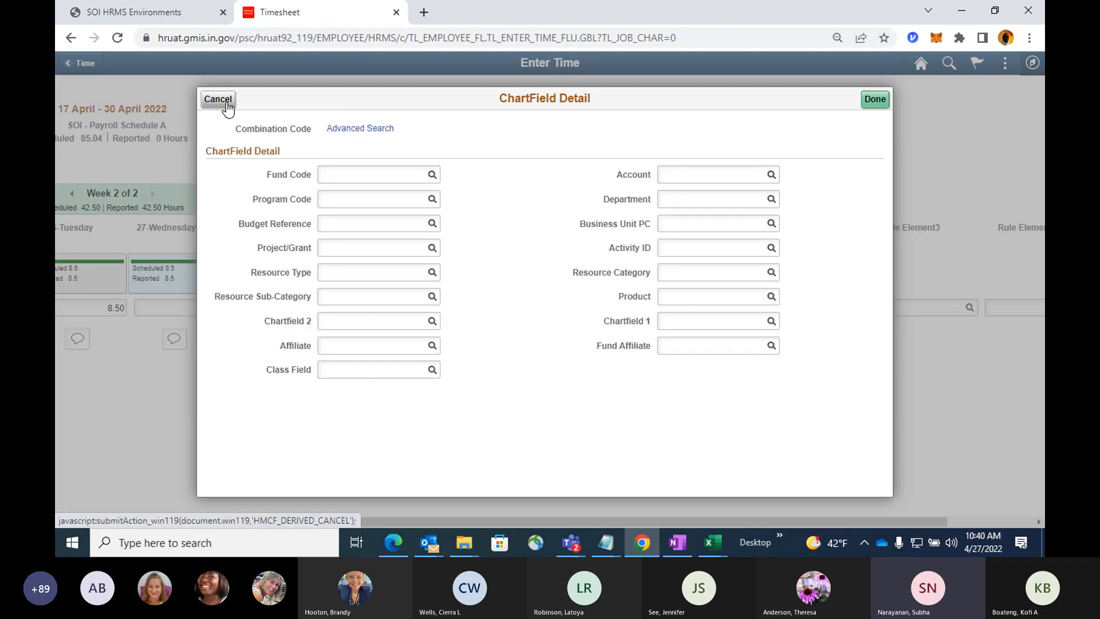
Cancel and reopen the REG row's ChartField details, and check the DNR employees' task profile IDs in the Employees Speedtype workbook in Excel.
click(218, 101)
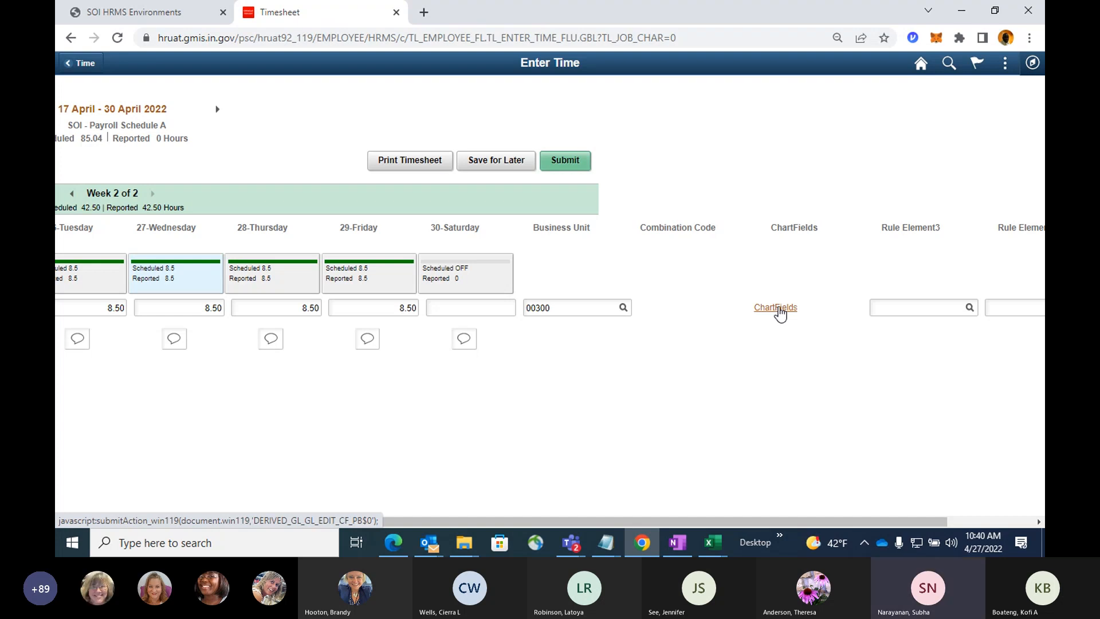
click(778, 308)
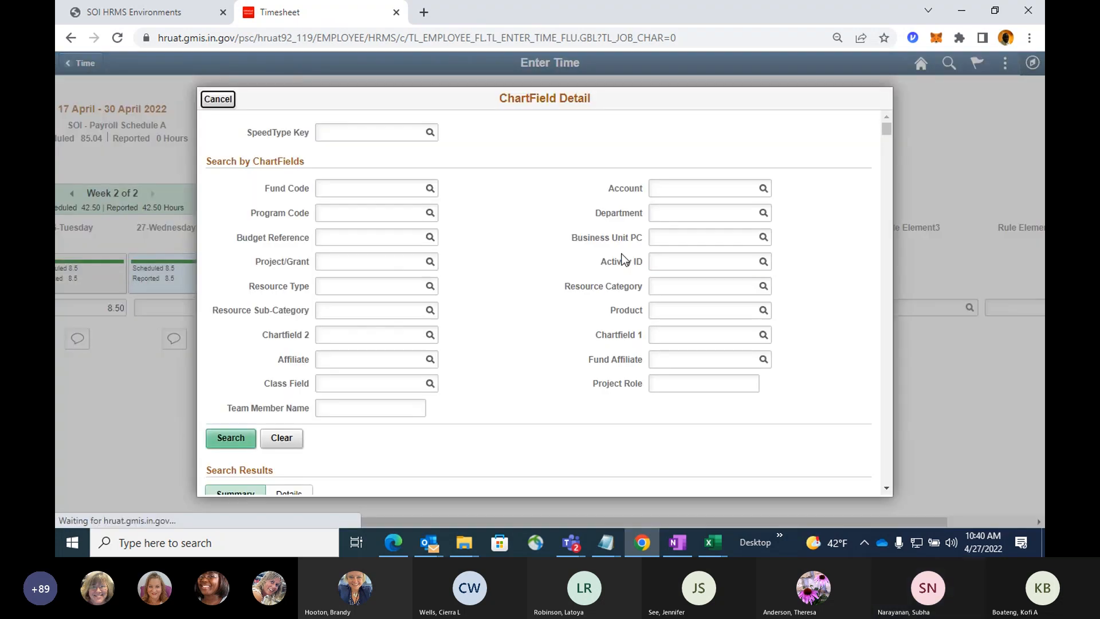
click(411, 136)
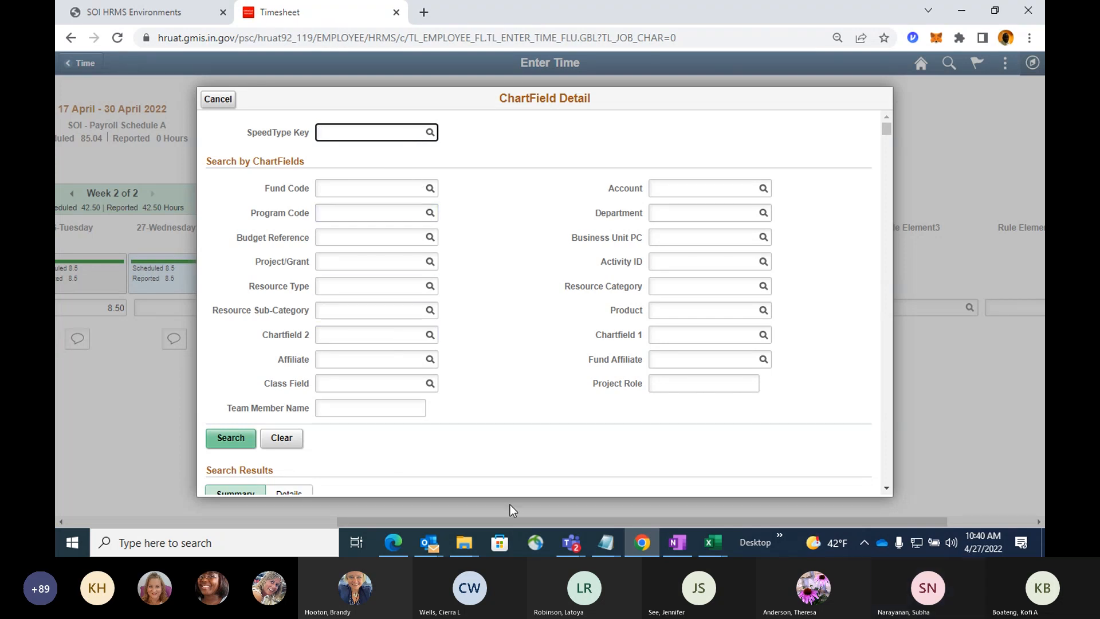
click(711, 543)
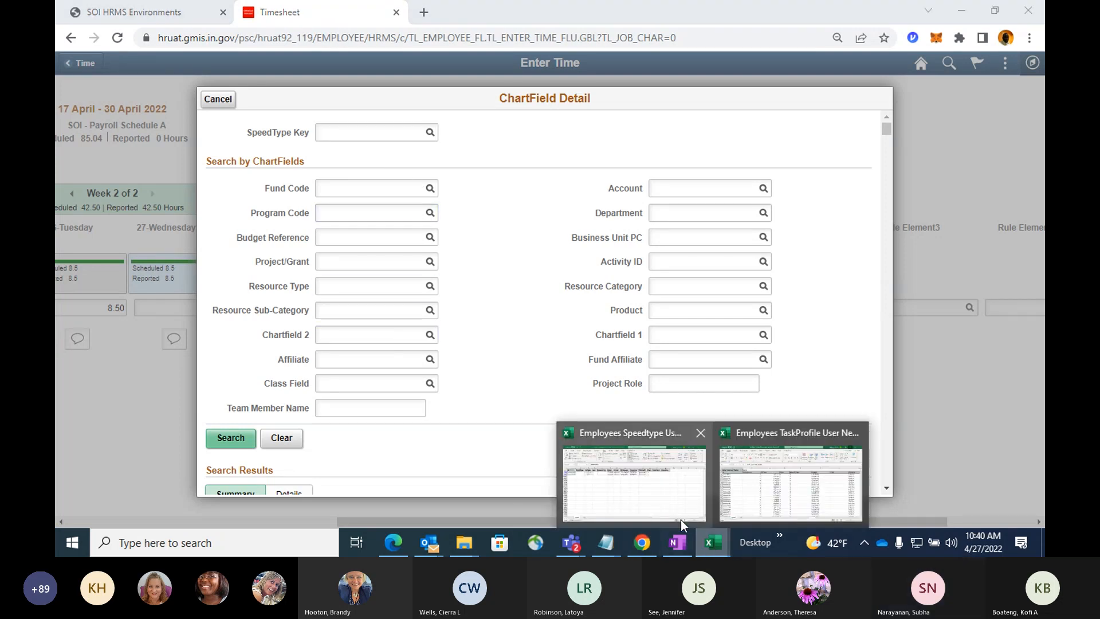
click(650, 484)
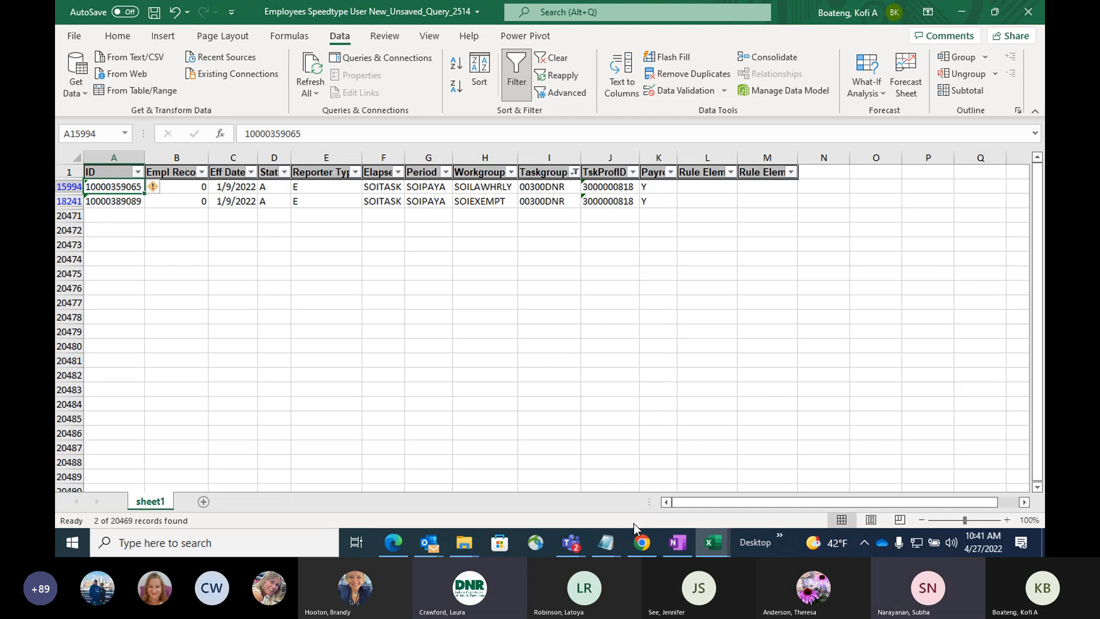
Return to the timesheet in Chrome, look up SpeedType keys beginning with 3, and browse the list.
click(639, 539)
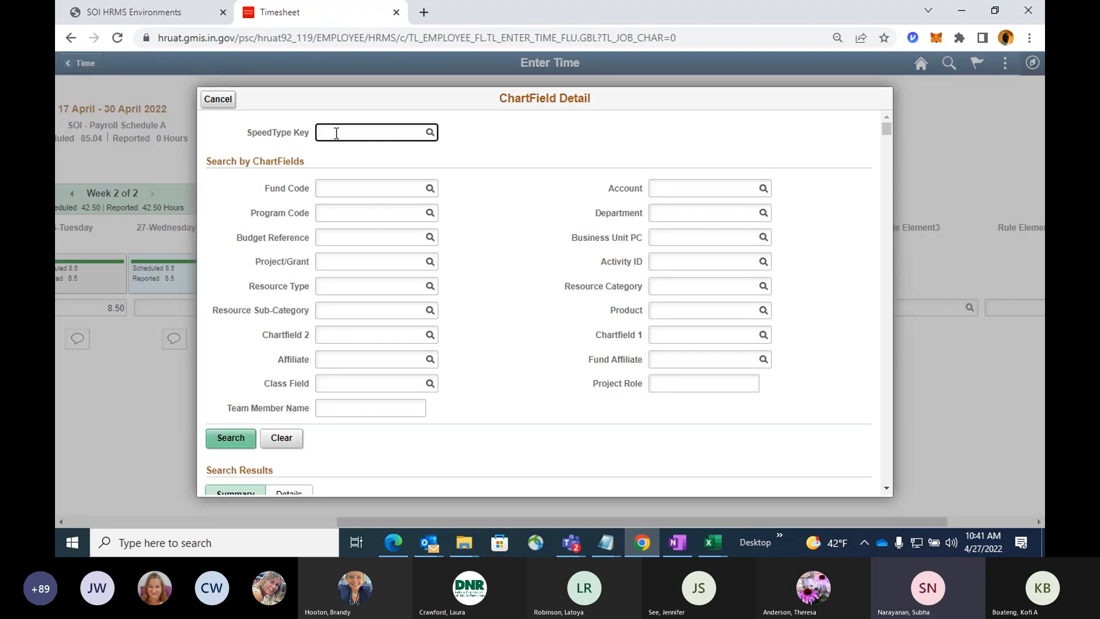
text(3)
click(429, 133)
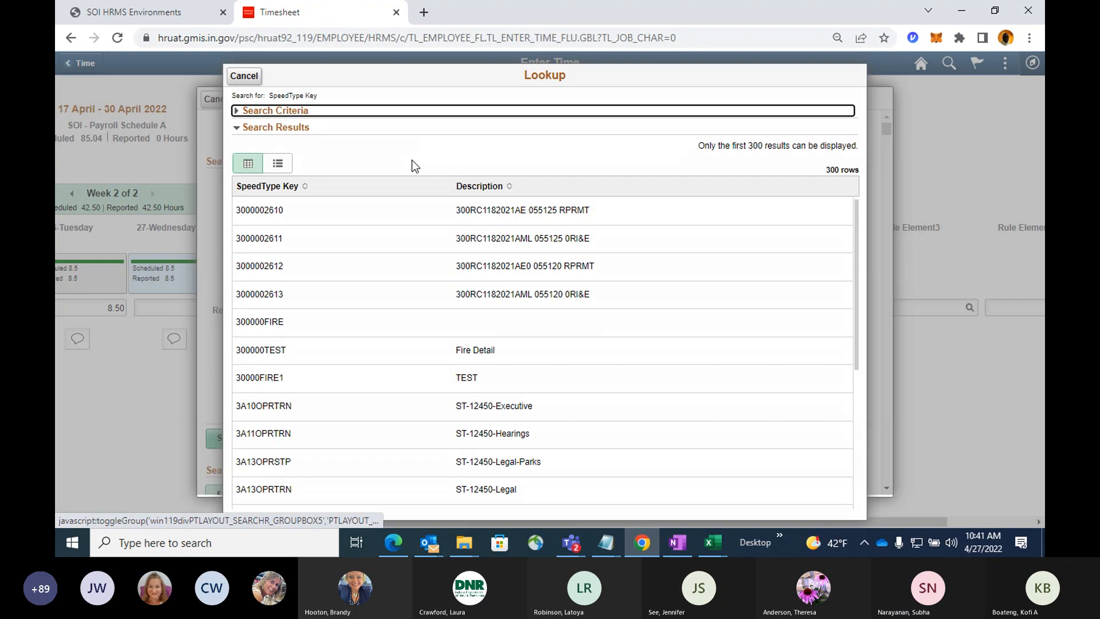
scroll(393, 259, down, 1)
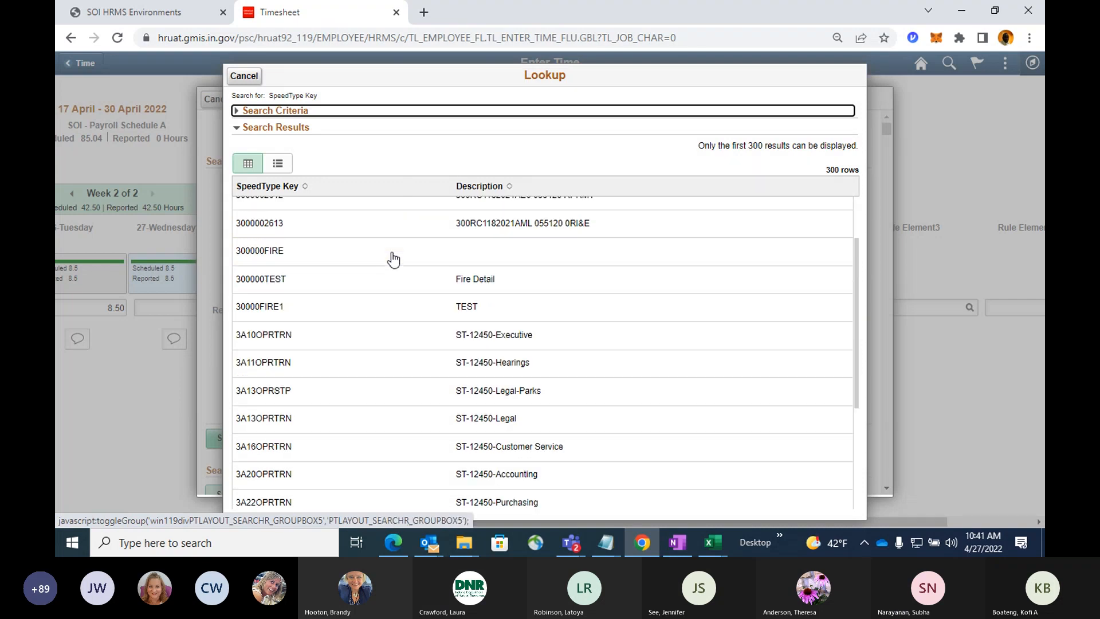
scroll(393, 259, down, 1)
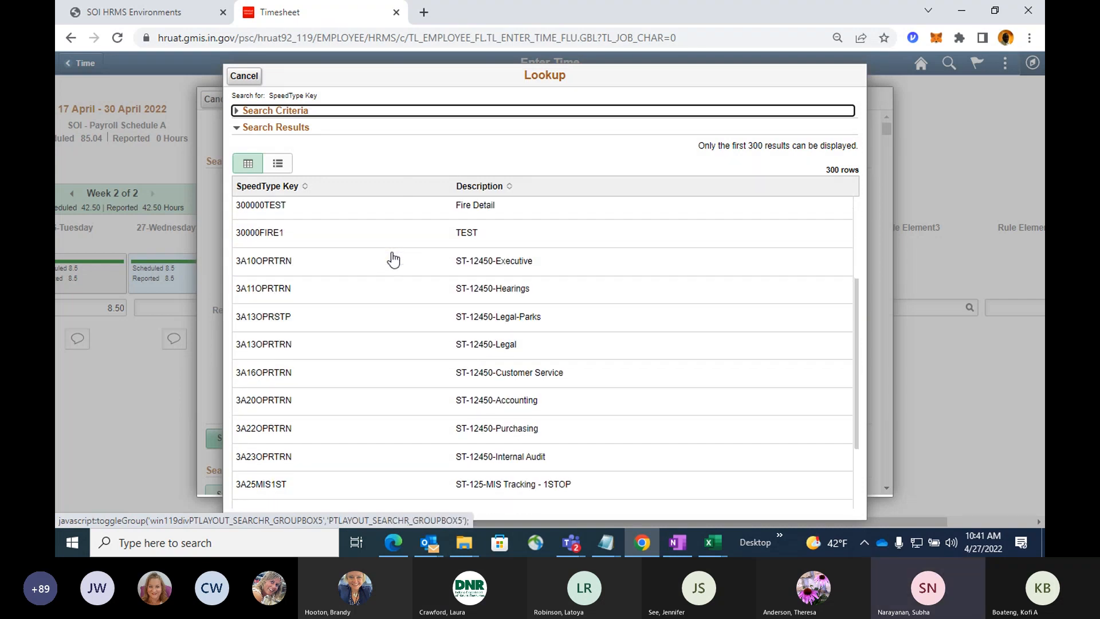
scroll(393, 259, up, 2)
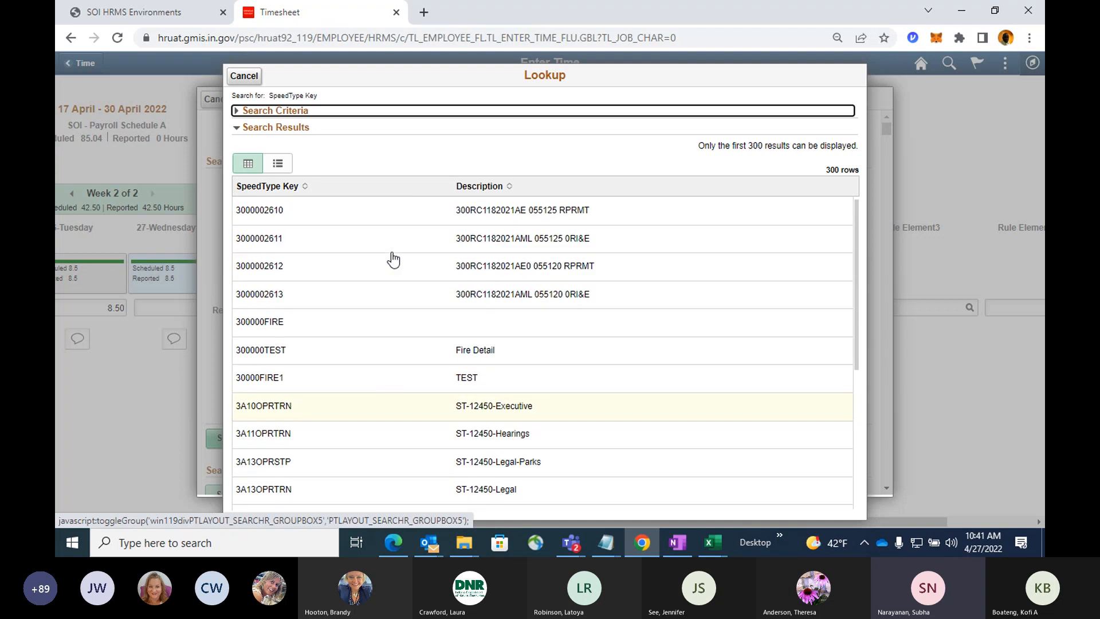
click(702, 542)
click(666, 489)
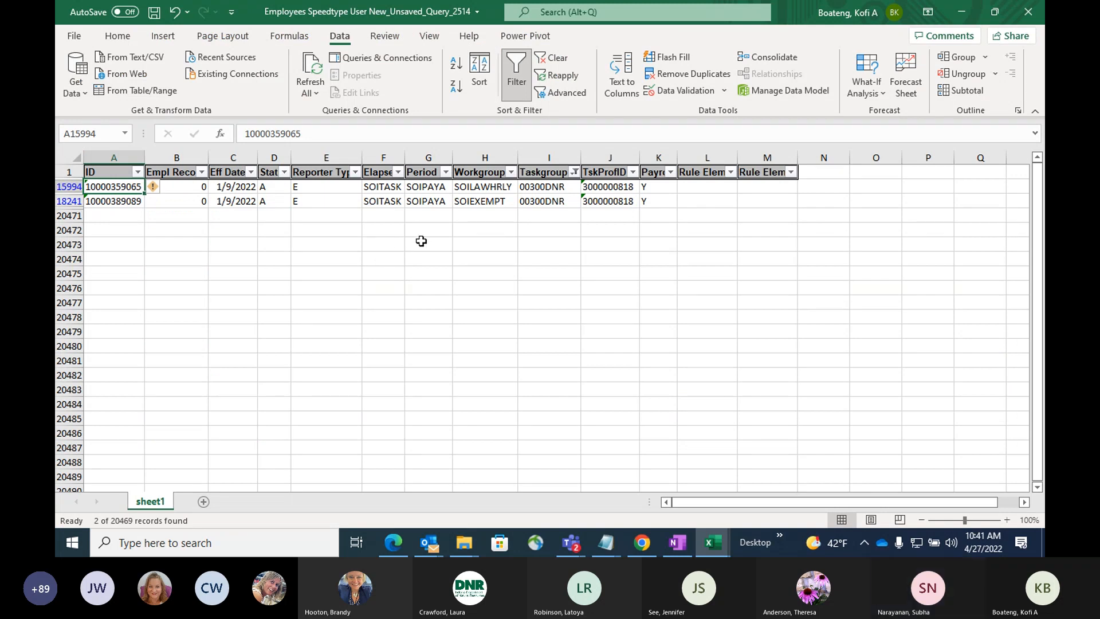
click(607, 188)
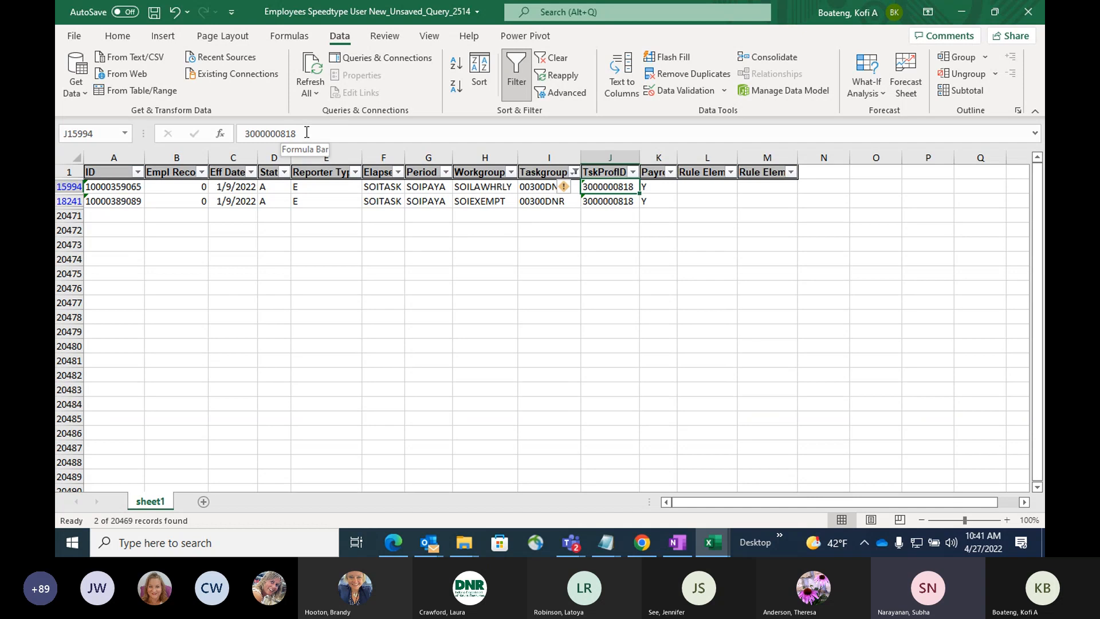
double_click(289, 132)
key(ctrl+c)
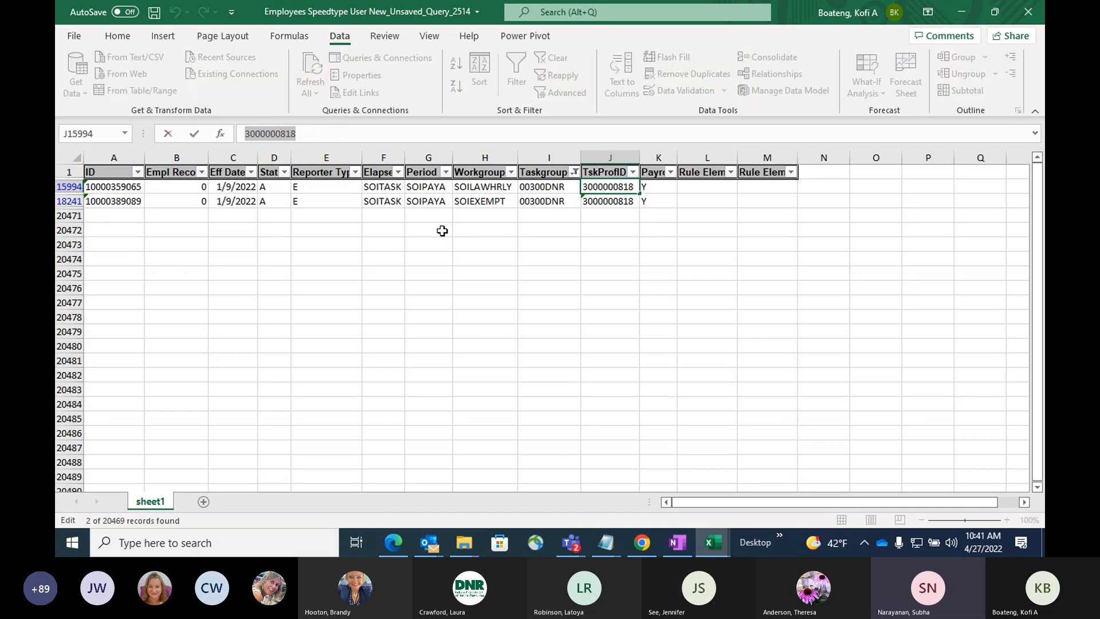
key(alt+Tab)
click(238, 112)
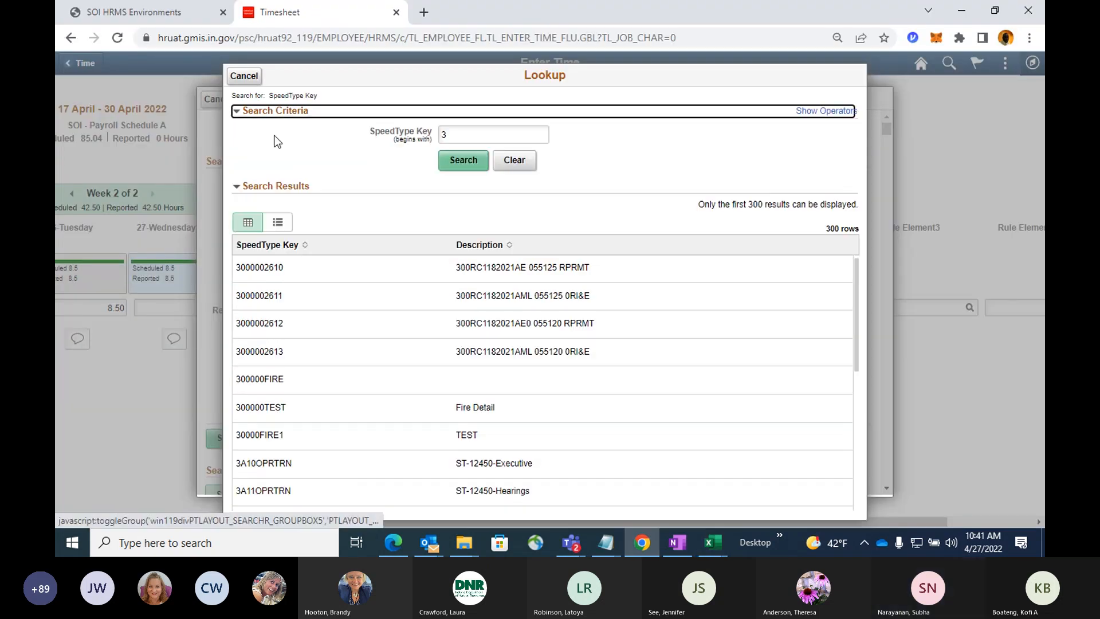
key(ctrl+v)
click(449, 165)
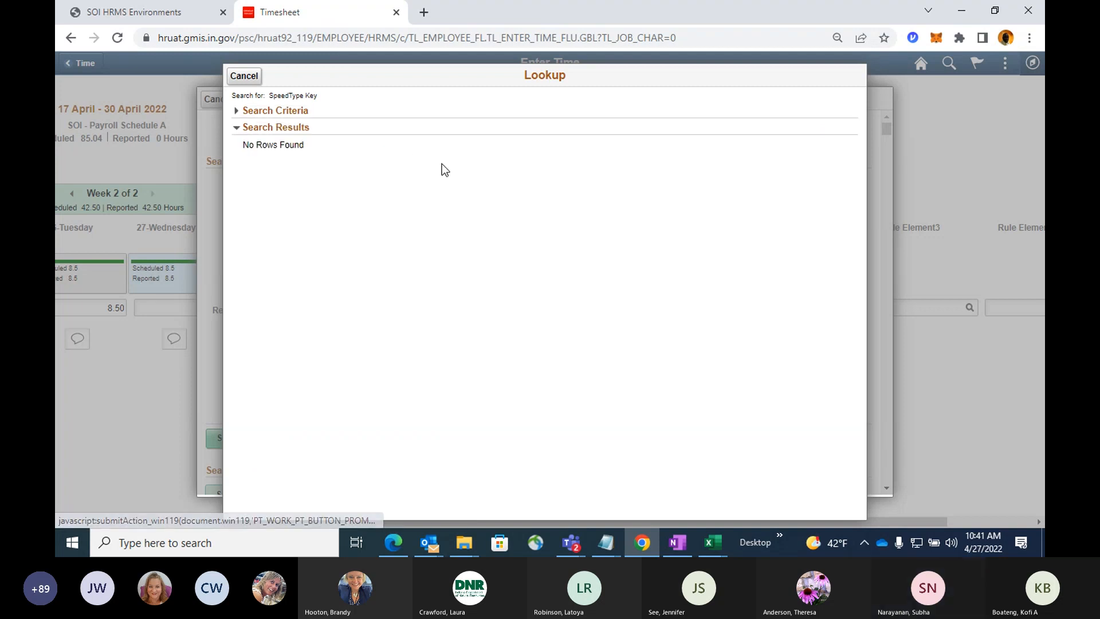
click(236, 114)
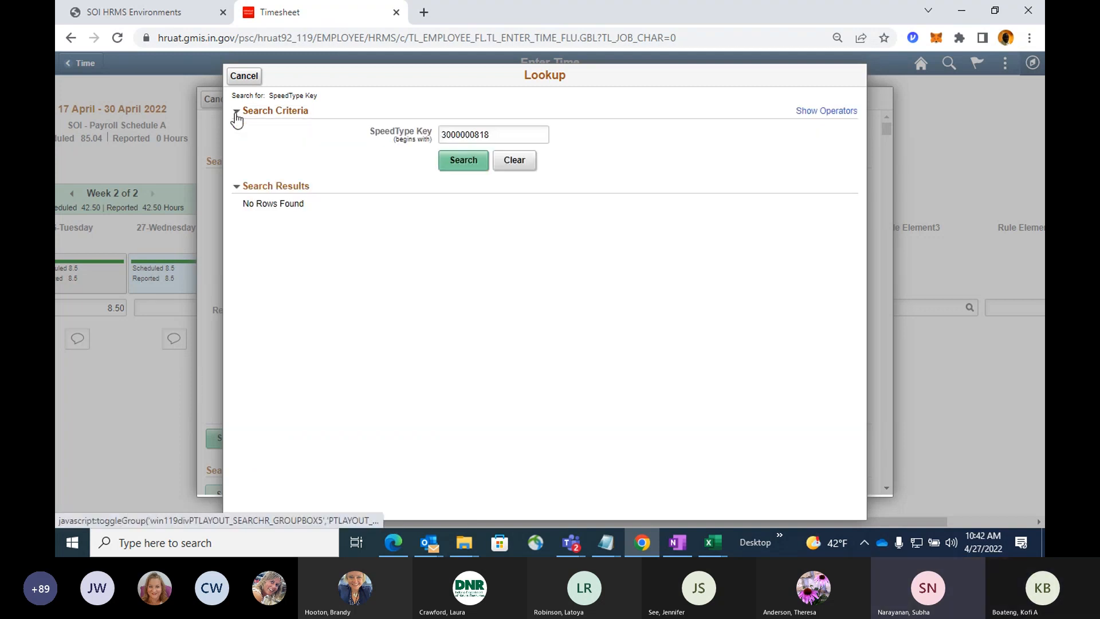
click(253, 81)
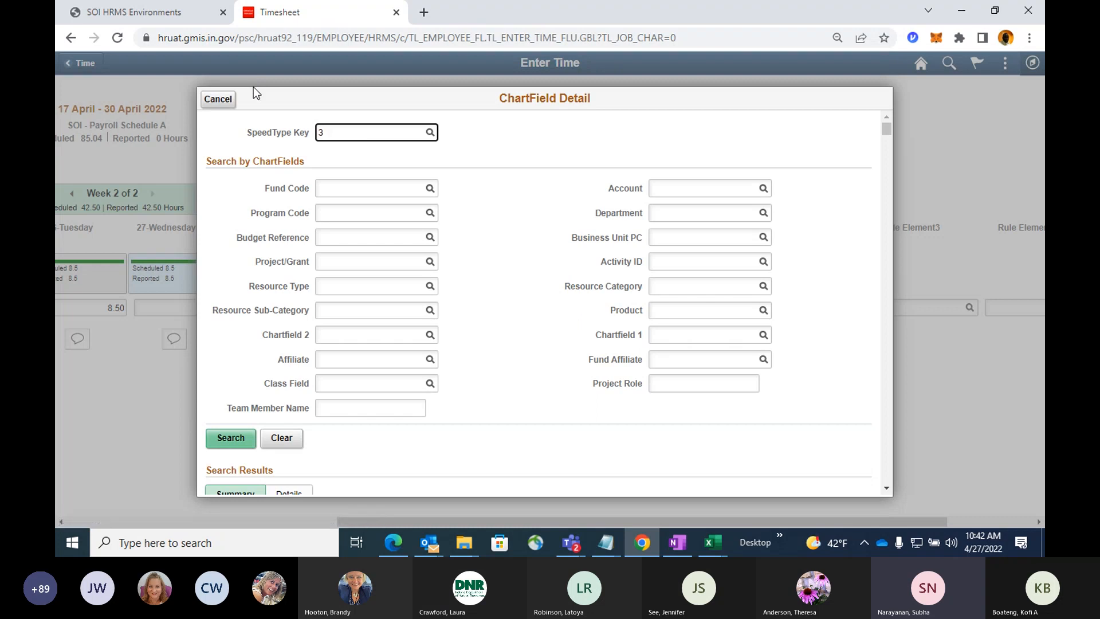
Search the ChartField details for SpeedType keys beginning with 3 and cancel back to the timesheet.
click(251, 434)
scroll(254, 424, down, 1)
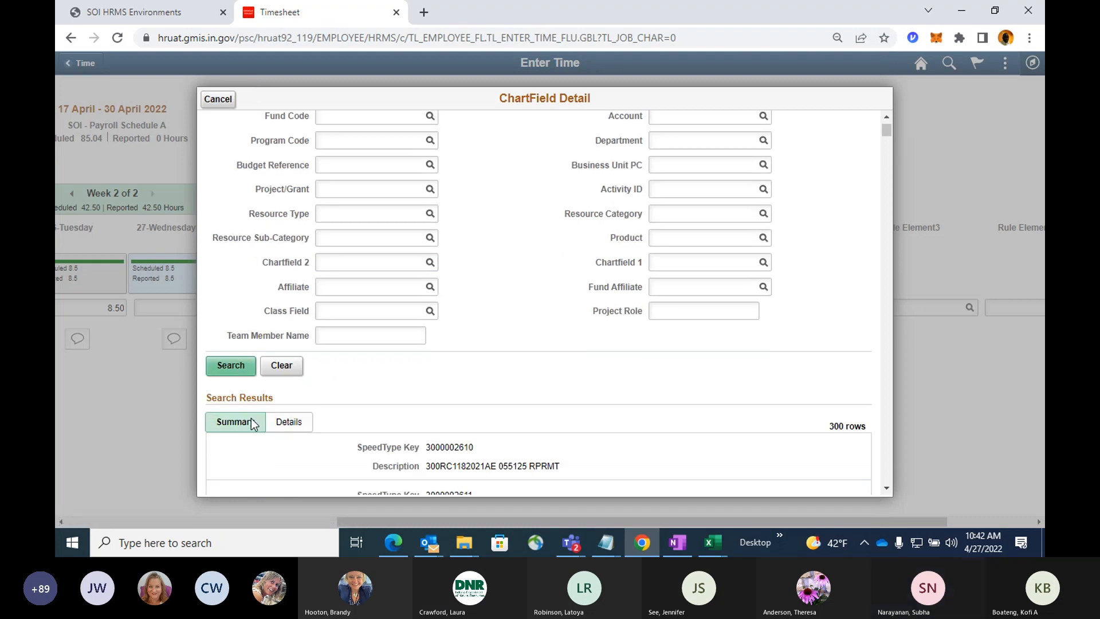
click(229, 105)
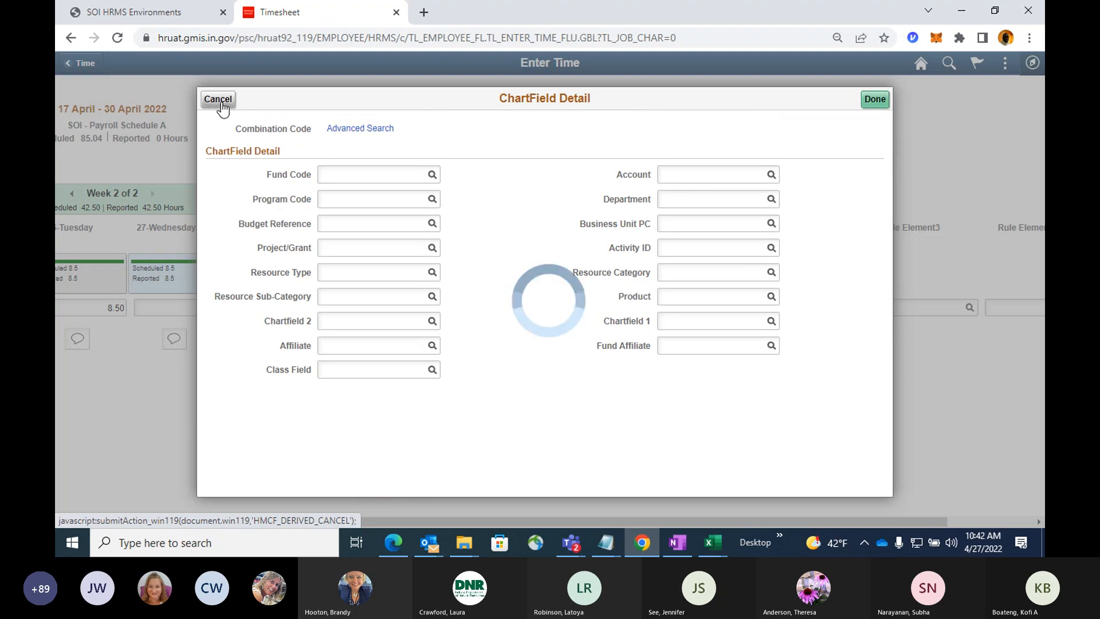
click(222, 106)
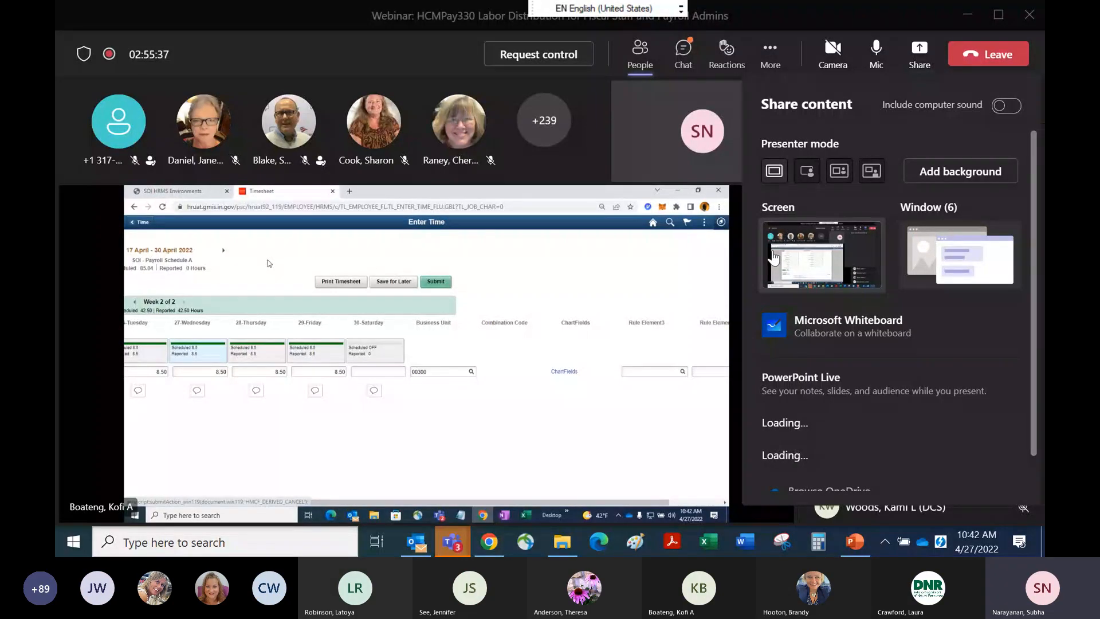
Share the screen in Teams, switch to Chrome, and sign in to the HRUAT92 environment with the saved credentials.
click(769, 258)
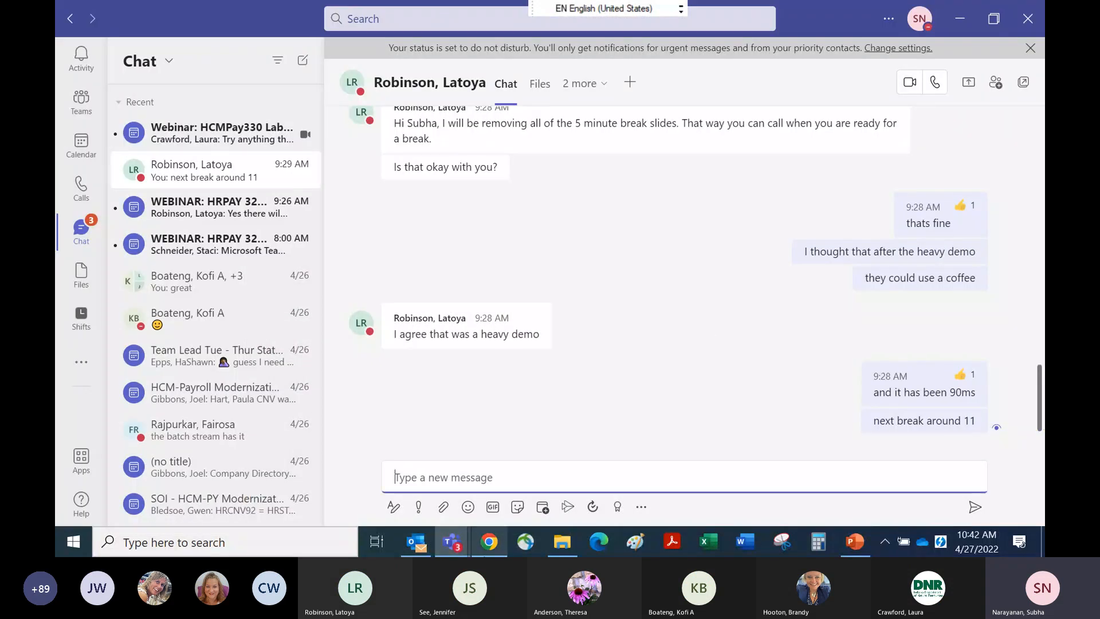
click(491, 536)
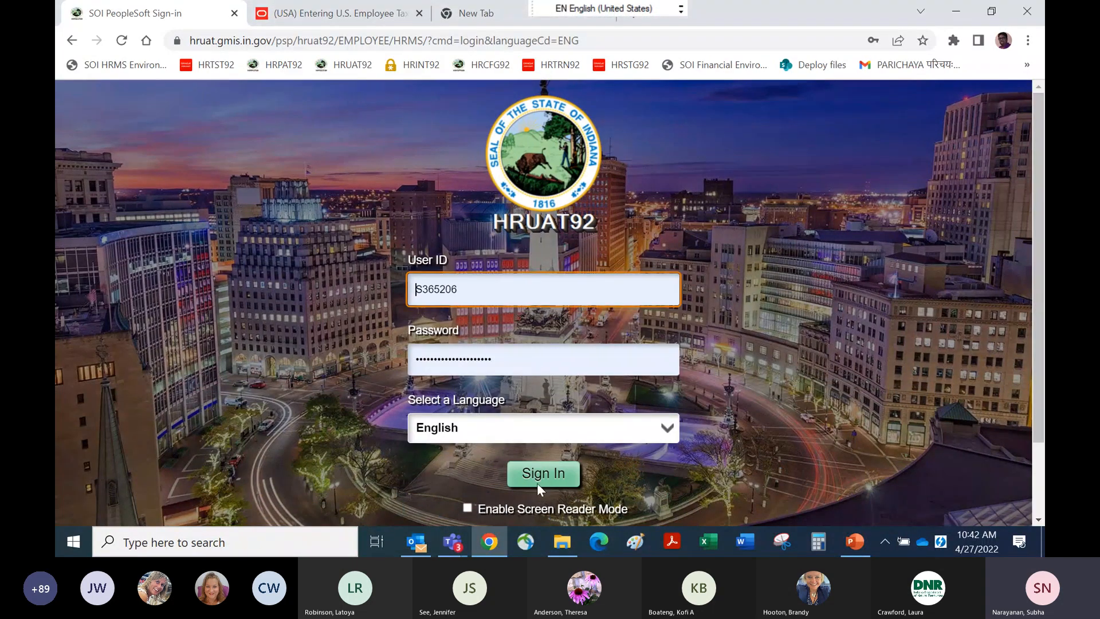
click(538, 468)
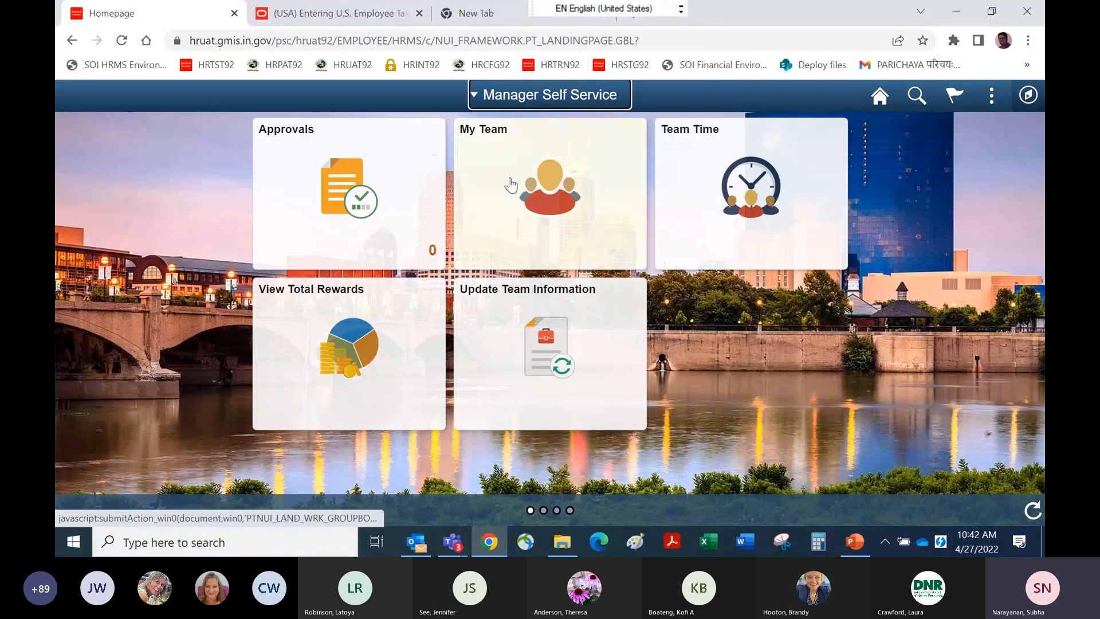
Open the 17 April - 30 April 2022 timesheet from Employee Self Service and set the time reporting code to Regular Work Hours - REG.
click(474, 100)
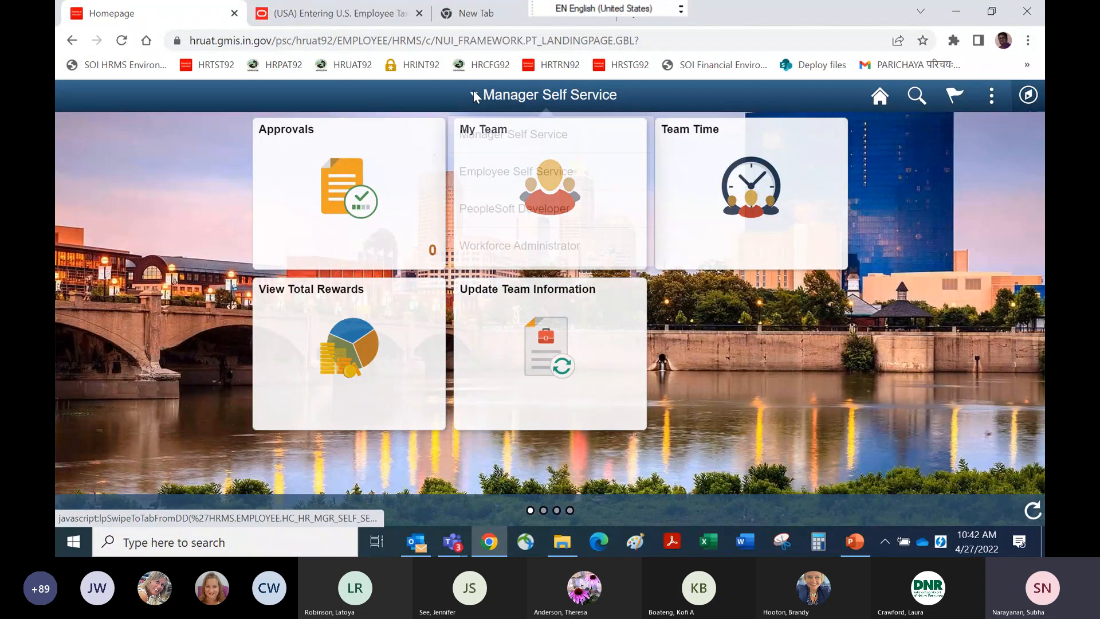
click(485, 172)
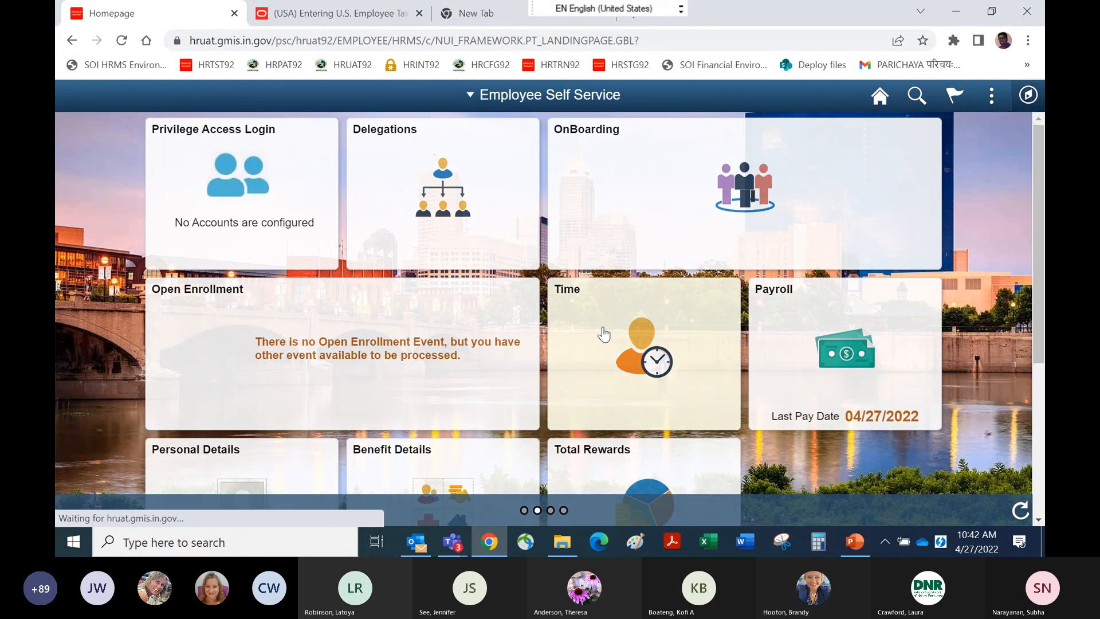
click(601, 331)
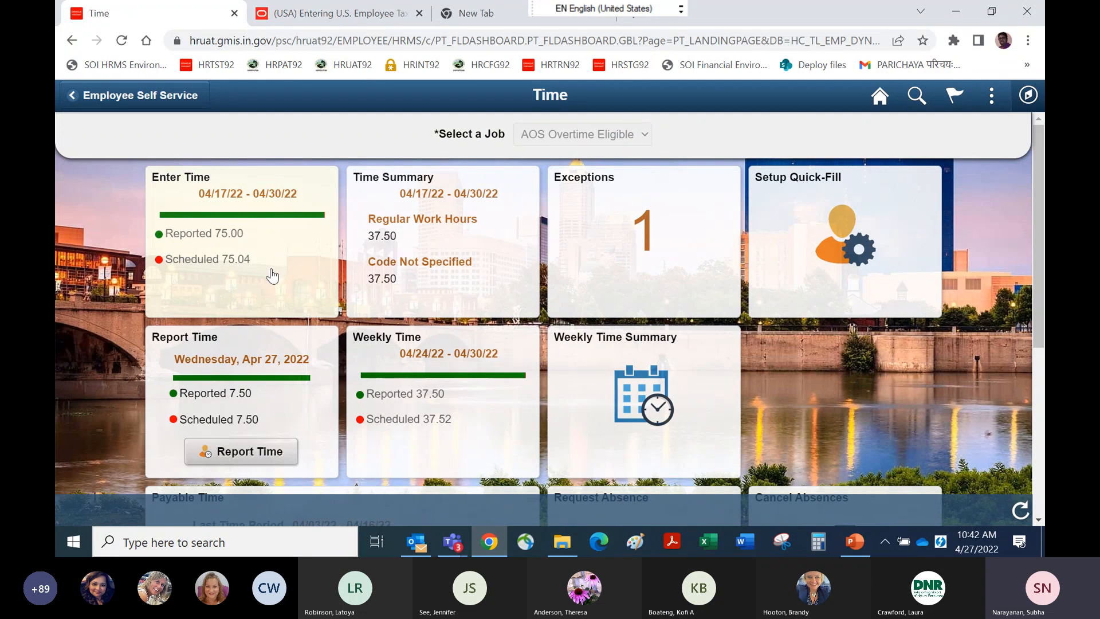
click(195, 215)
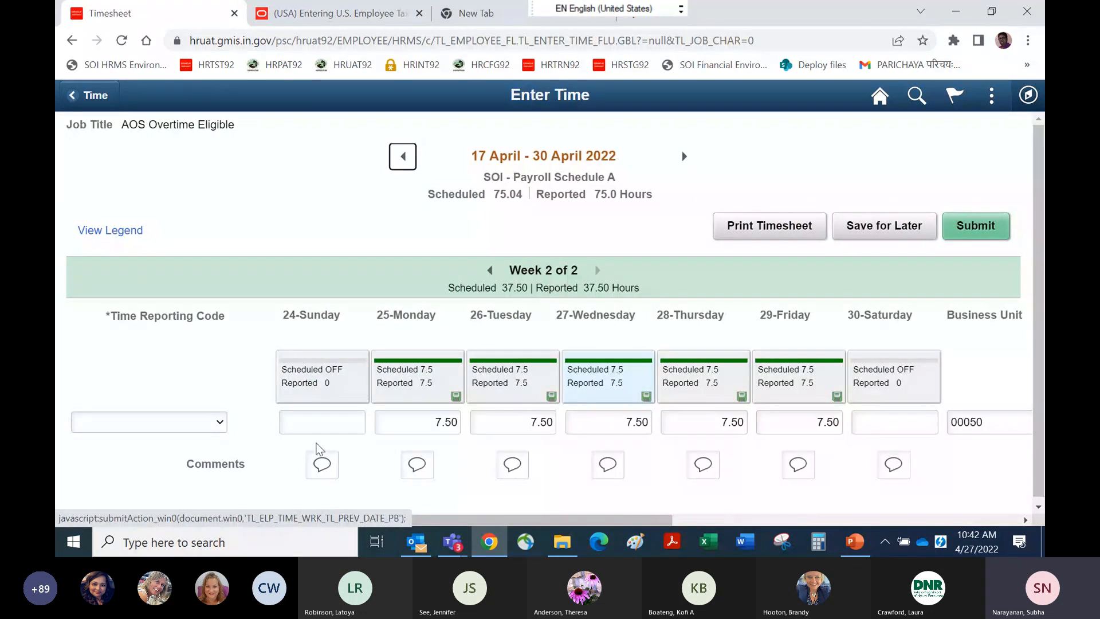
click(220, 432)
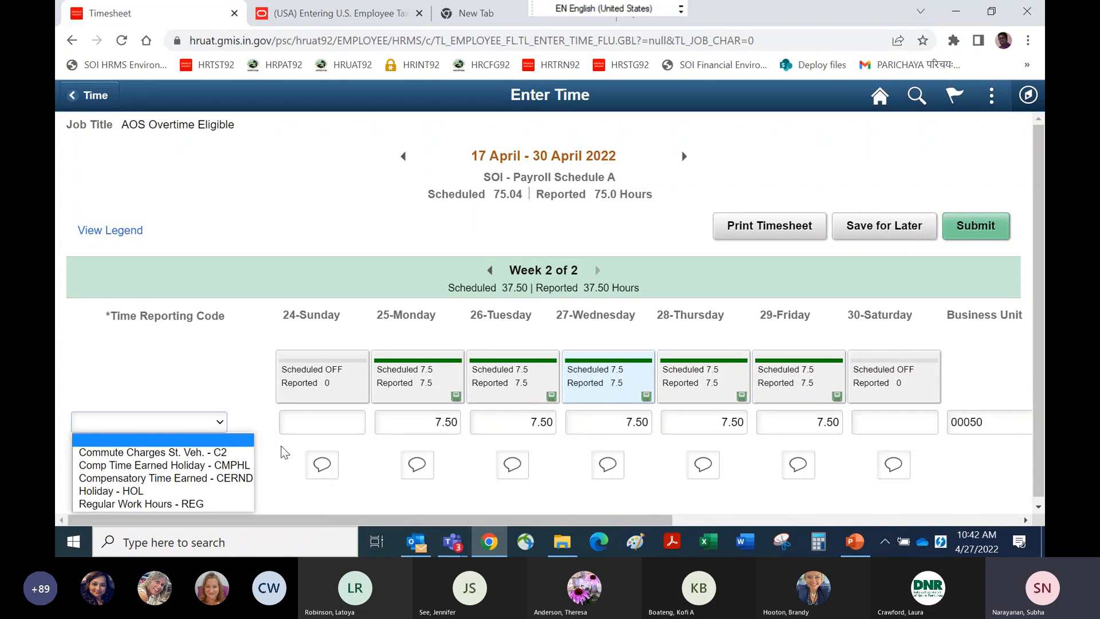
click(133, 504)
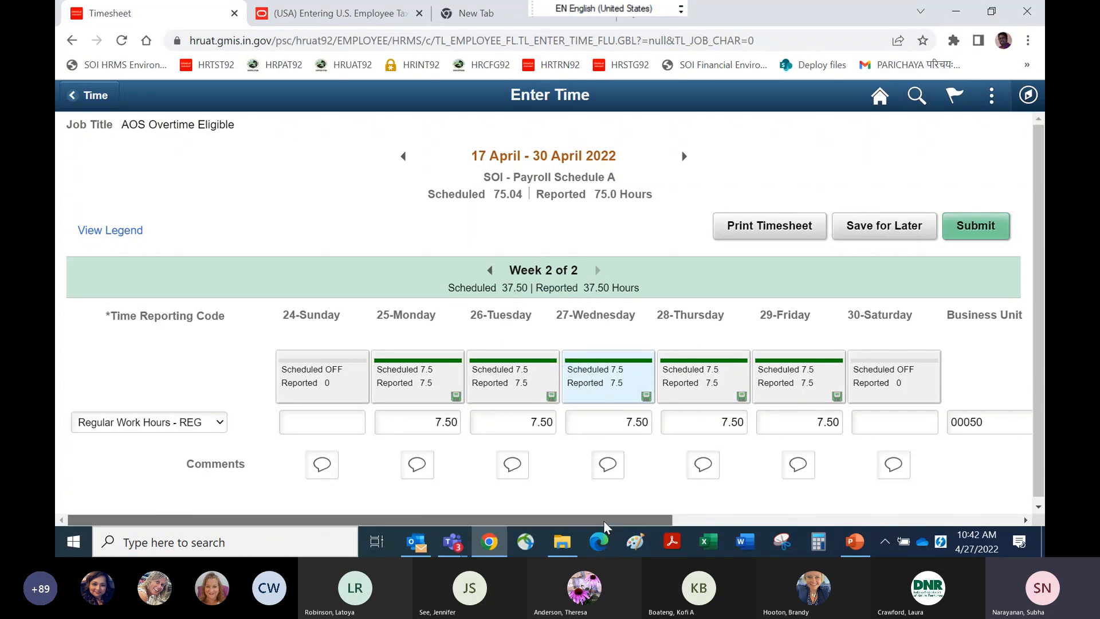
drag(609, 520, 957, 520)
click(655, 419)
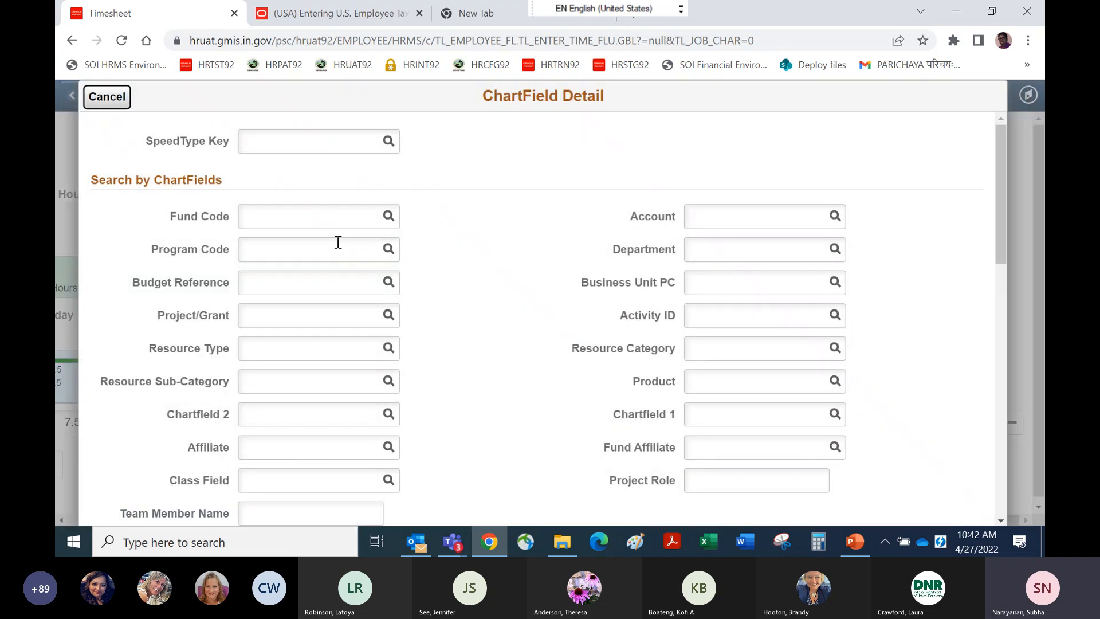
drag(1002, 206, 1023, 318)
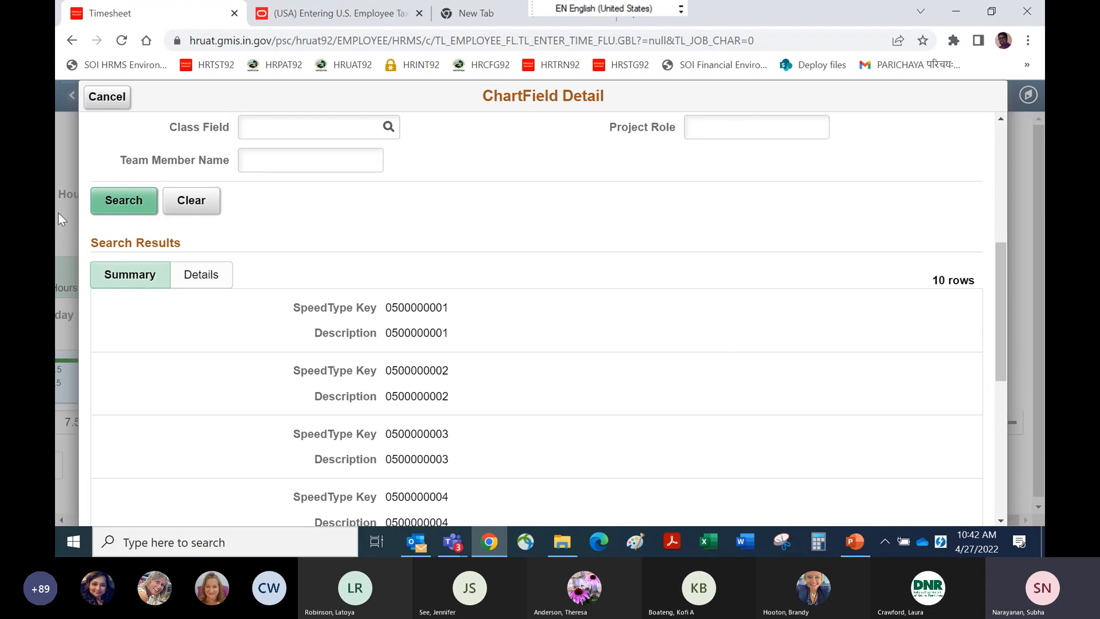
click(111, 209)
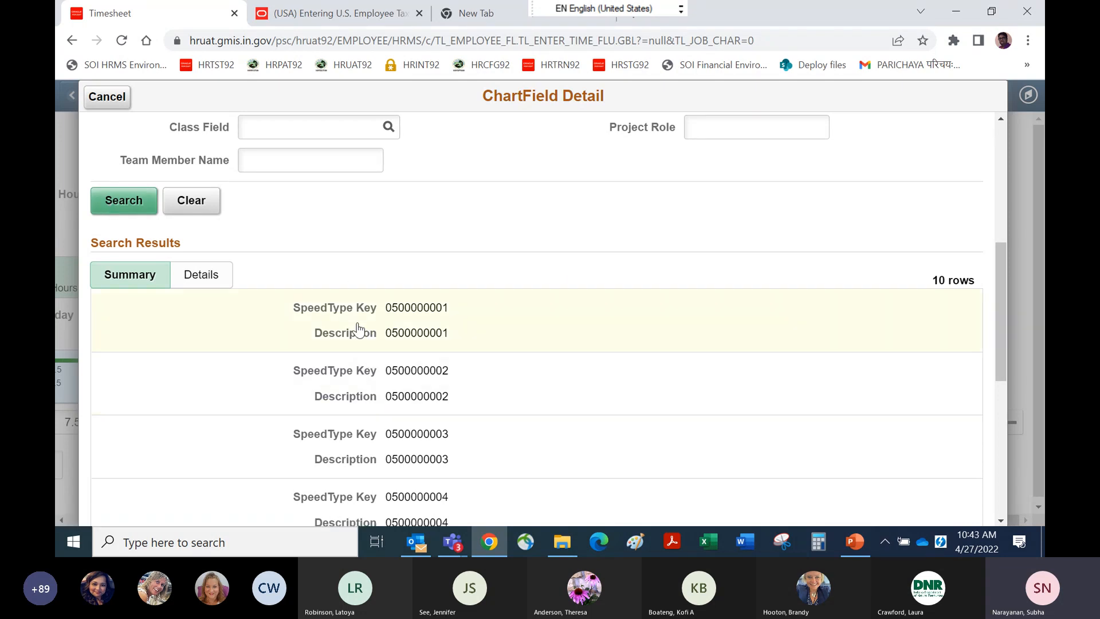
click(345, 312)
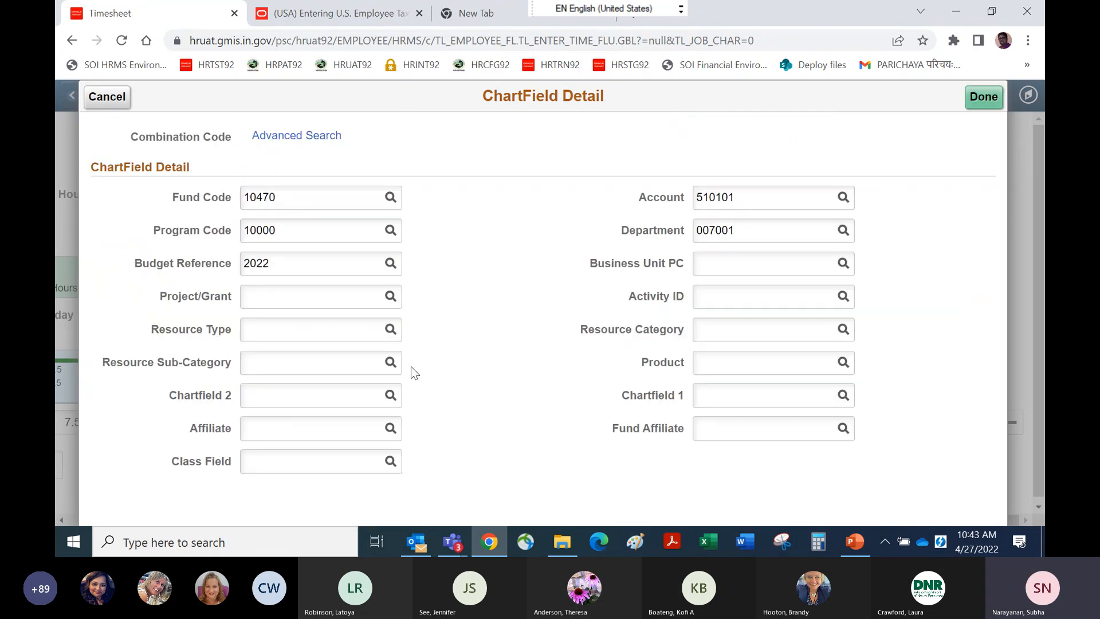
click(993, 114)
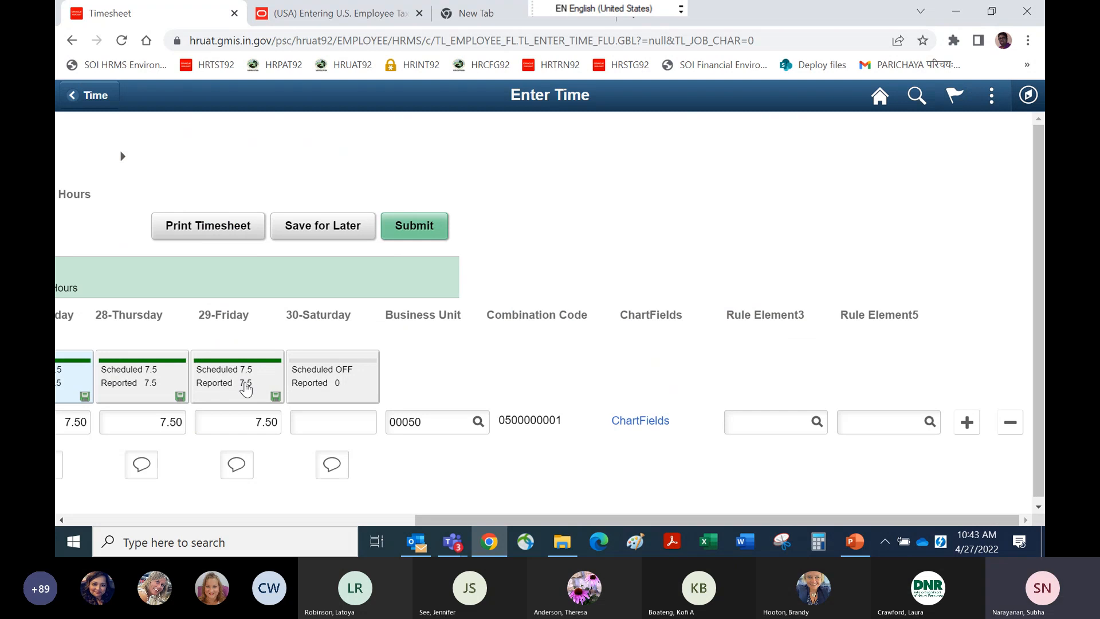
click(87, 520)
drag(1039, 298, 1044, 494)
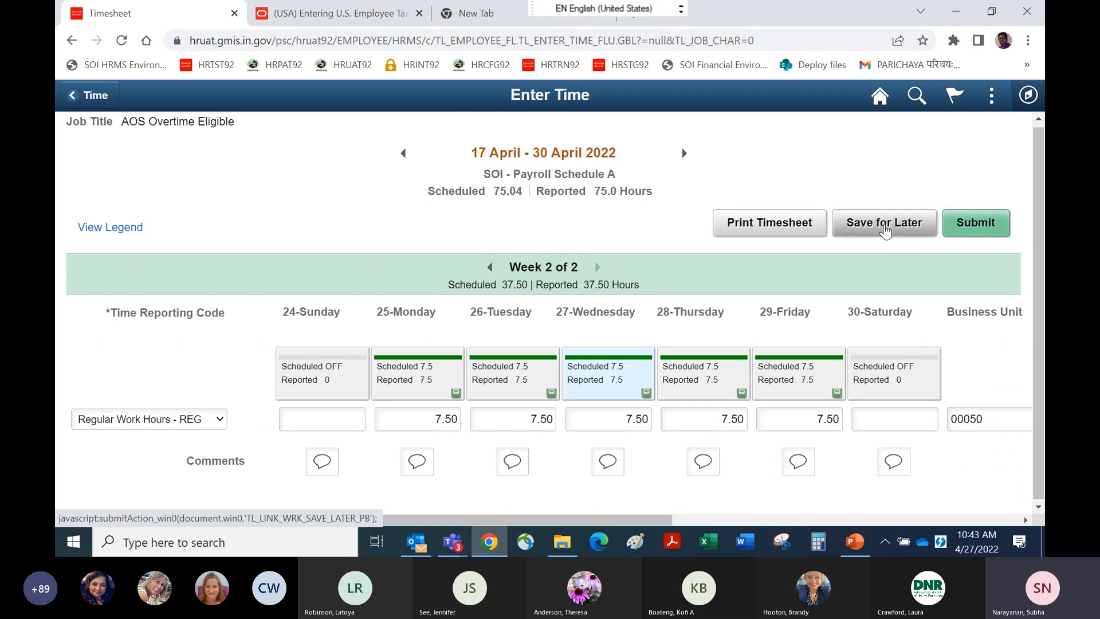
Submit the 17 April - 30 April 2022 timesheet and open Query Manager from the Reporting Tools.
click(974, 224)
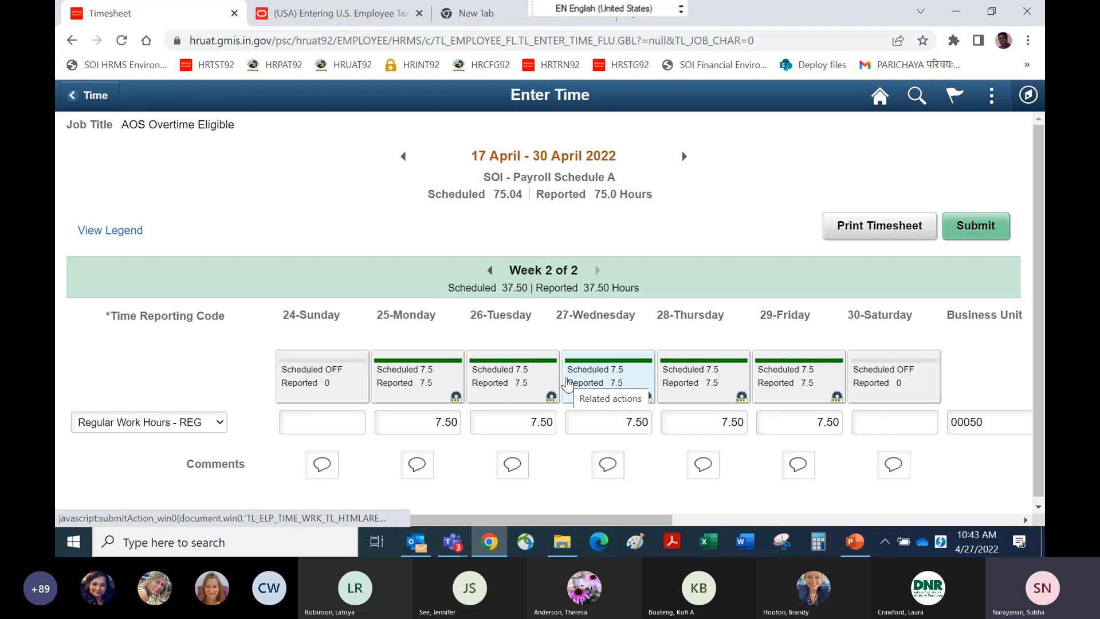
click(1028, 96)
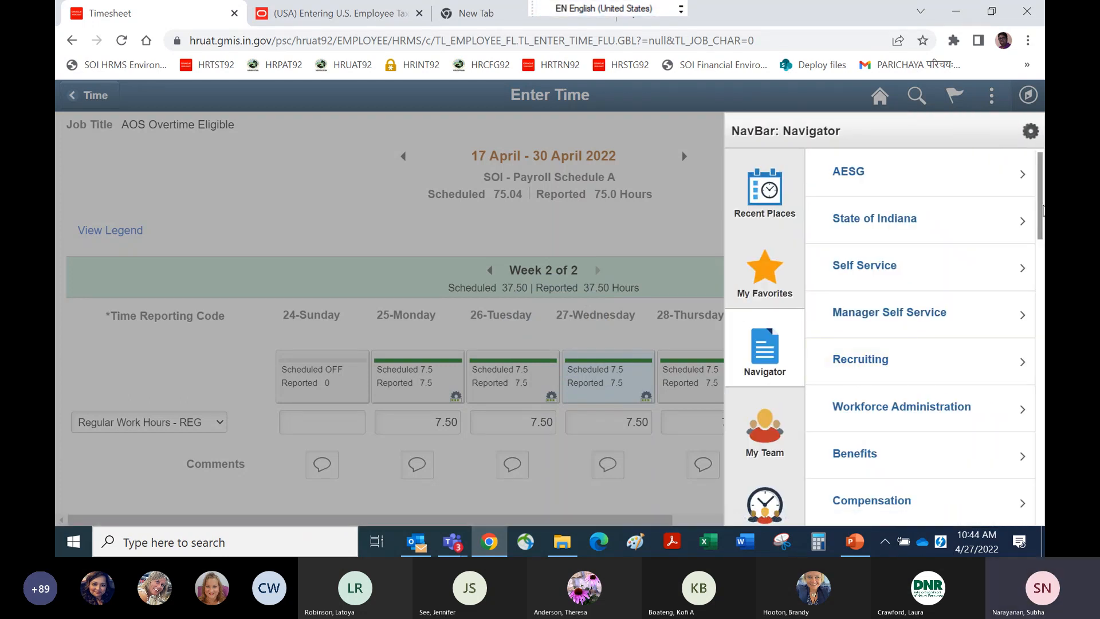
scroll(1043, 210, down, 10)
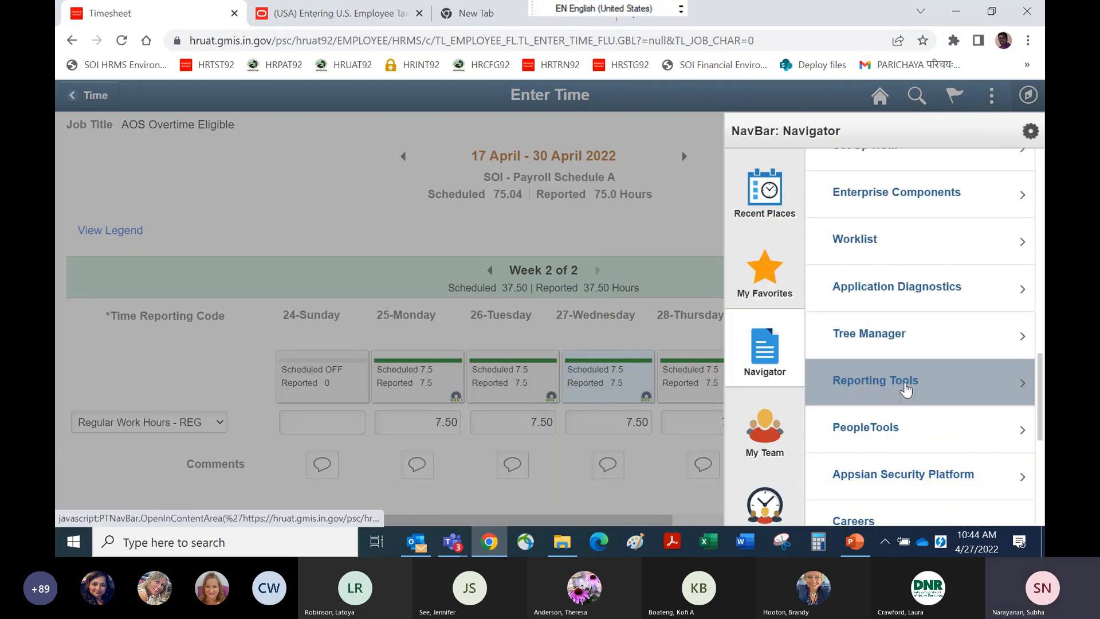
click(906, 390)
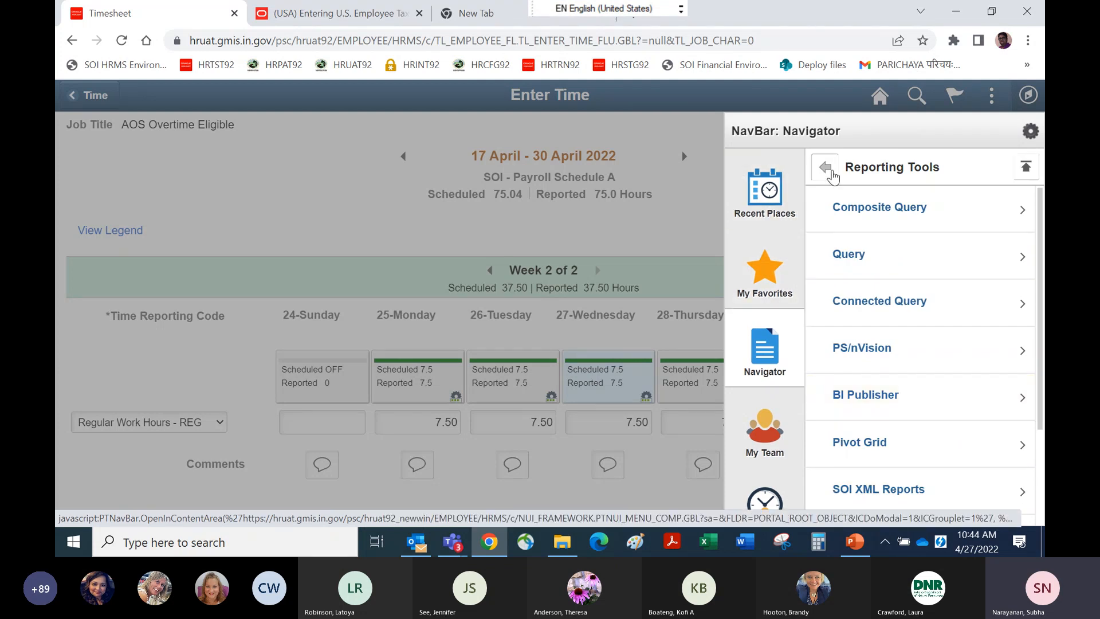
click(842, 254)
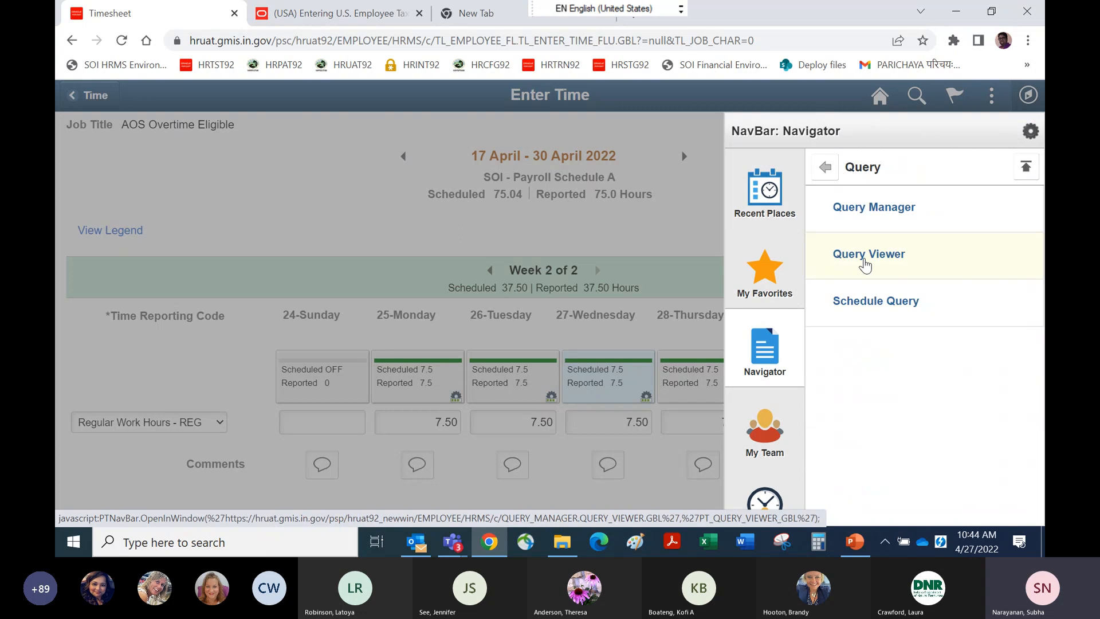
click(870, 208)
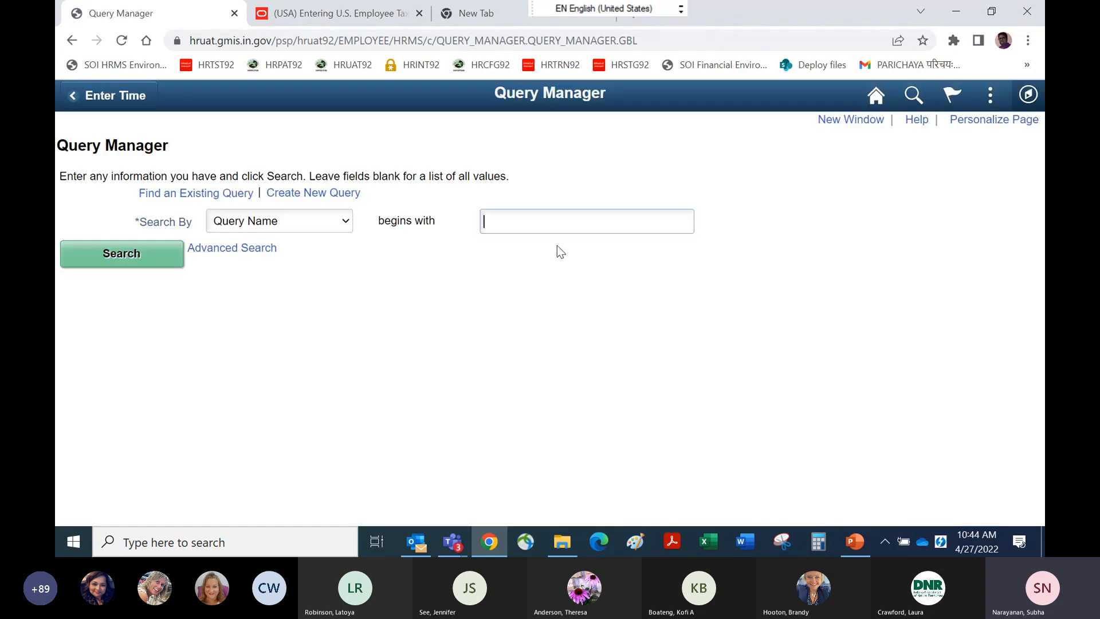
Search for queries whose names begin with SOI92_TL and open SOI92_TL_PYBL_TM_CF_DISTRIBUTN for editing.
text(SOI92_TL)
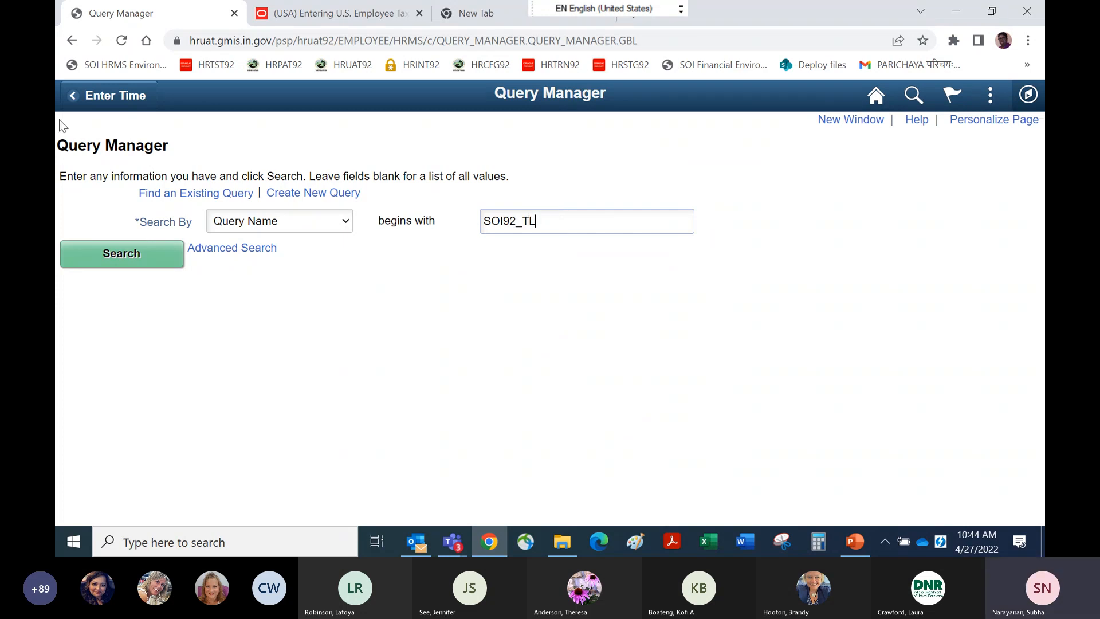
click(112, 253)
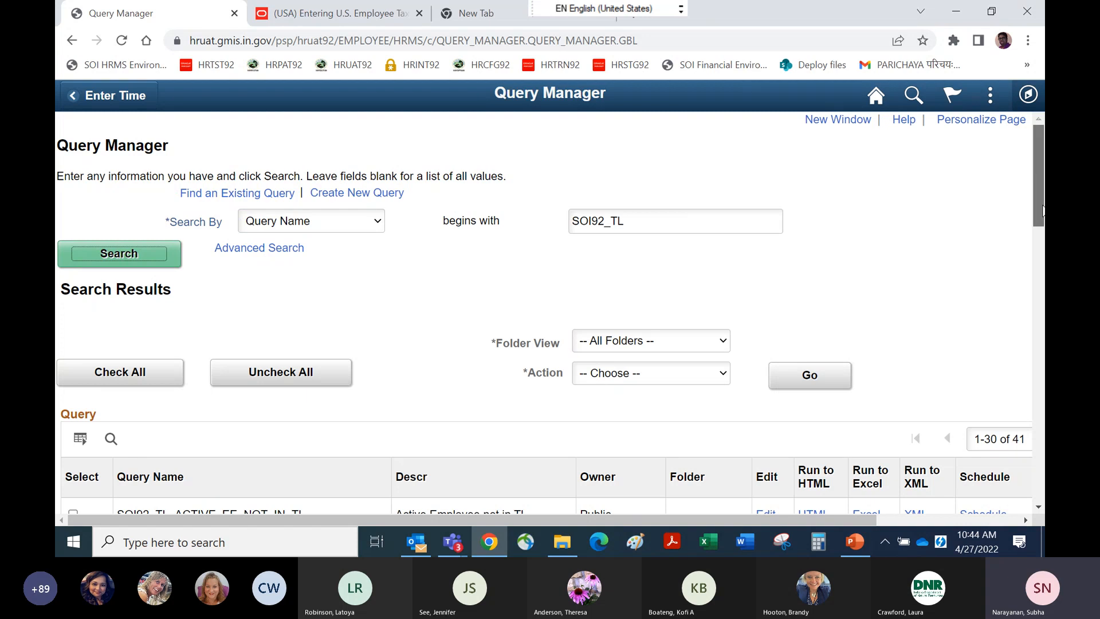
drag(1043, 210, 1044, 440)
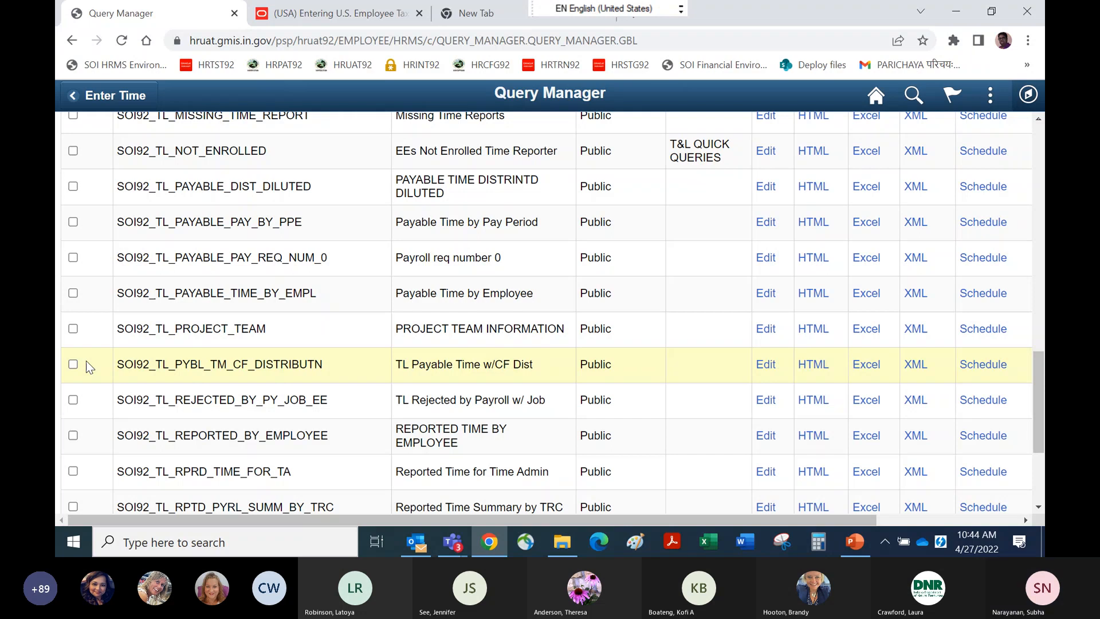
click(766, 365)
Run the SOI92_TL_PYBL_TM_CF_DISTRIBUTN query with From Date 04252022 and End Date 04302022.
click(904, 142)
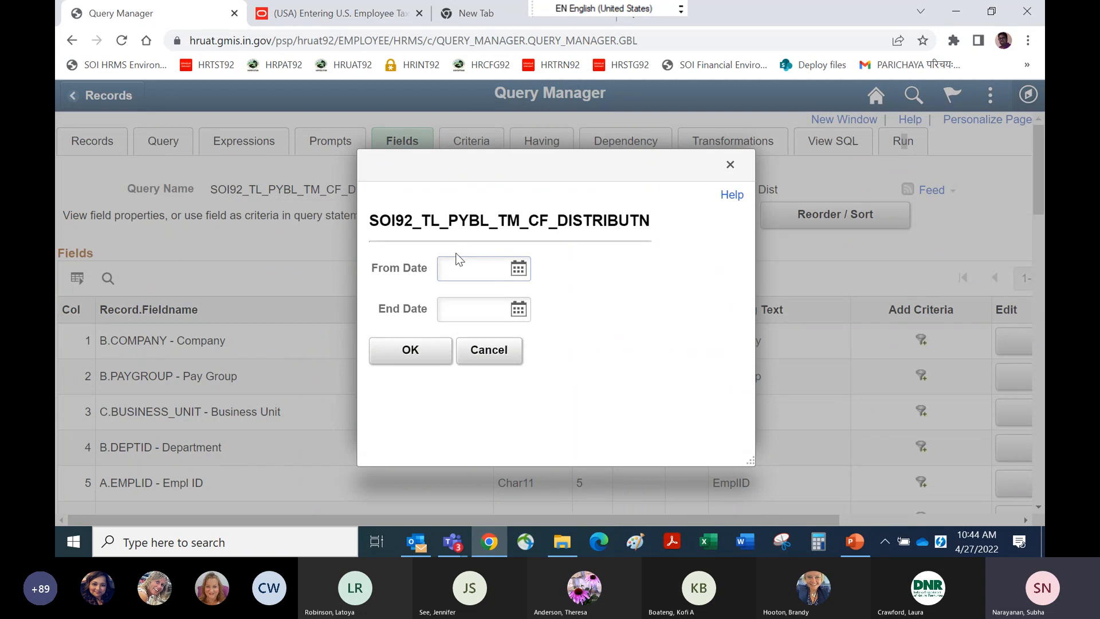
text(04)
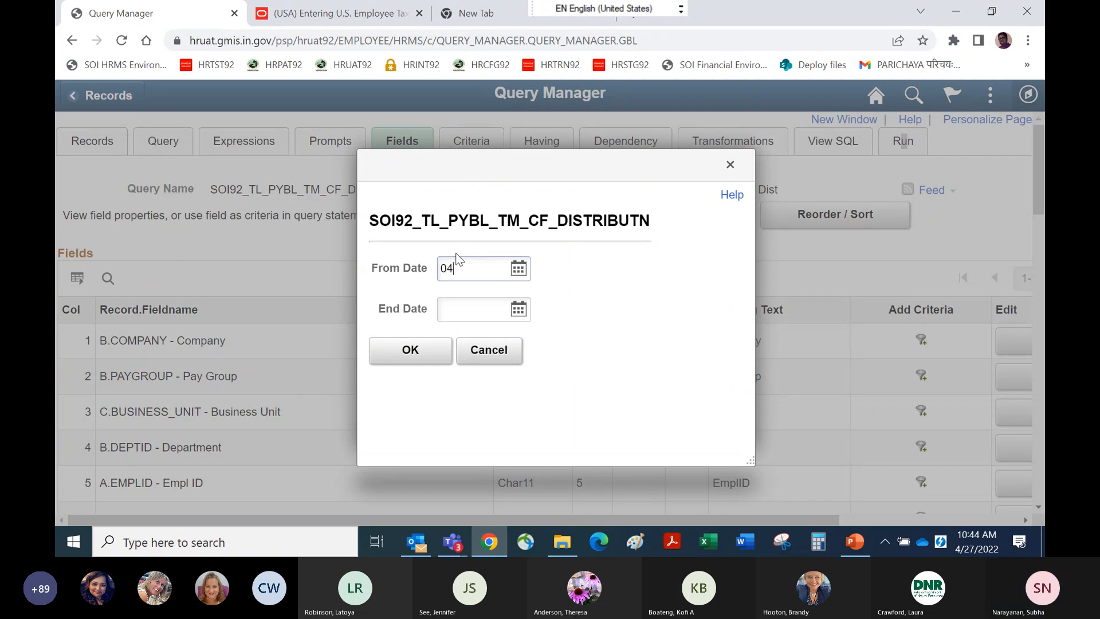
text(25)
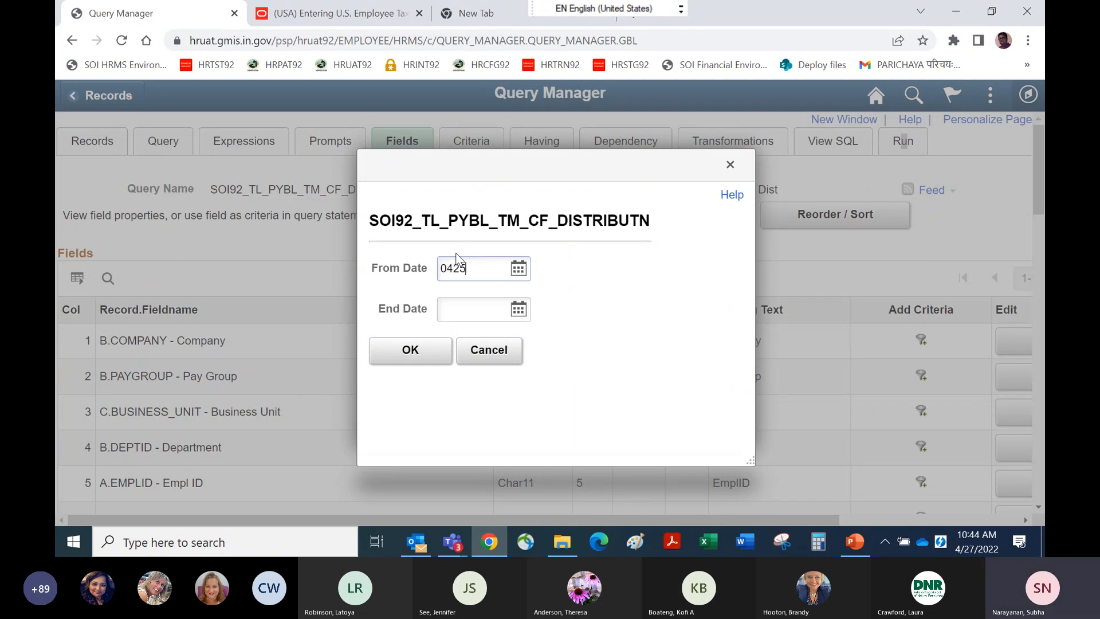
text(2022)
click(464, 316)
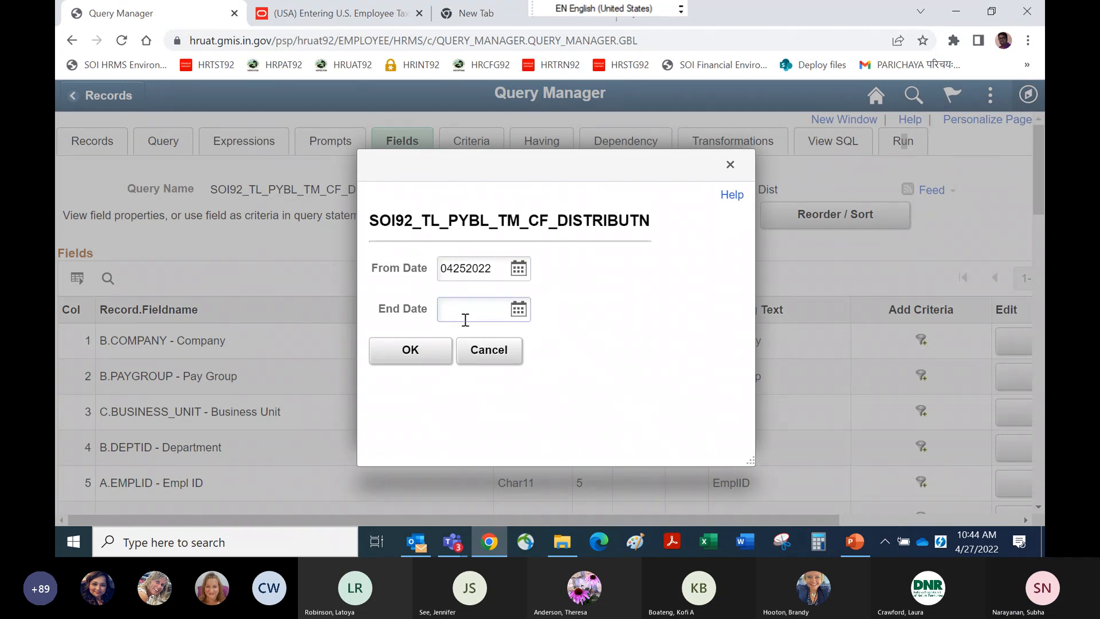
text(403)
drag(466, 319, 370, 297)
text(04302022)
click(414, 355)
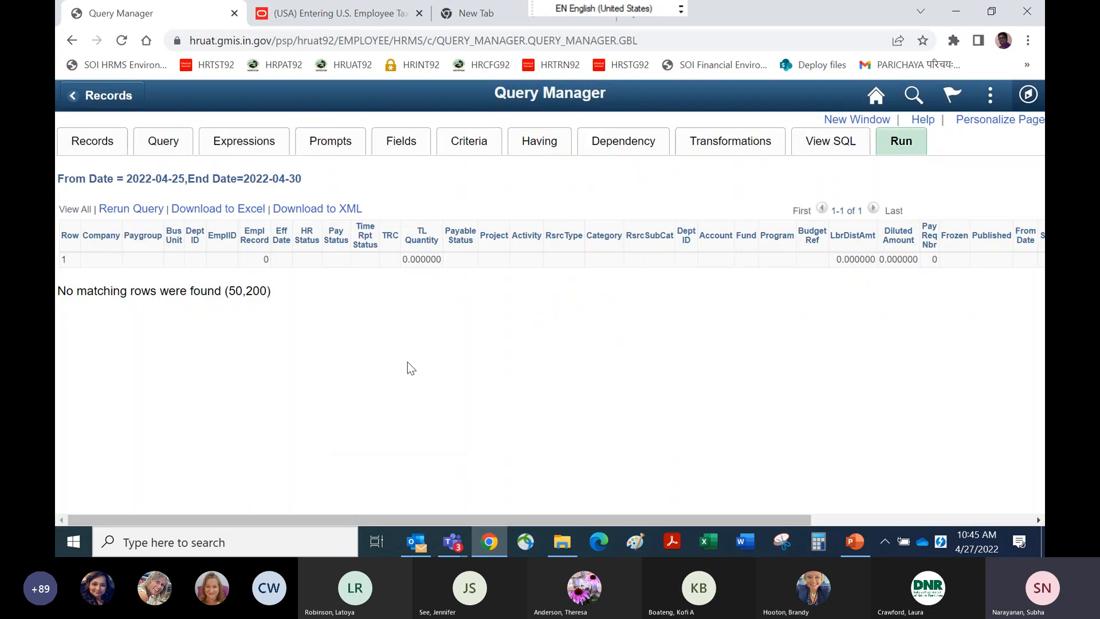
Review the criteria list of the payable time distribution query.
right_click(512, 8)
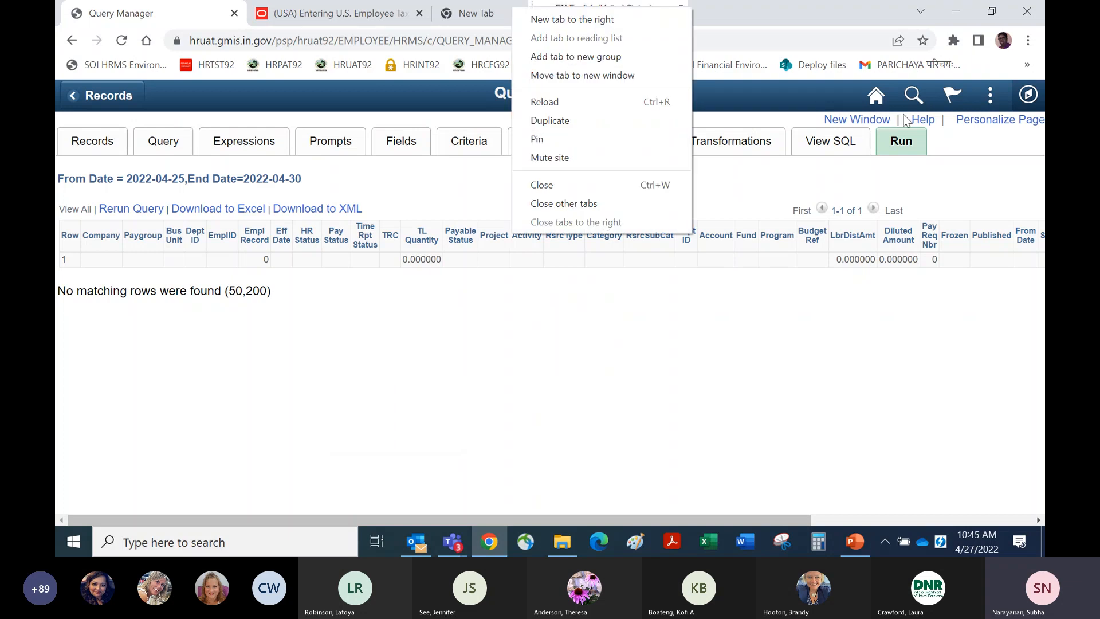
click(466, 142)
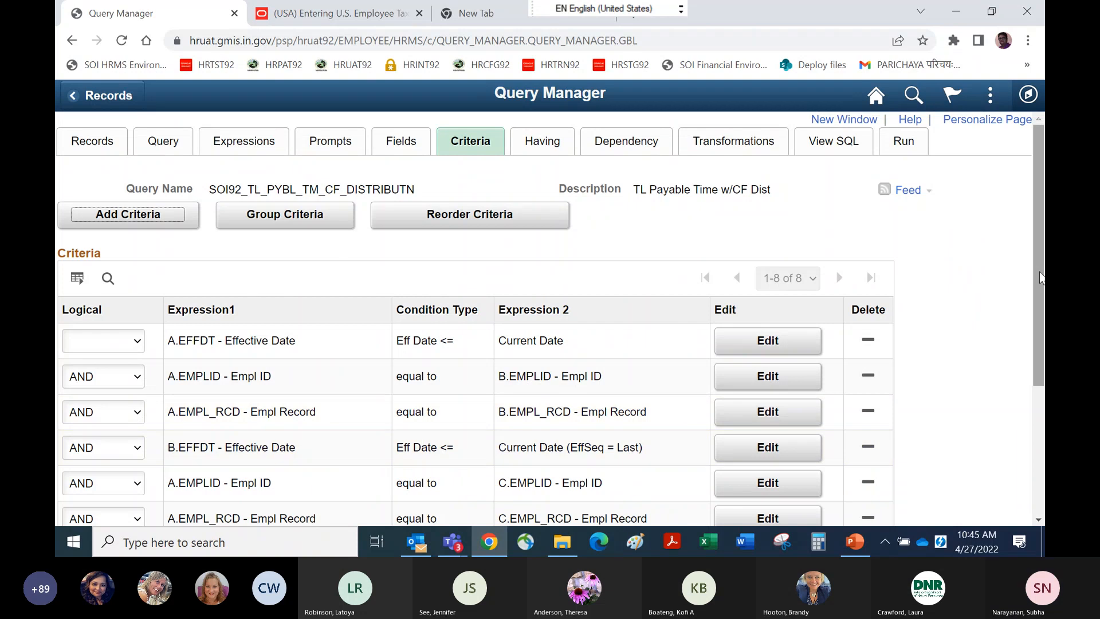
scroll(424, 447, down, 3)
scroll(476, 286, down, 2)
scroll(687, 287, up, 5)
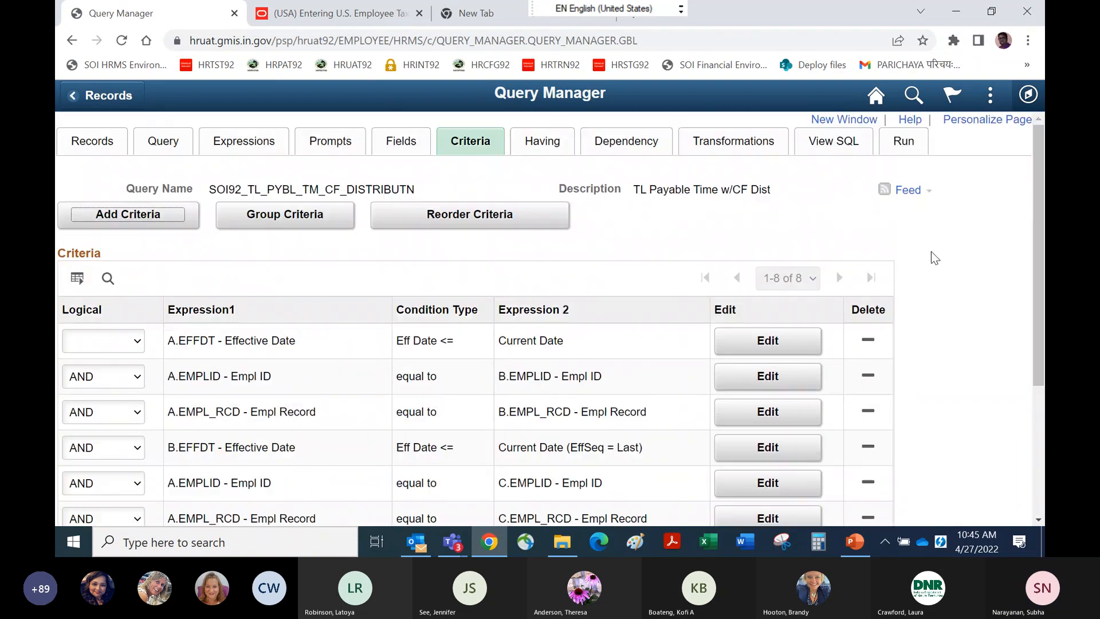
Rerun the payable time distribution query with From Date 04172022 and End Date 04252022.
click(903, 142)
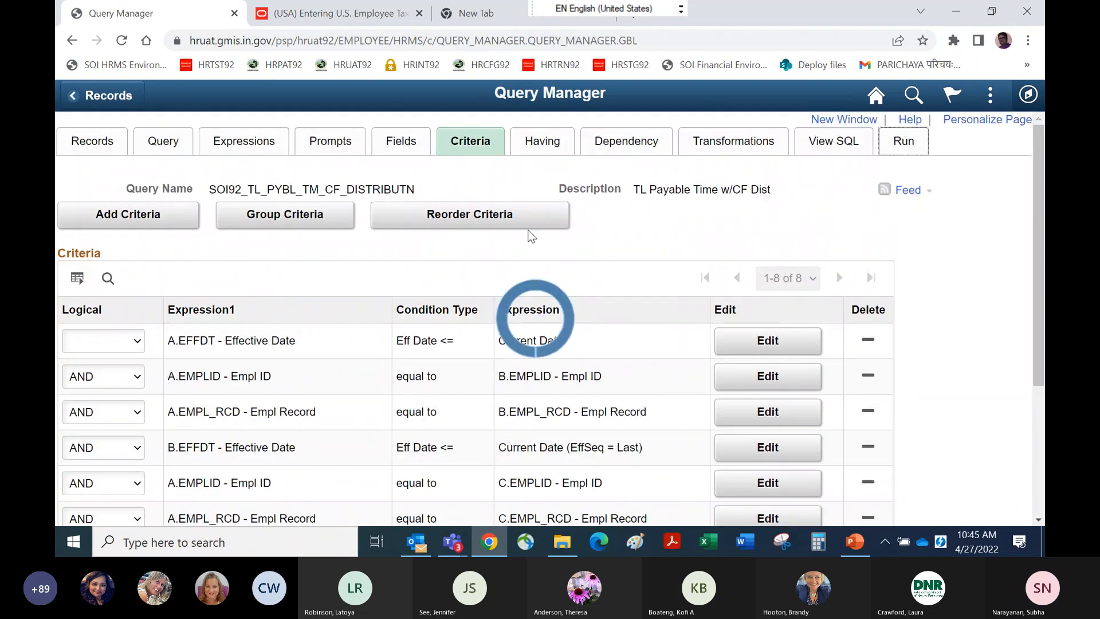
text(04172022)
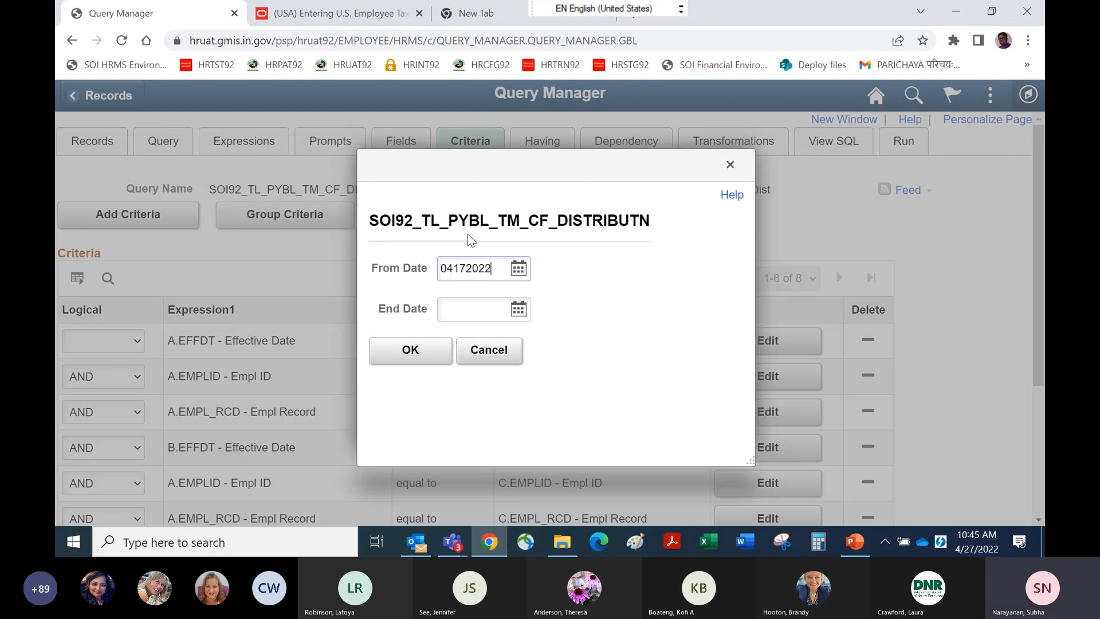
click(459, 310)
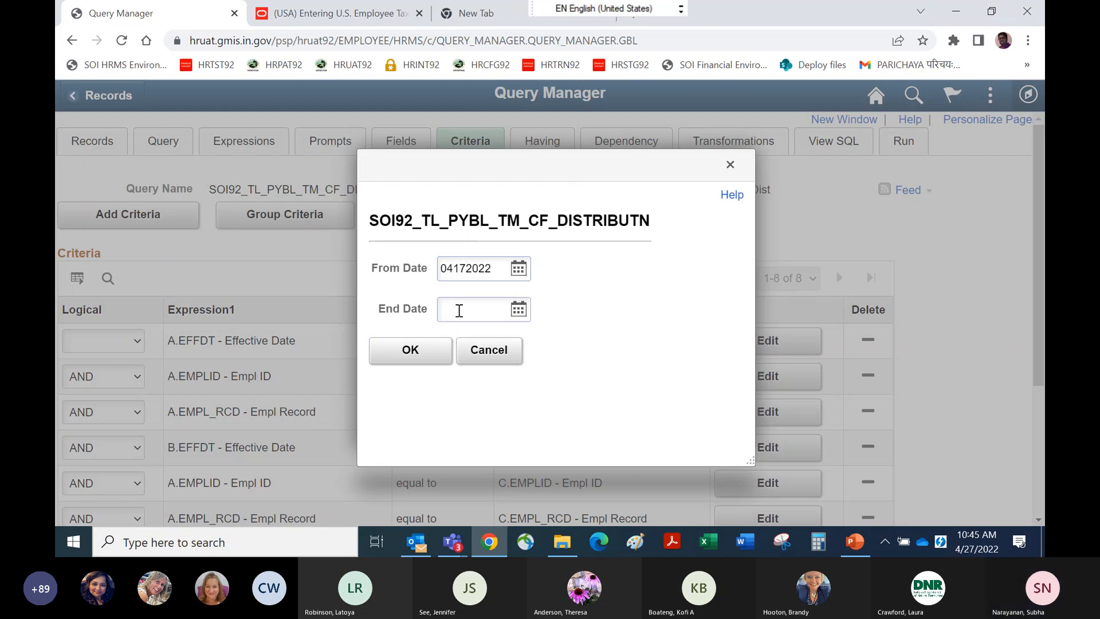
text(0430)
key(BackSpace)
key(BackSpace)
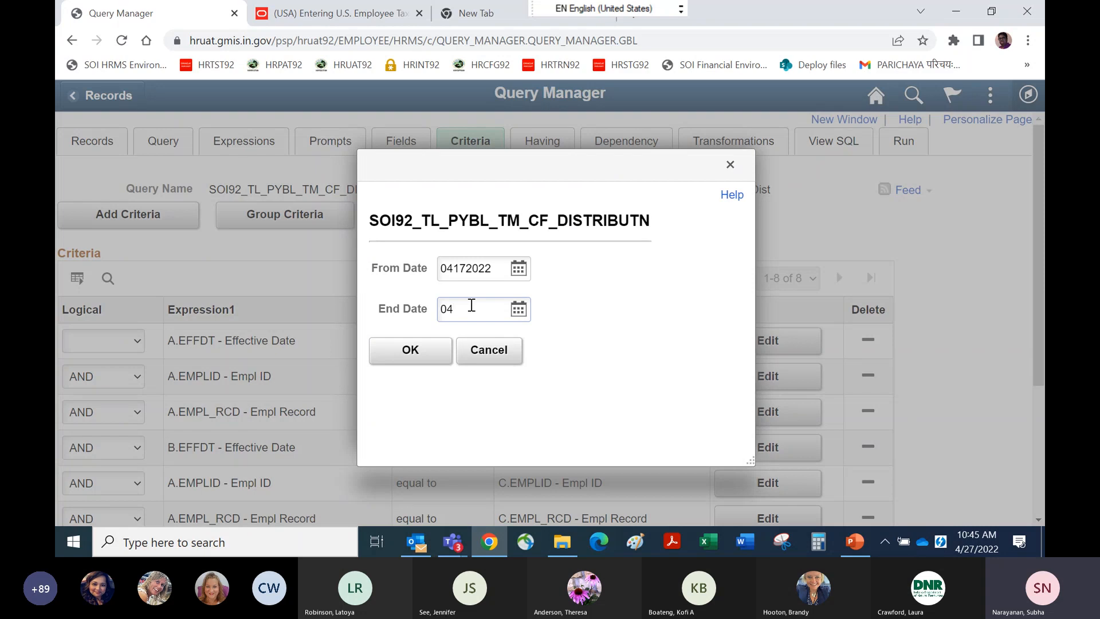
text(252022)
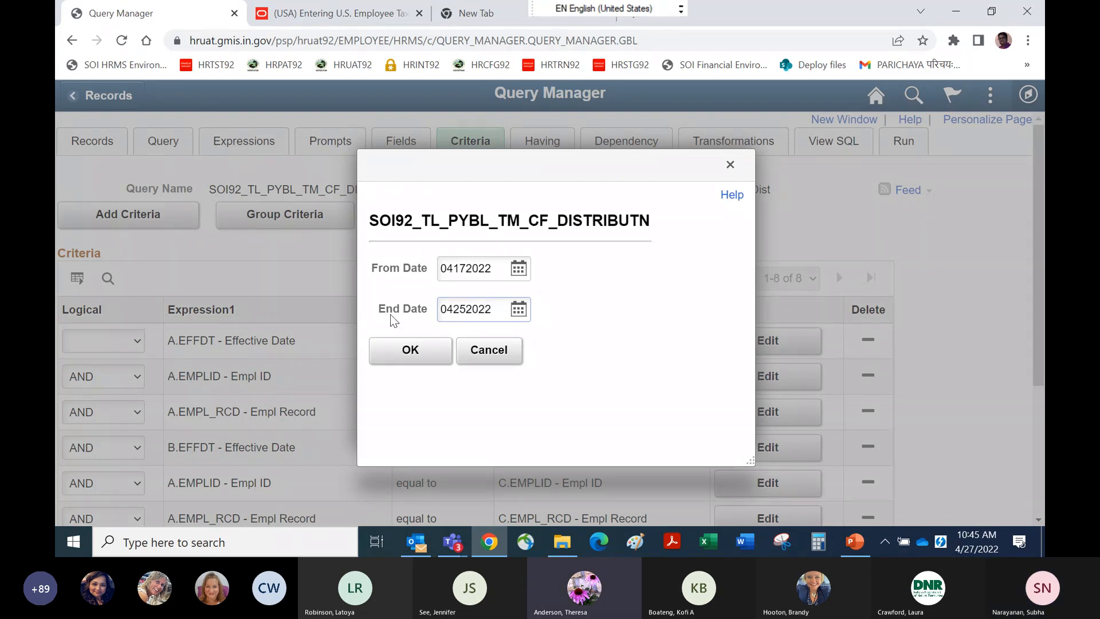
click(421, 354)
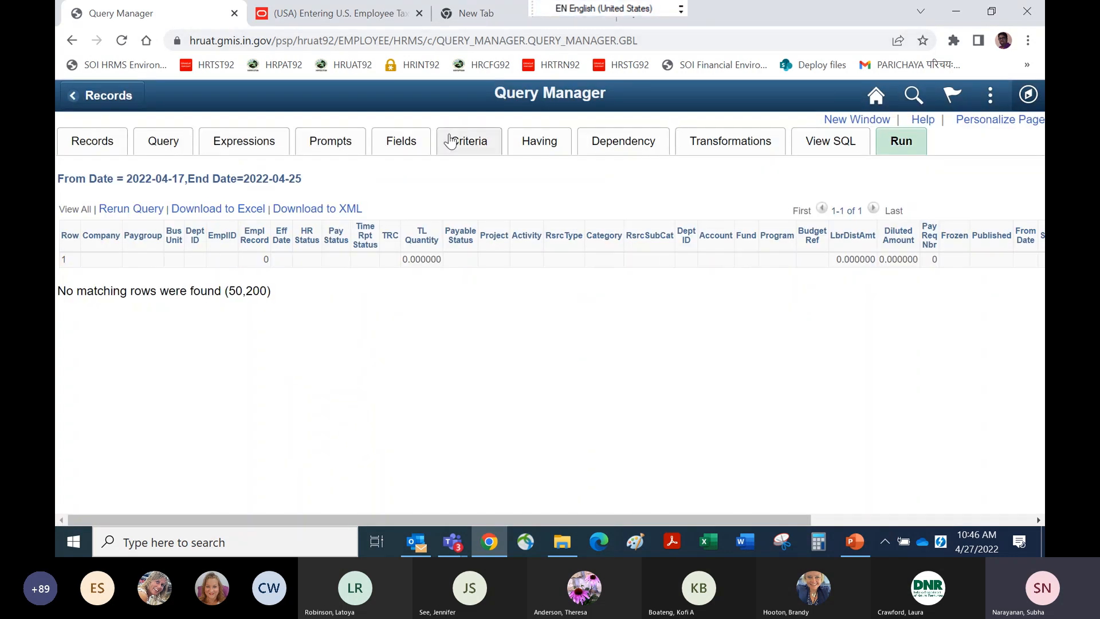
Reopen the query's criteria, then switch to the Teams webinar and stop sharing the screen.
click(451, 141)
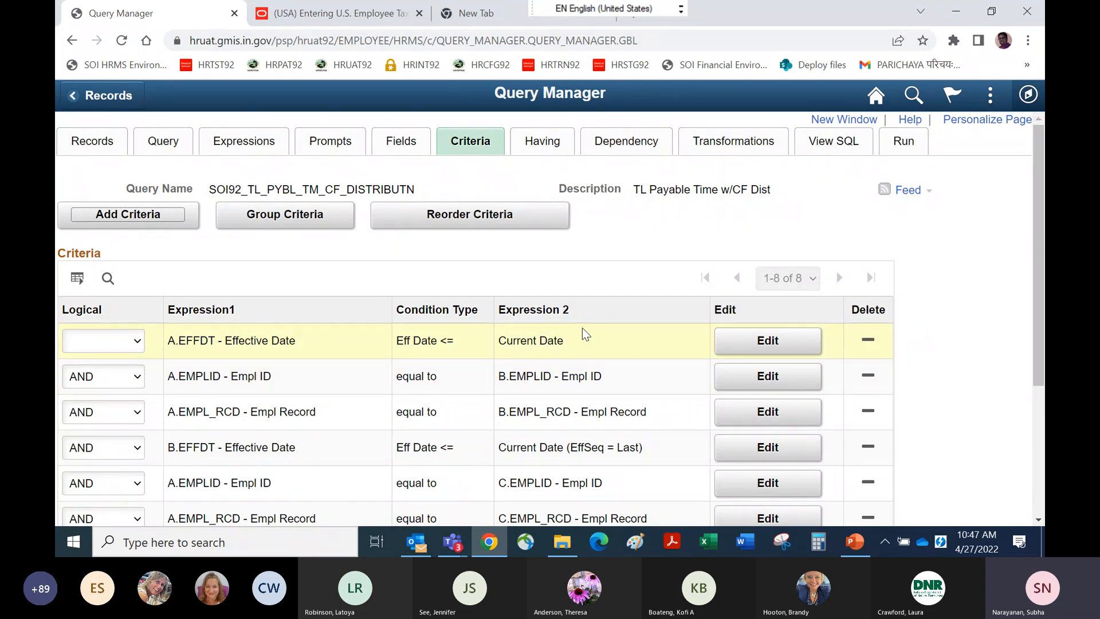
mouse_move(453, 542)
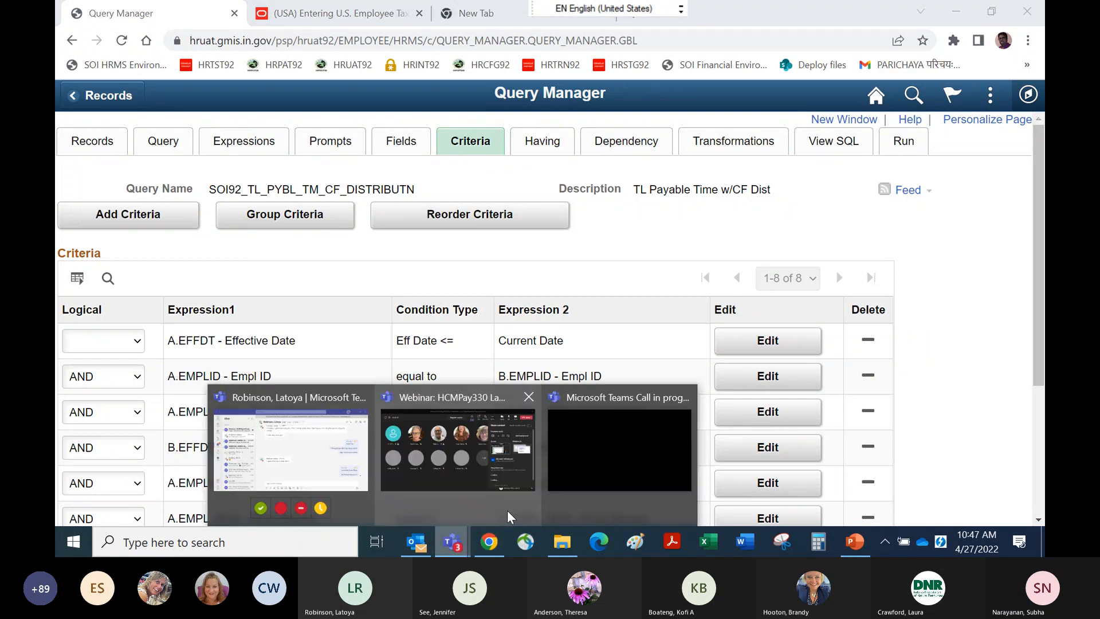
click(507, 510)
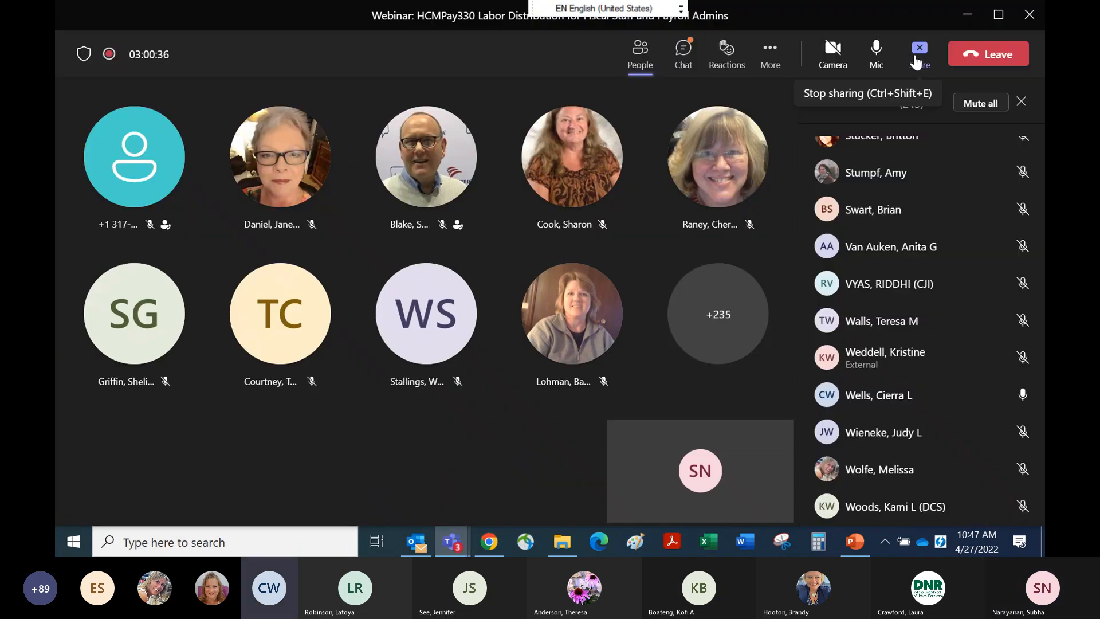
click(915, 57)
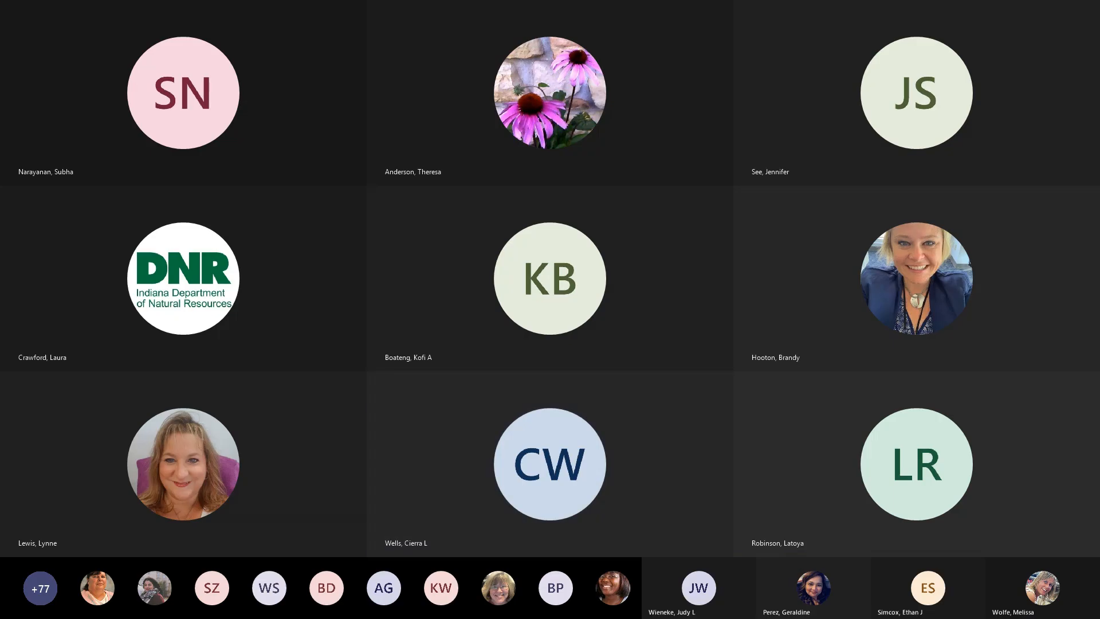
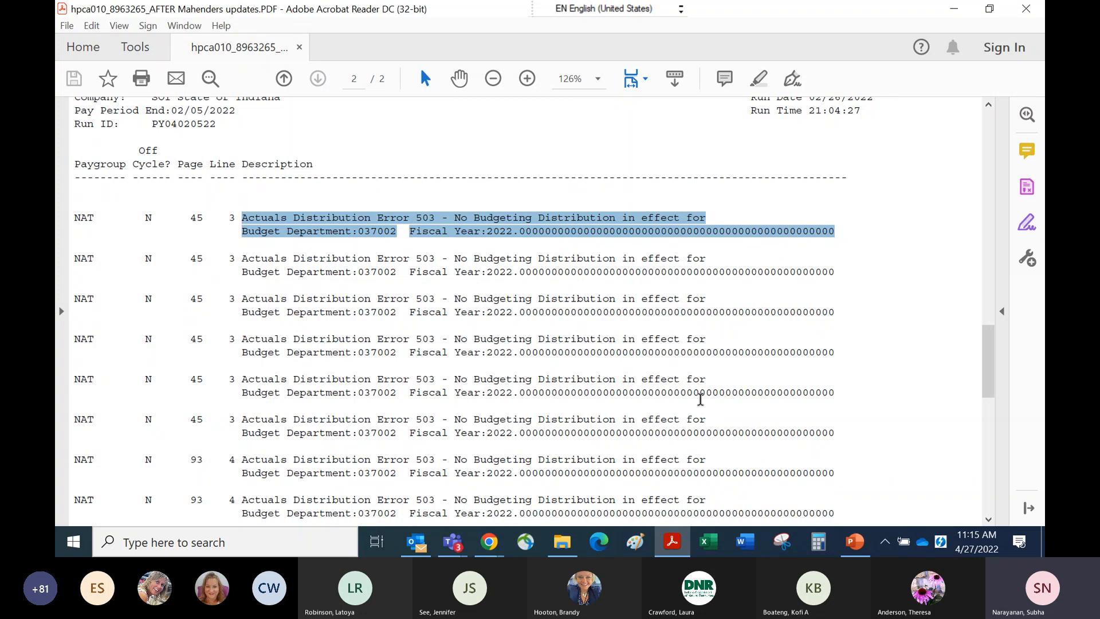
Open HPCA010_8516951 - GR 1 AUDIT THIRD RUN.PDF in place of the current audit report and highlight the page 154 deduction mapping errors for department 906013.
click(994, 444)
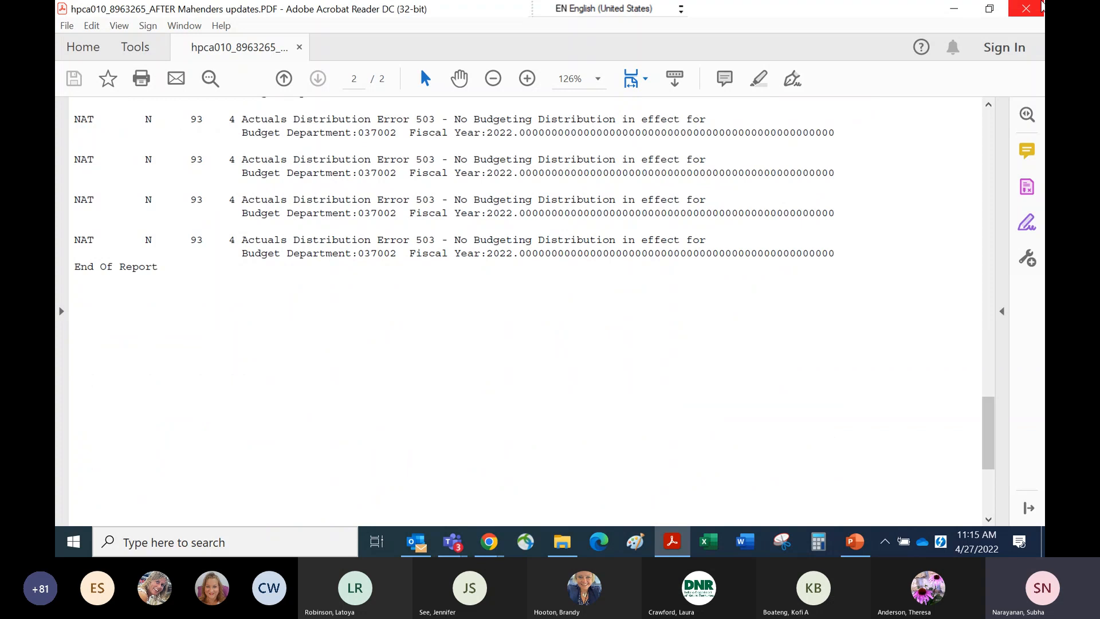
click(1041, 6)
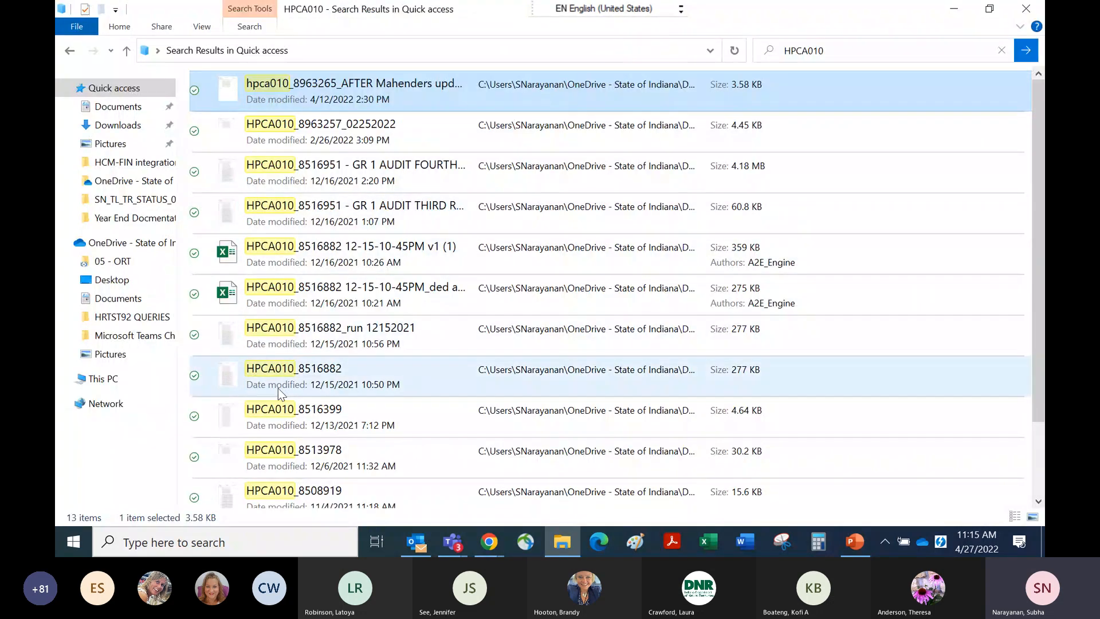
double_click(263, 208)
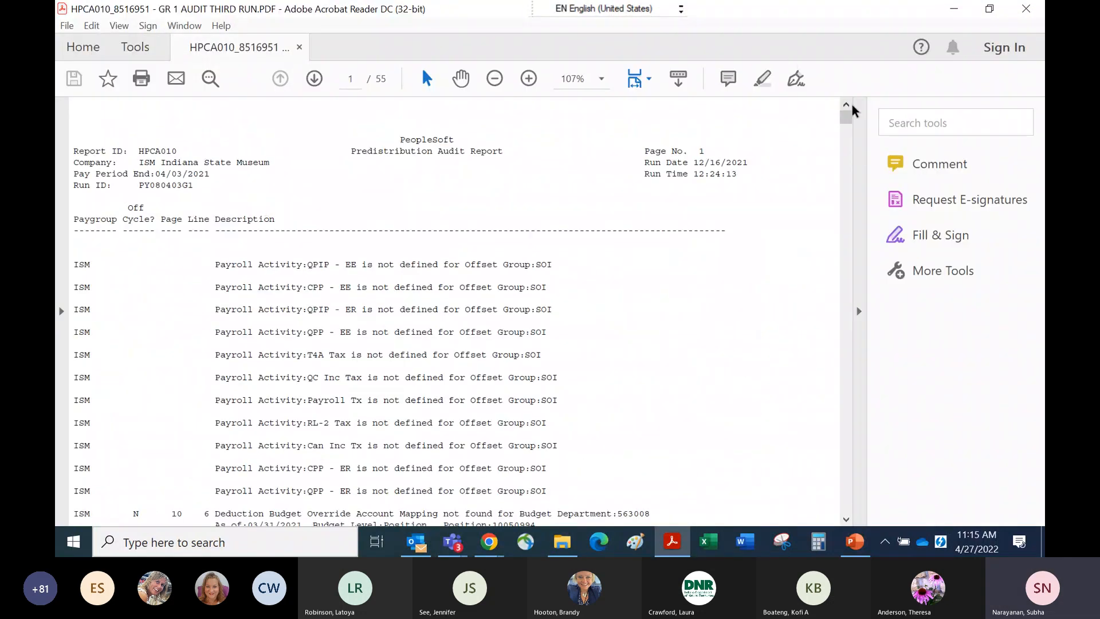
drag(846, 116, 846, 243)
drag(221, 324, 647, 431)
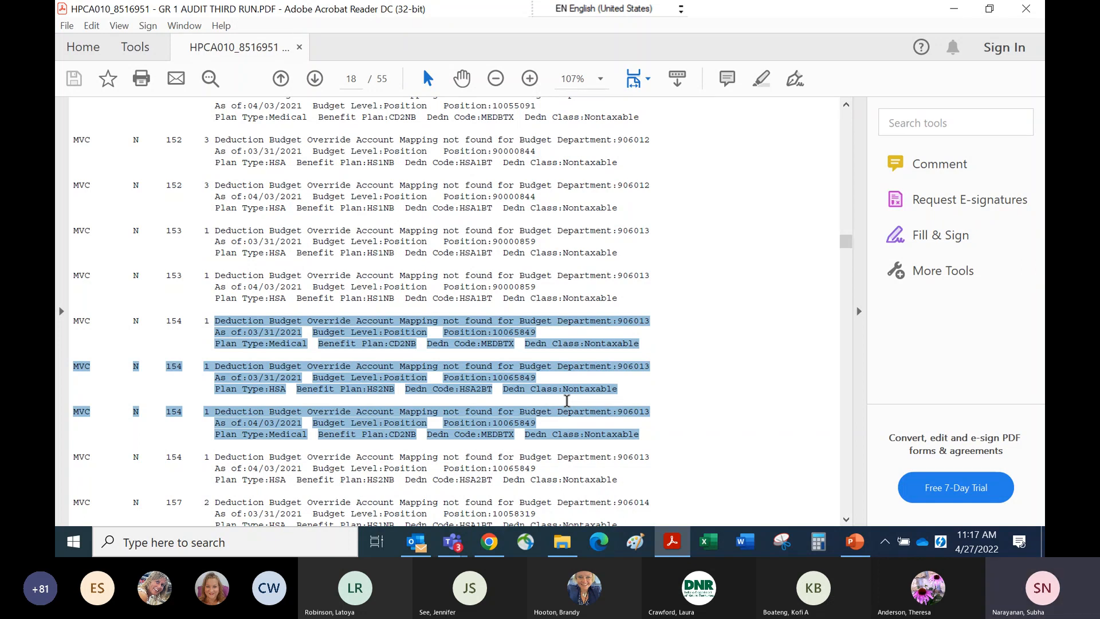
Switch to the Teams webinar window and stop sharing the screen.
click(497, 549)
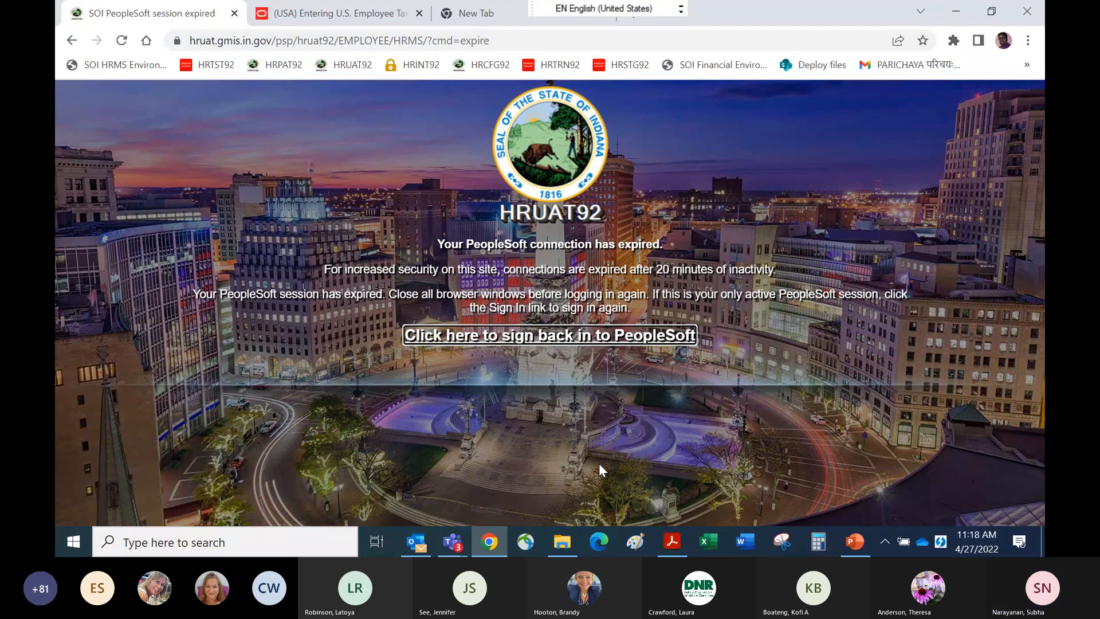
click(453, 544)
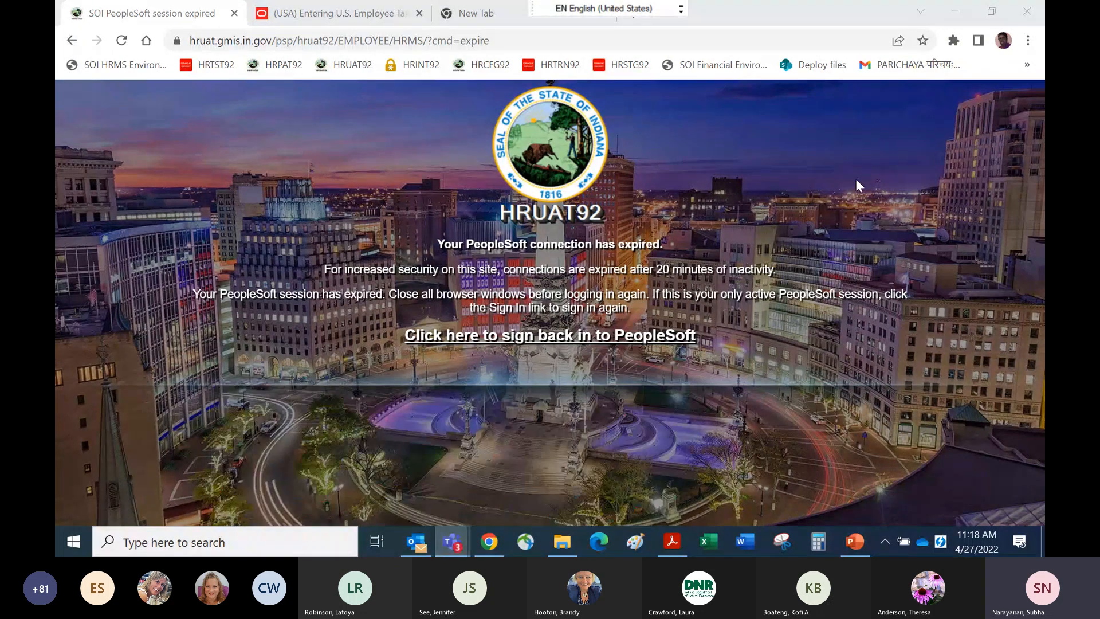
mouse_move(453, 541)
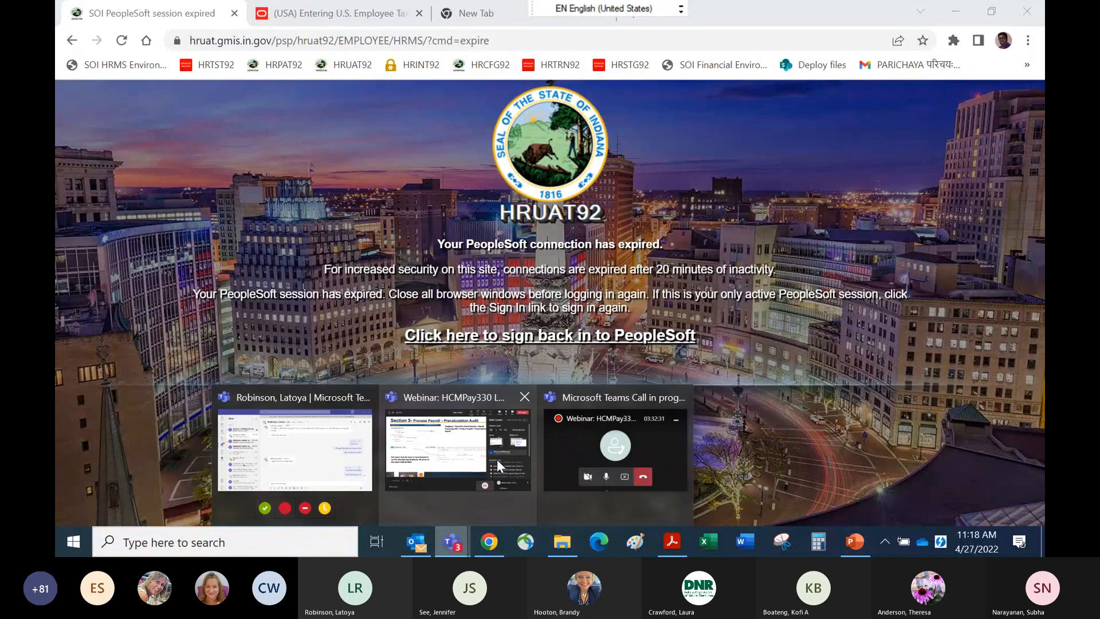
click(483, 446)
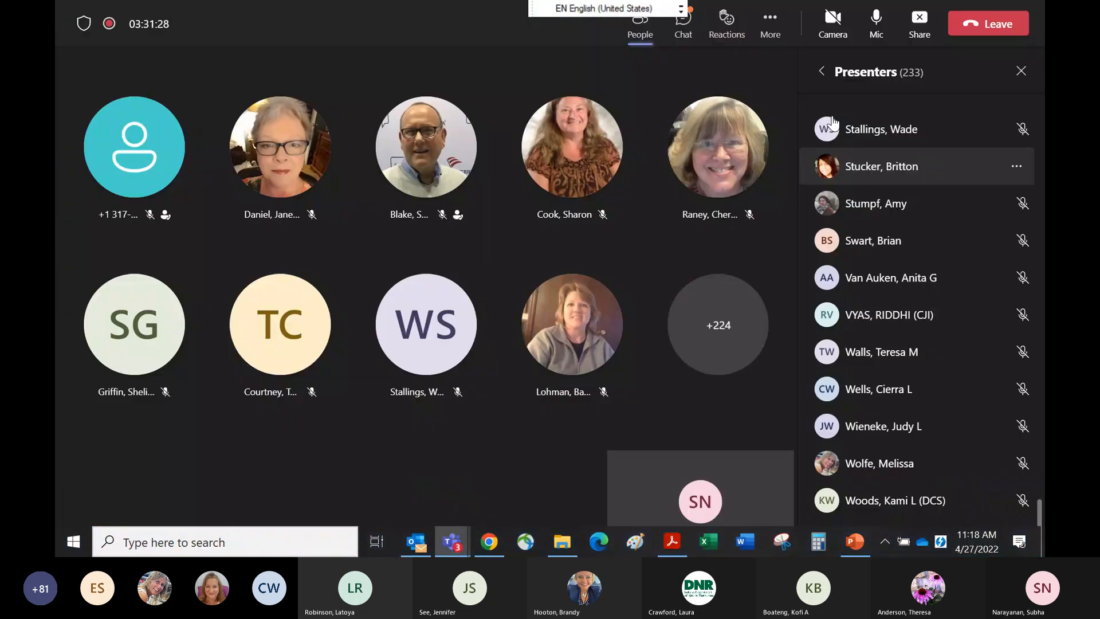
click(929, 27)
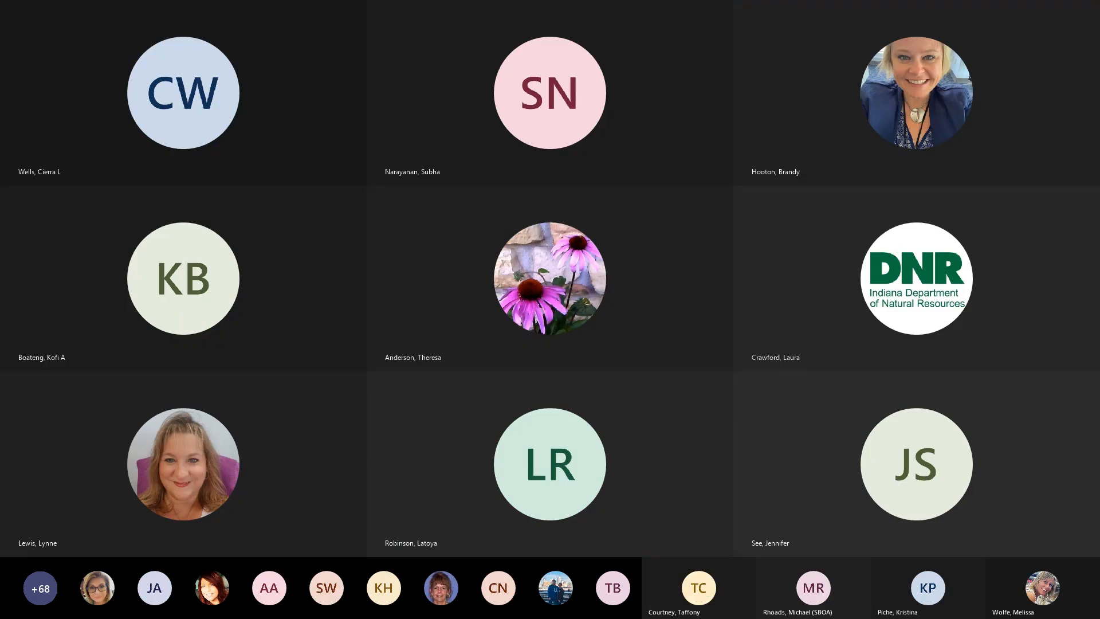